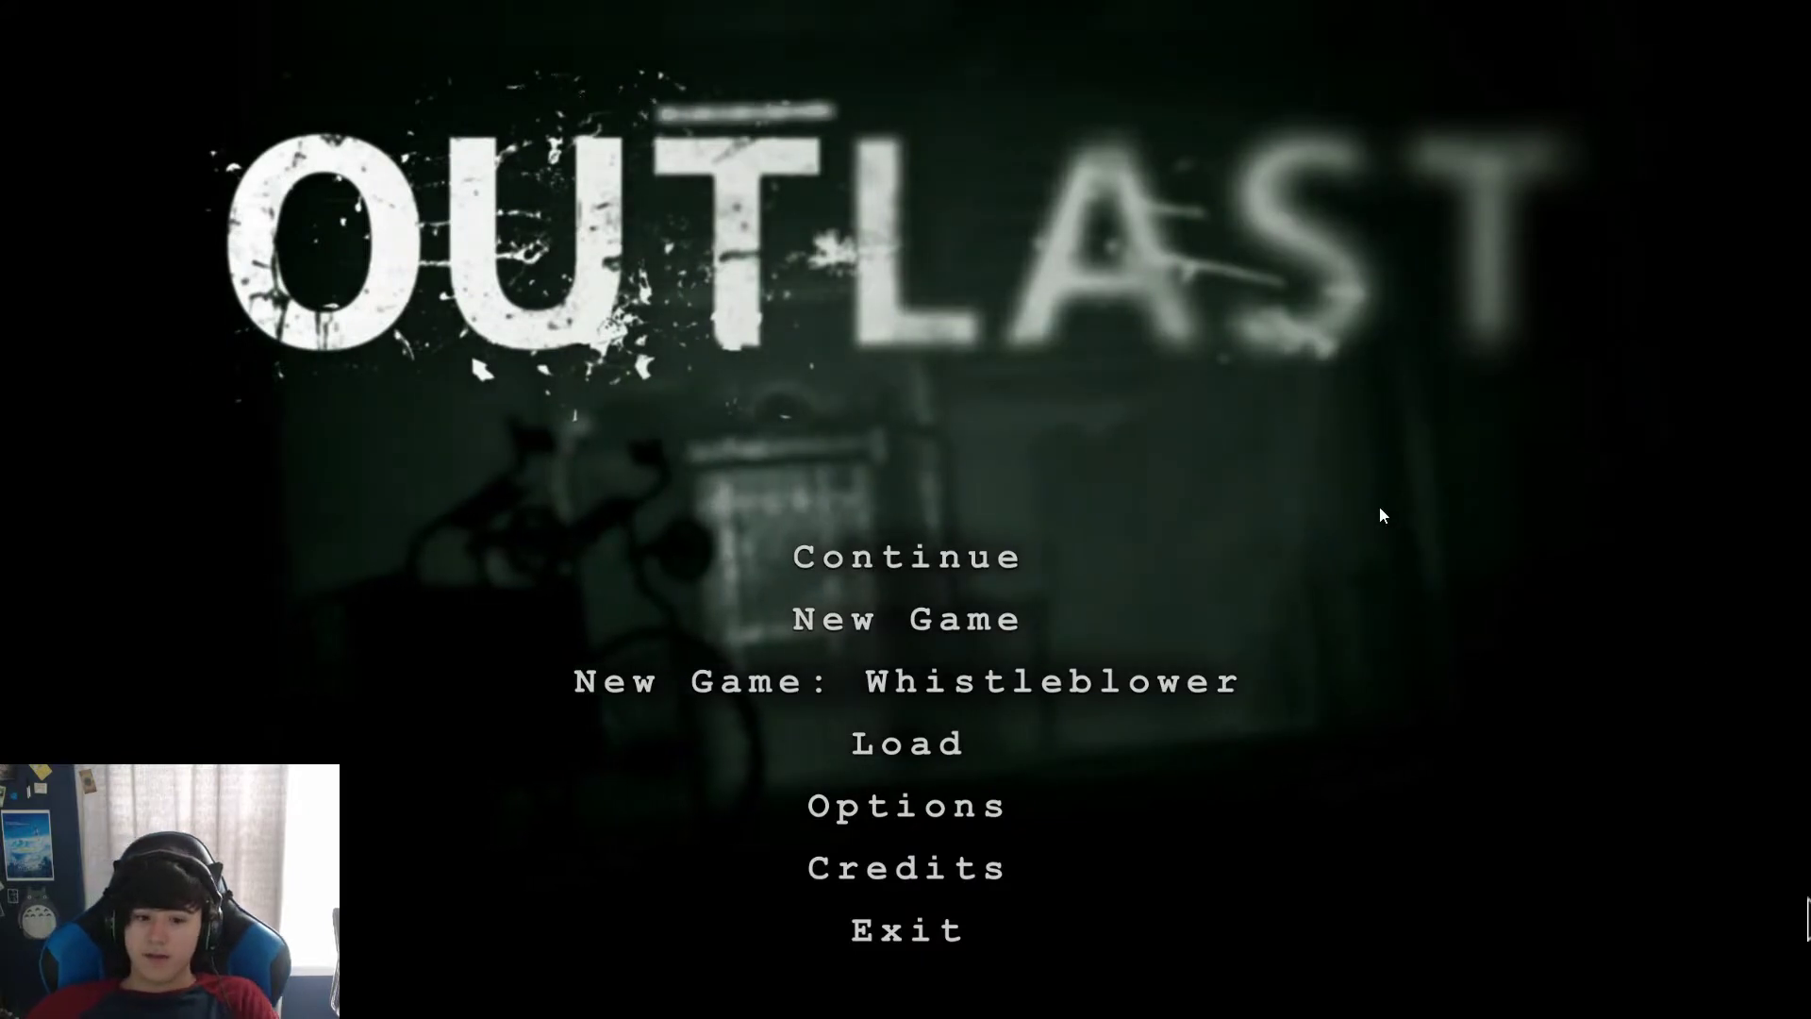
# Step: Resume the saved game and pick up the battery by the lit grated window
pyautogui.click(962, 572)
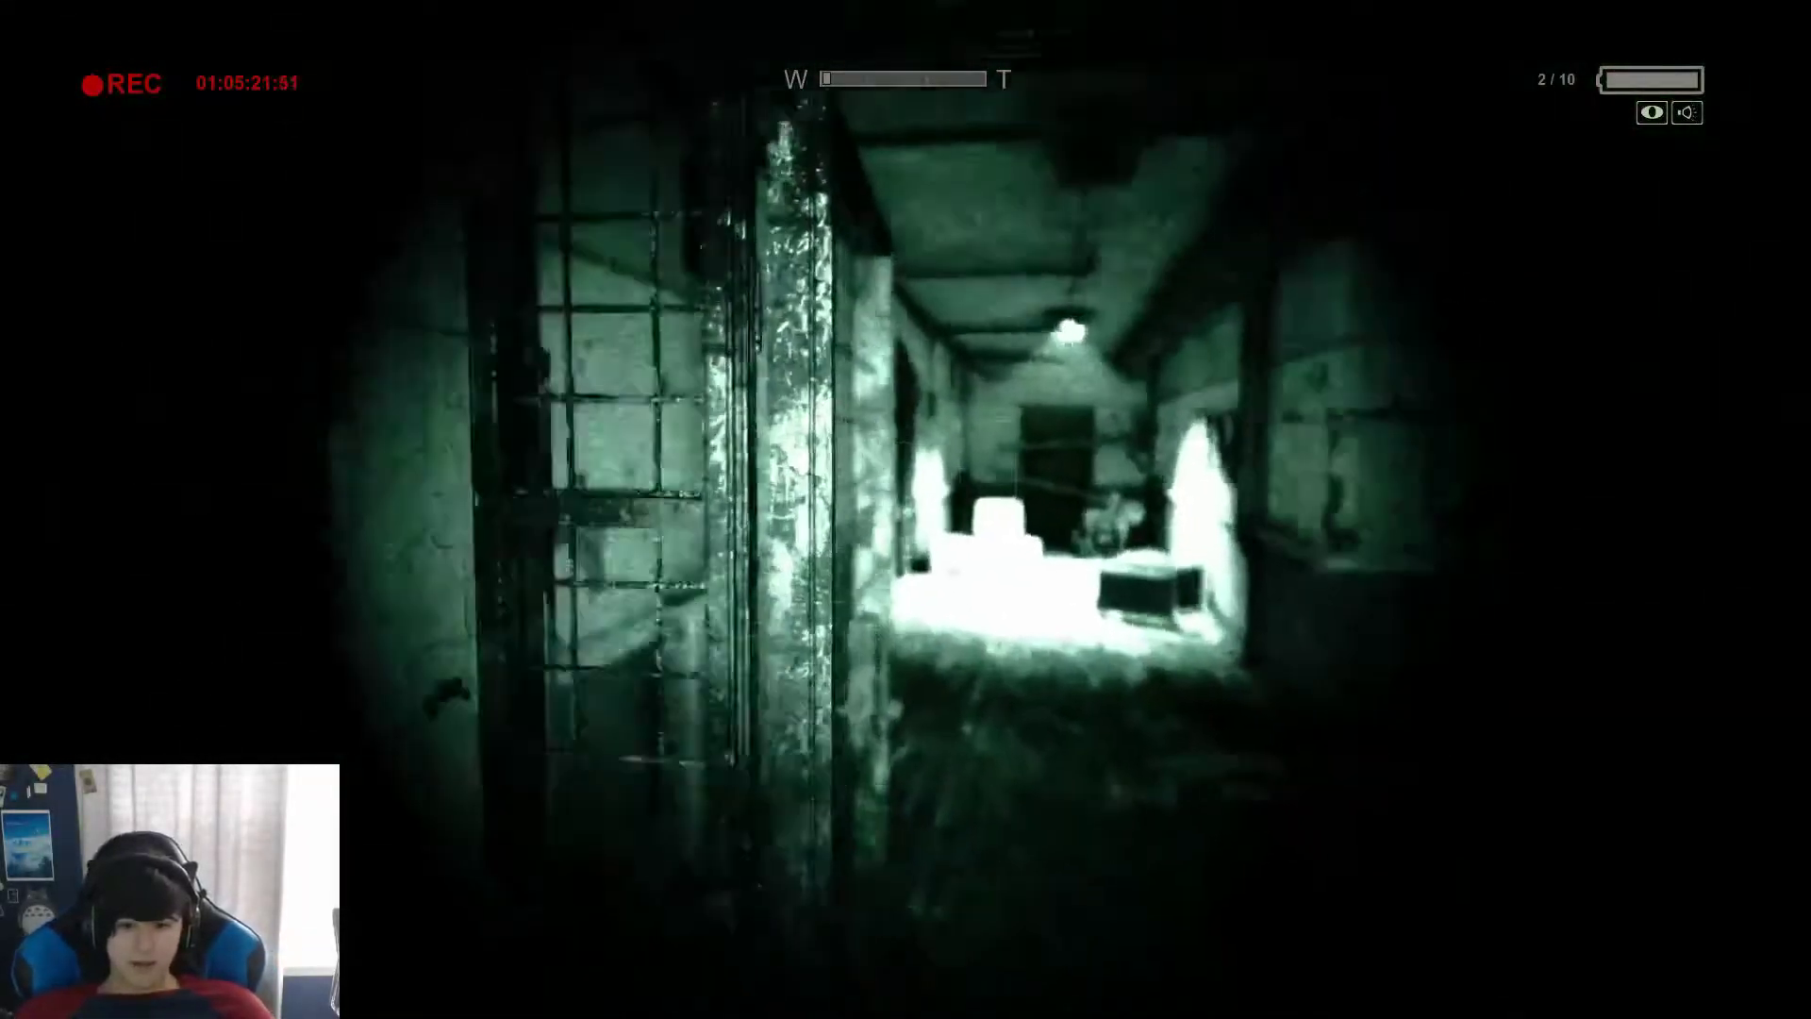
pyautogui.rightClick(905, 510)
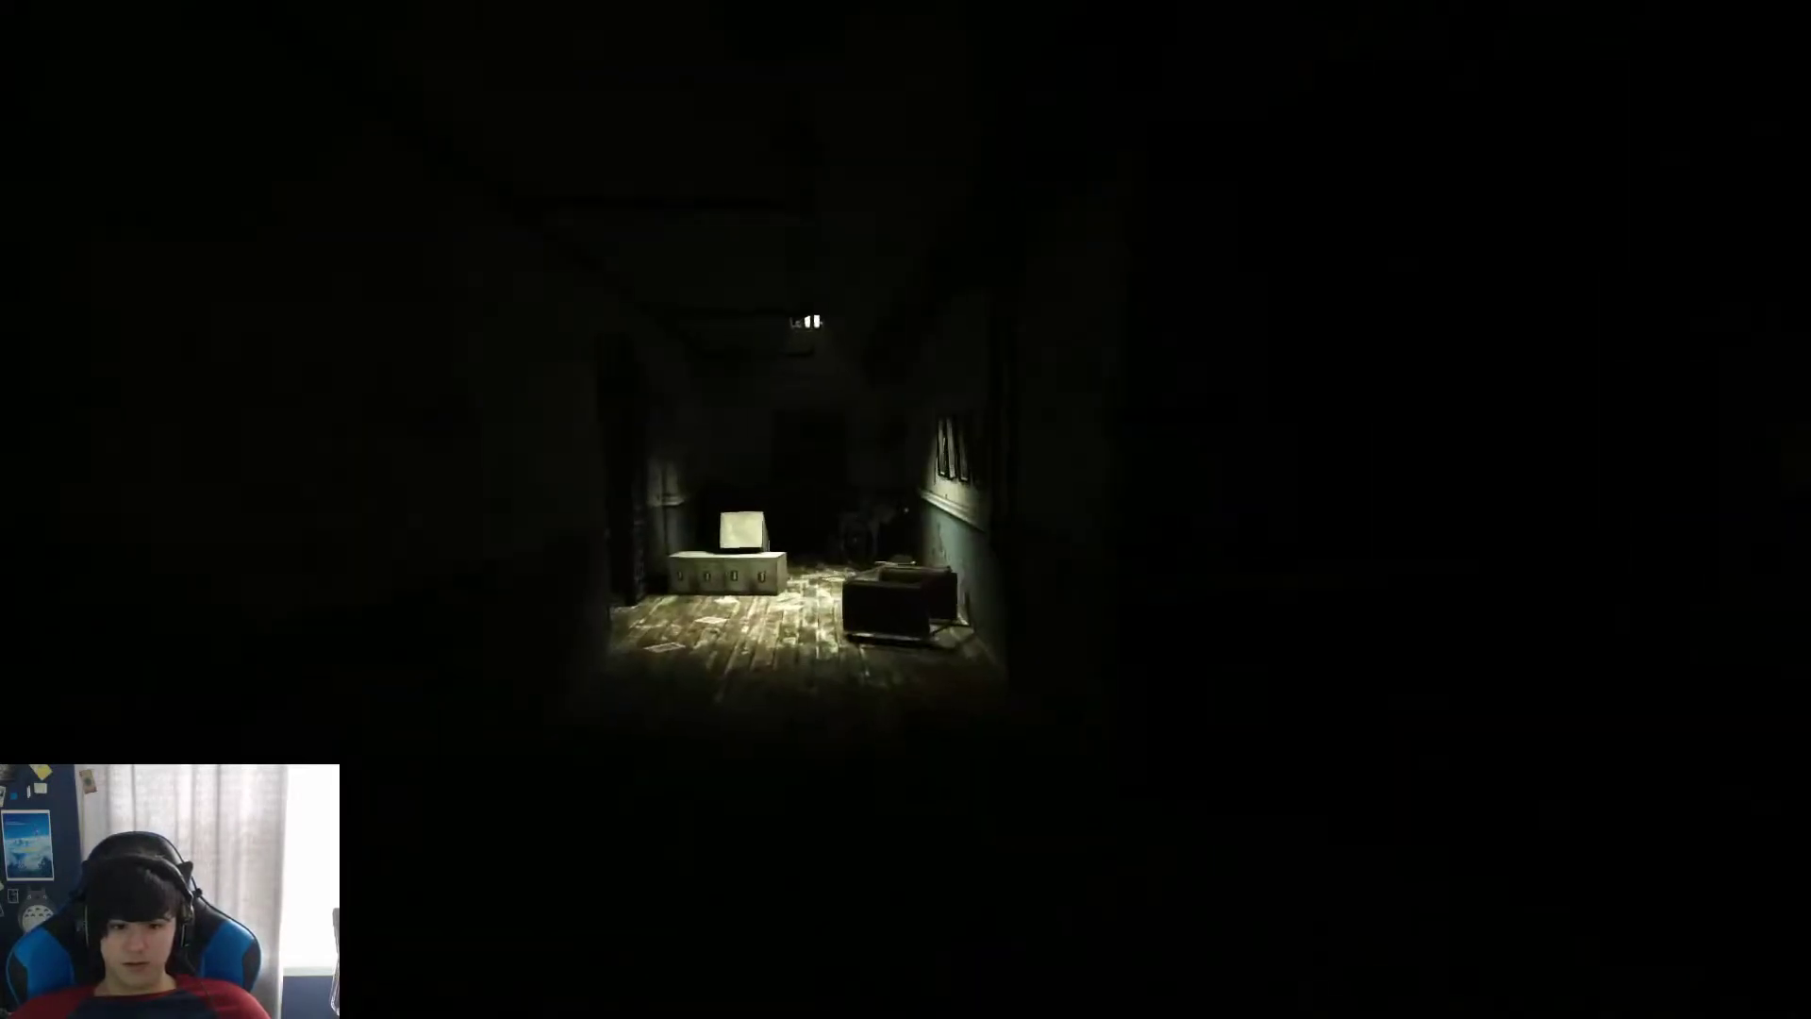
pyautogui.press('w')
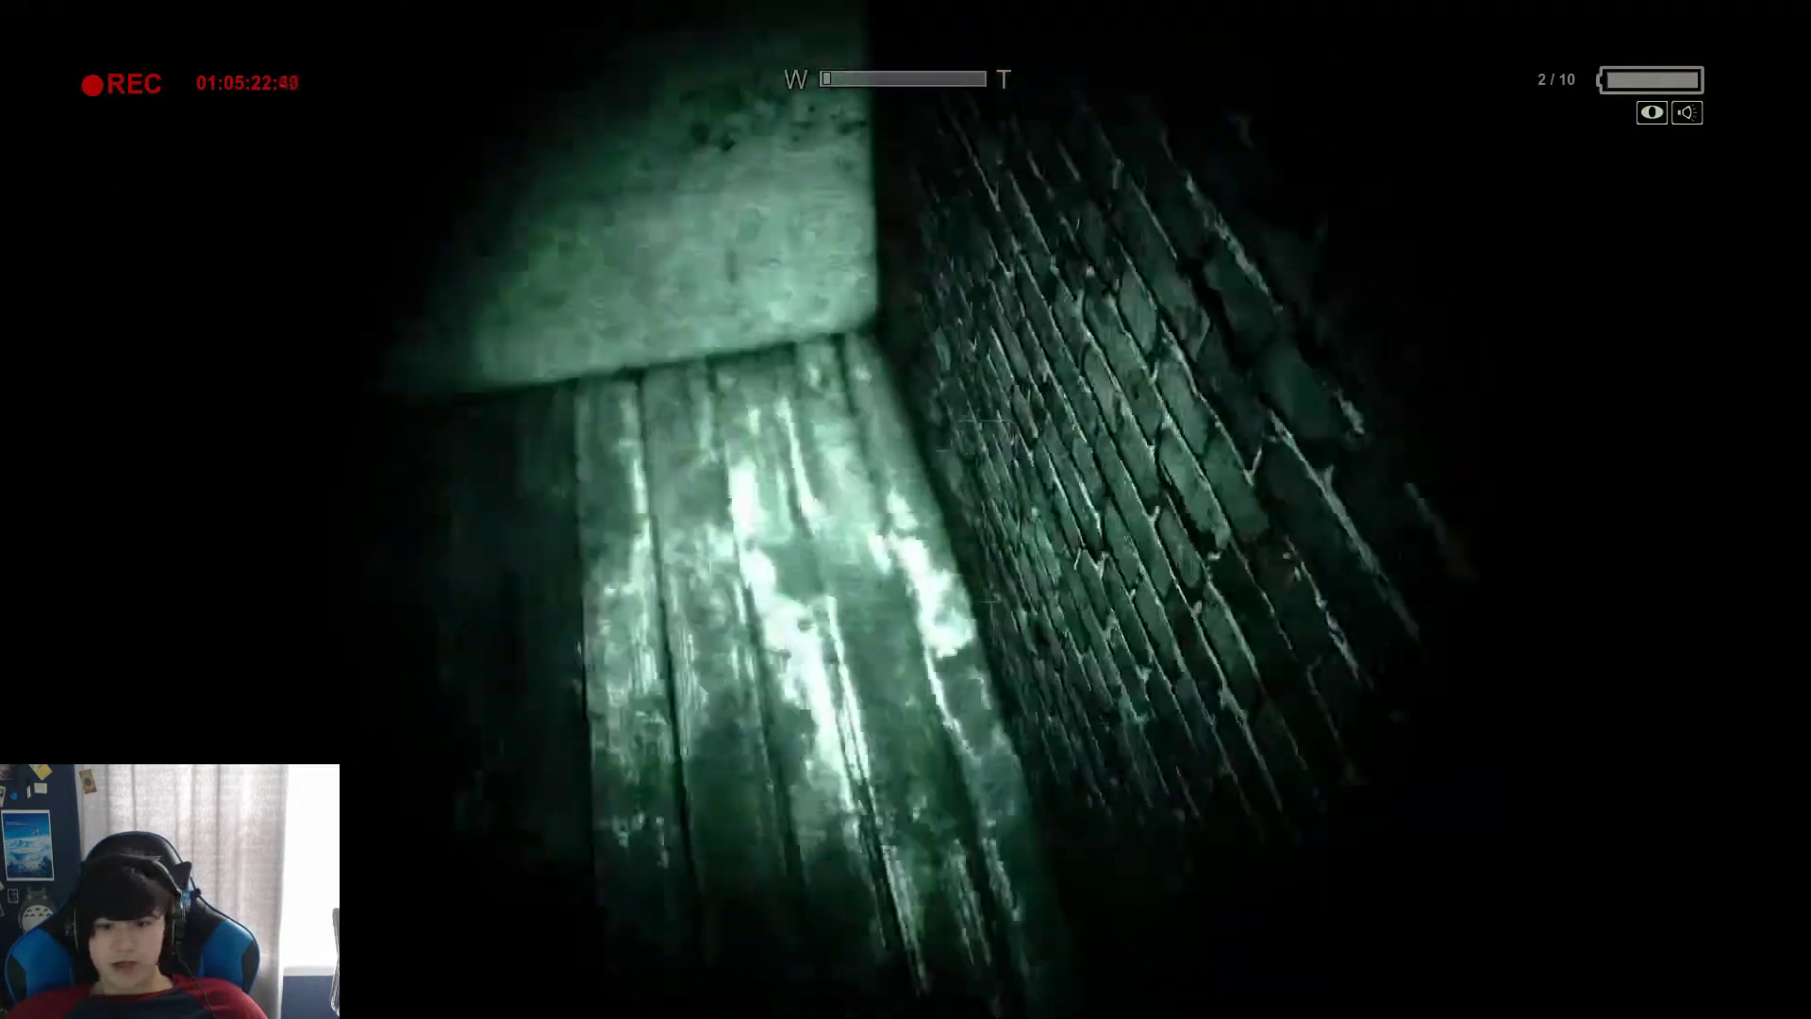
pyautogui.press('w')
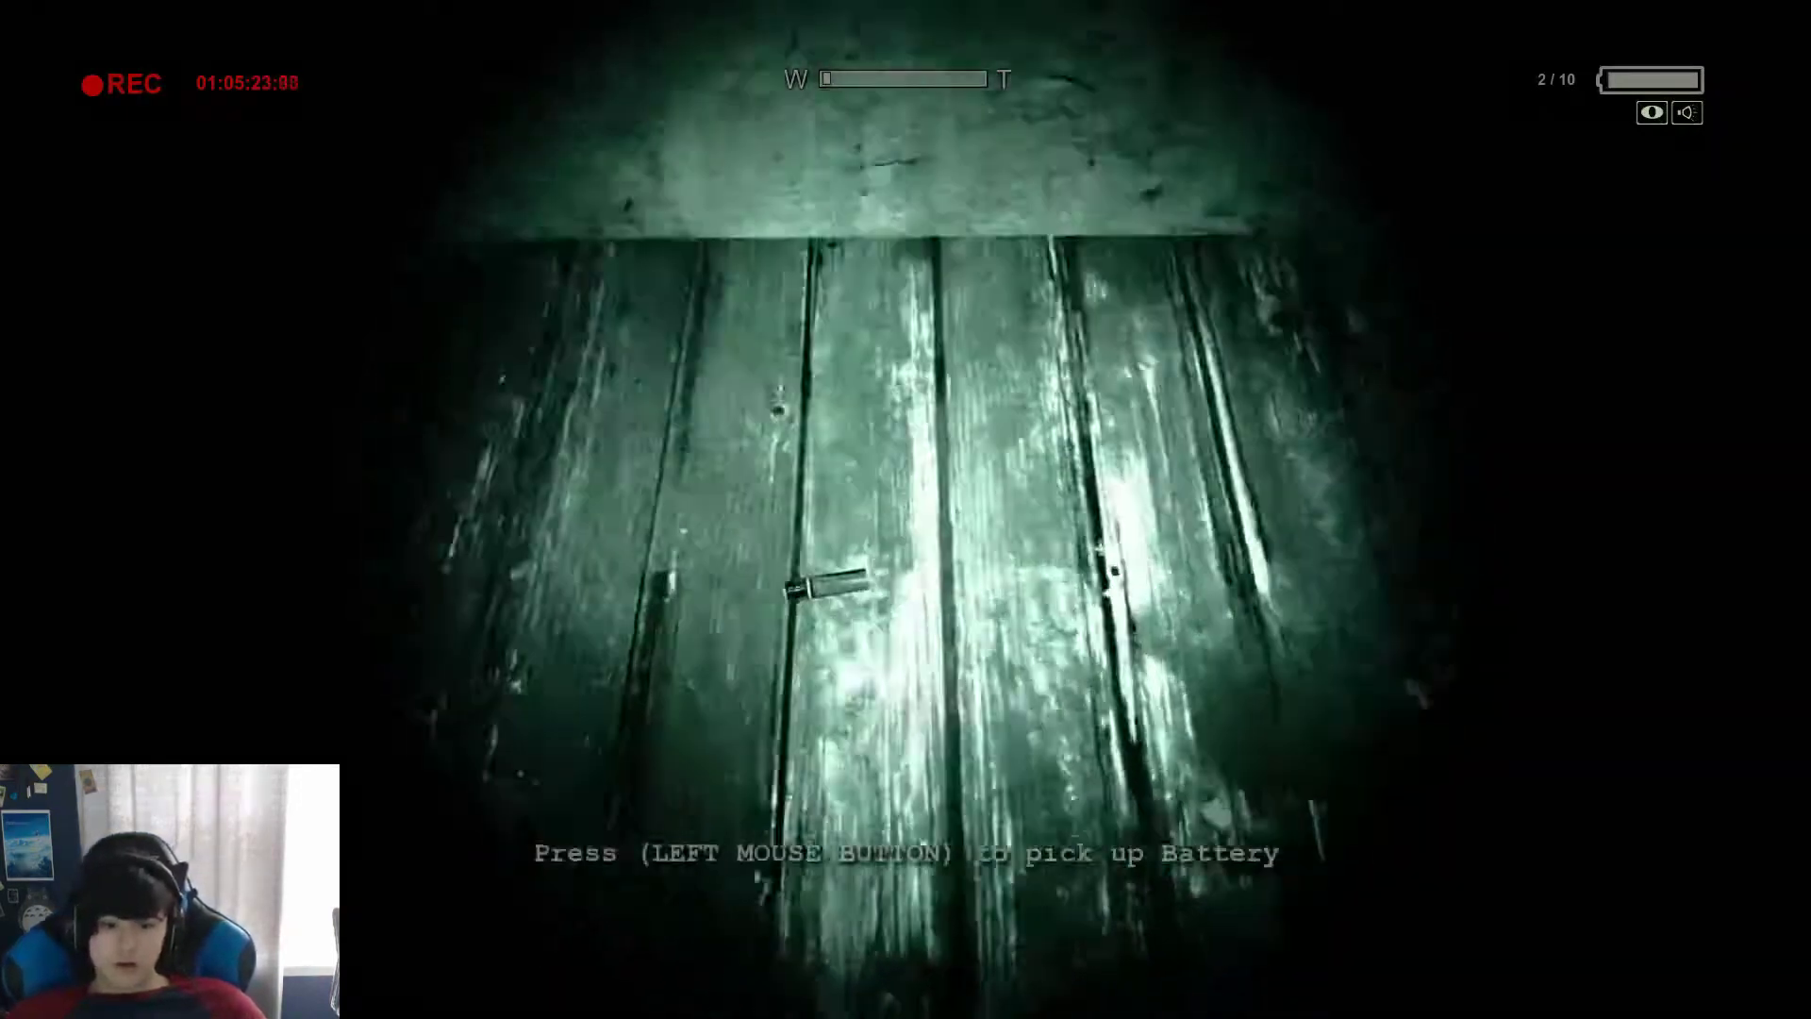
pyautogui.click(906, 509)
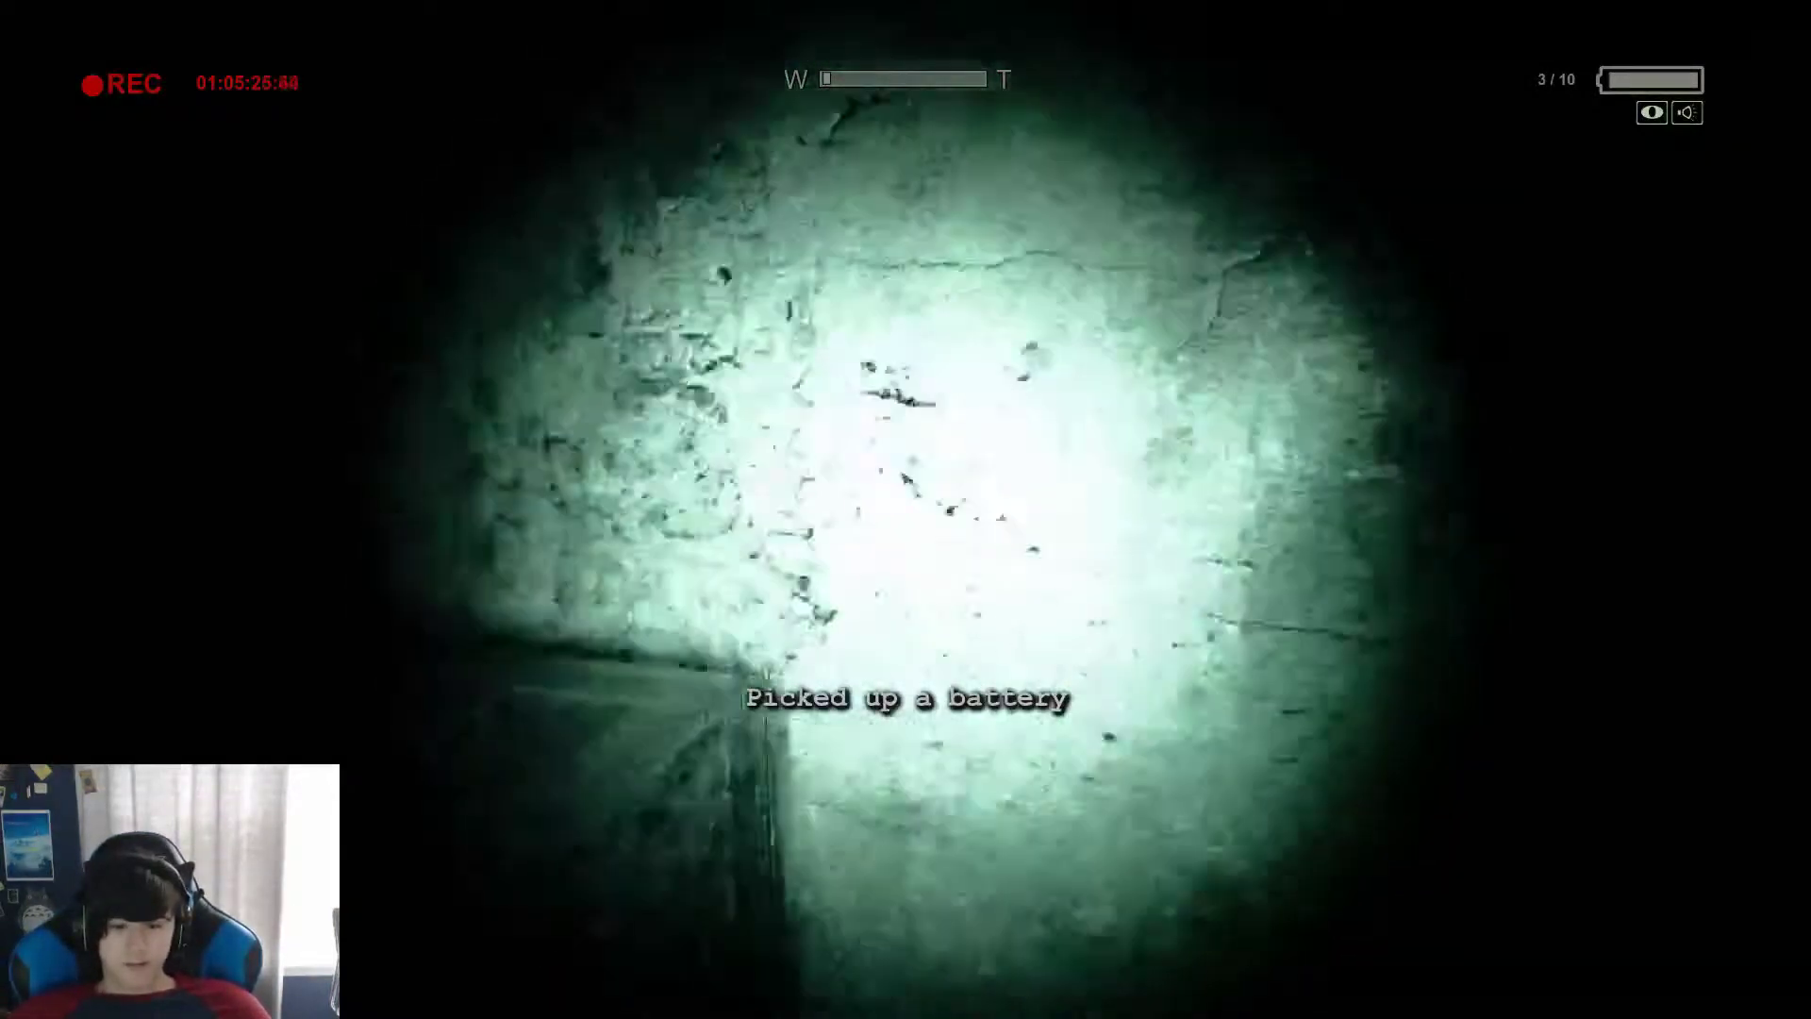
pyautogui.rightClick(906, 510)
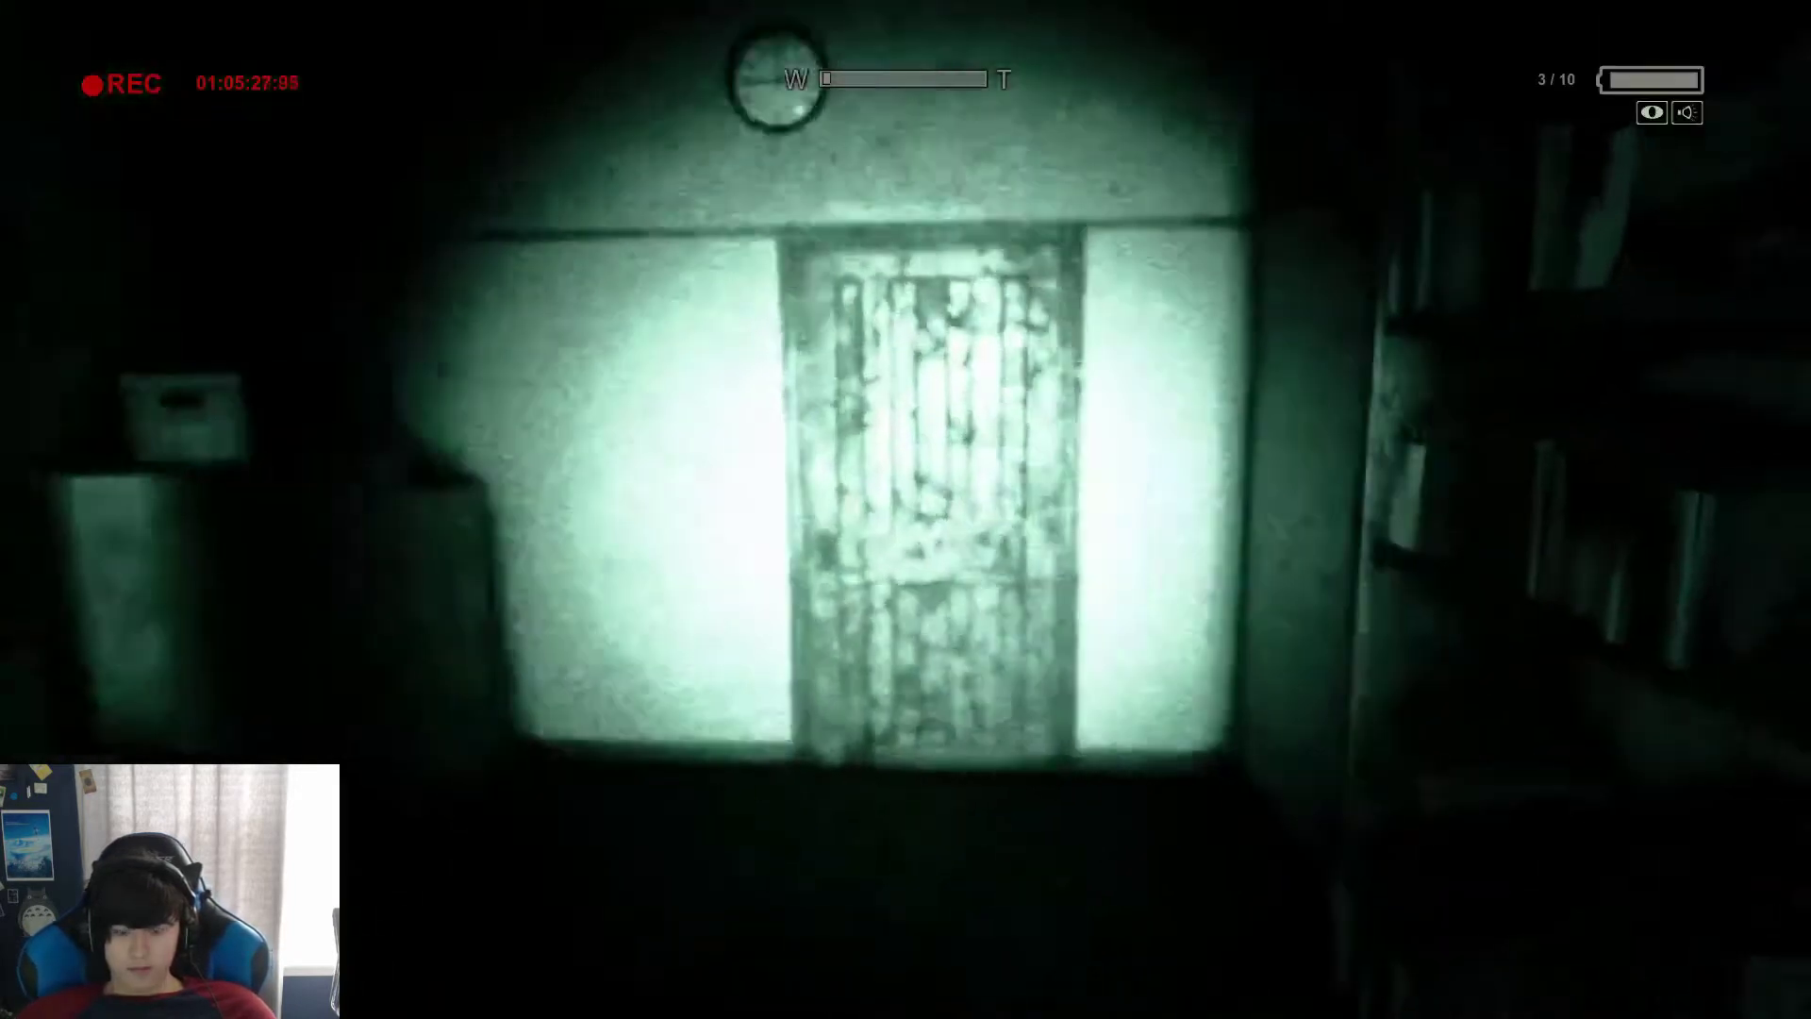
pyautogui.press('f')
pyautogui.press('f')
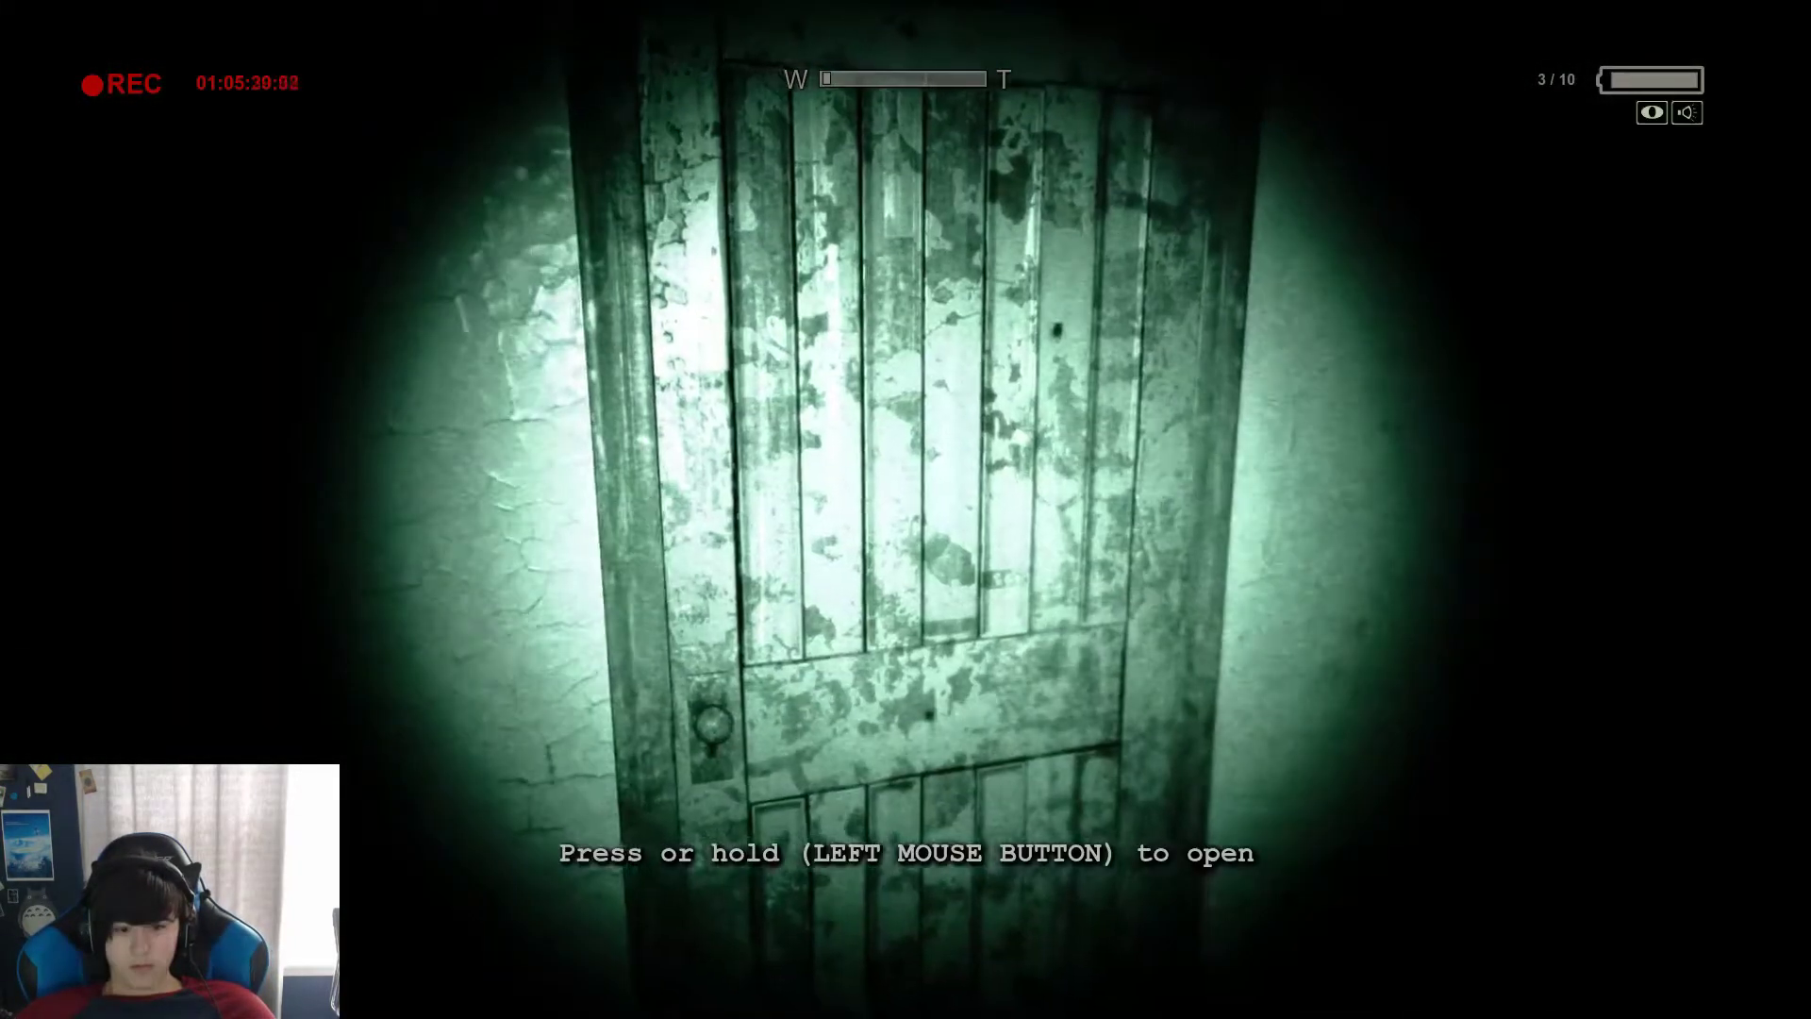
# Step: Scan with the camcorder, then pass through the door and dark corridor into the office
pyautogui.click(907, 510)
pyautogui.press('w')
pyautogui.press('w')
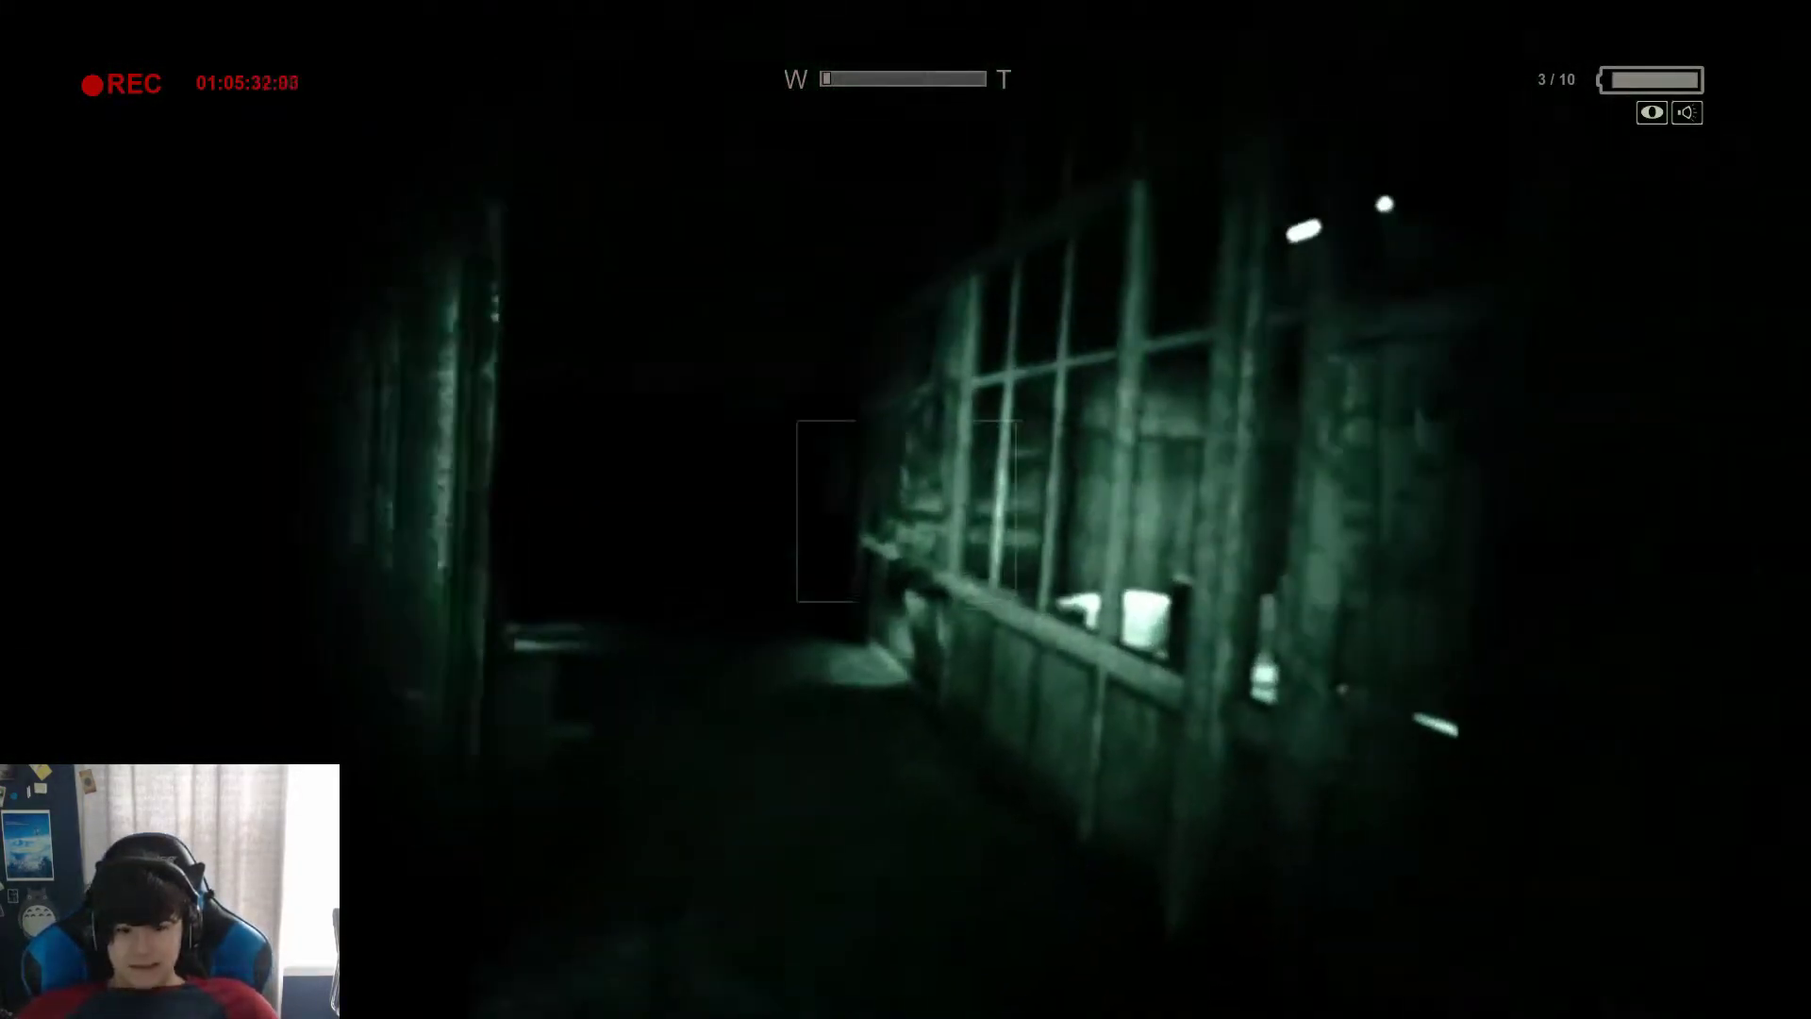
pyautogui.click(906, 509)
pyautogui.press('w')
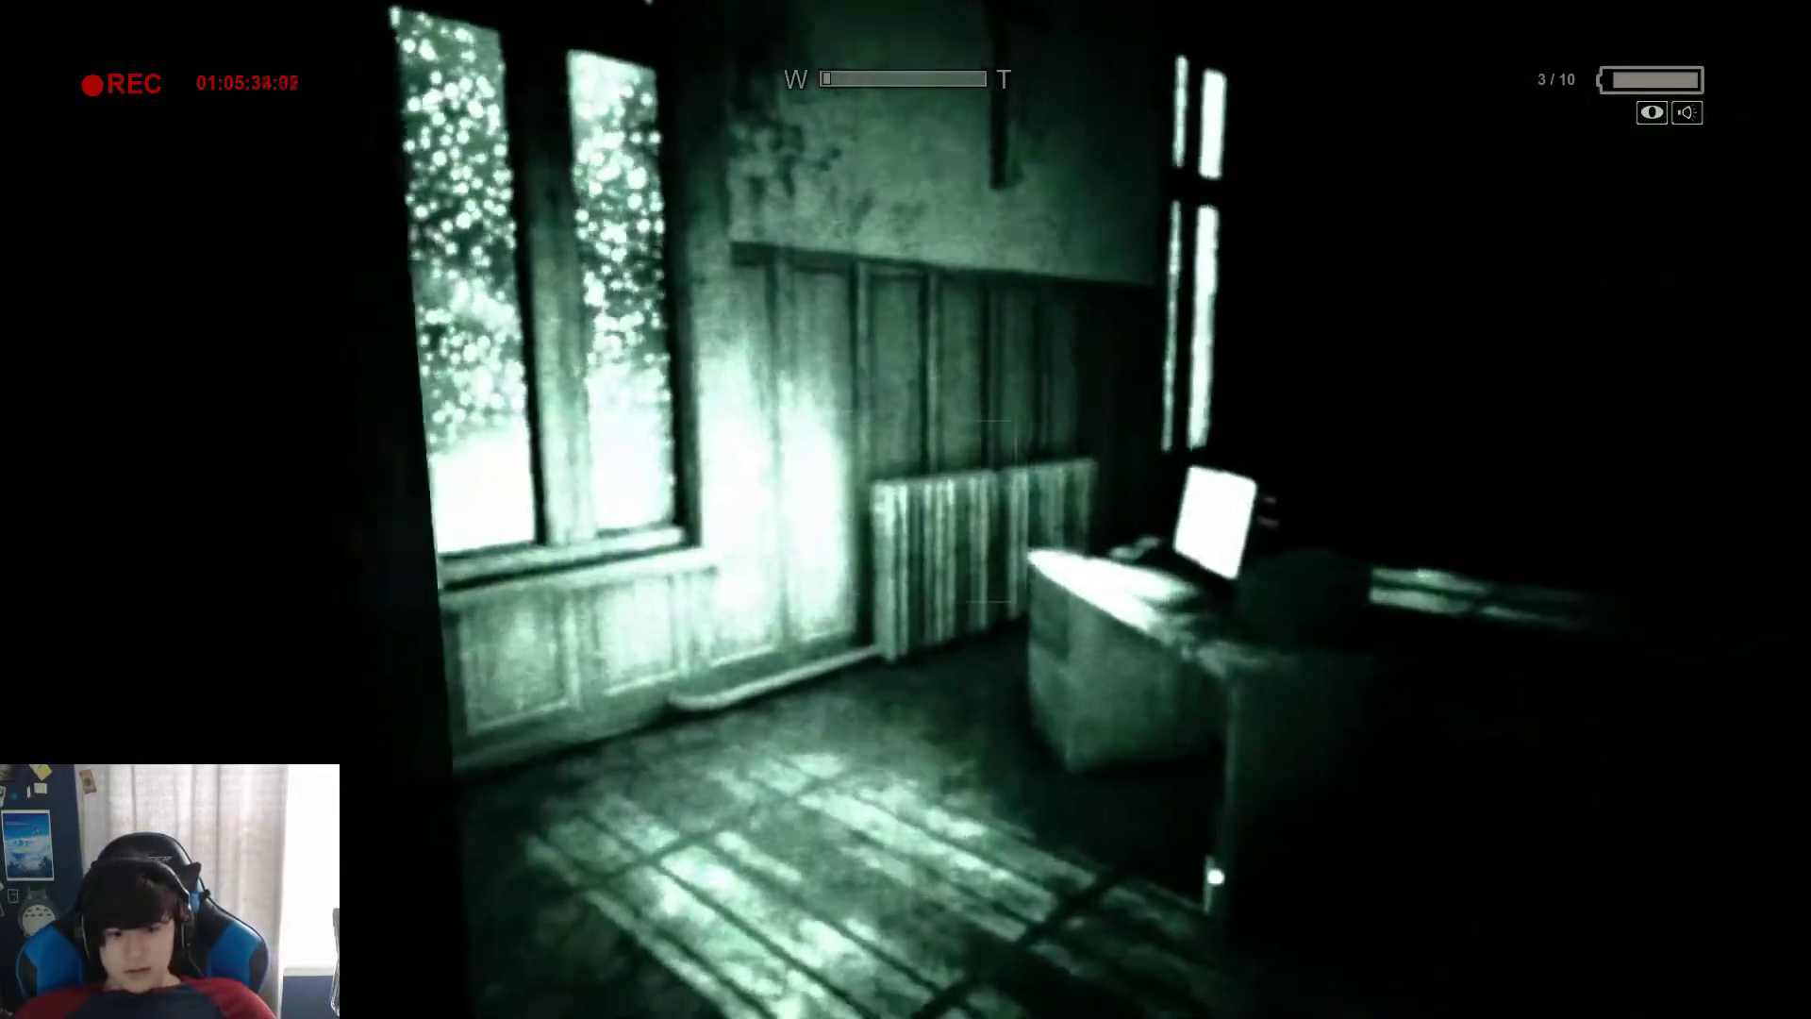
# Step: Cross the office past the box with night vision off and the camcorder put away
pyautogui.press('w')
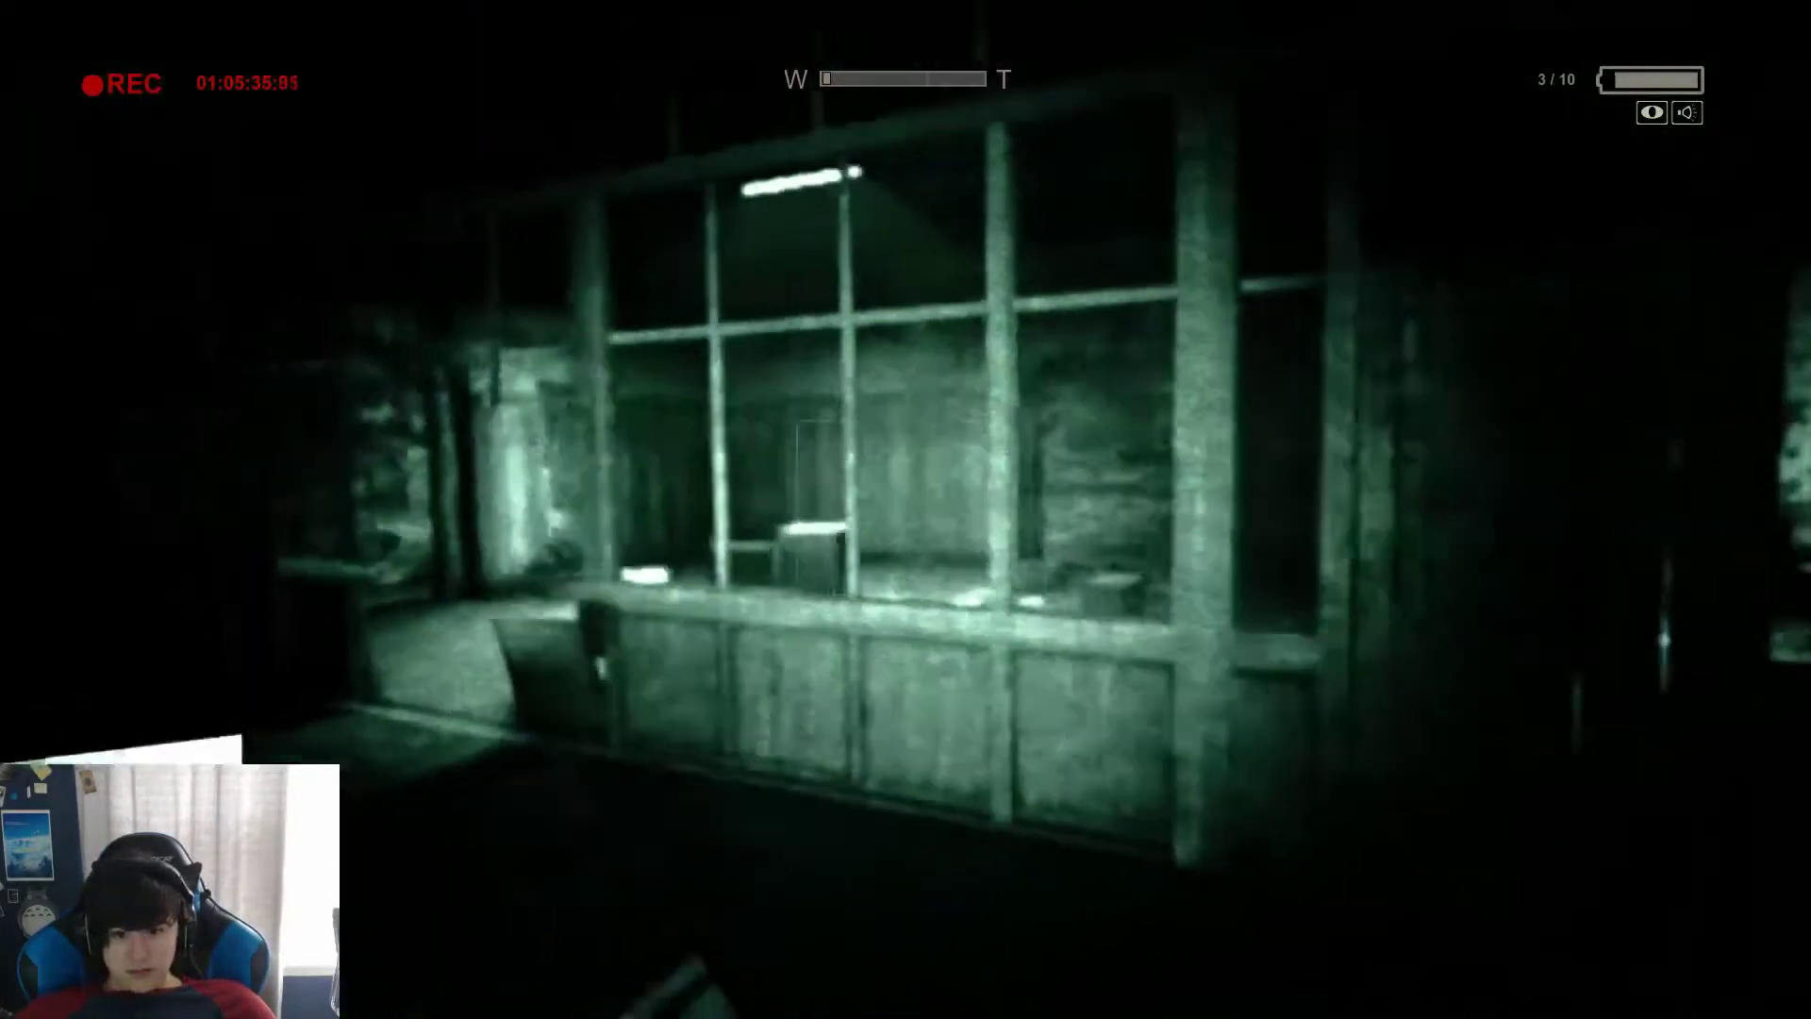
pyautogui.press('w')
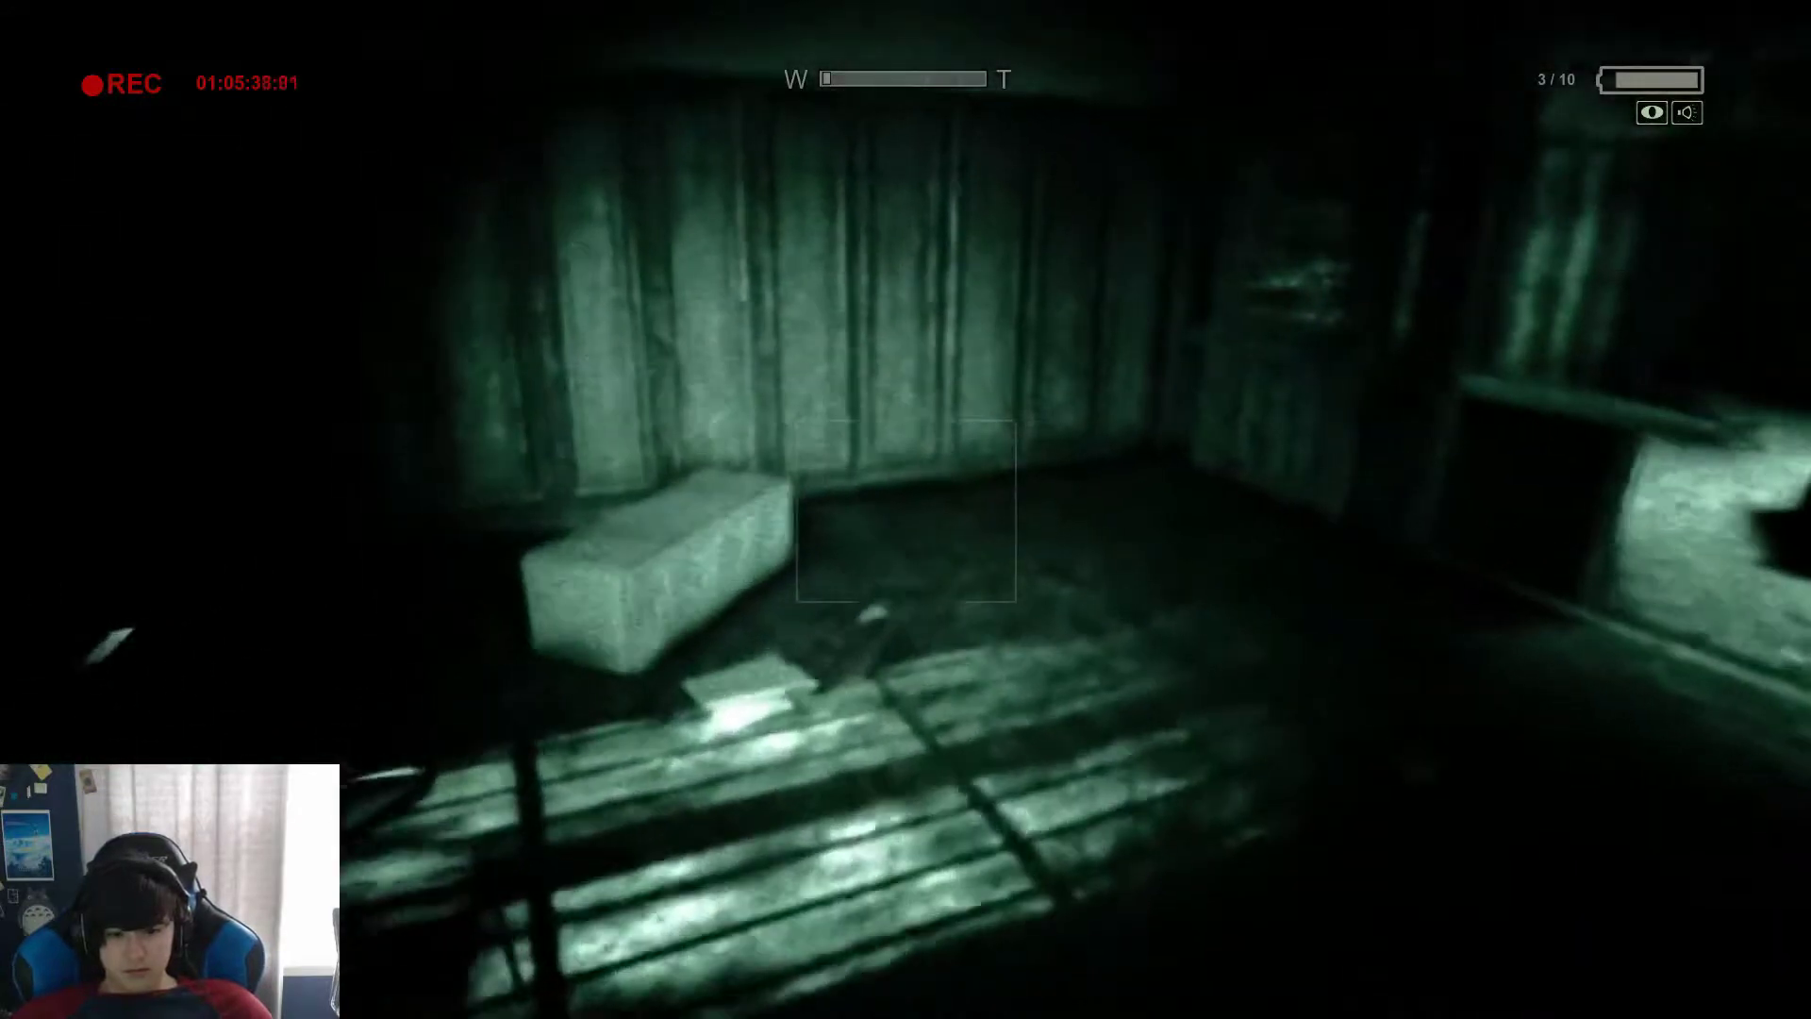
pyautogui.press('w')
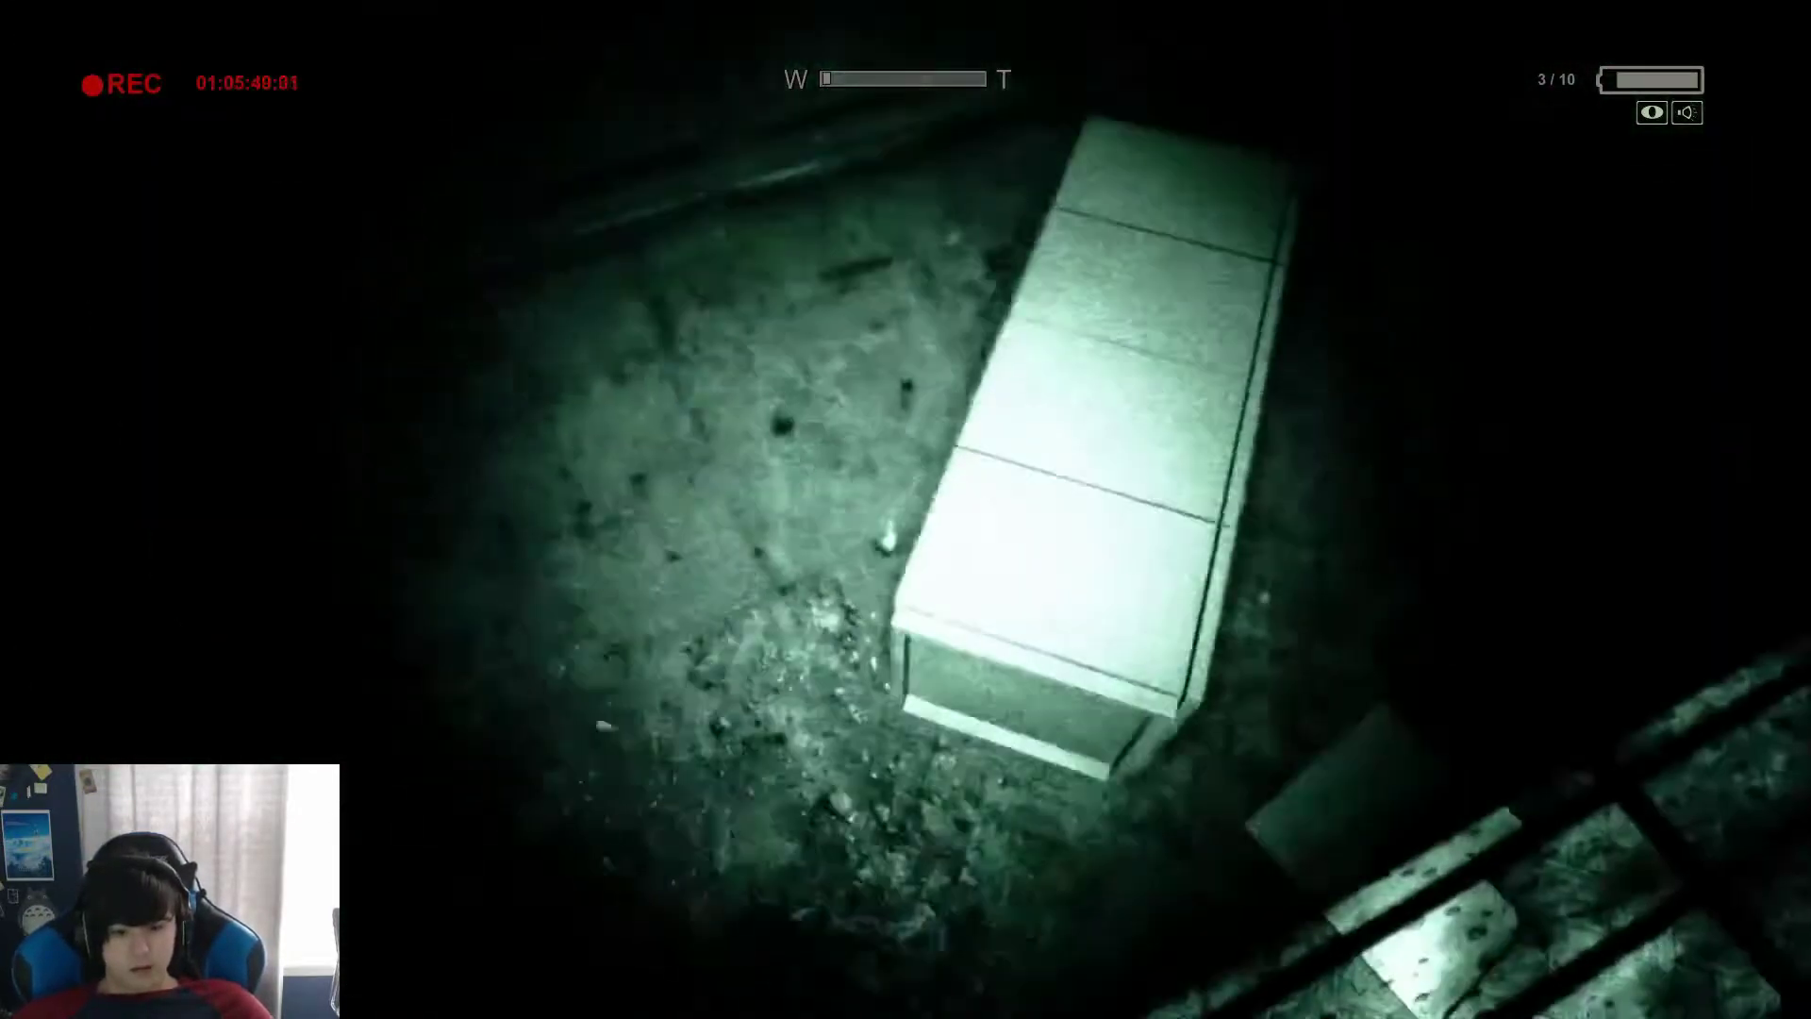
pyautogui.press('w')
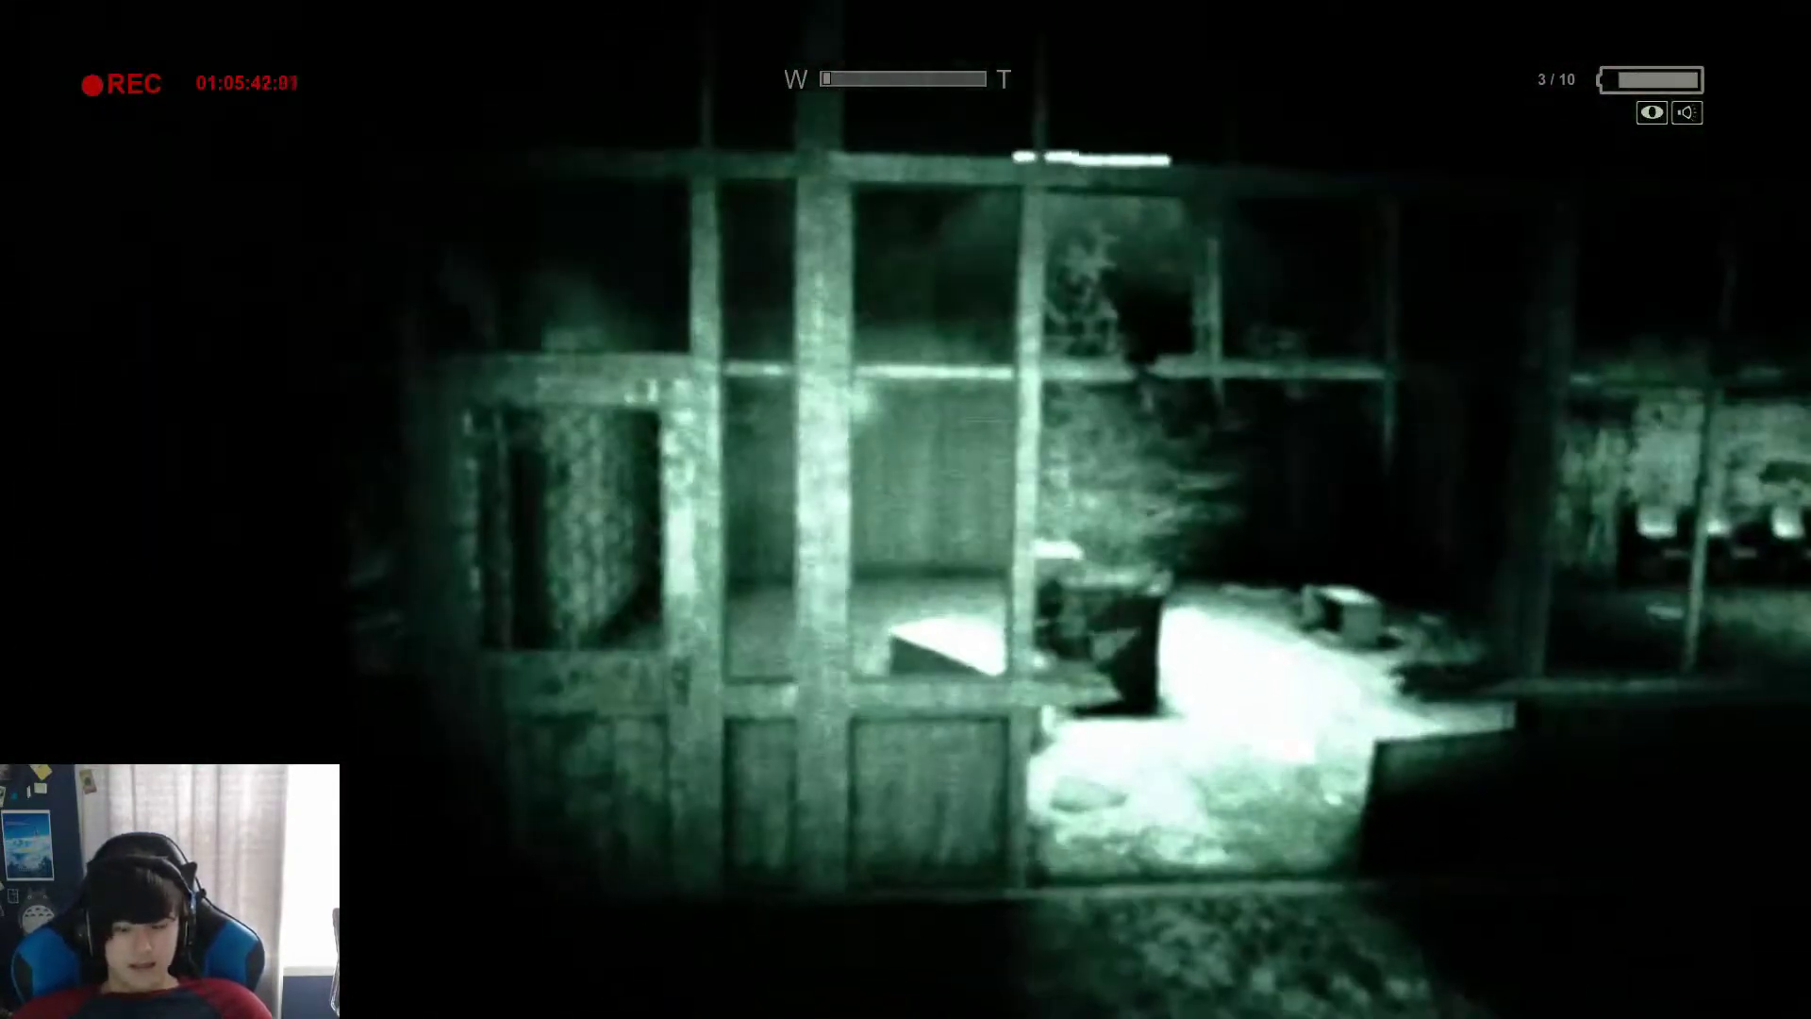
pyautogui.press('f')
pyautogui.press('w')
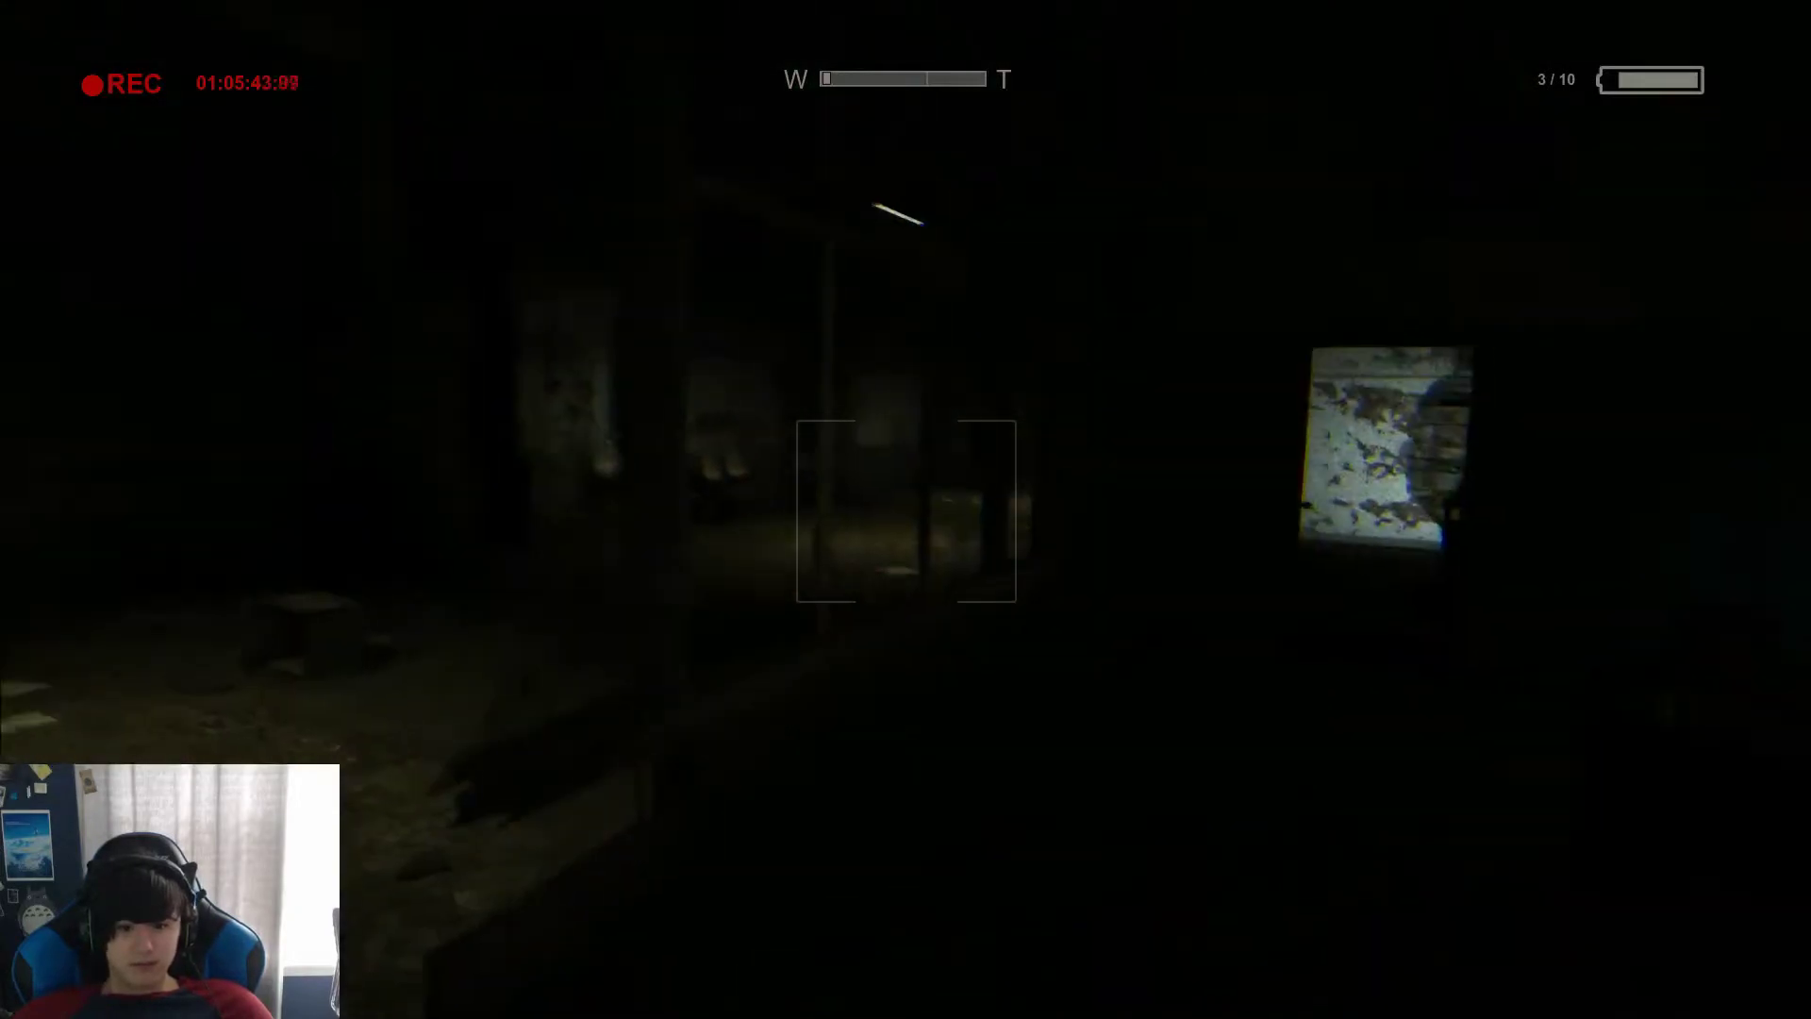
pyautogui.rightClick(906, 510)
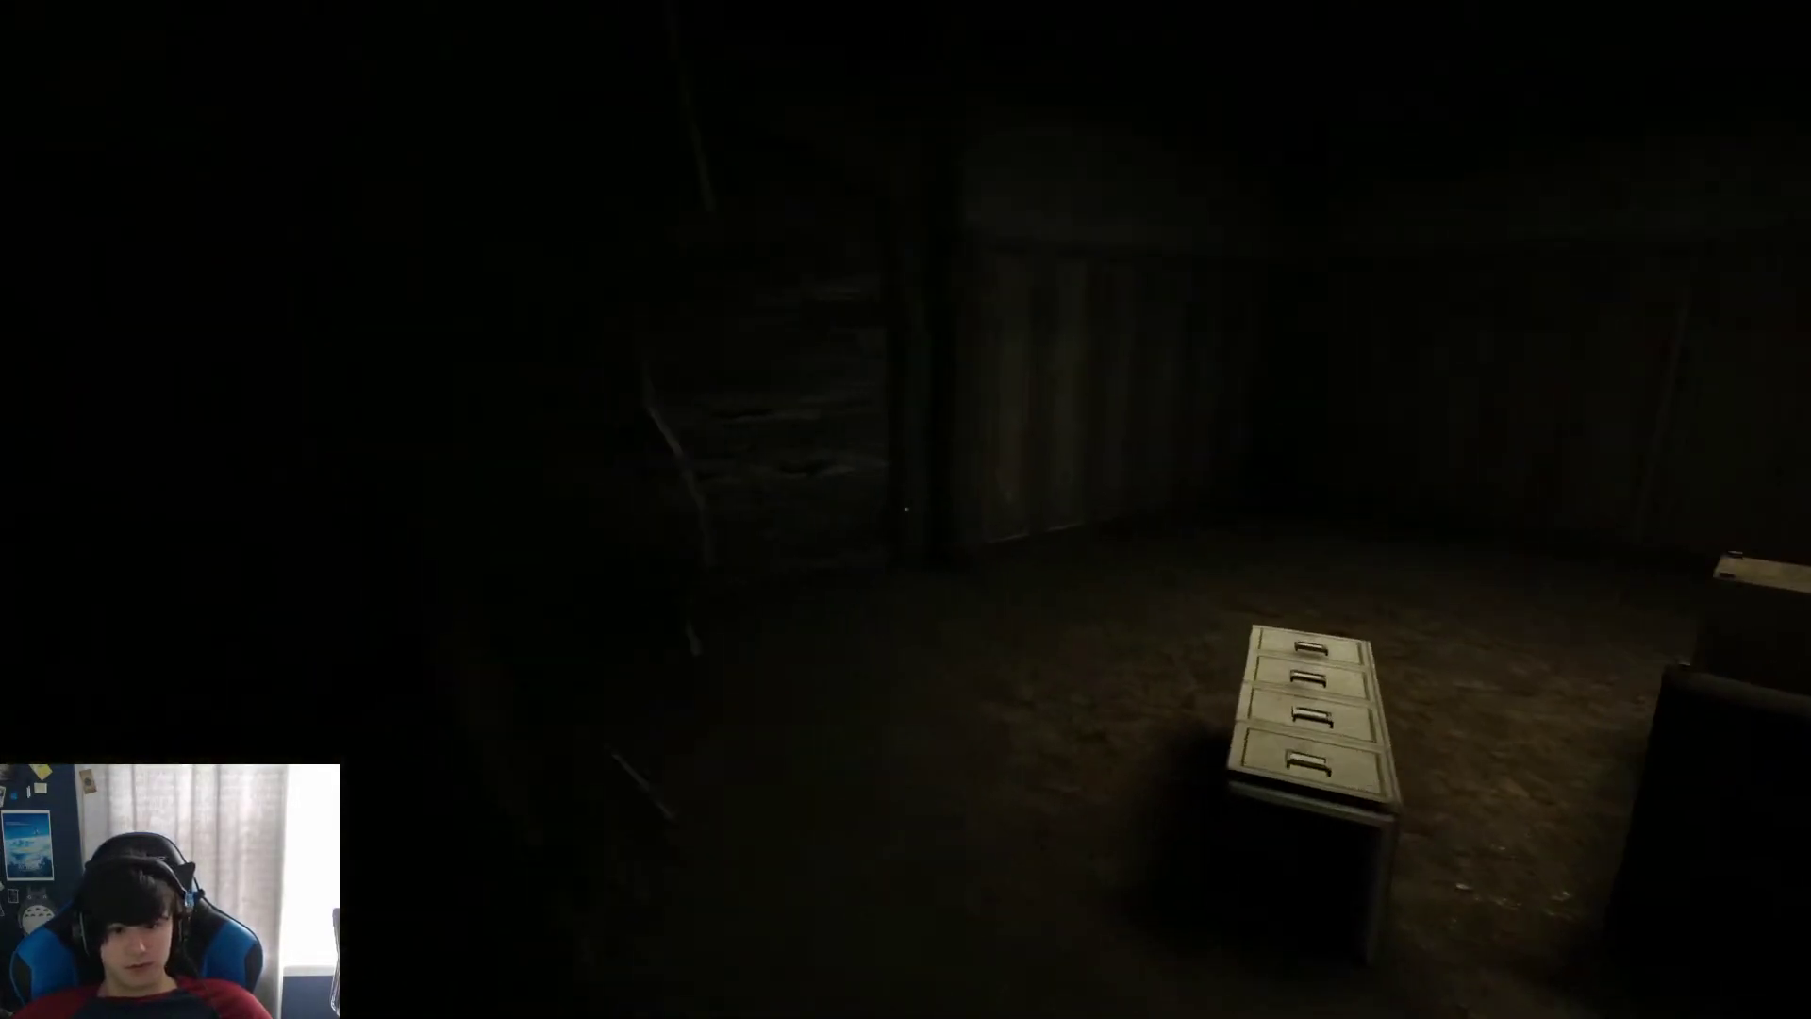
# Step: Walk the chair-lined hallway past the pillar and zoom the camcorder on the boarded door
pyautogui.press('w')
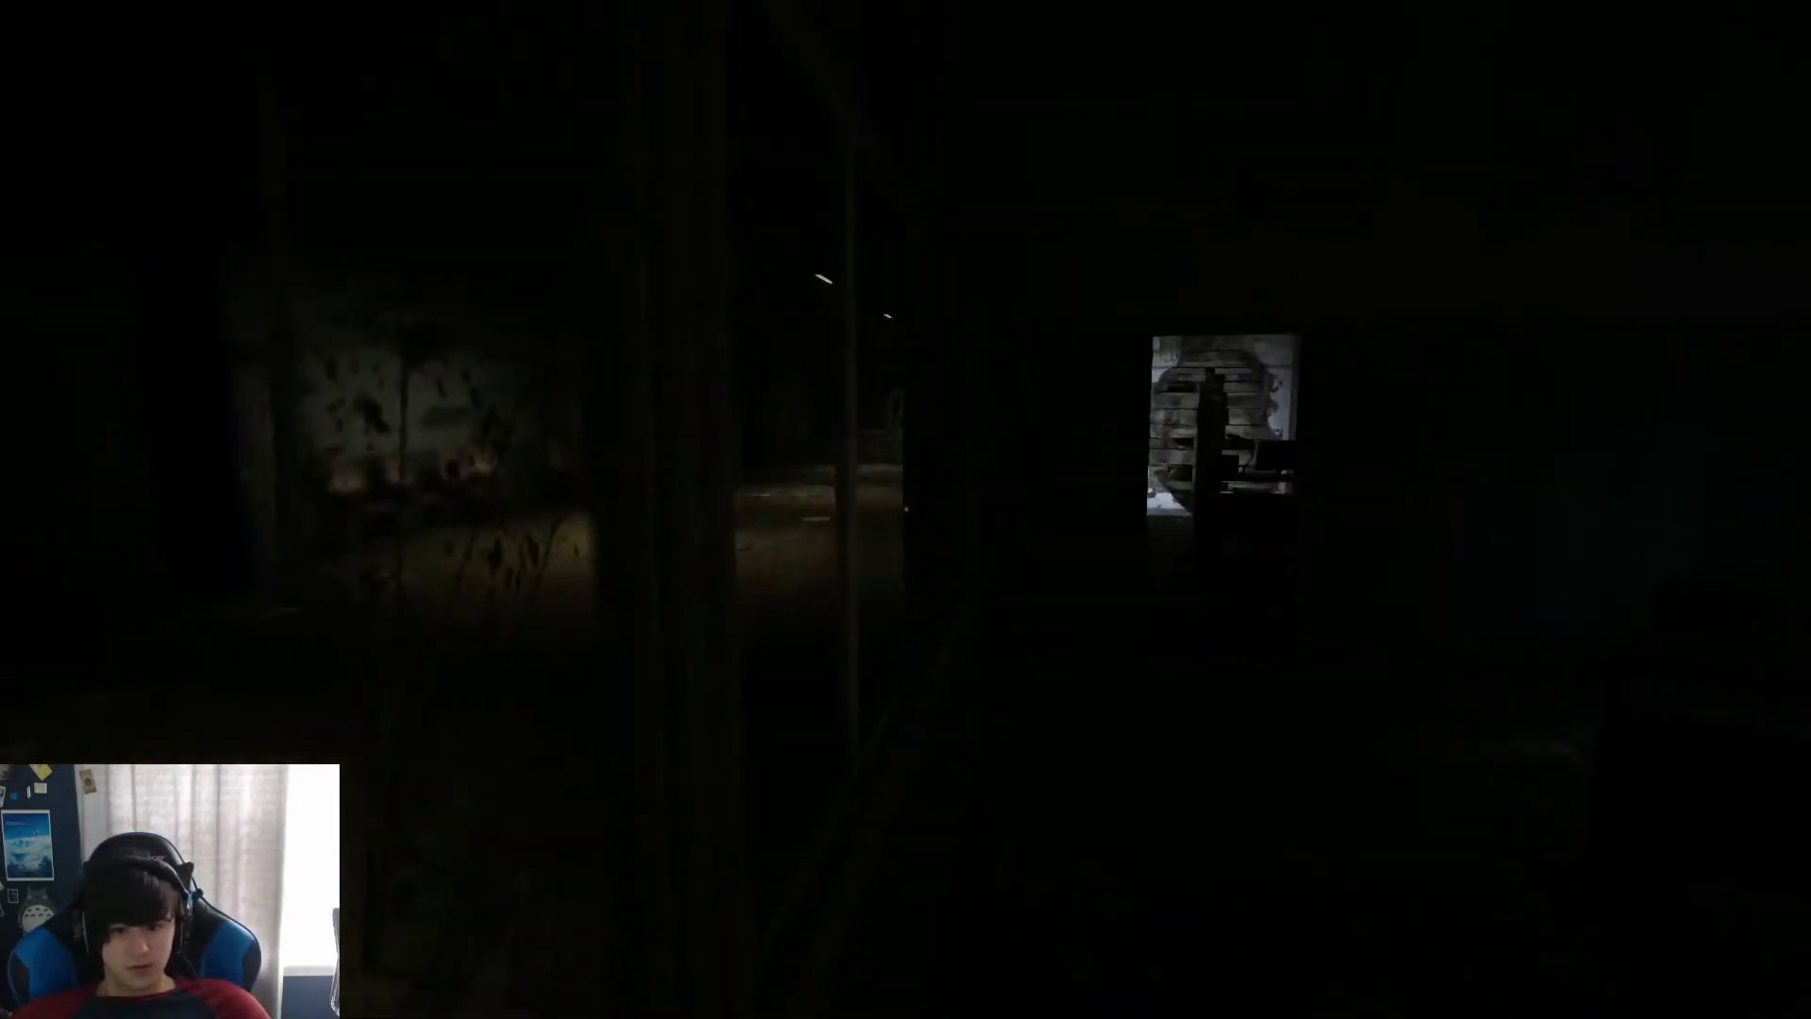
pyautogui.press('w')
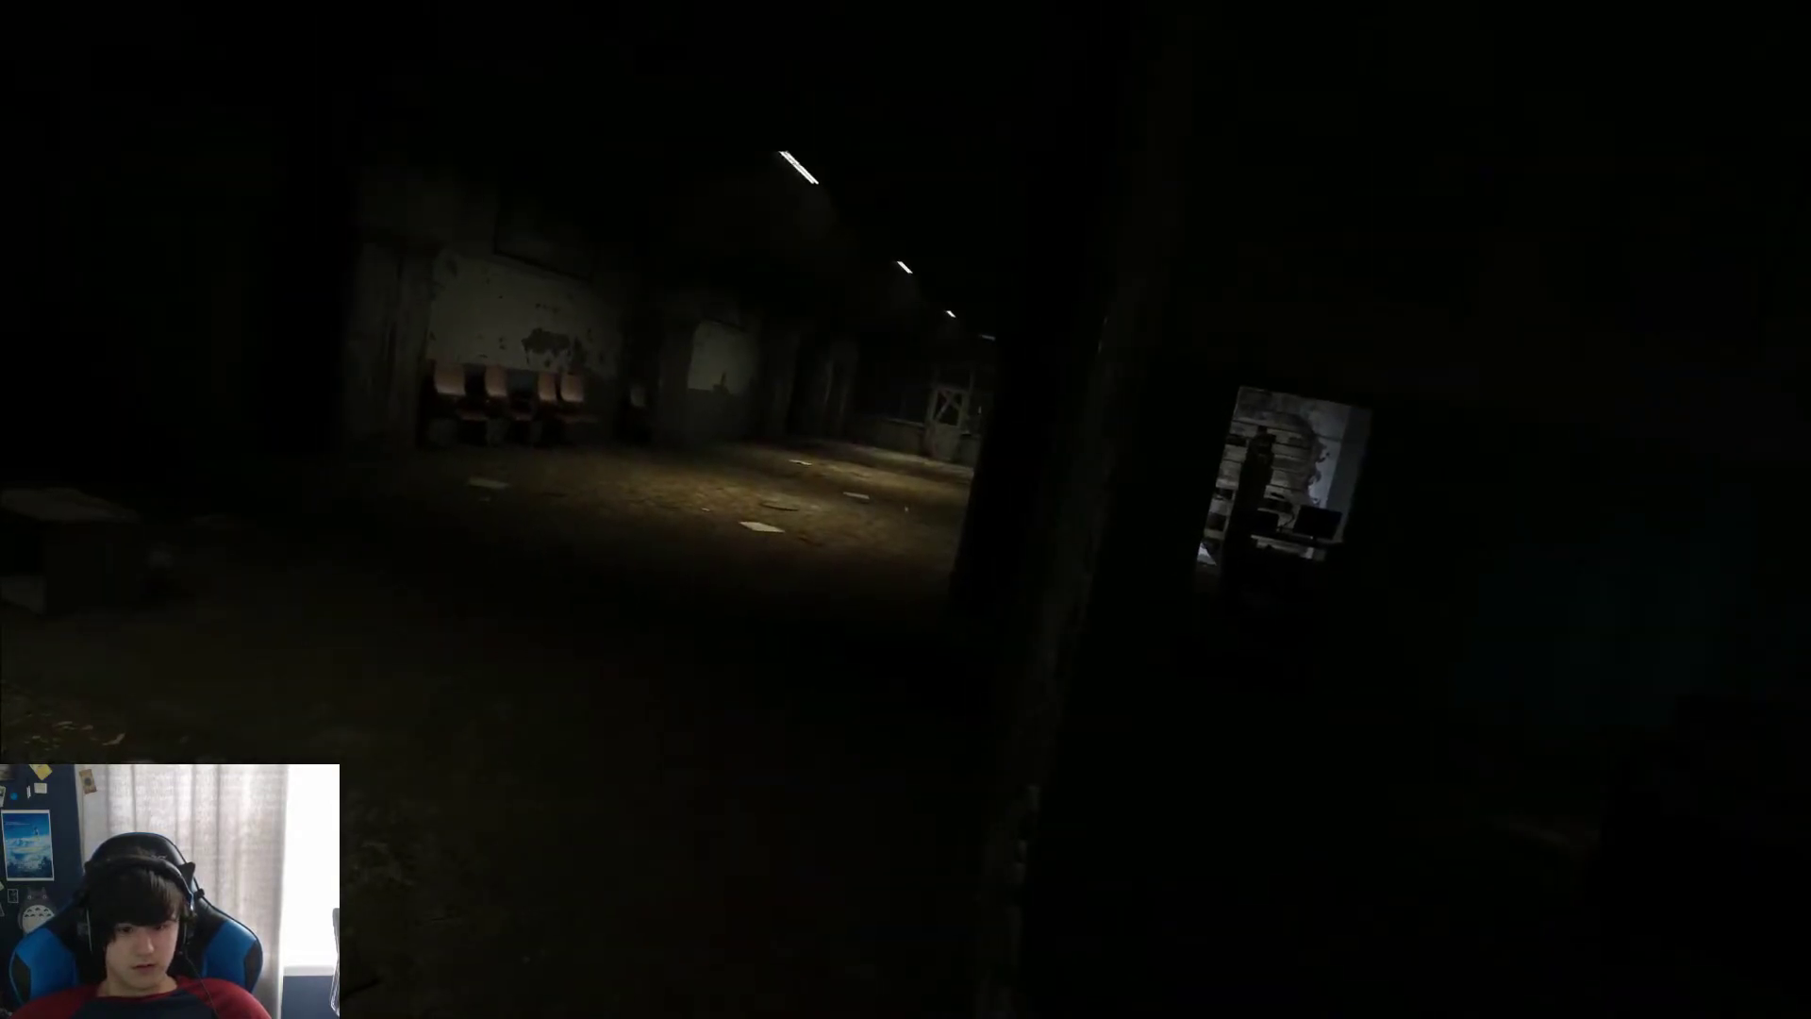
pyautogui.press('w')
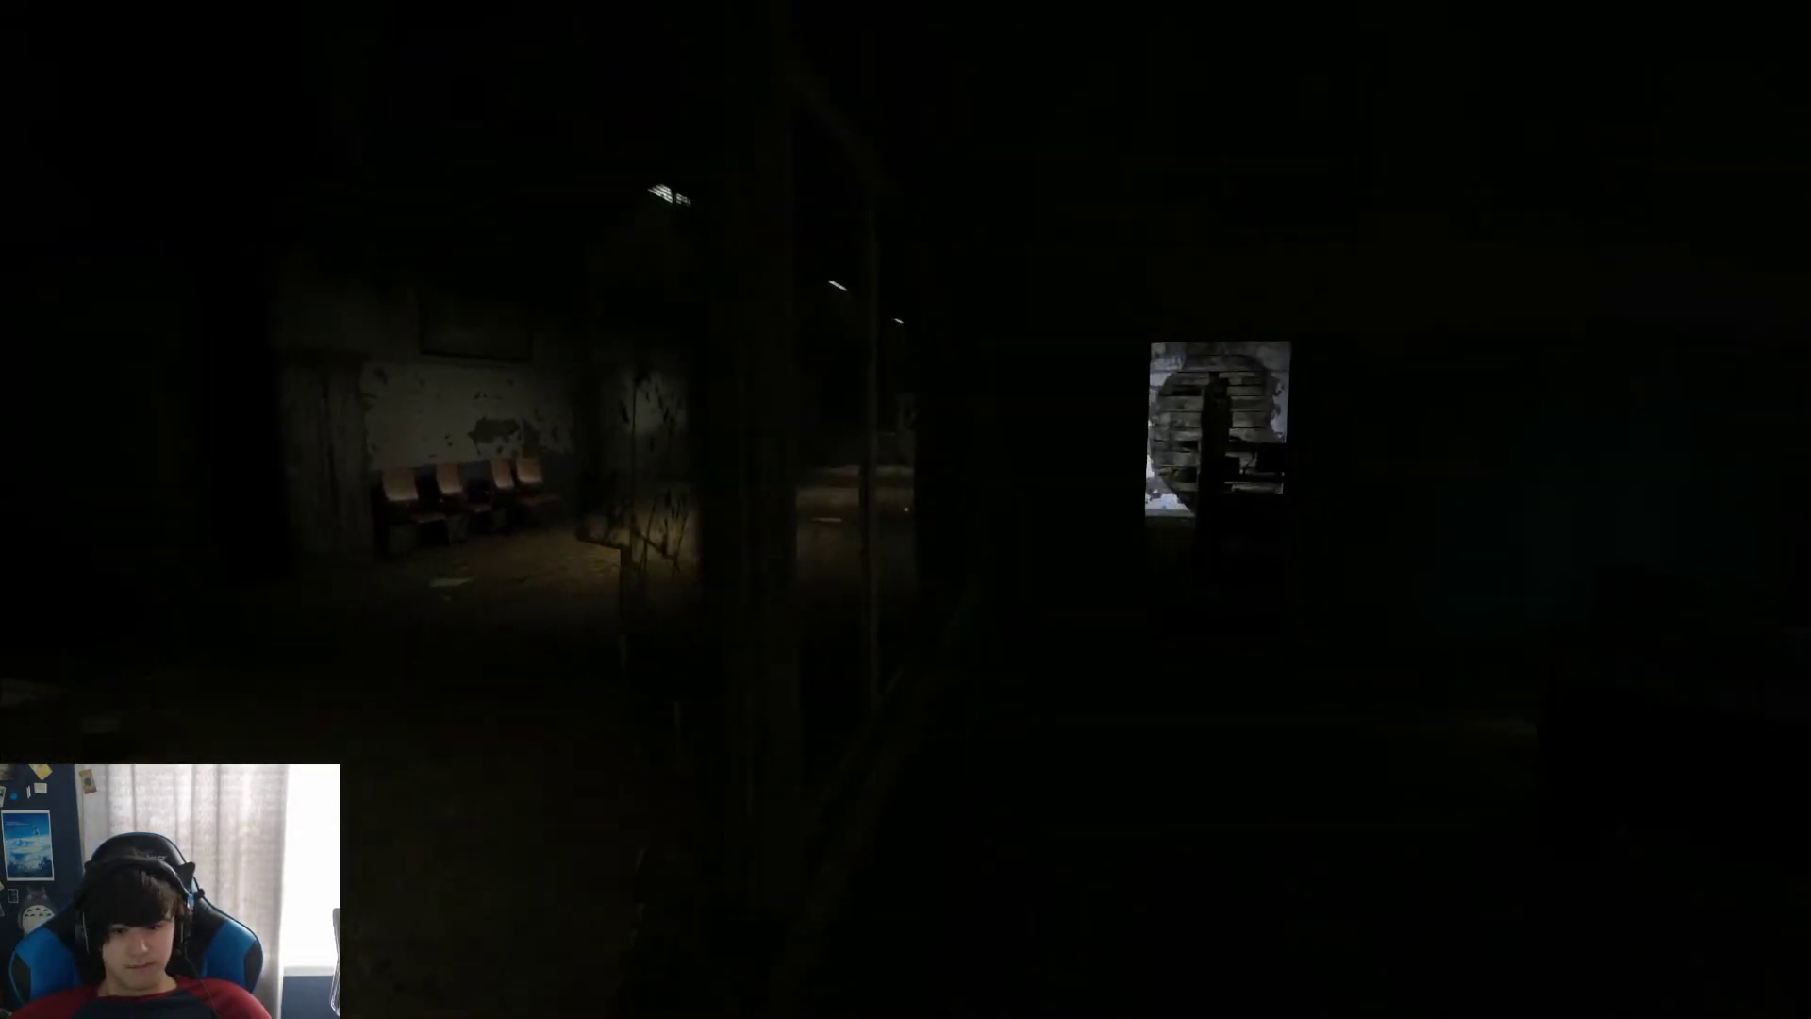
pyautogui.rightClick(905, 510)
pyautogui.press('w')
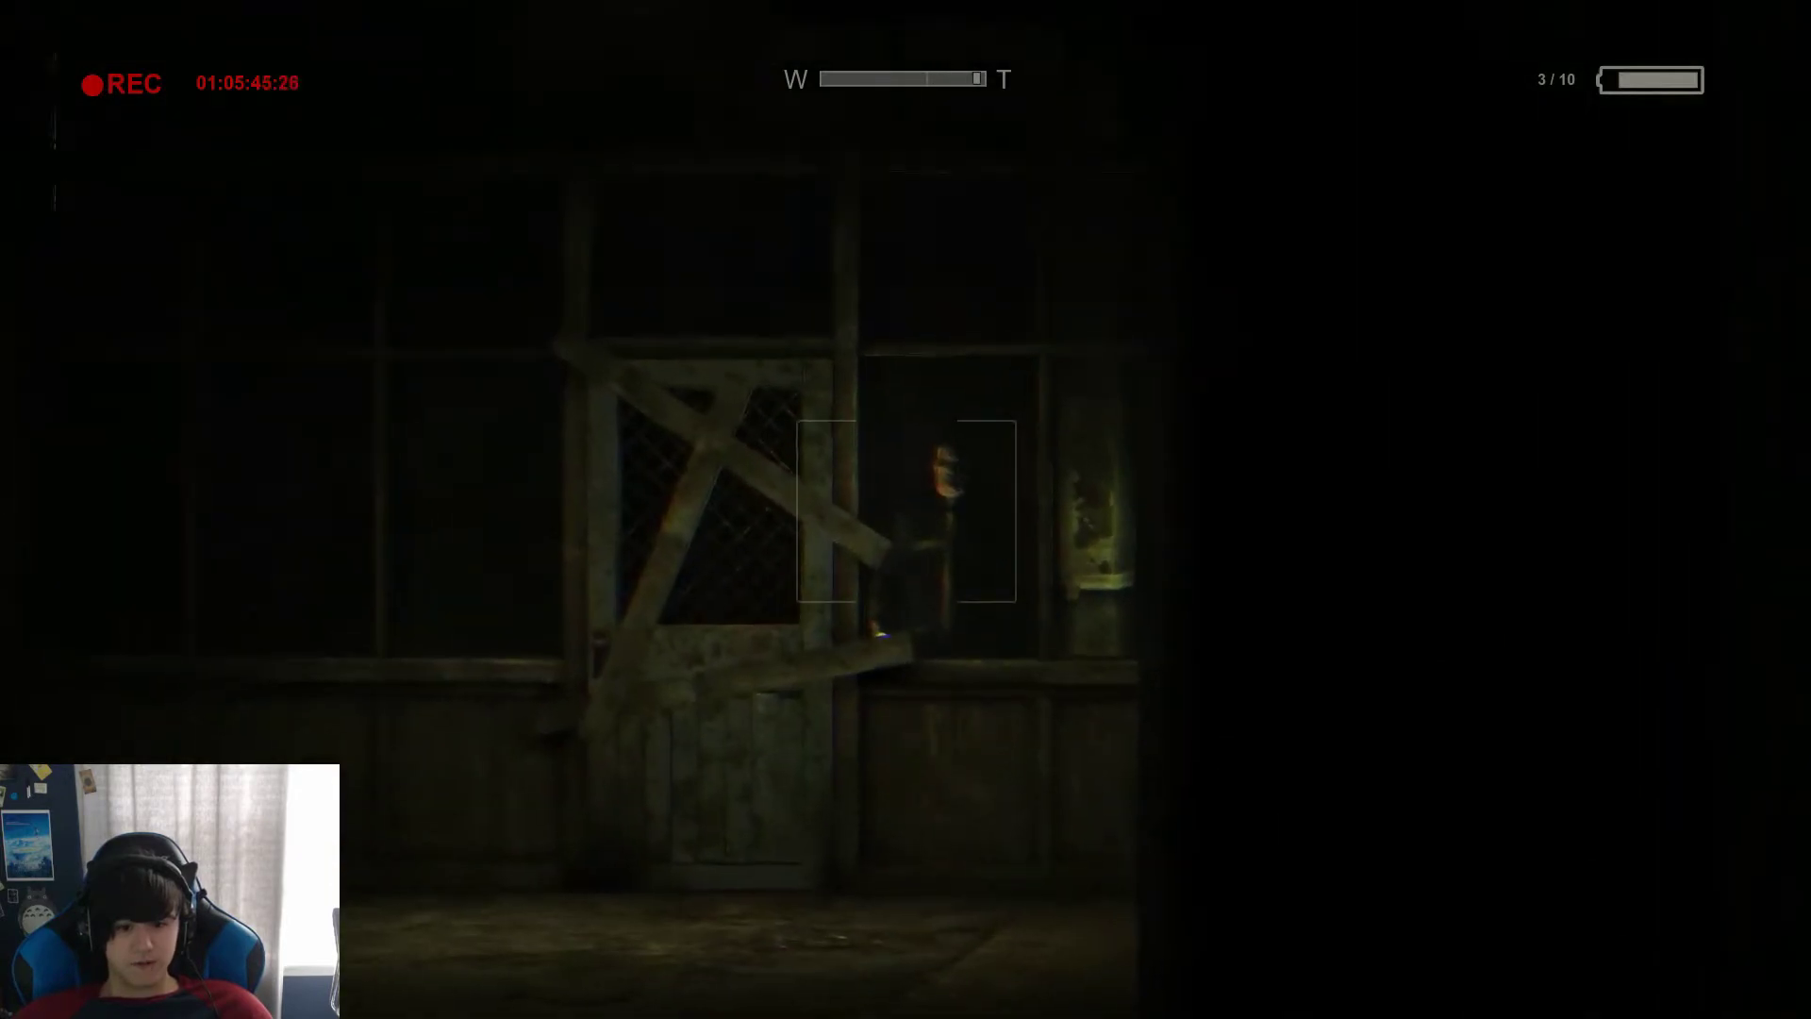
# Step: Tilt the view down toward the boarded-up barred door
pyautogui.moveTo(907, 509)
pyautogui.mouseDown()
pyautogui.moveTo(906, 594)
pyautogui.moveTo(906, 510)
pyautogui.mouseUp()
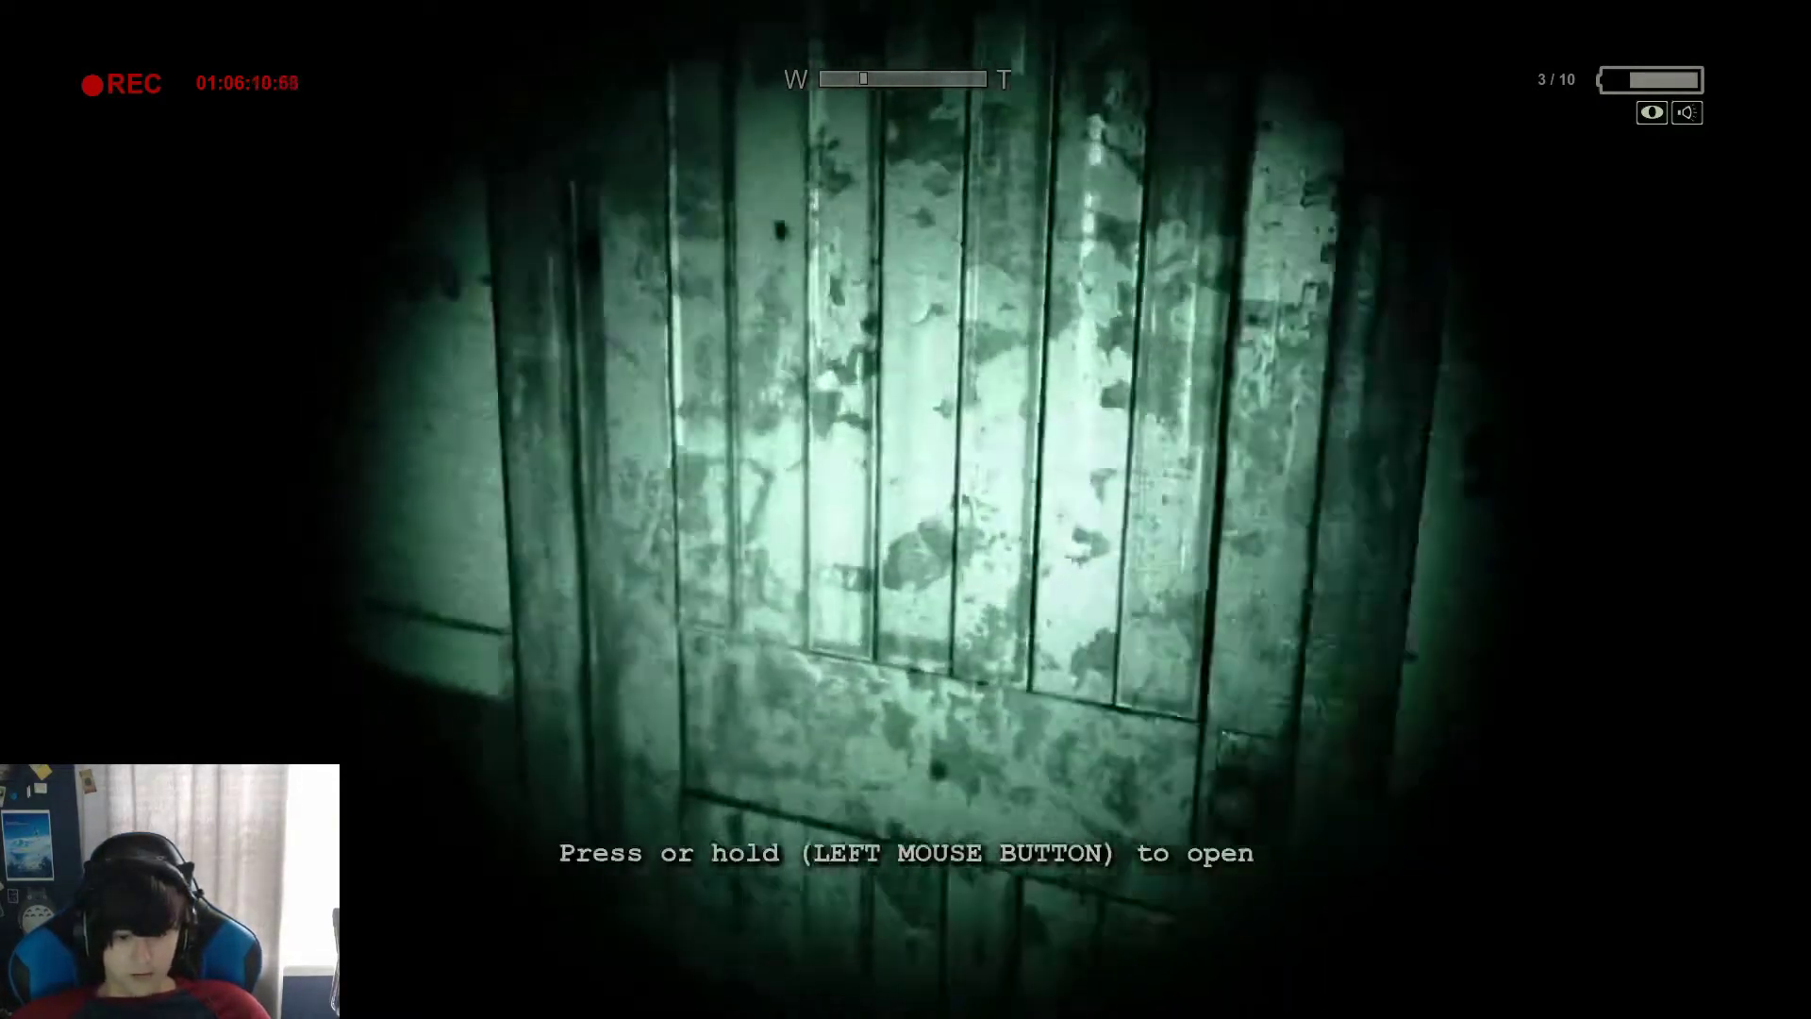
# Step: Go through the door and along the lit corridor to the lockers and body
pyautogui.click(906, 509)
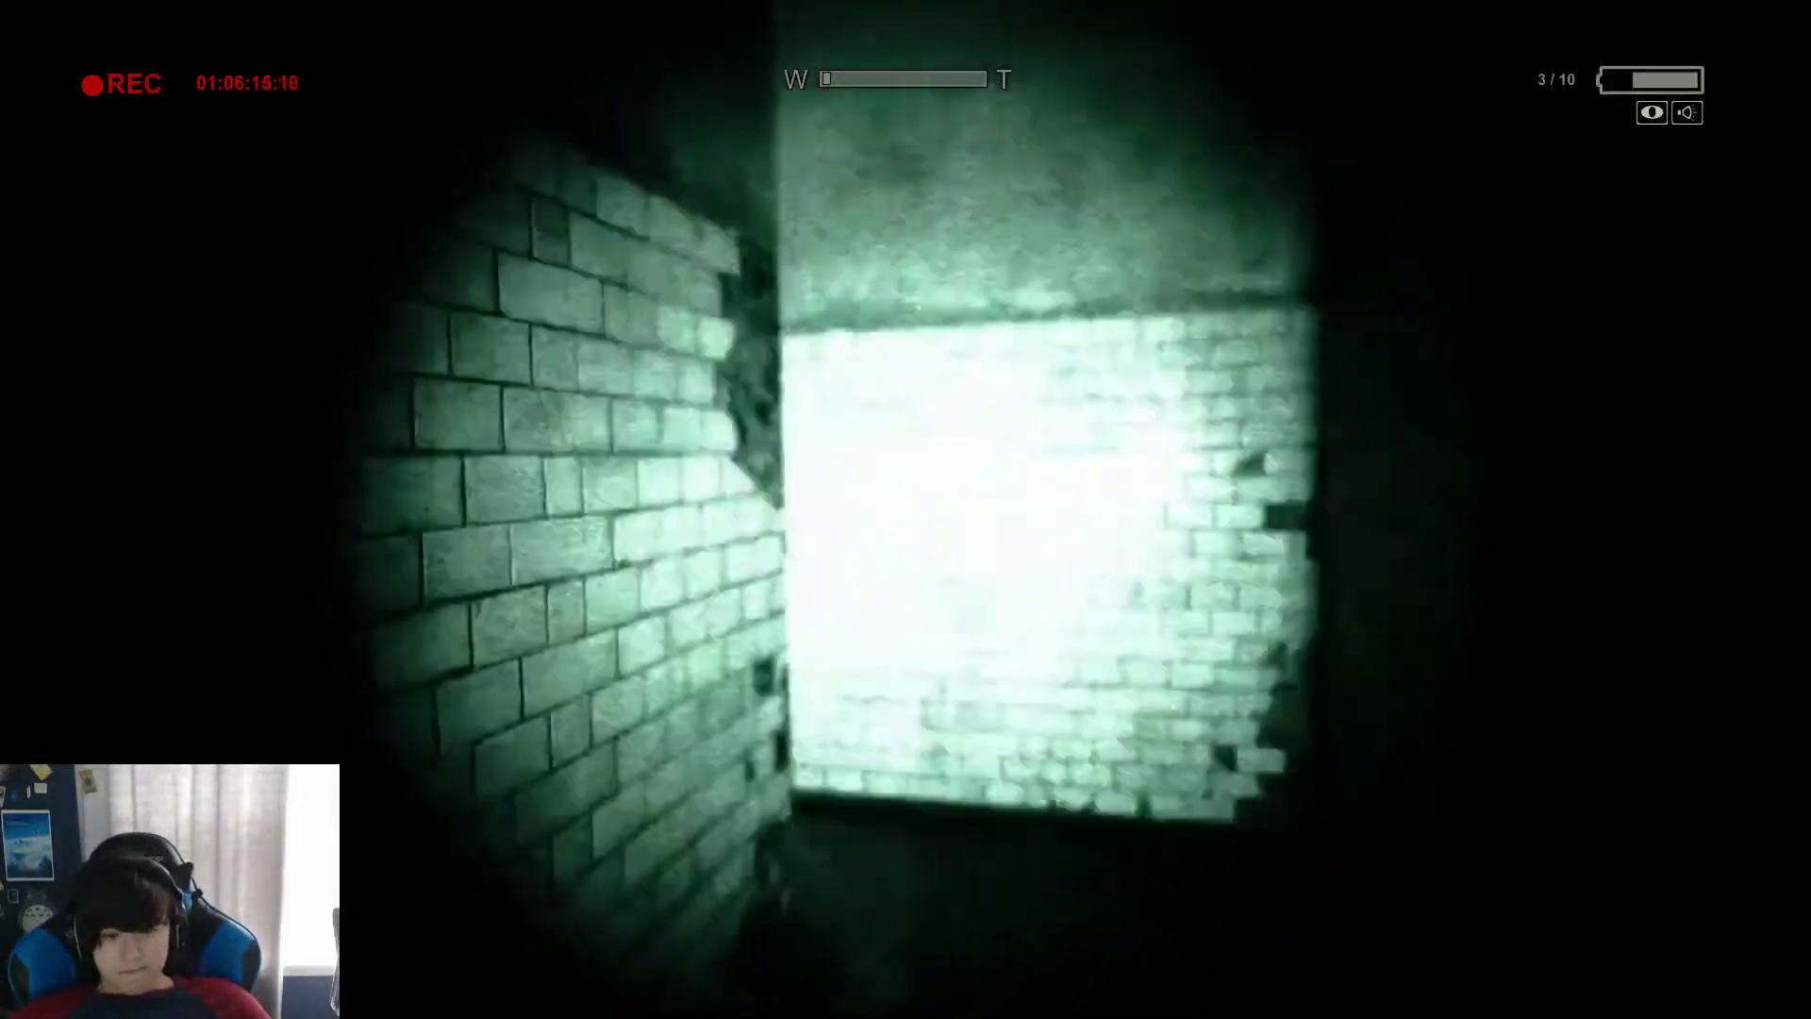
pyautogui.press('w')
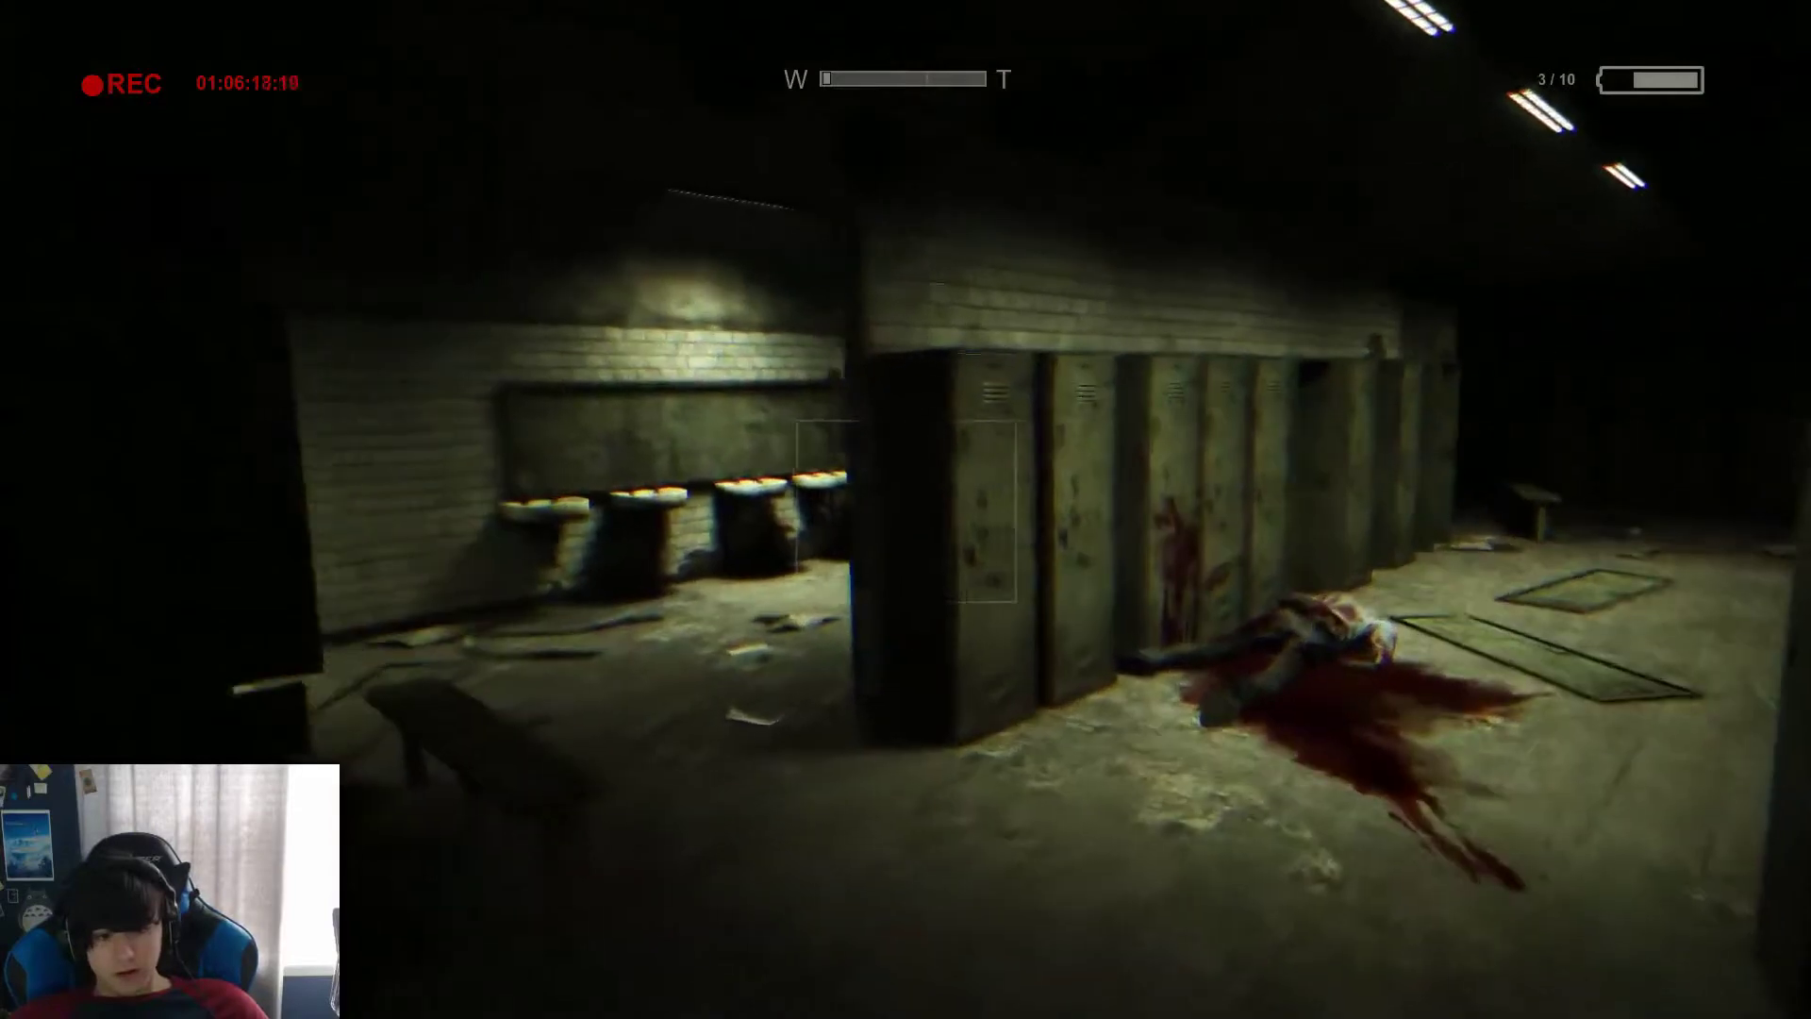
pyautogui.rightClick(906, 509)
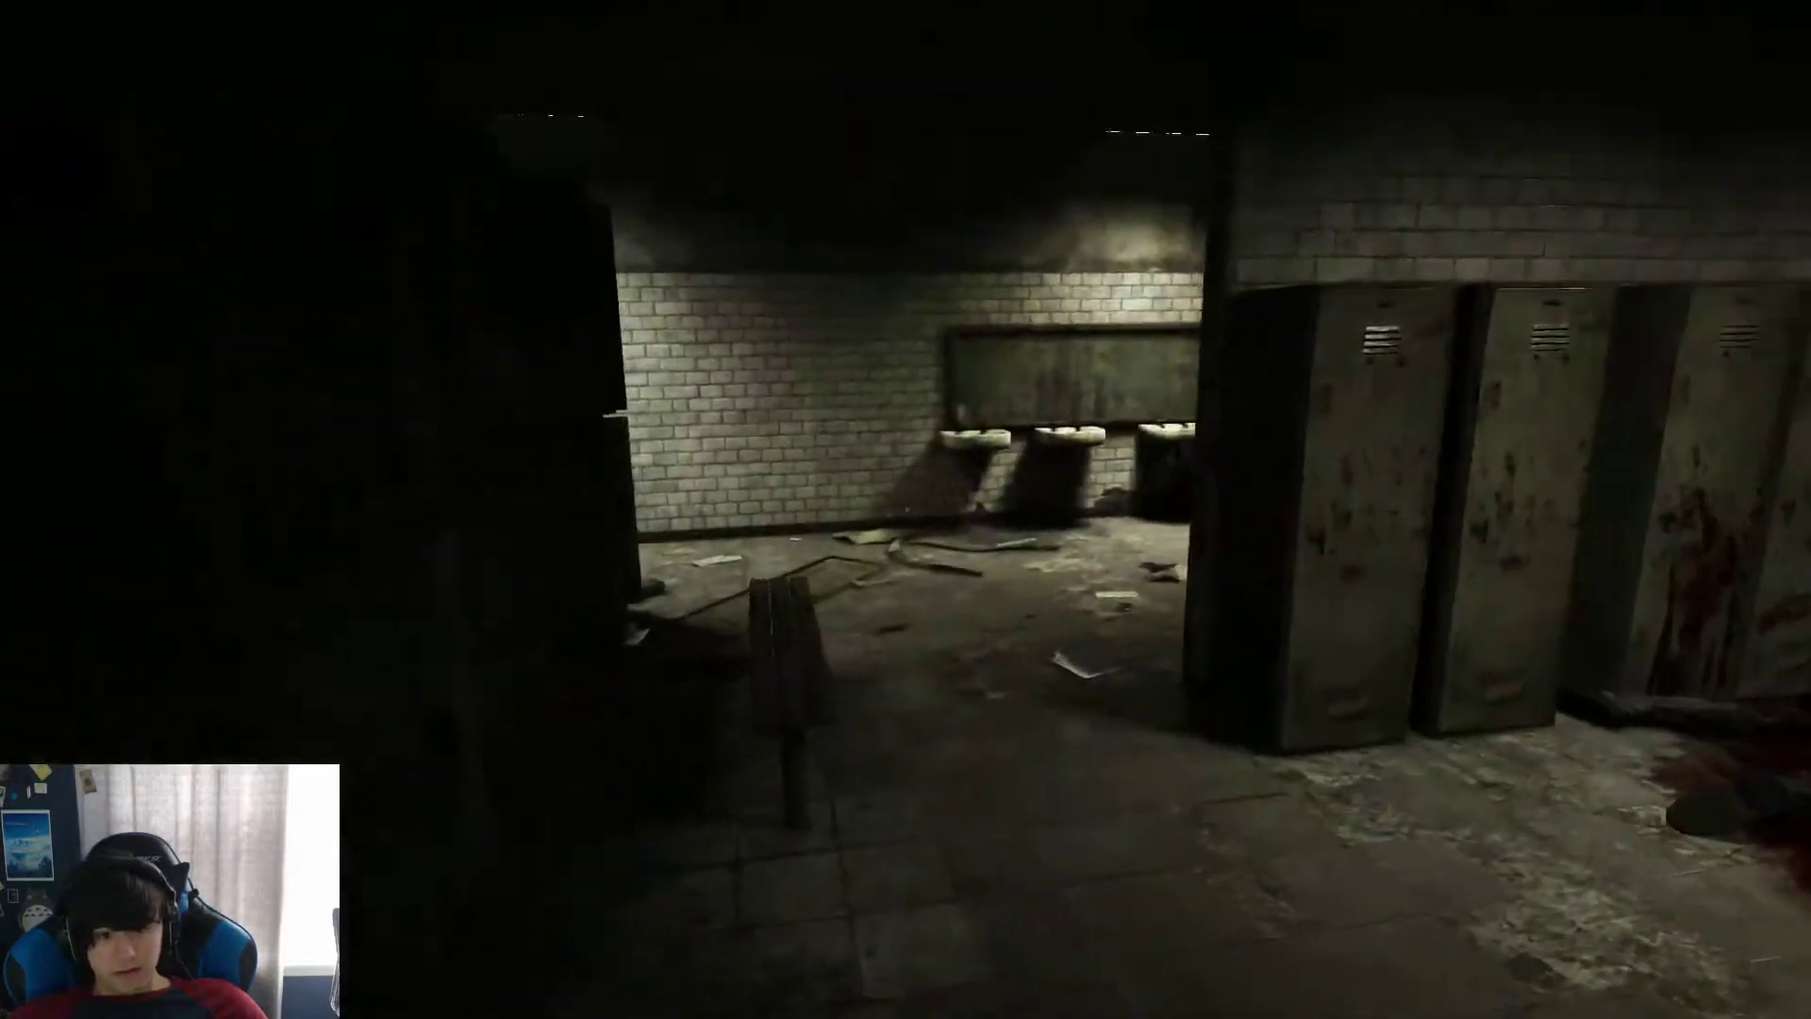
pyautogui.press('w')
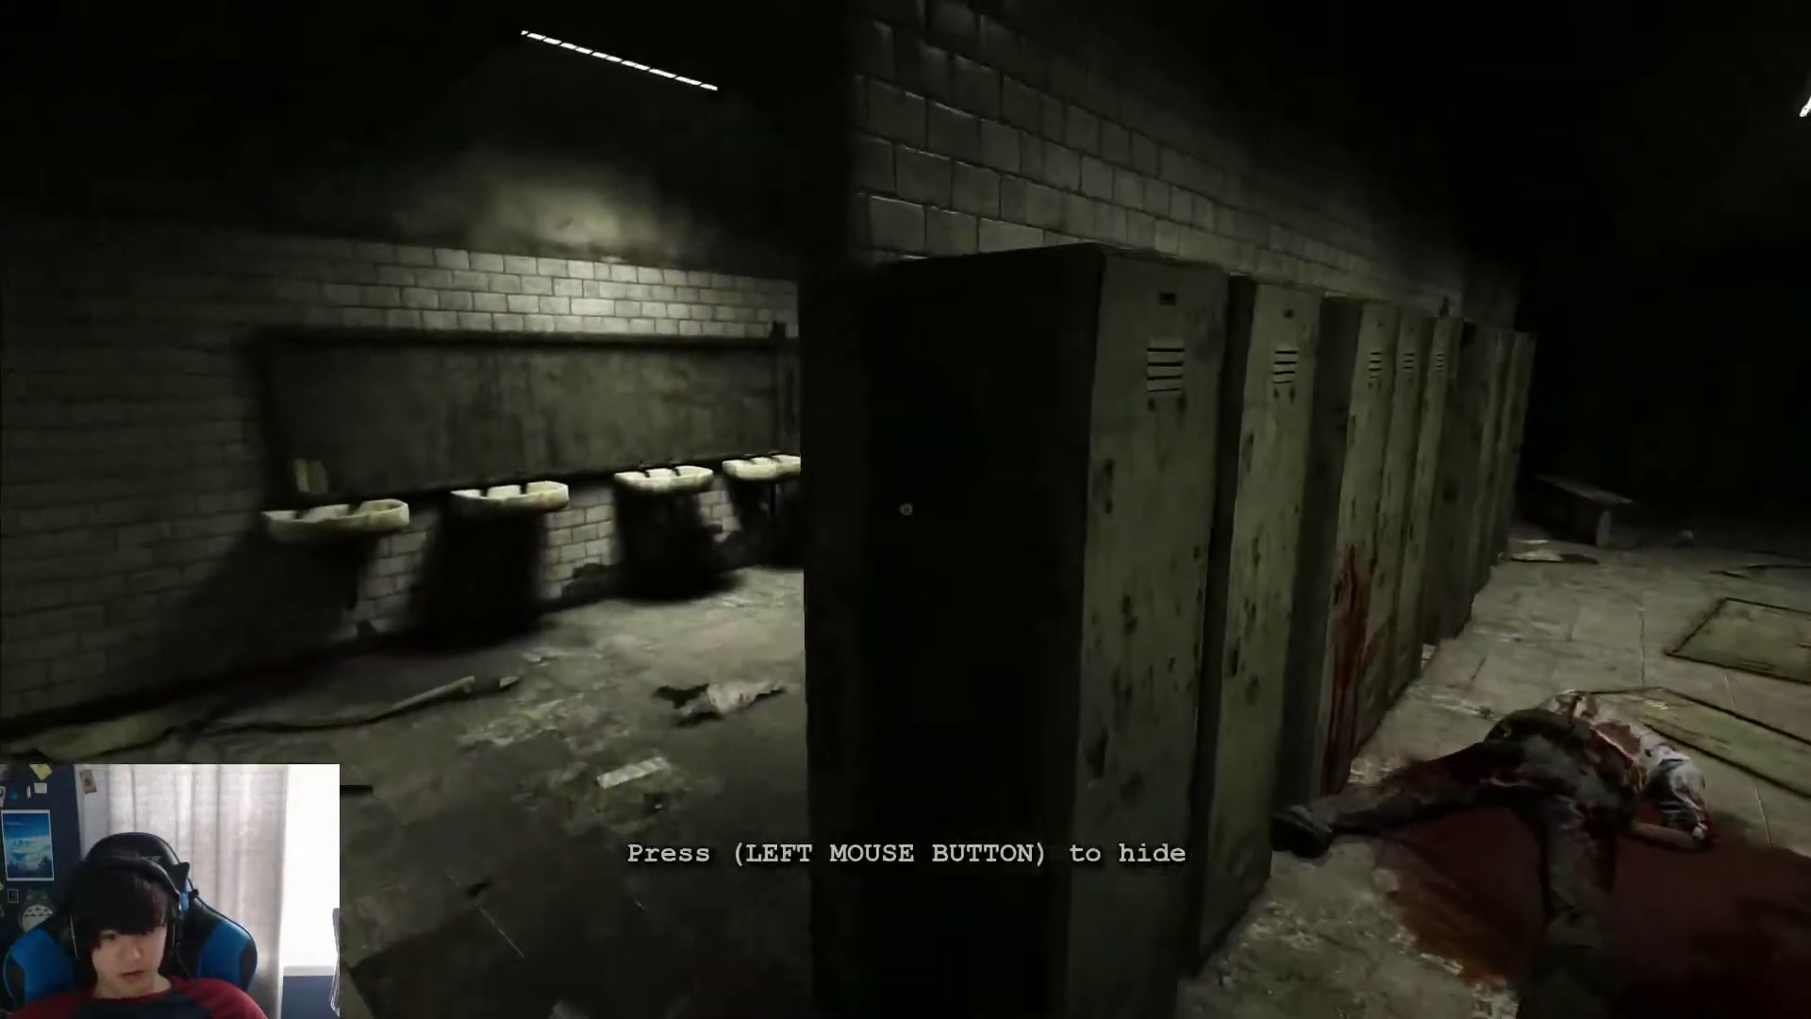
pyautogui.press('w')
pyautogui.press('w')
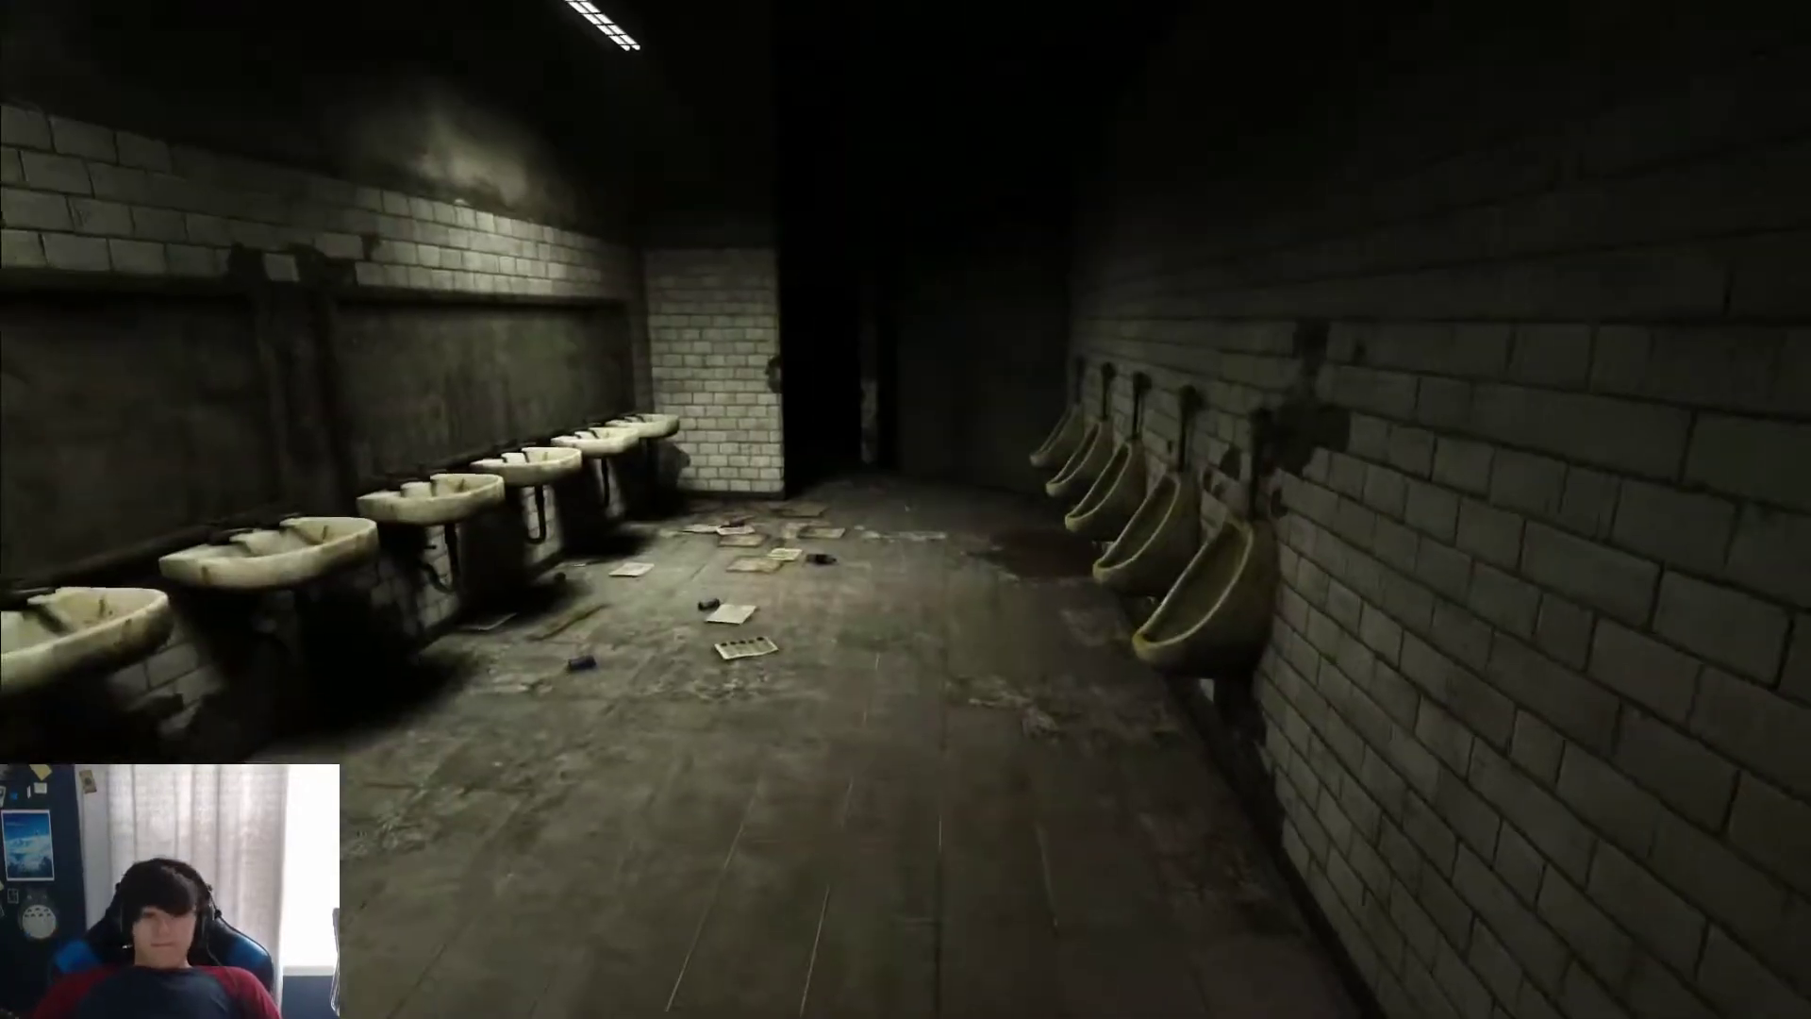
# Step: Enter the bathroom in night vision and pass the stalls to the wooden door
pyautogui.press('w')
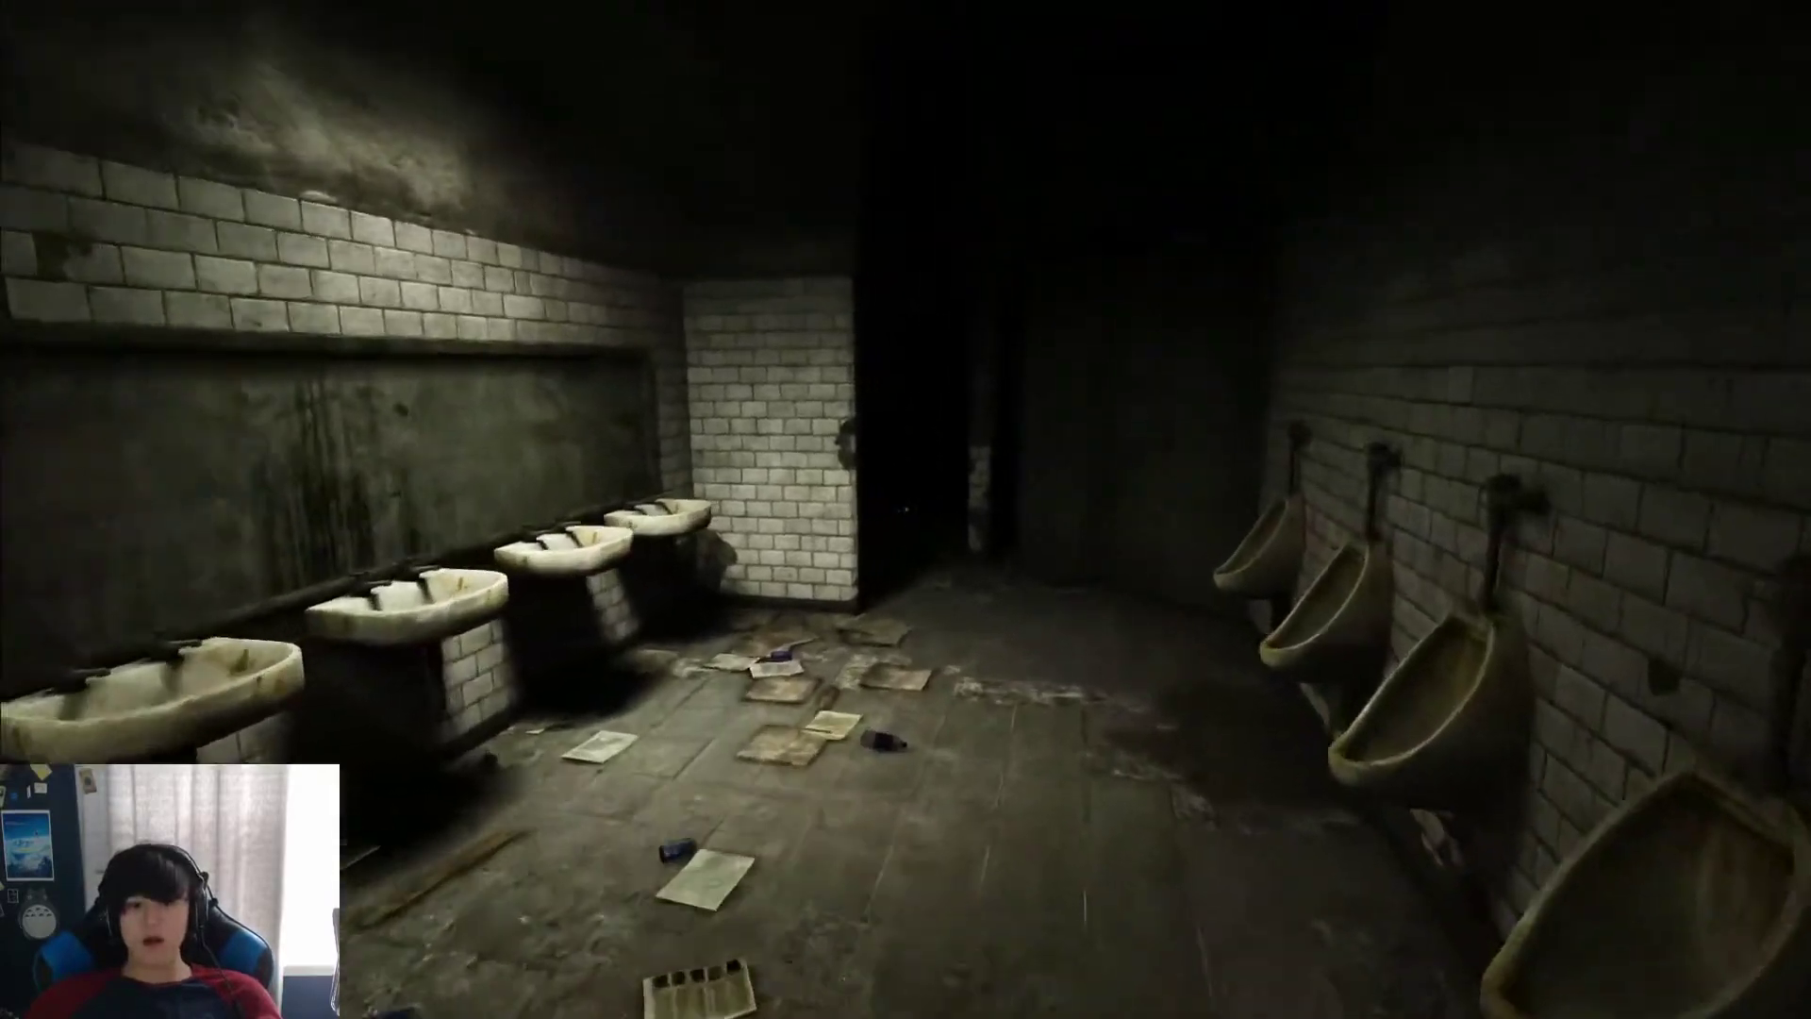
pyautogui.press('f')
pyautogui.press('w')
pyautogui.press('f')
pyautogui.press('f')
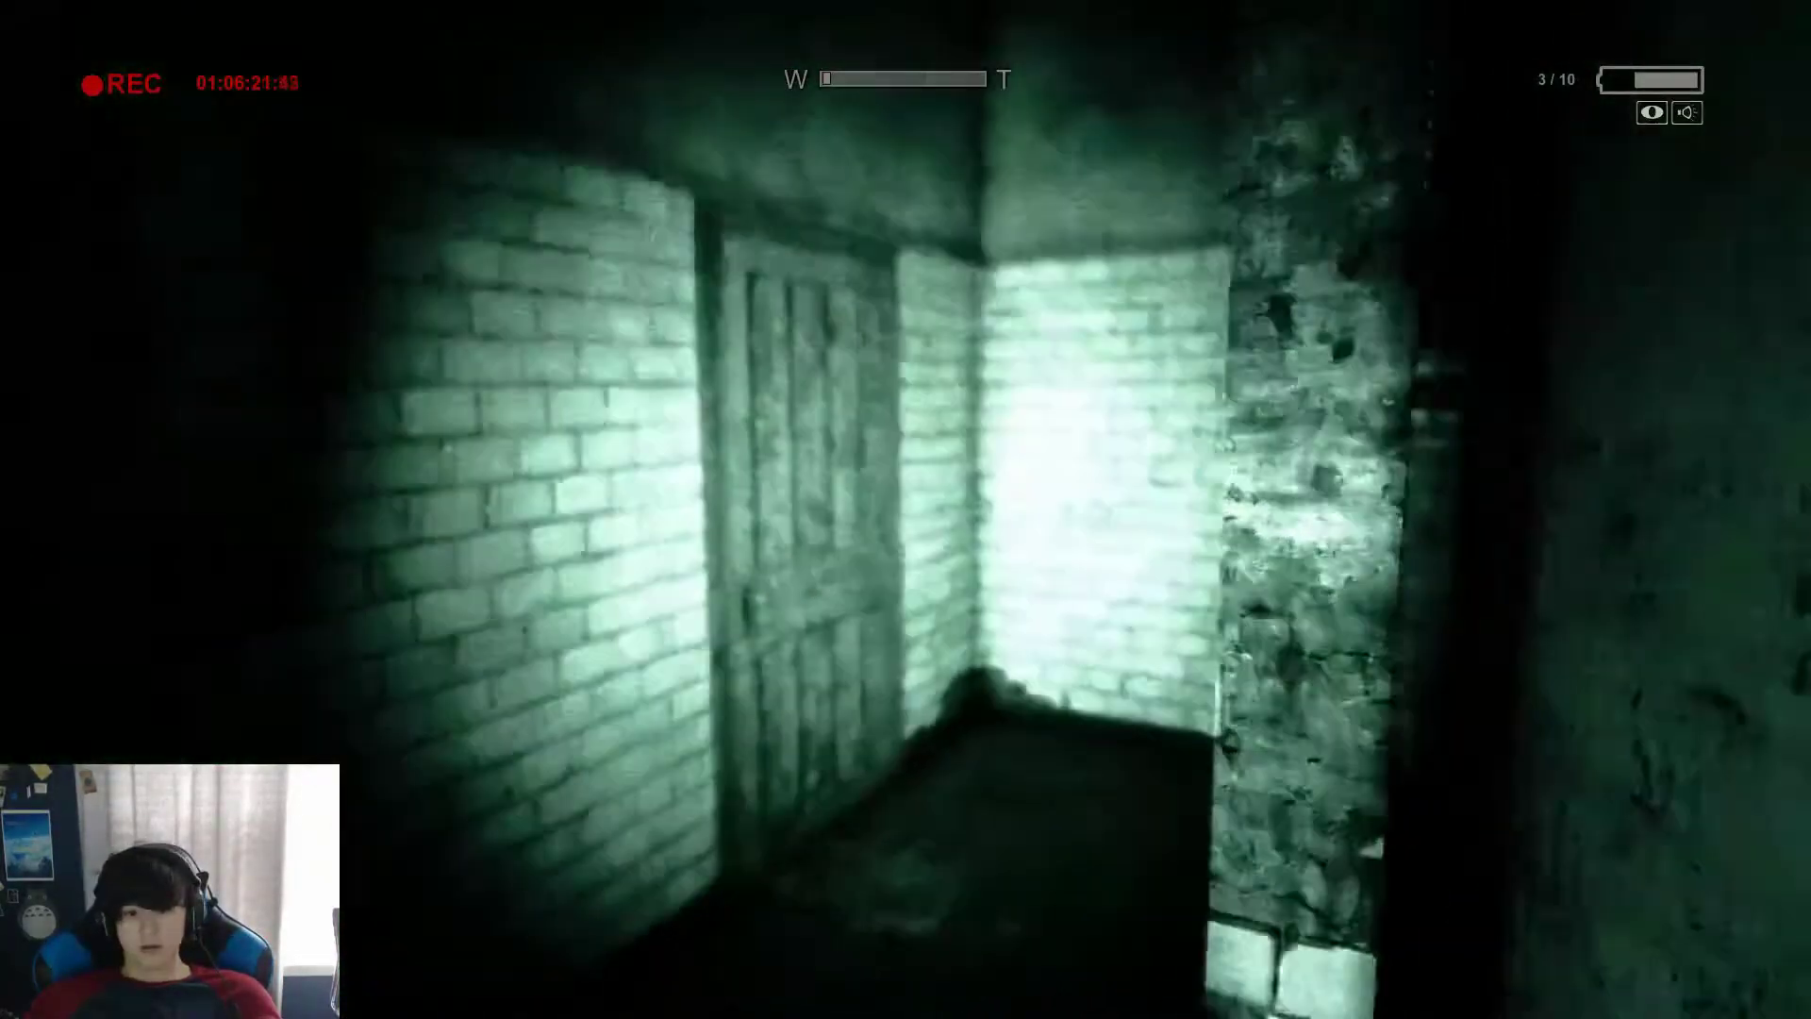
pyautogui.press('w')
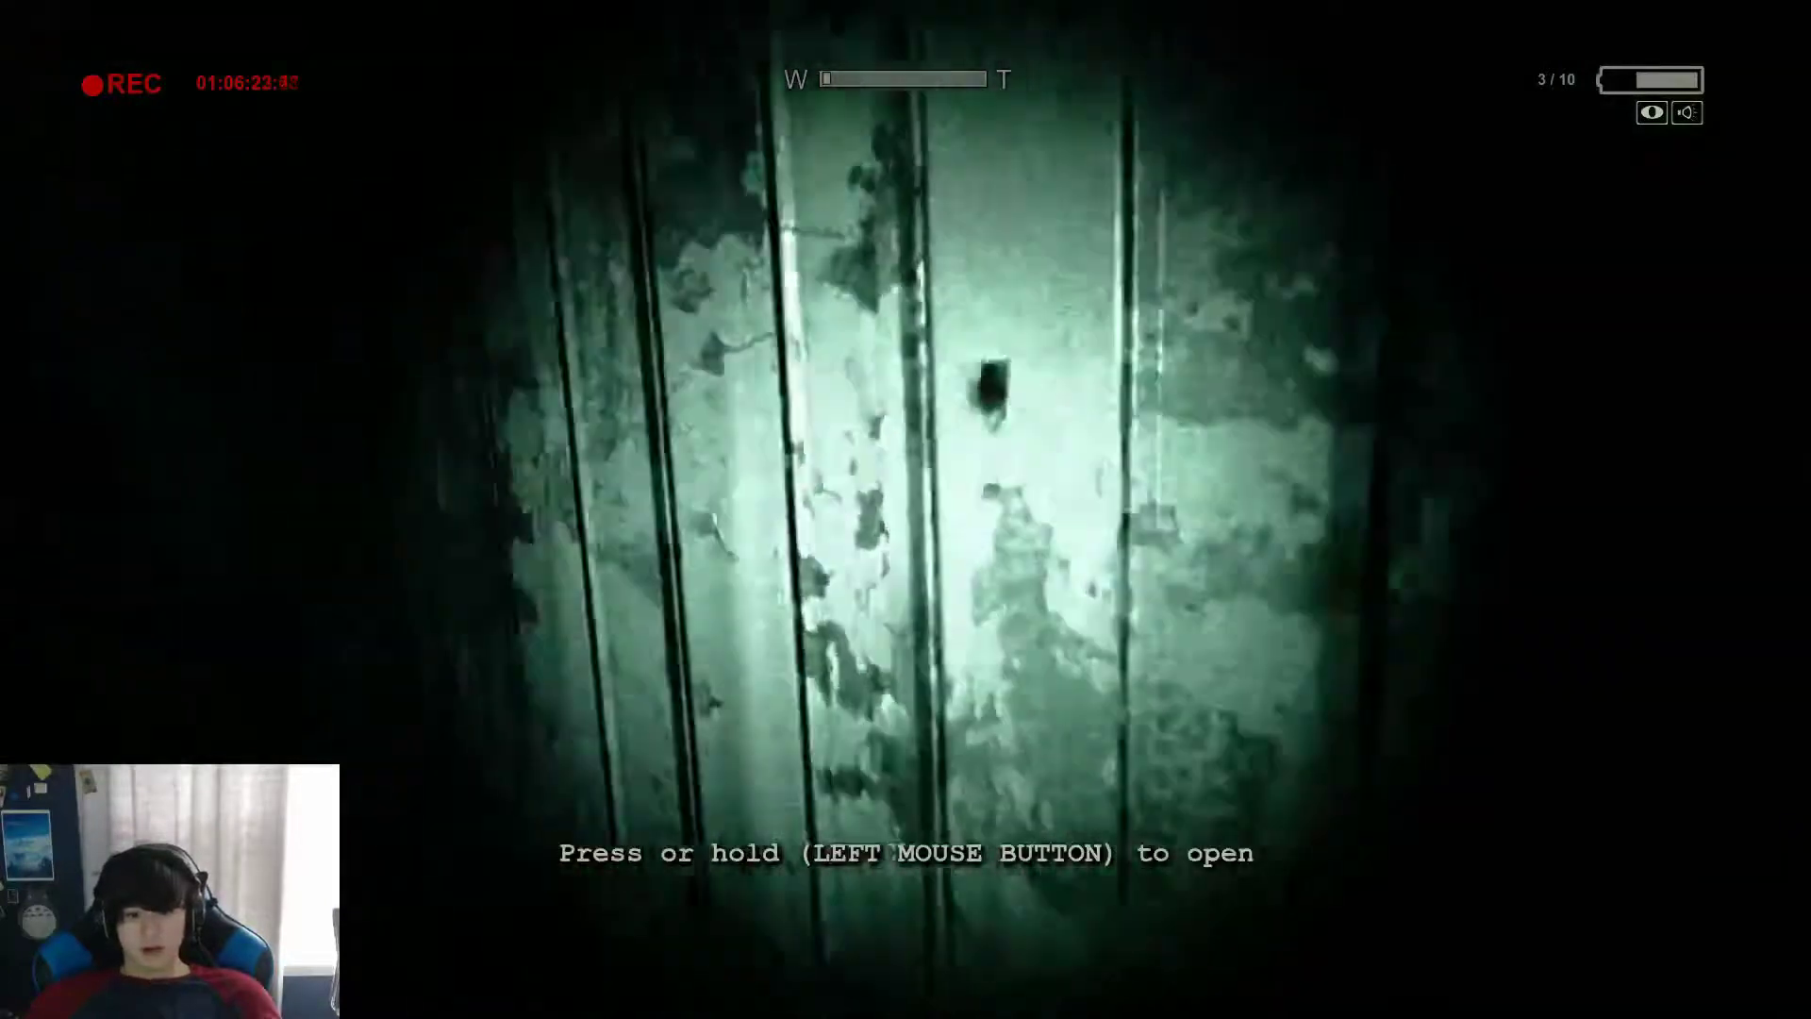
pyautogui.press('w')
pyautogui.press('w')
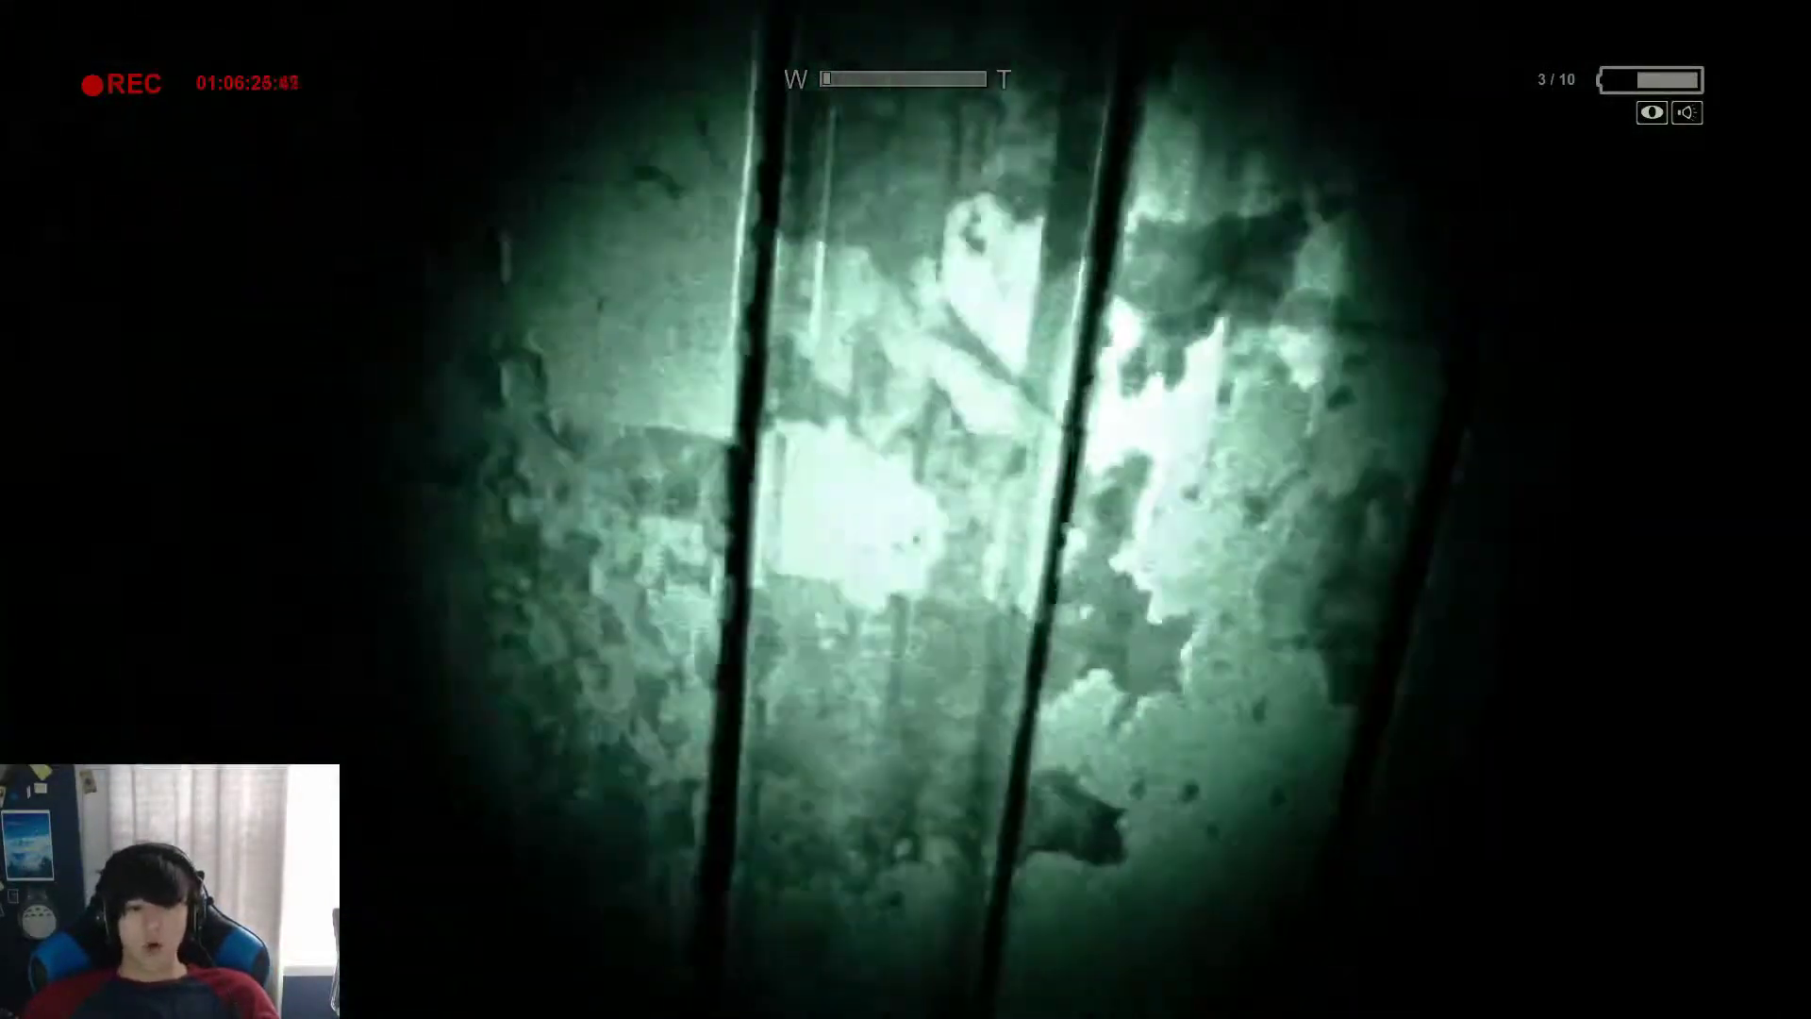
# Step: Continue with night vision off past the wheelchair toward the bathtub corridor
pyautogui.press('w')
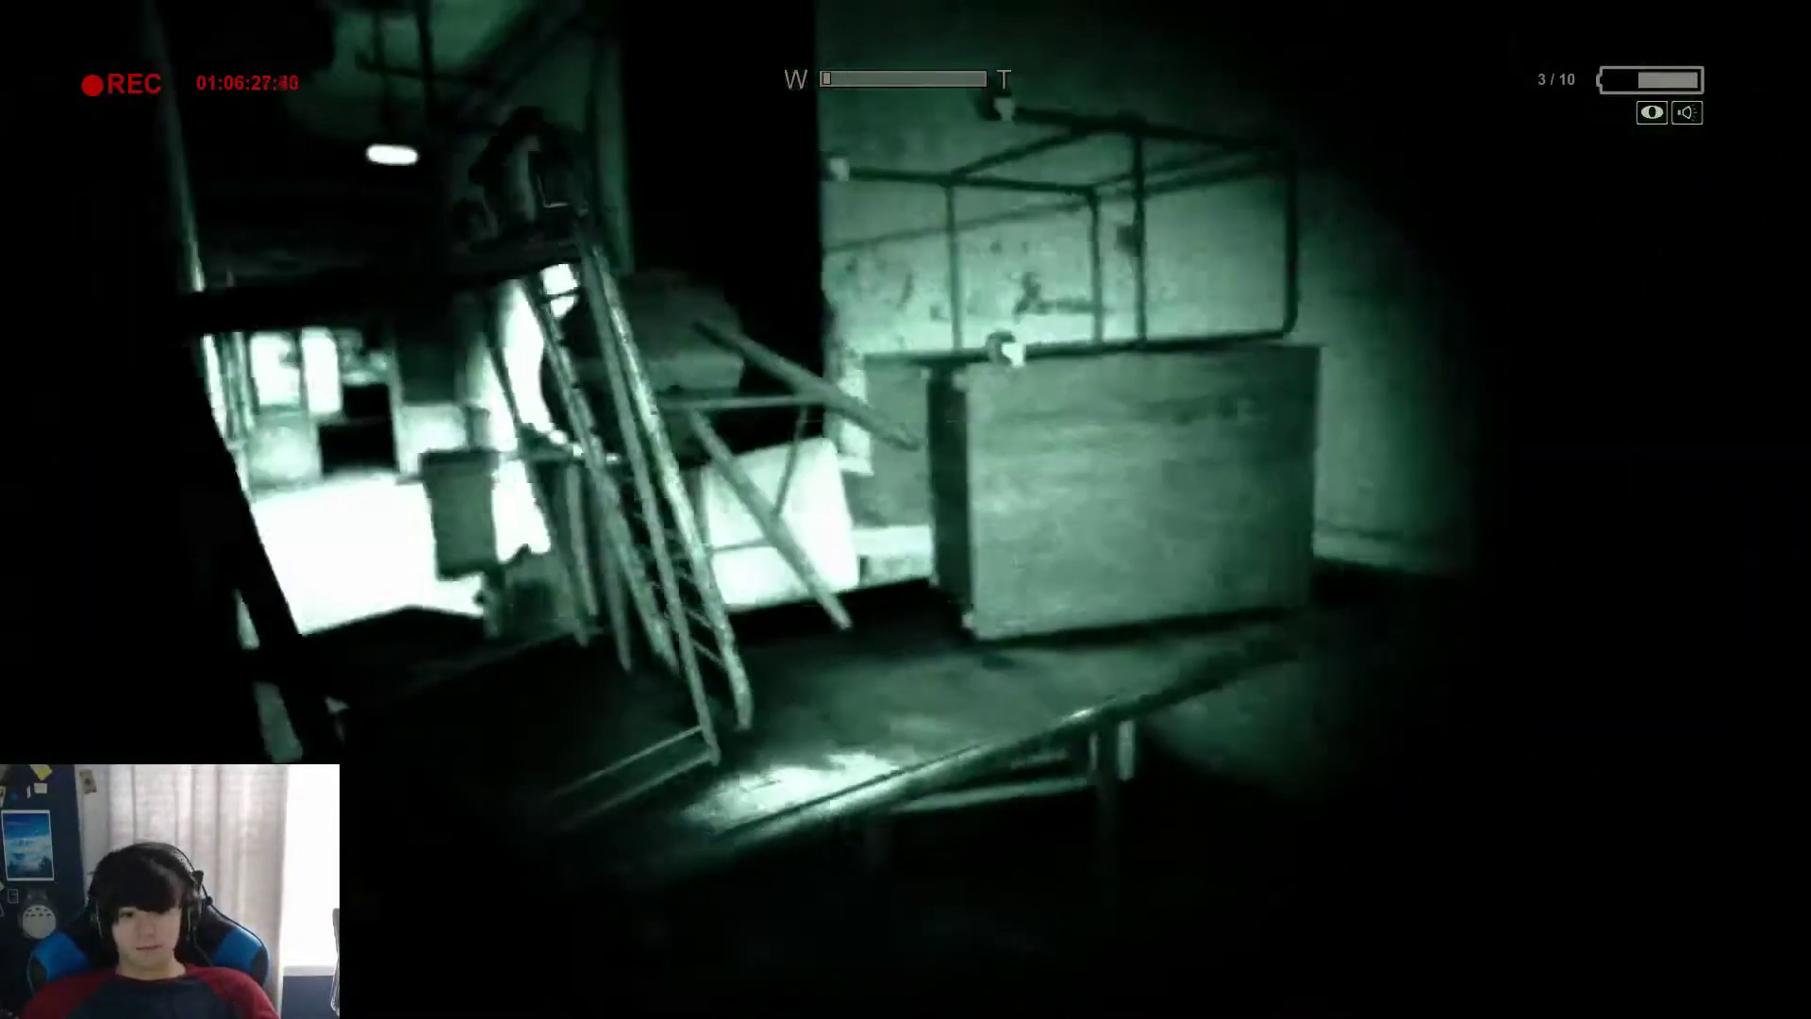
pyautogui.press('w')
pyautogui.press('w')
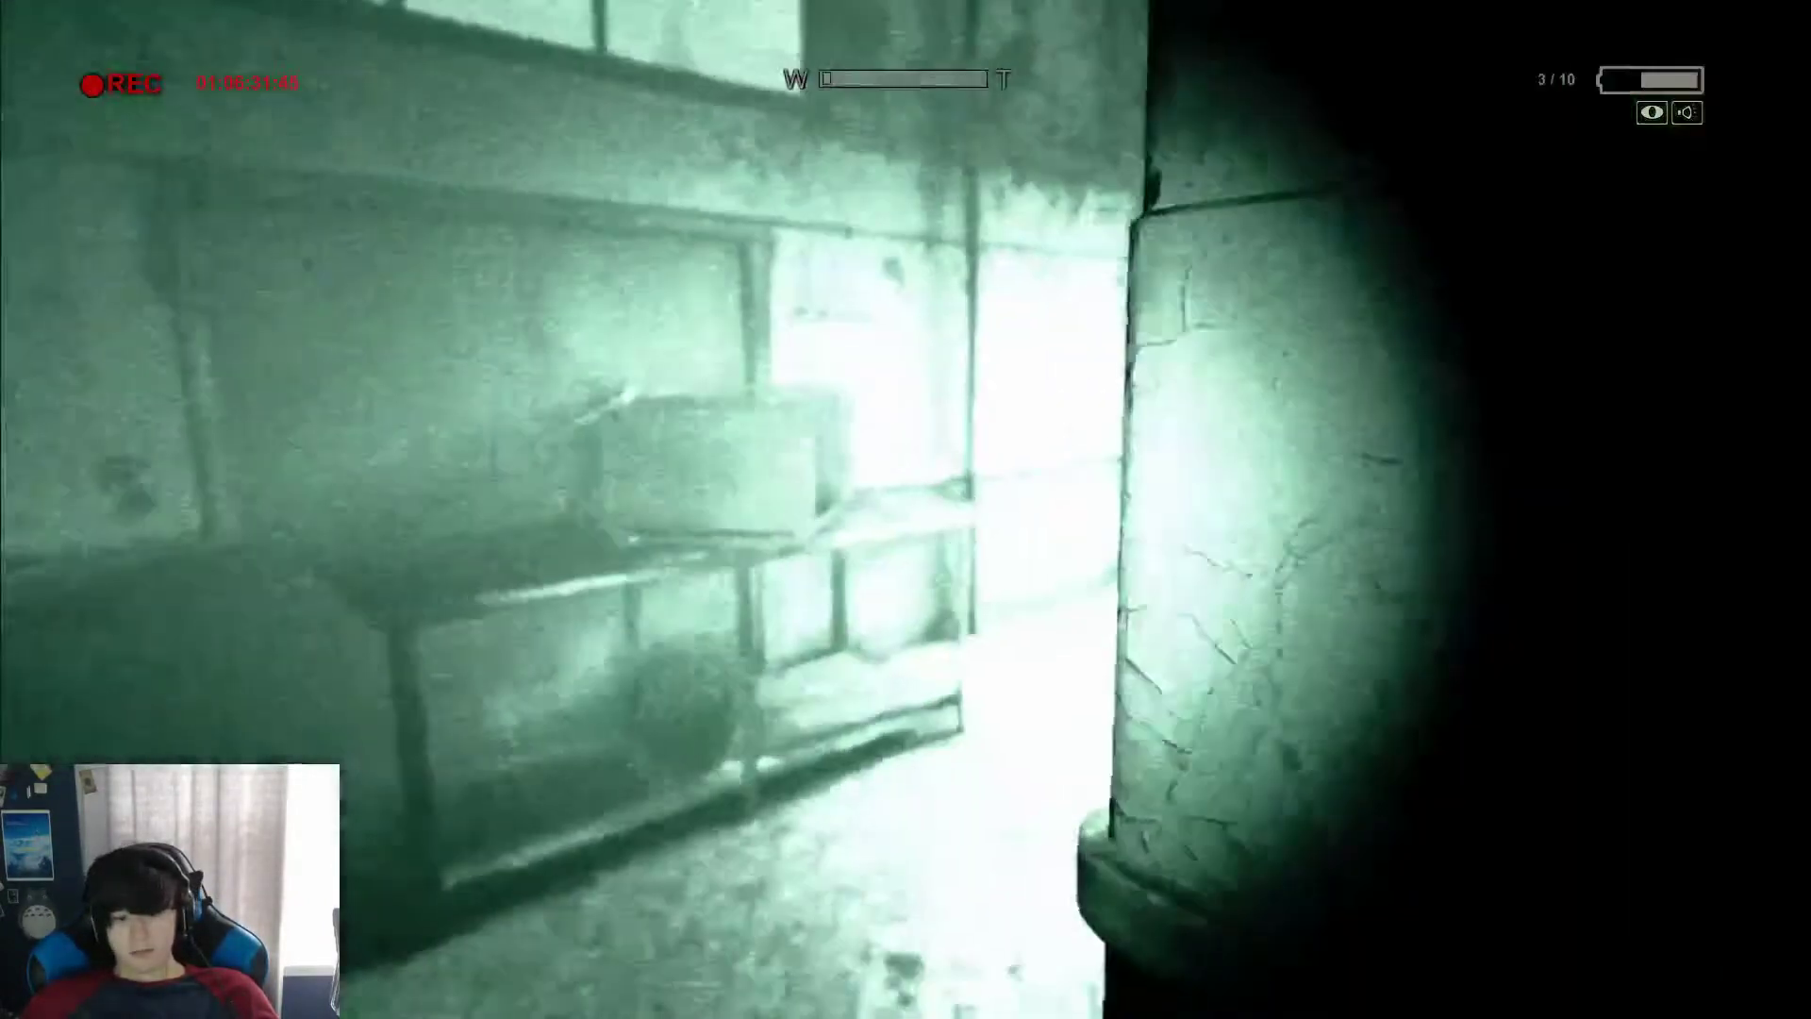
pyautogui.press('f')
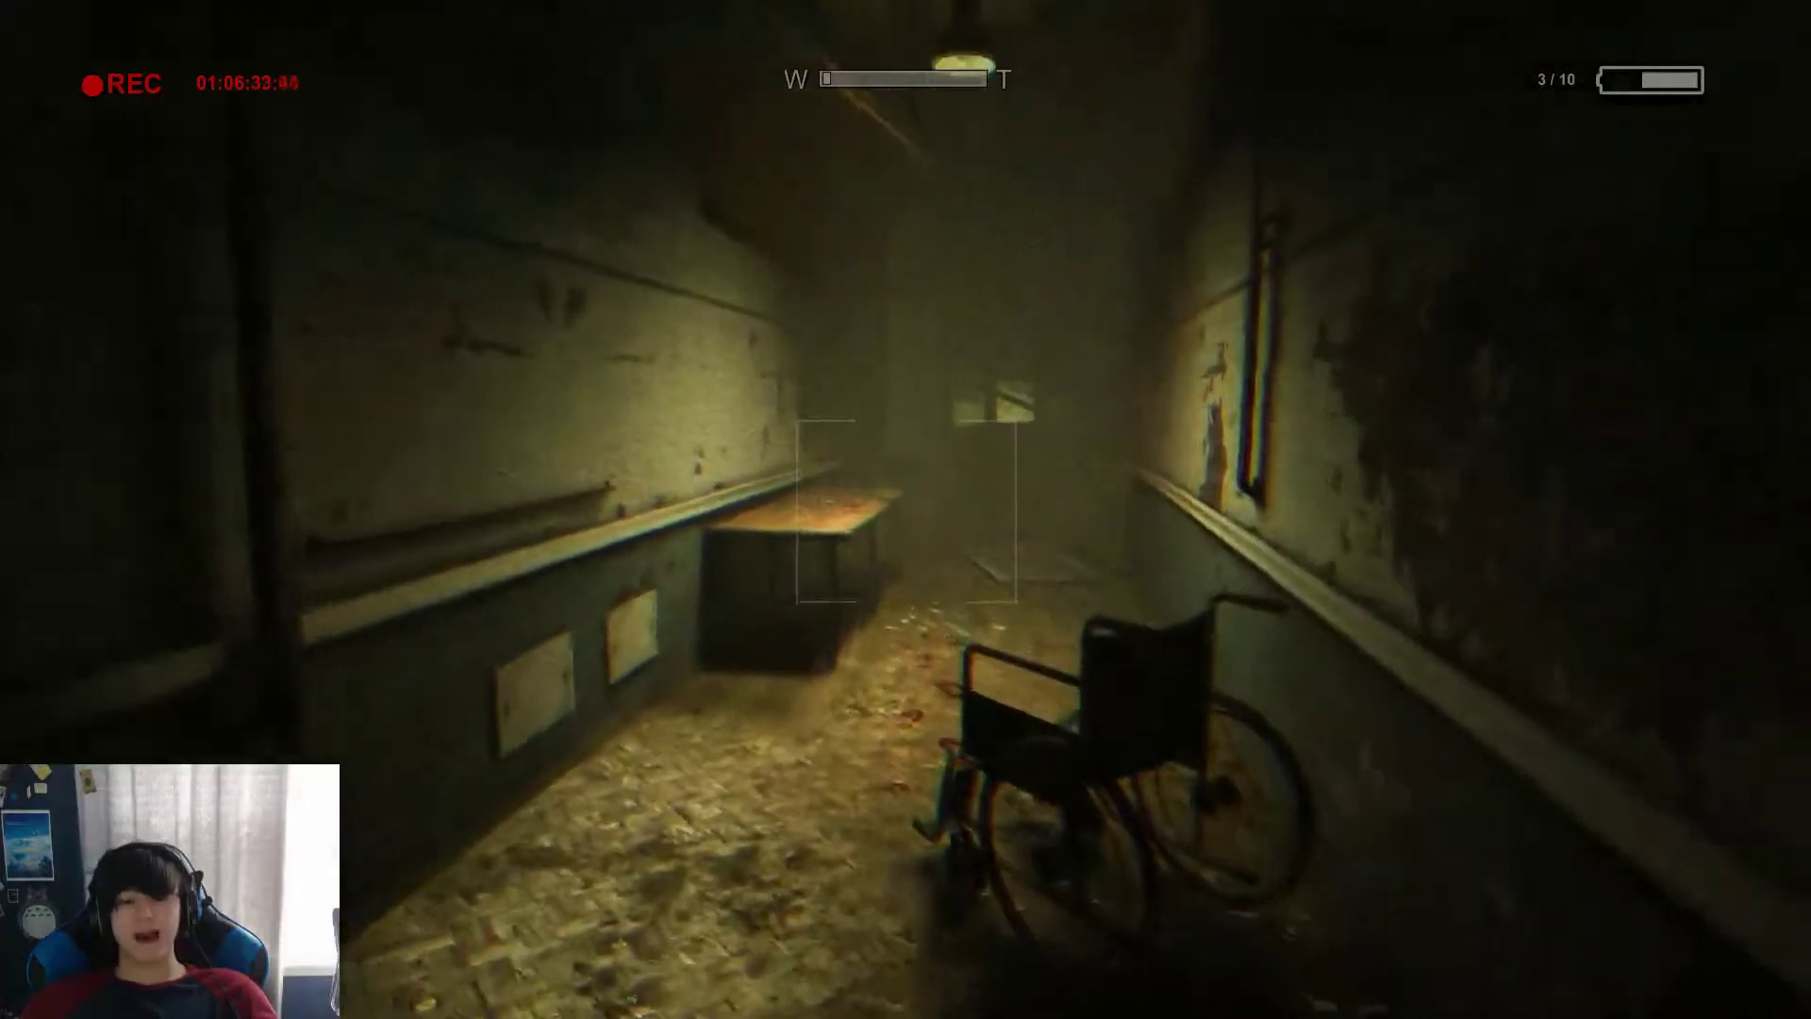
pyautogui.press('w')
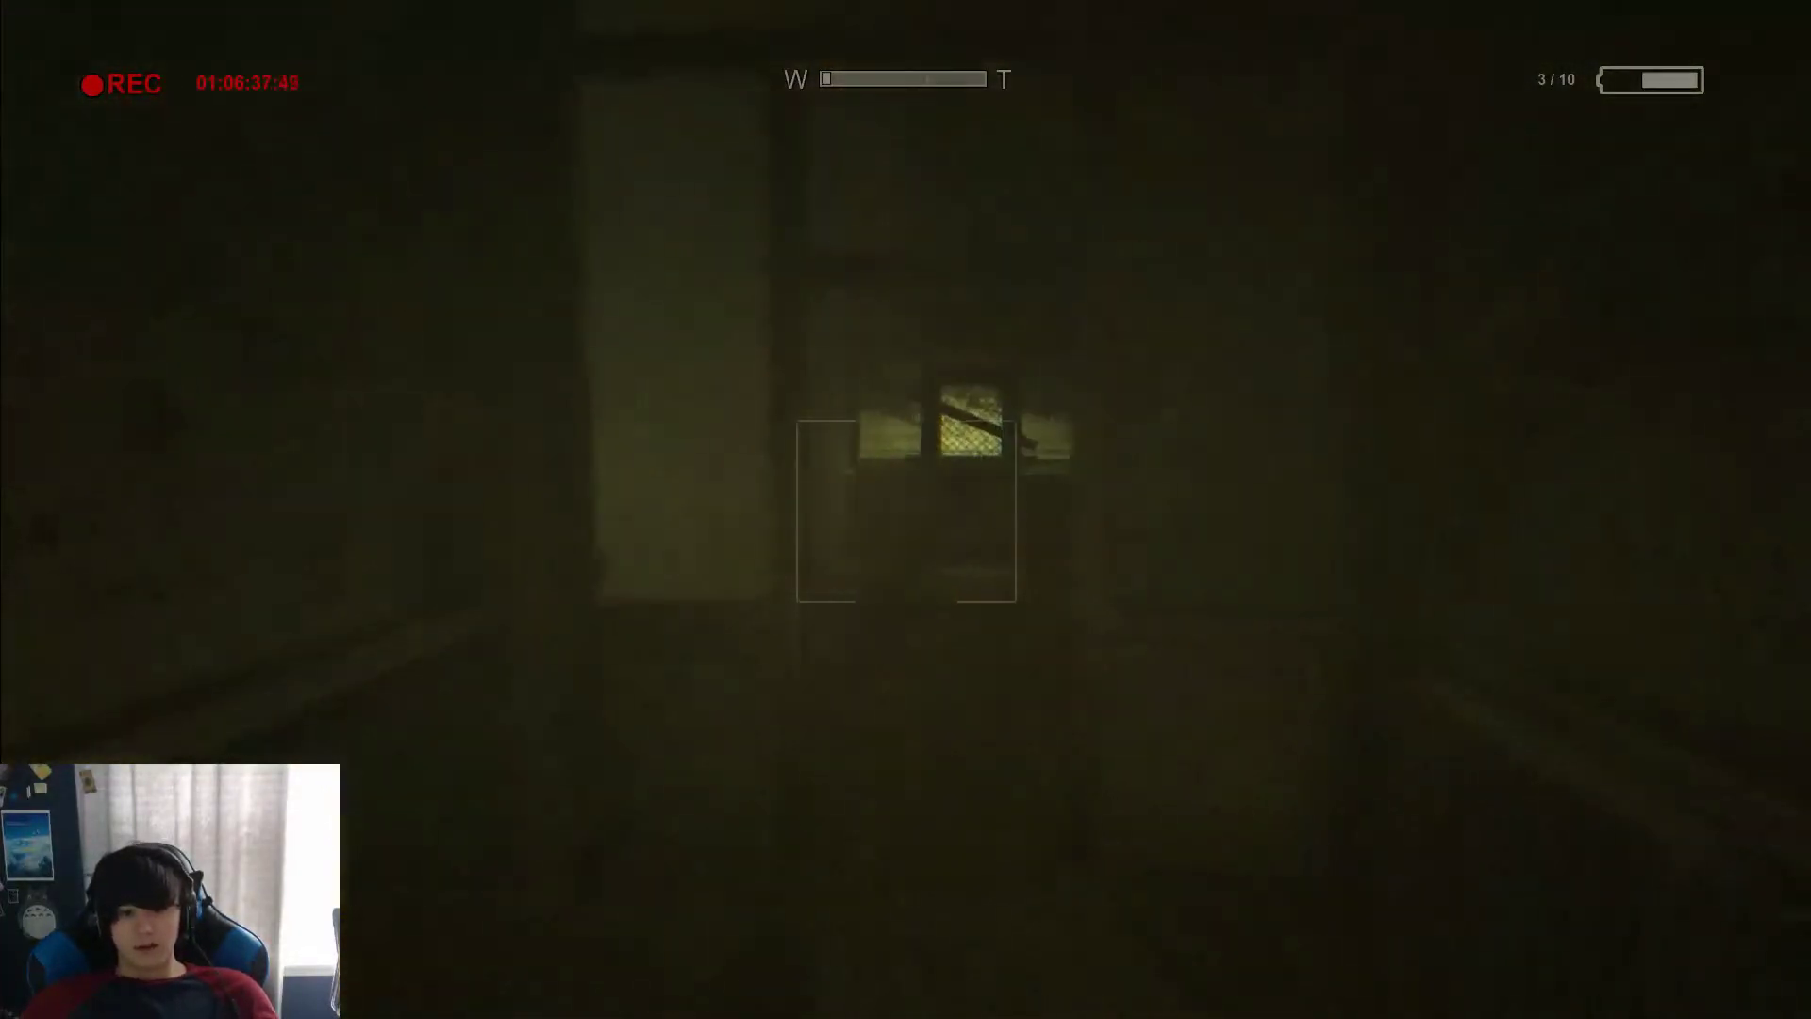
pyautogui.press('w')
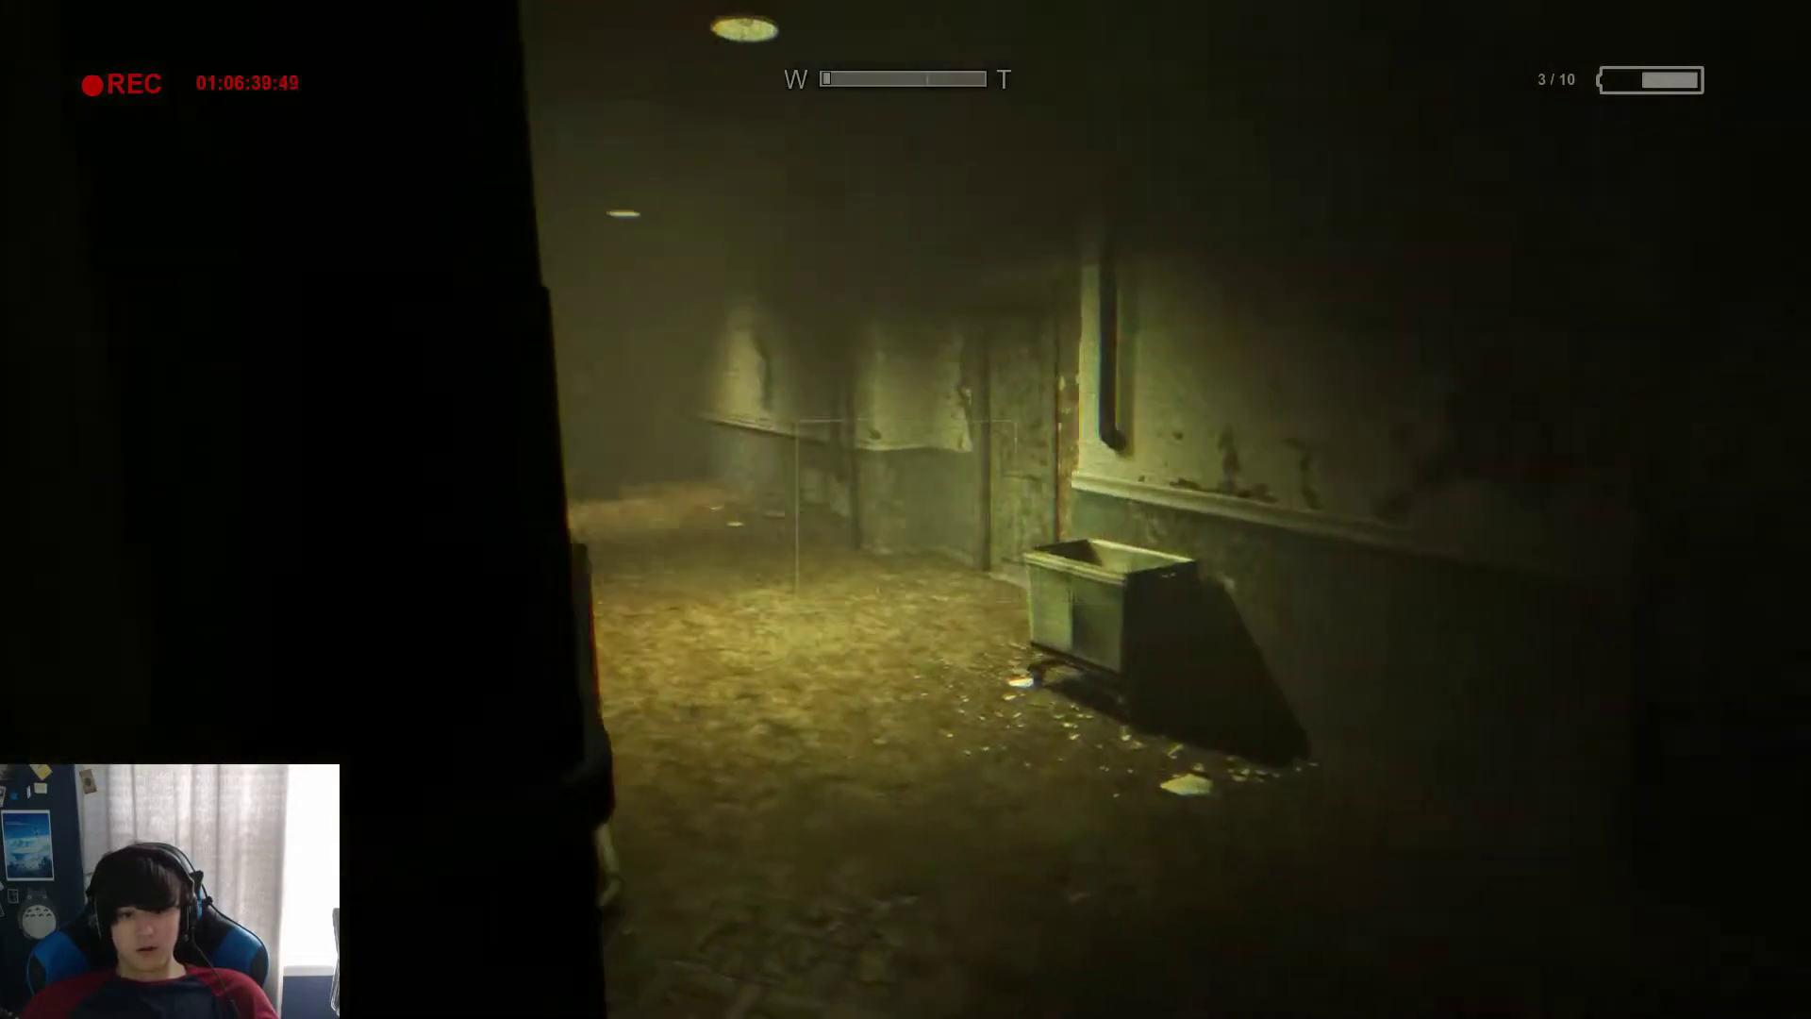
pyautogui.press('w')
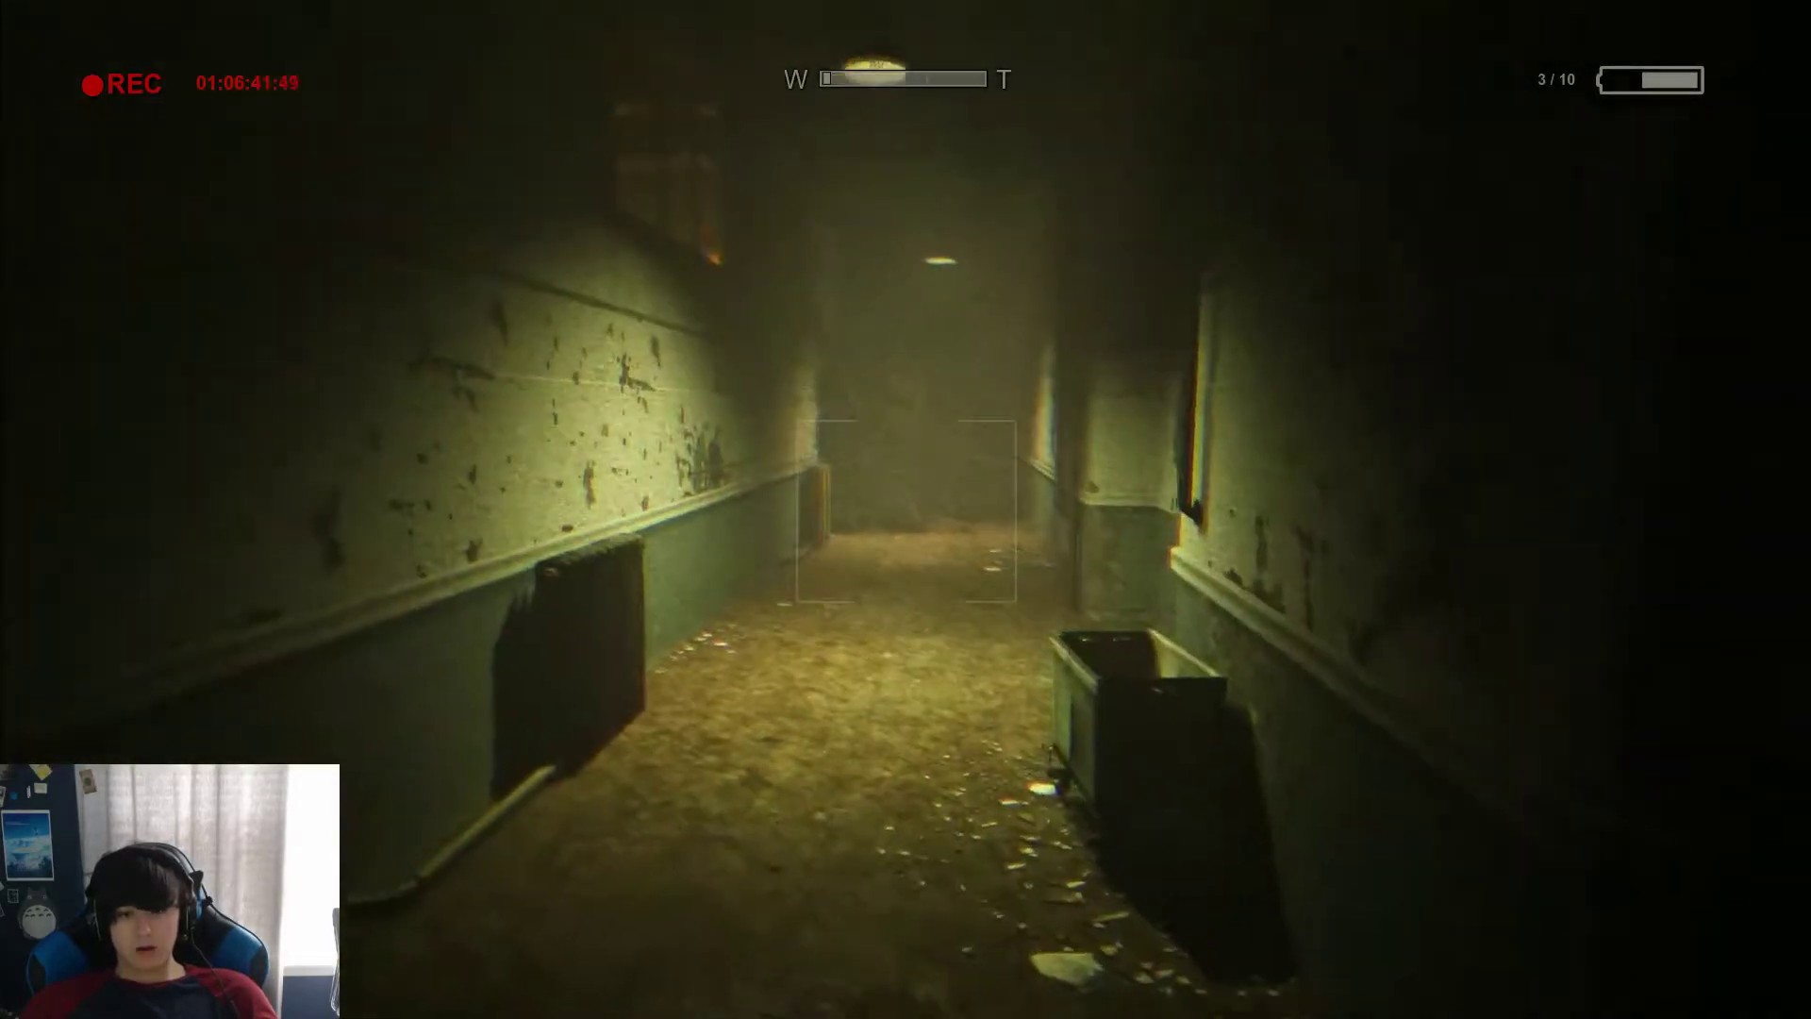
# Step: Pass the chair barricade and cart, lower the camcorder, and approach the door
pyautogui.press('w')
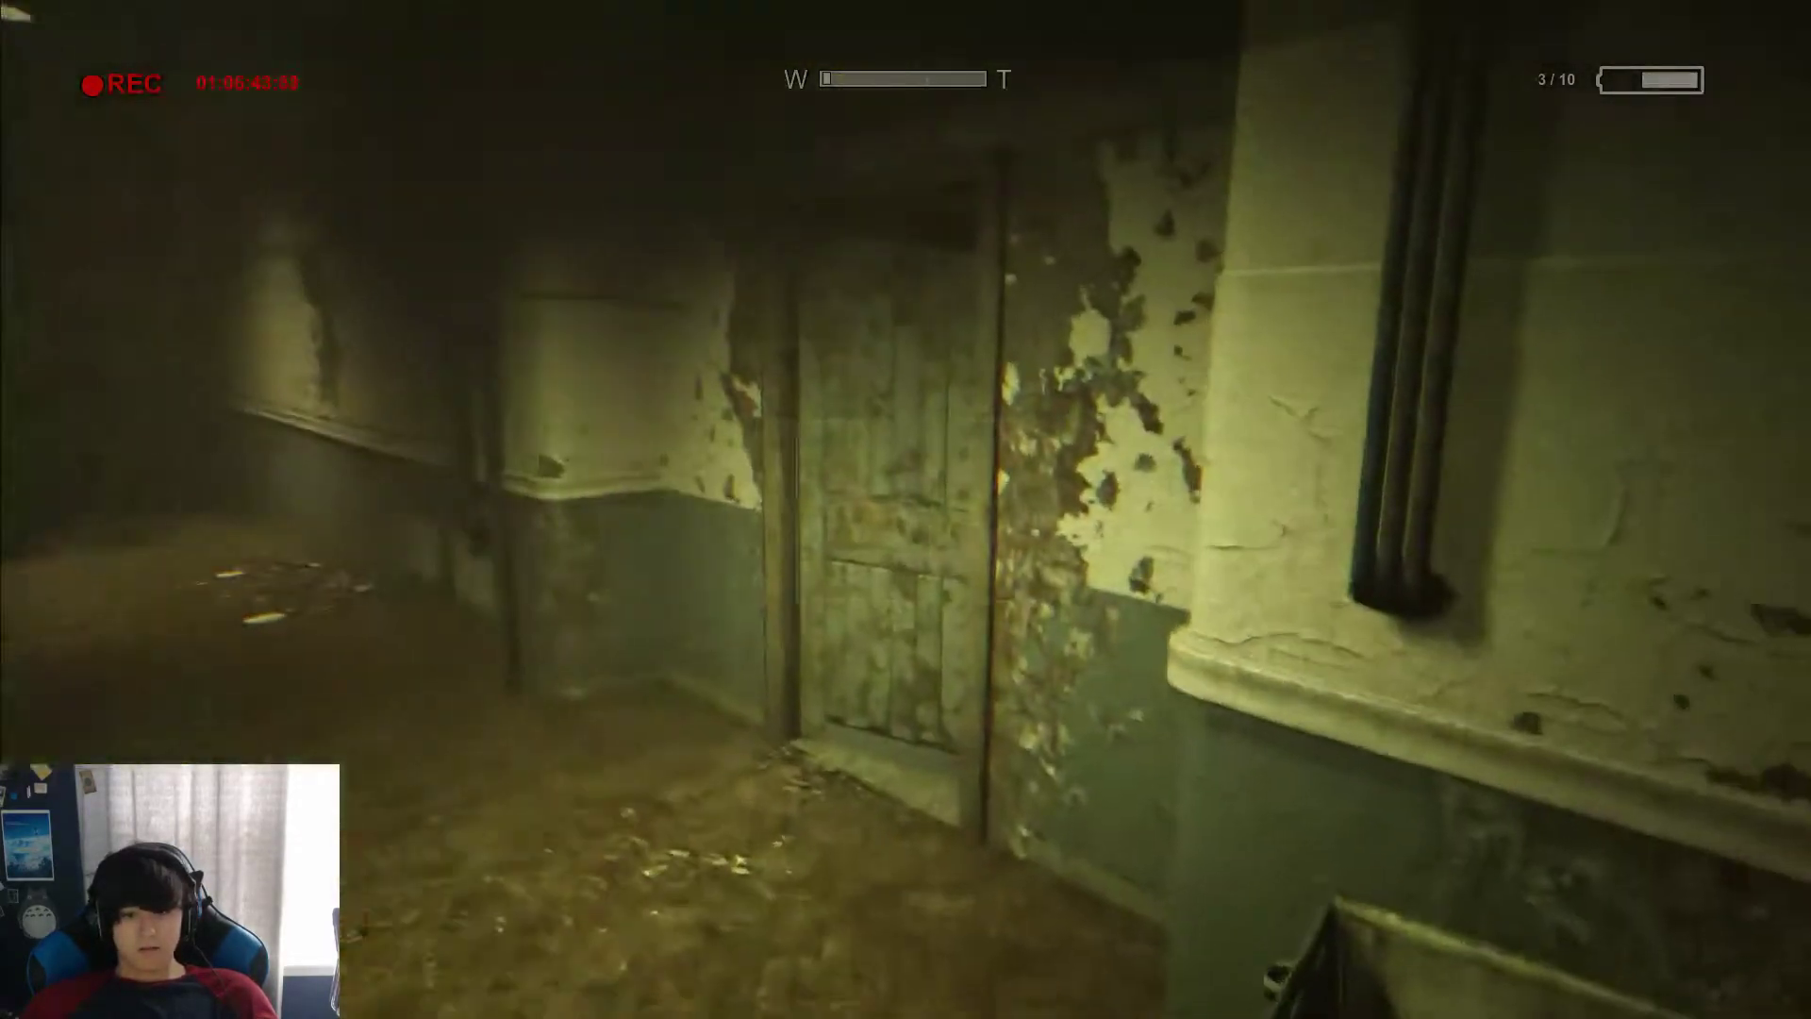
pyautogui.press('w')
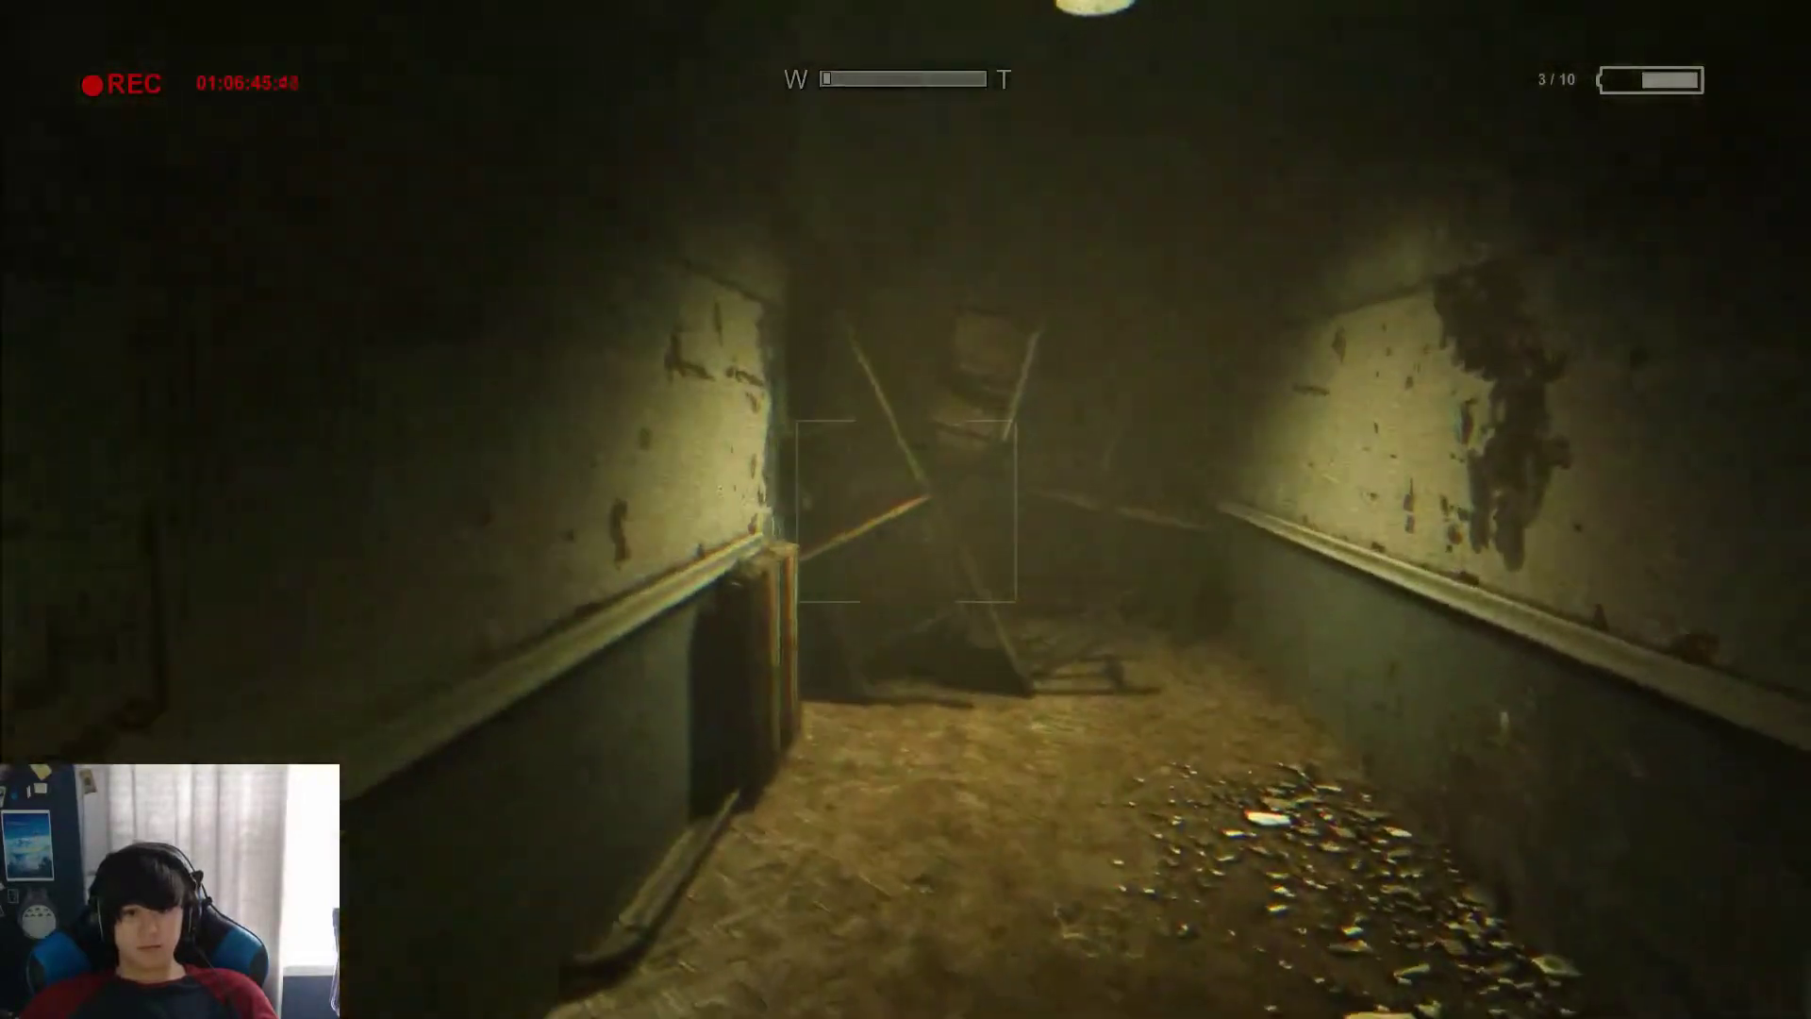
pyautogui.press('w')
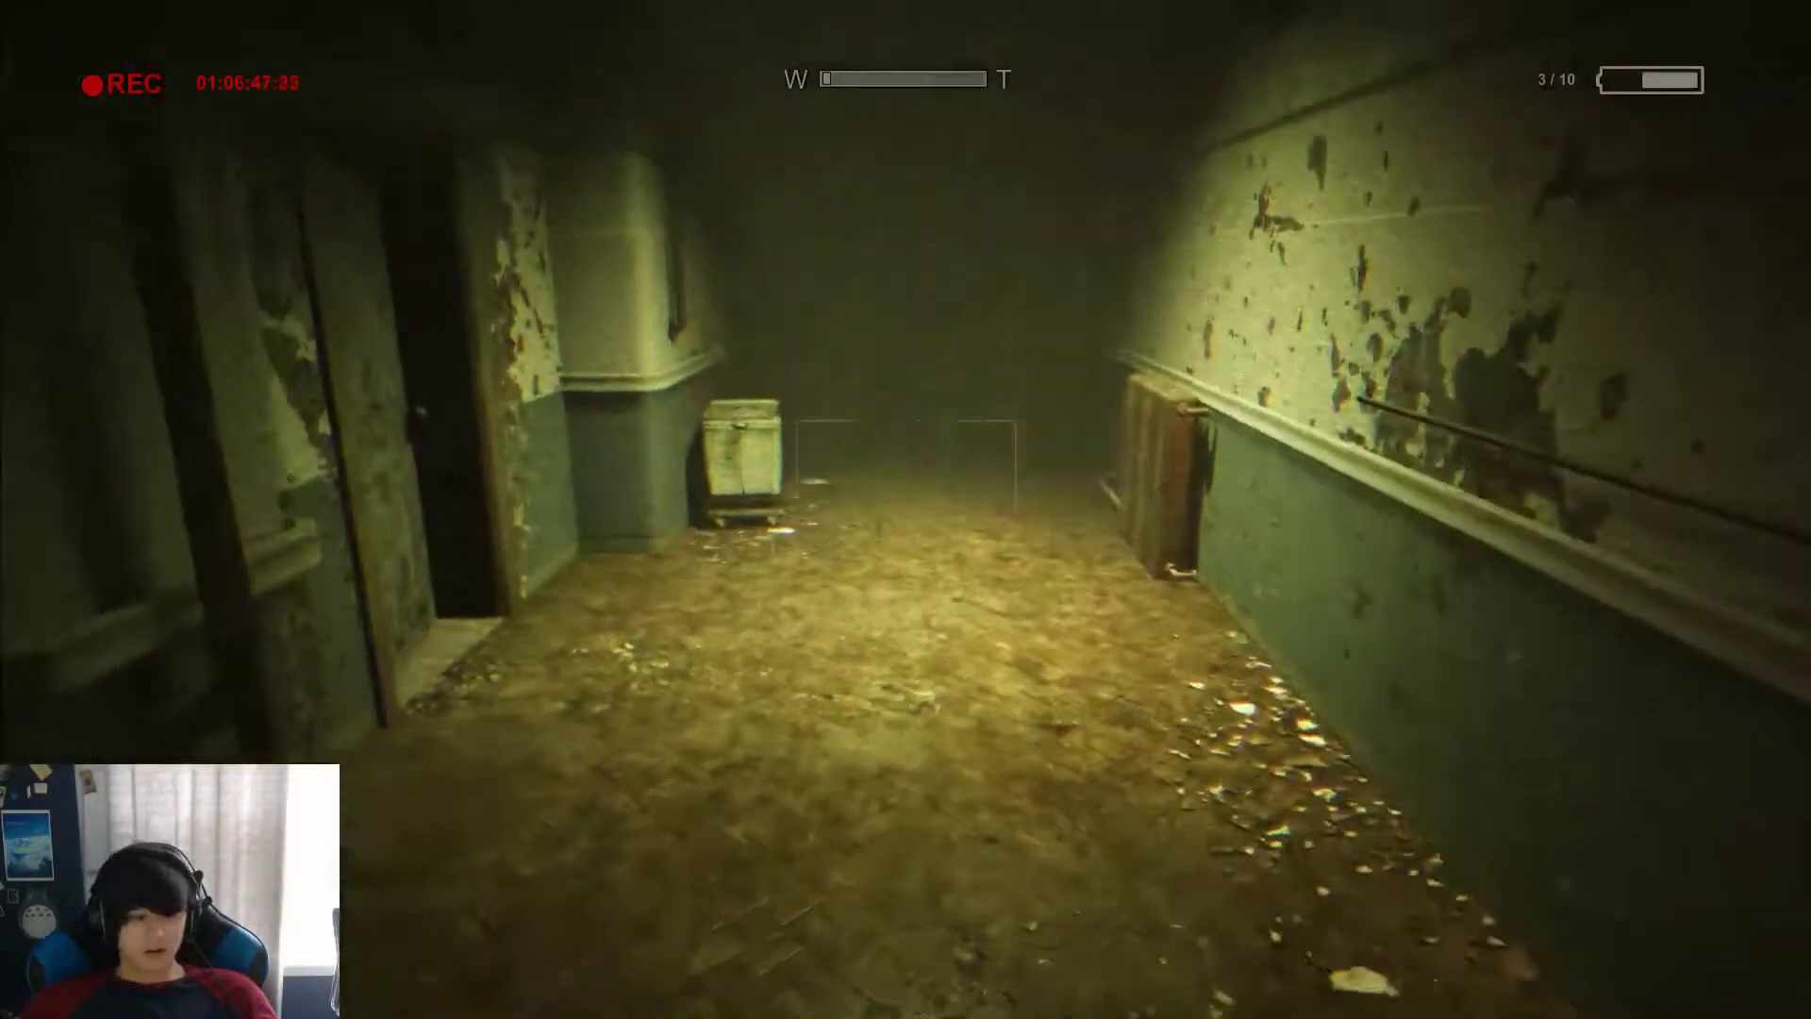
pyautogui.press('w')
pyautogui.rightClick(905, 509)
pyautogui.press('s')
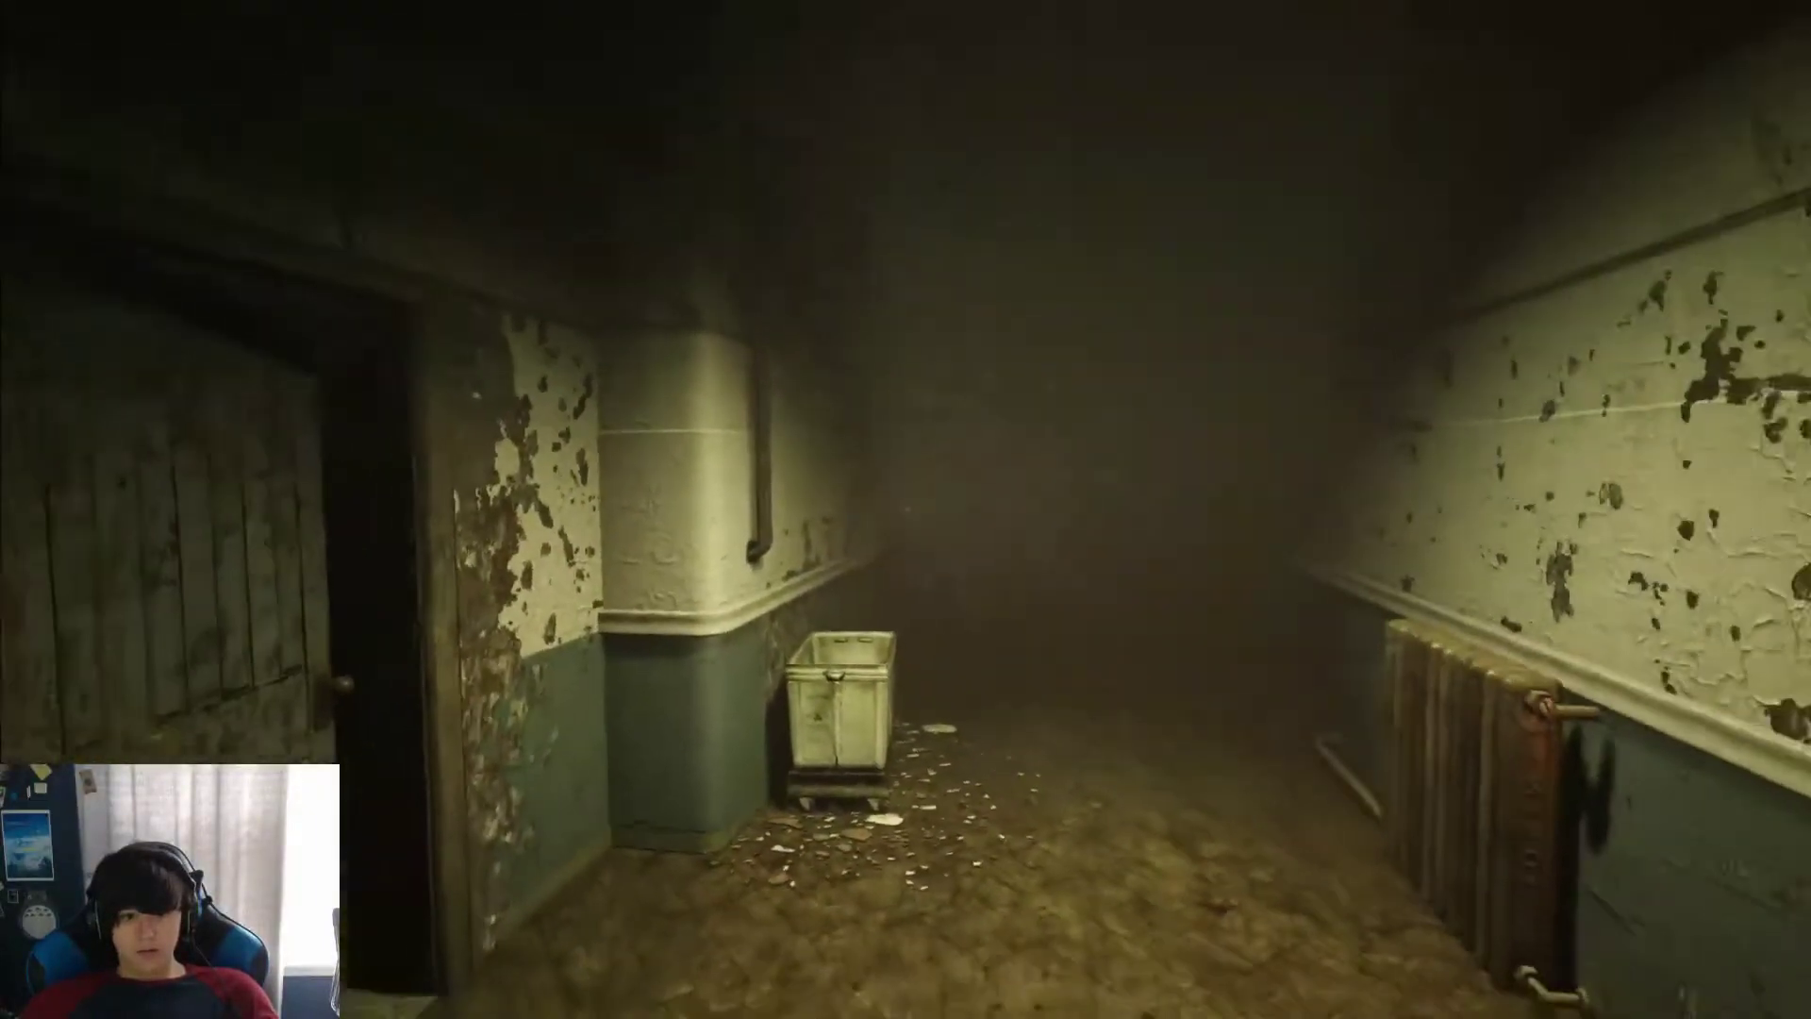
pyautogui.press('w')
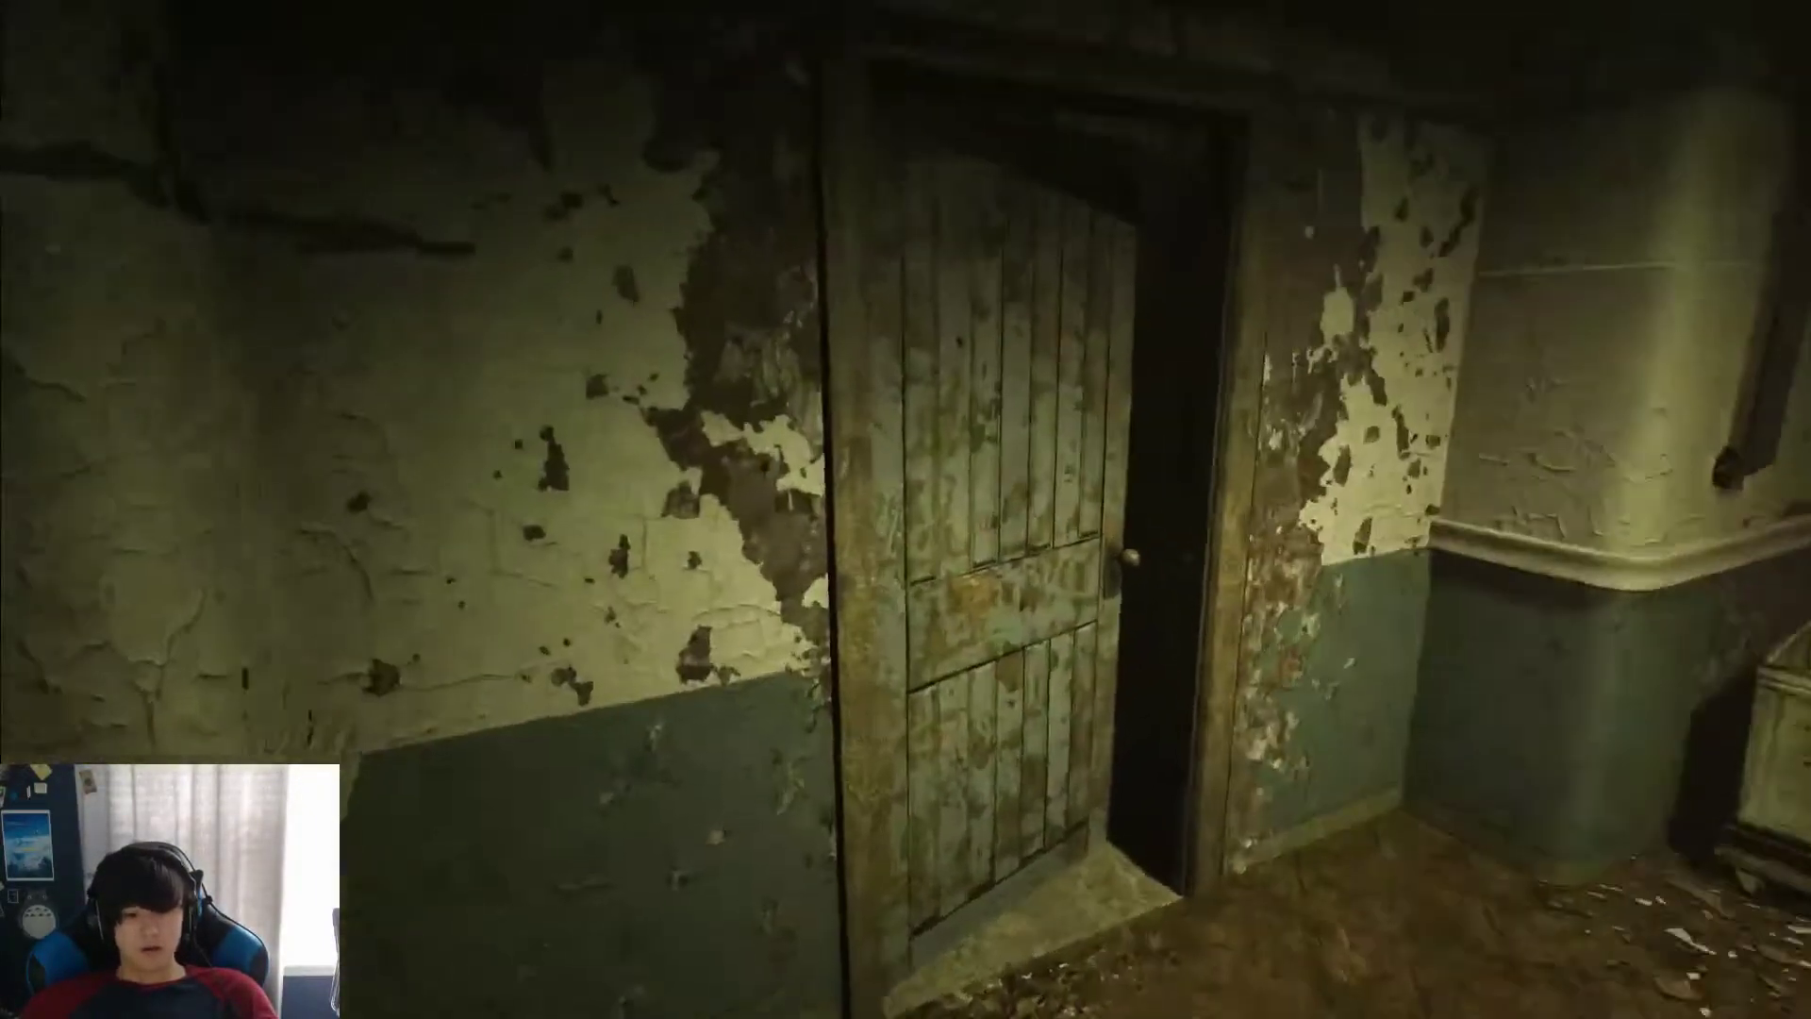
# Step: Push the wooden door open, step into the dark room, and lower the camcorder
pyautogui.click(905, 510)
pyautogui.press('w')
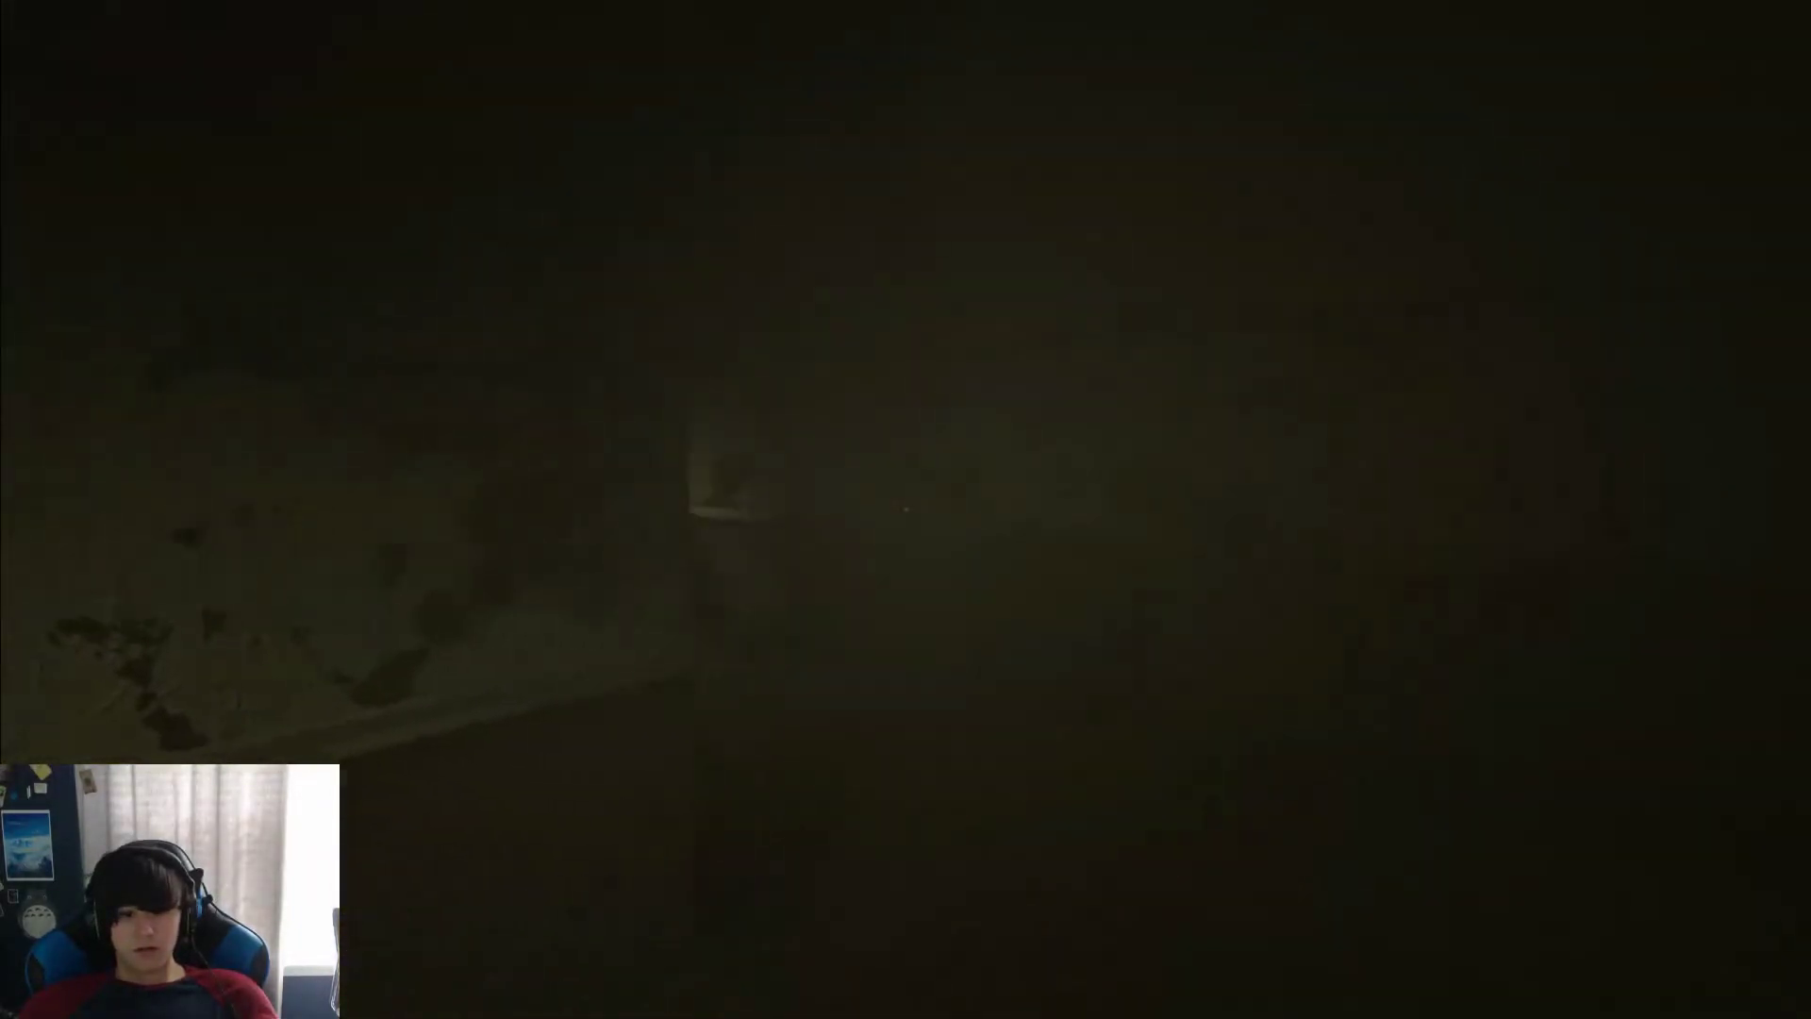
pyautogui.rightClick(906, 509)
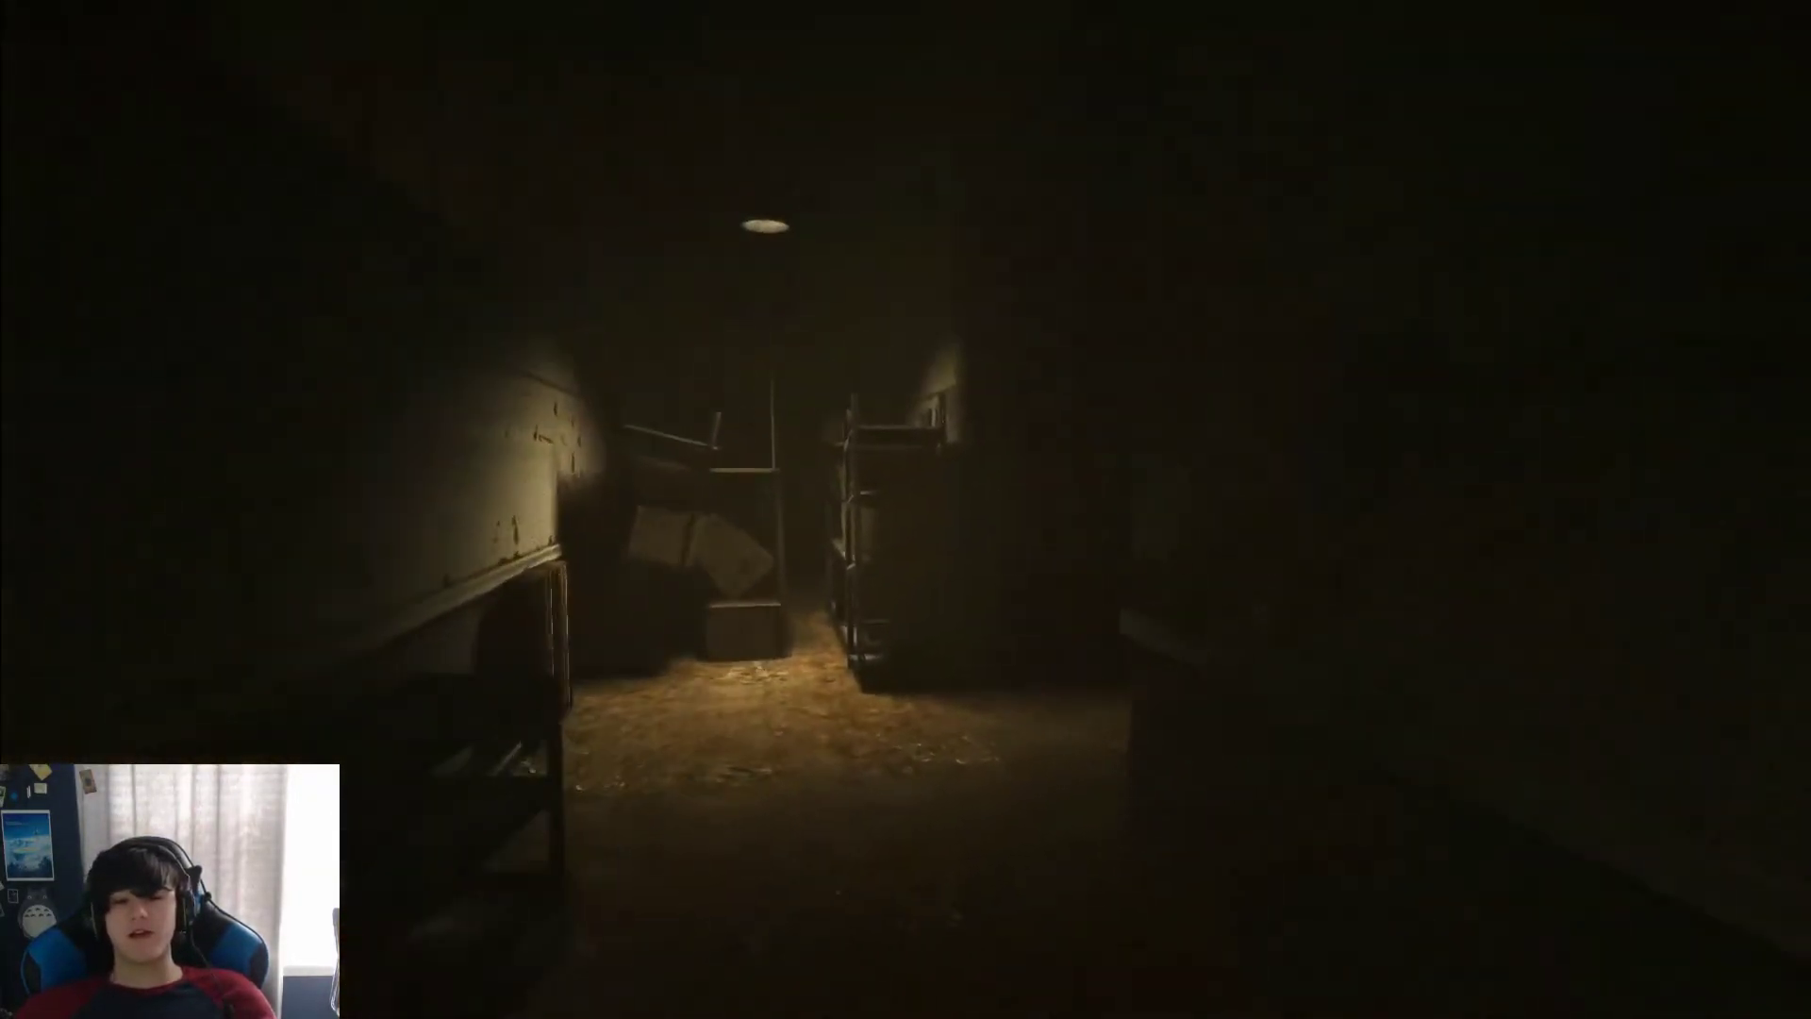
# Step: Search the dim windowed office with the night-vision camcorder on the way to the PPSD note
pyautogui.rightClick(906, 509)
pyautogui.press('f')
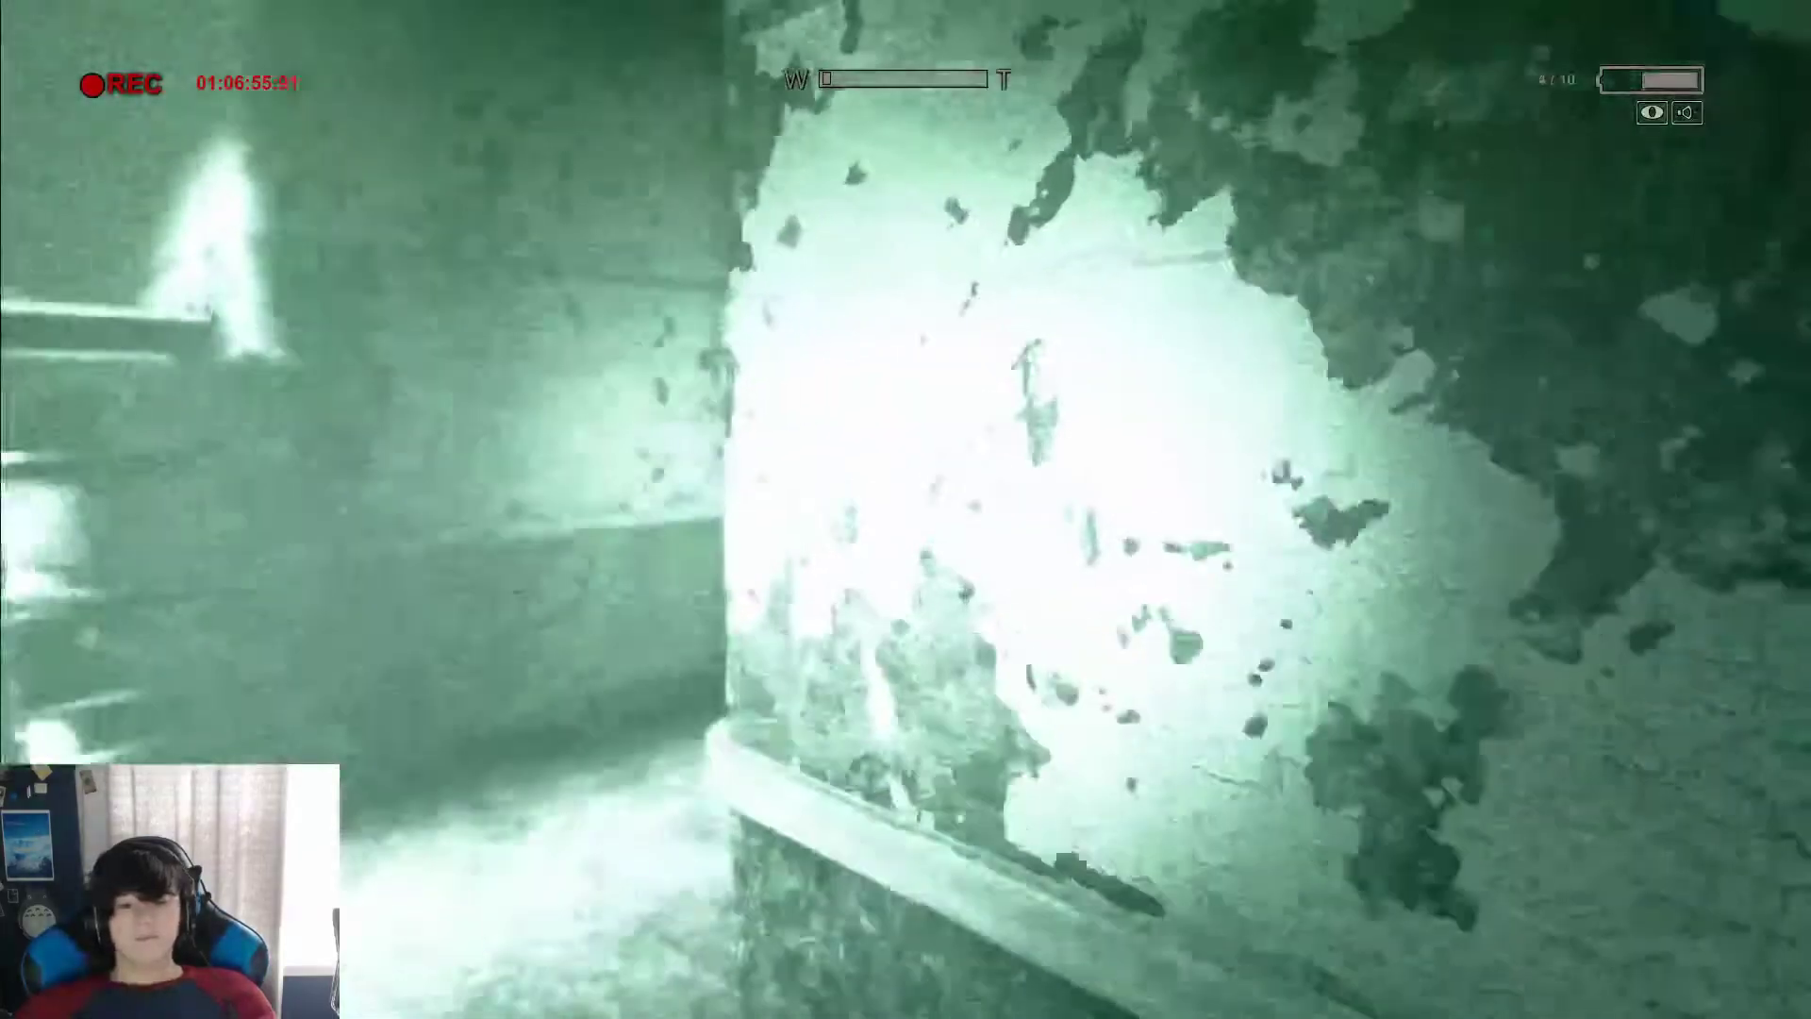
pyautogui.press('f')
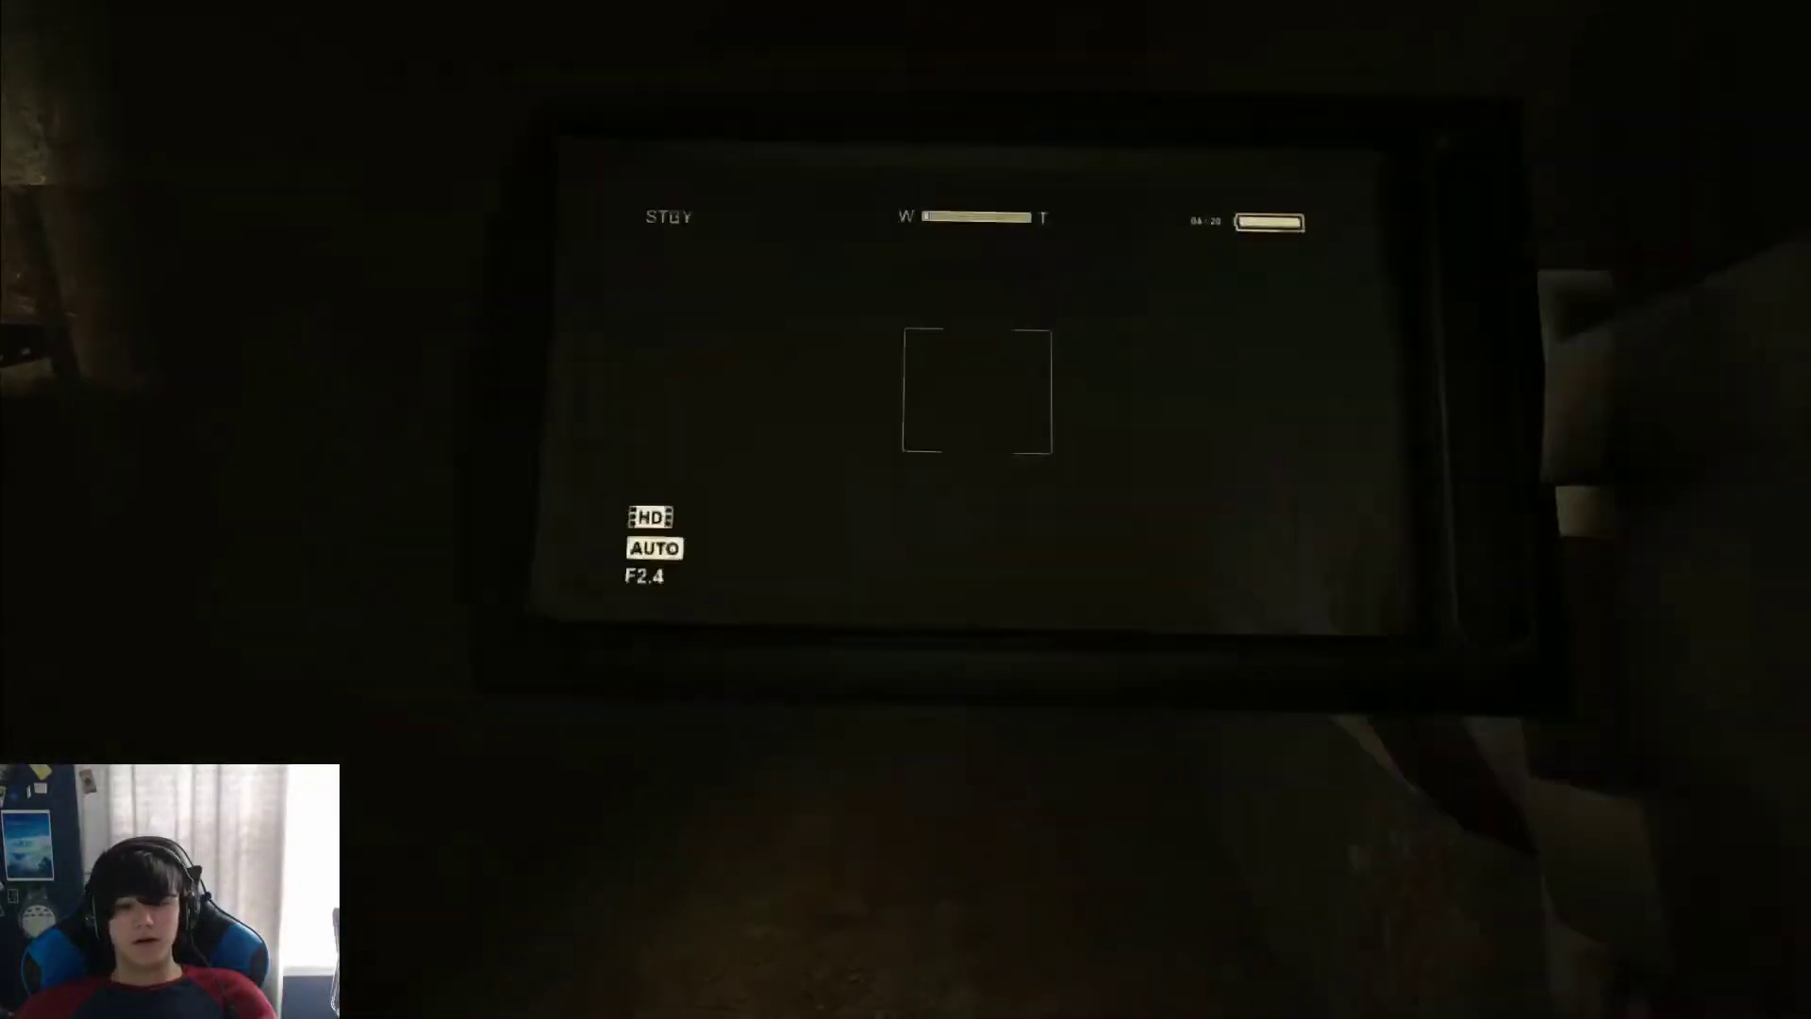
pyautogui.press('f')
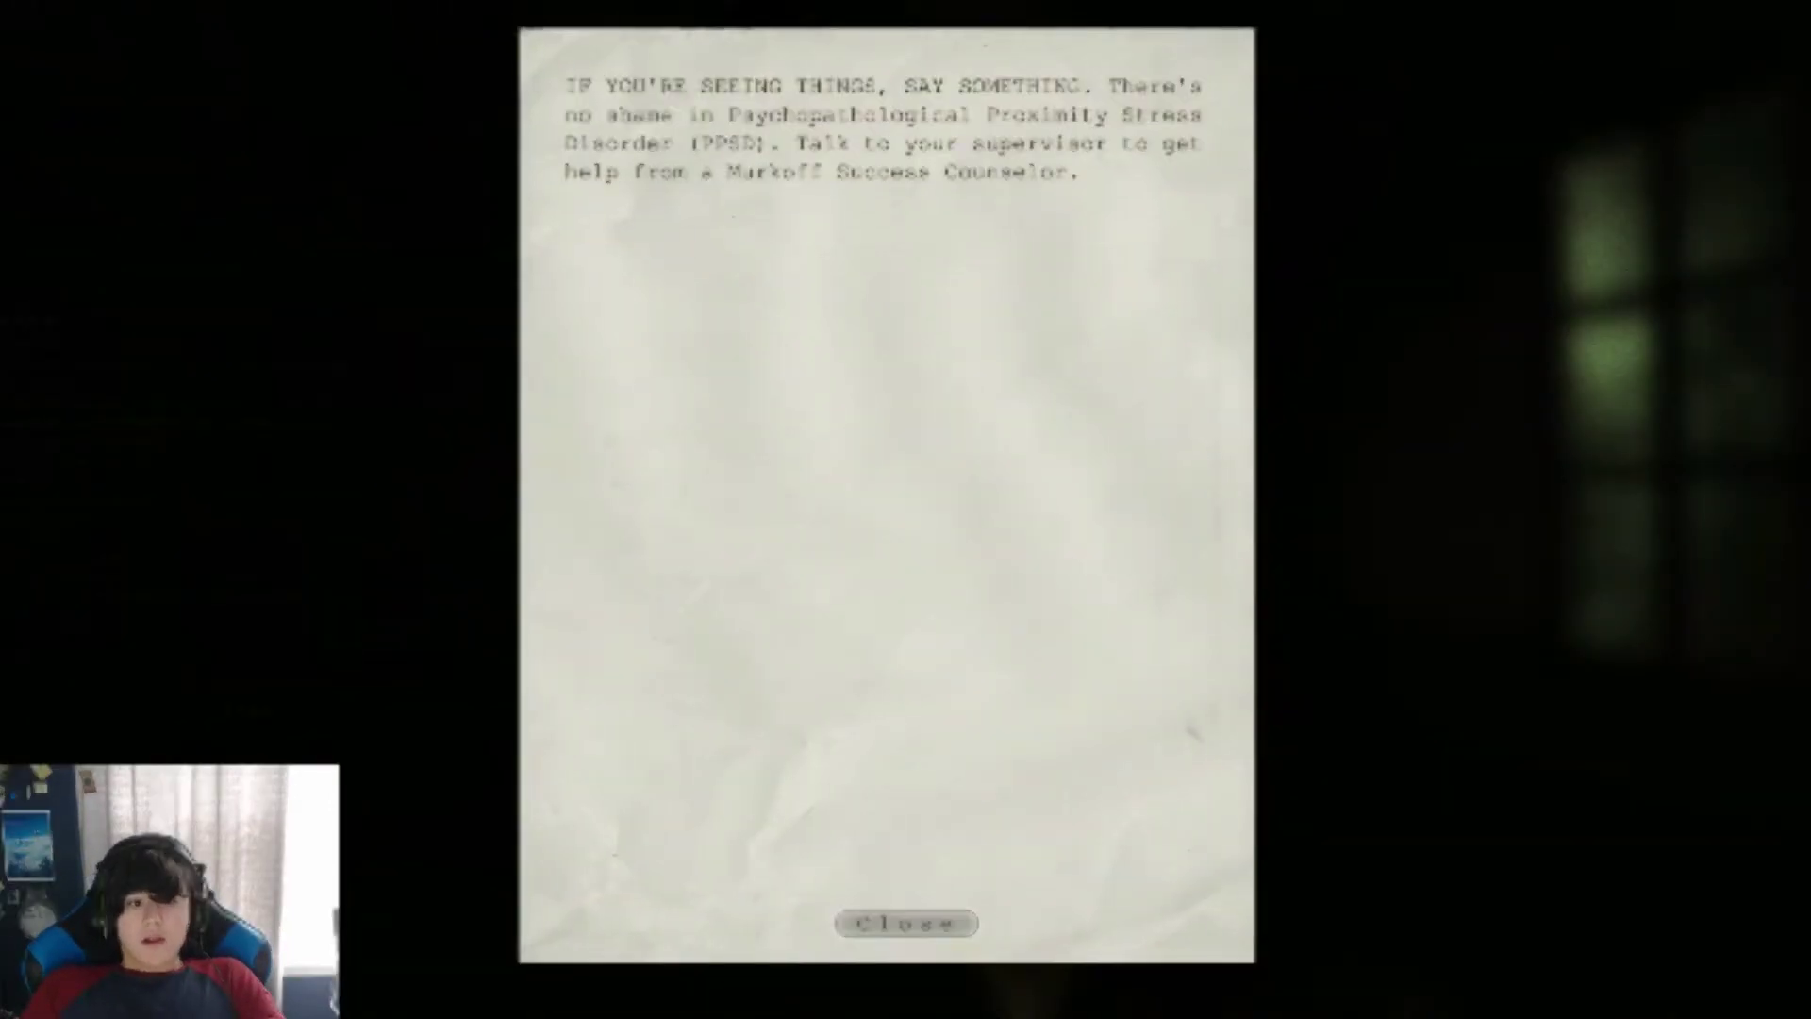
# Step: Close the note, squeeze past the shelf, and return to the corridor in night vision
pyautogui.press('Escape')
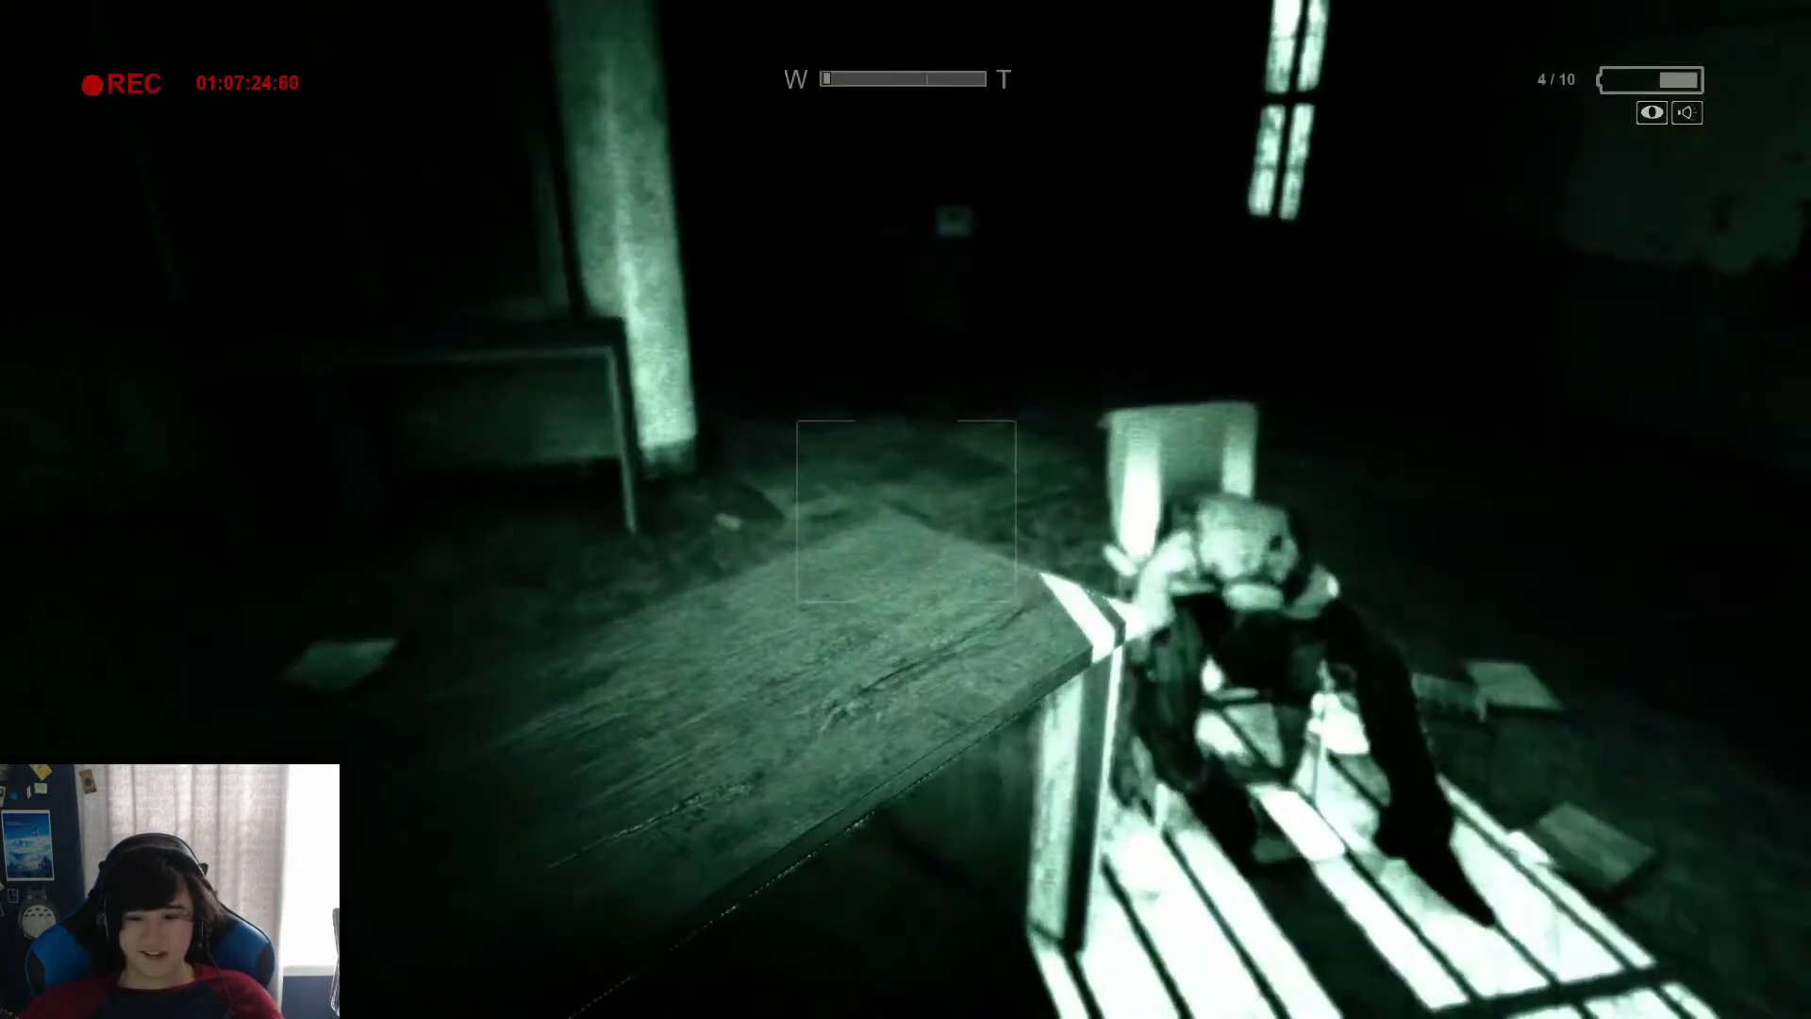
pyautogui.rightClick(907, 509)
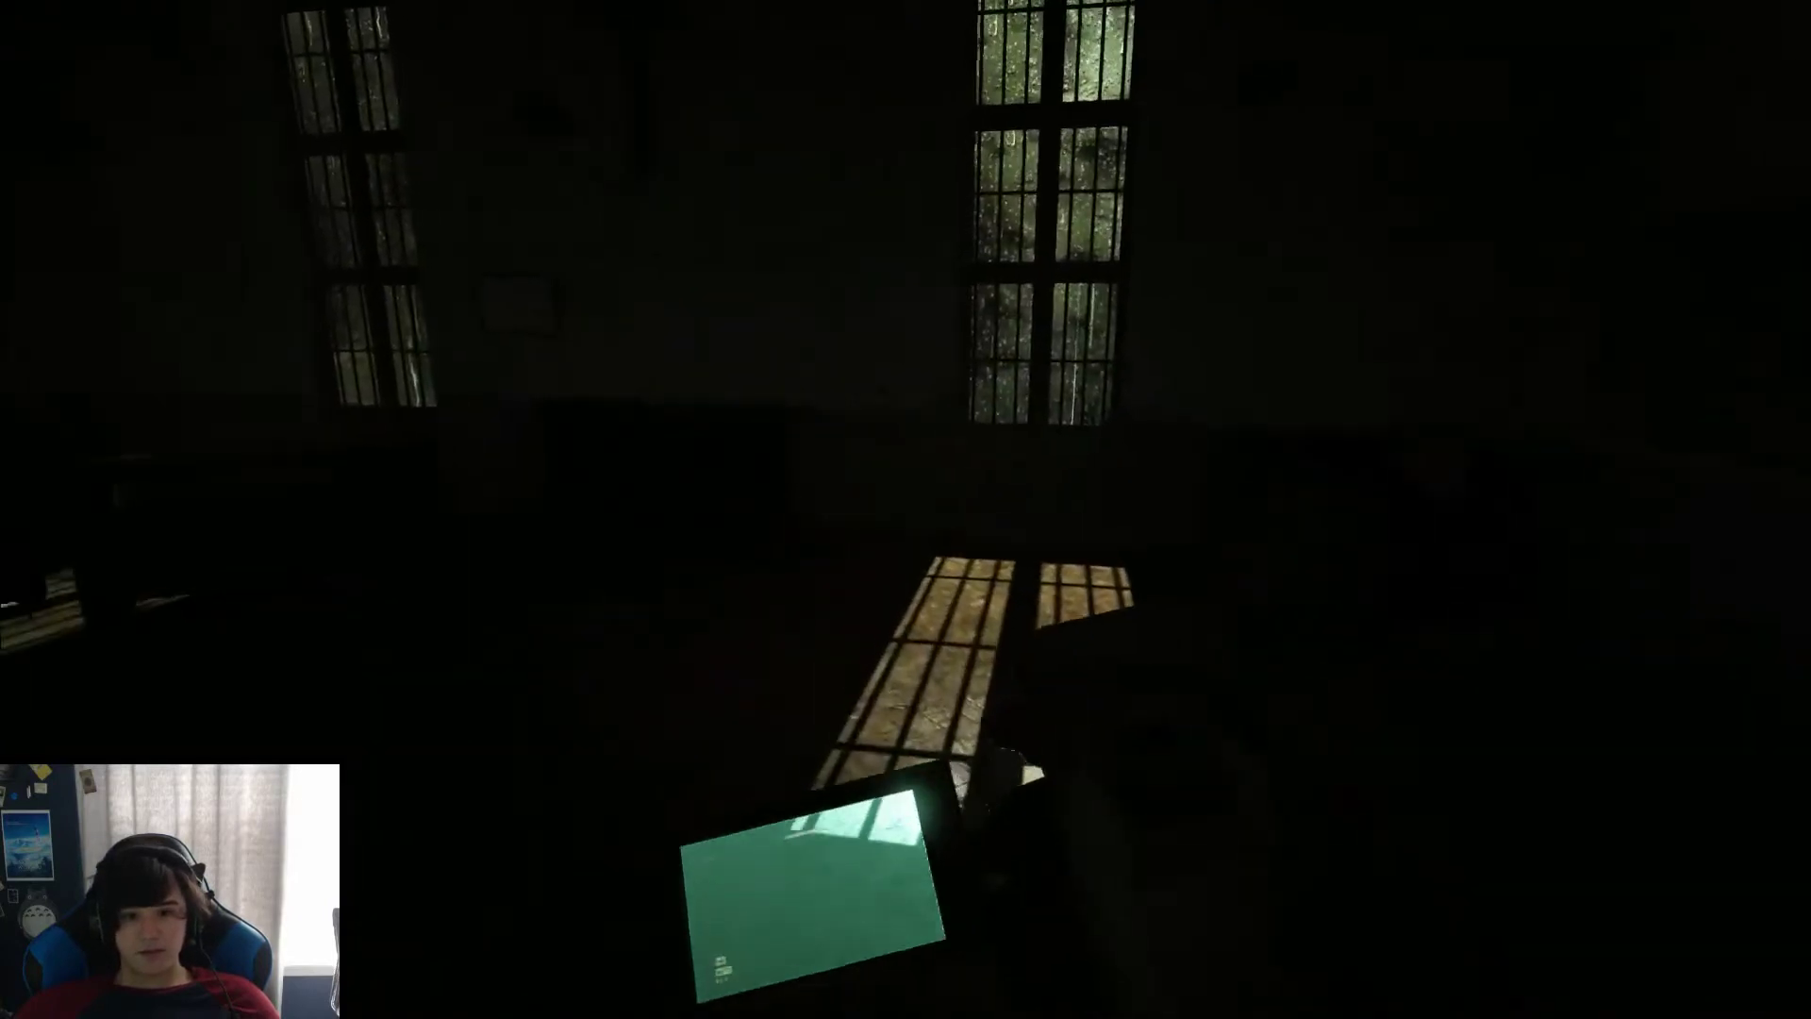
pyautogui.rightClick(906, 509)
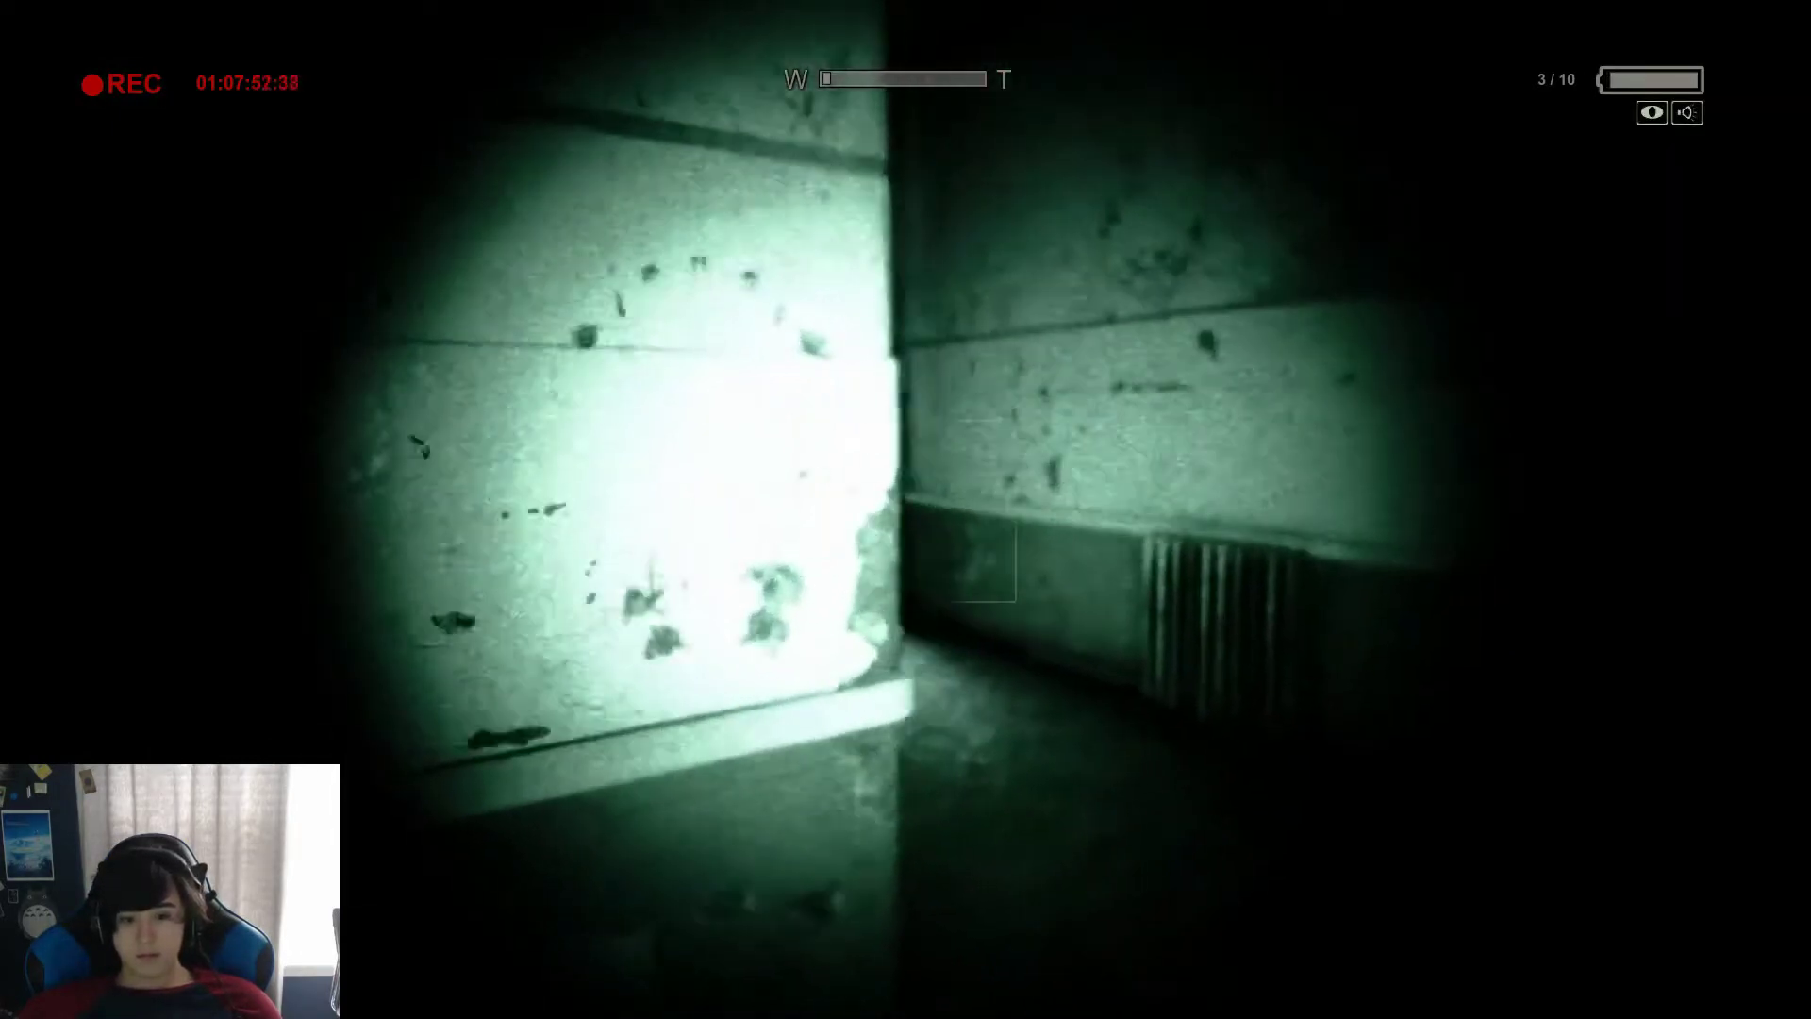
pyautogui.press('f')
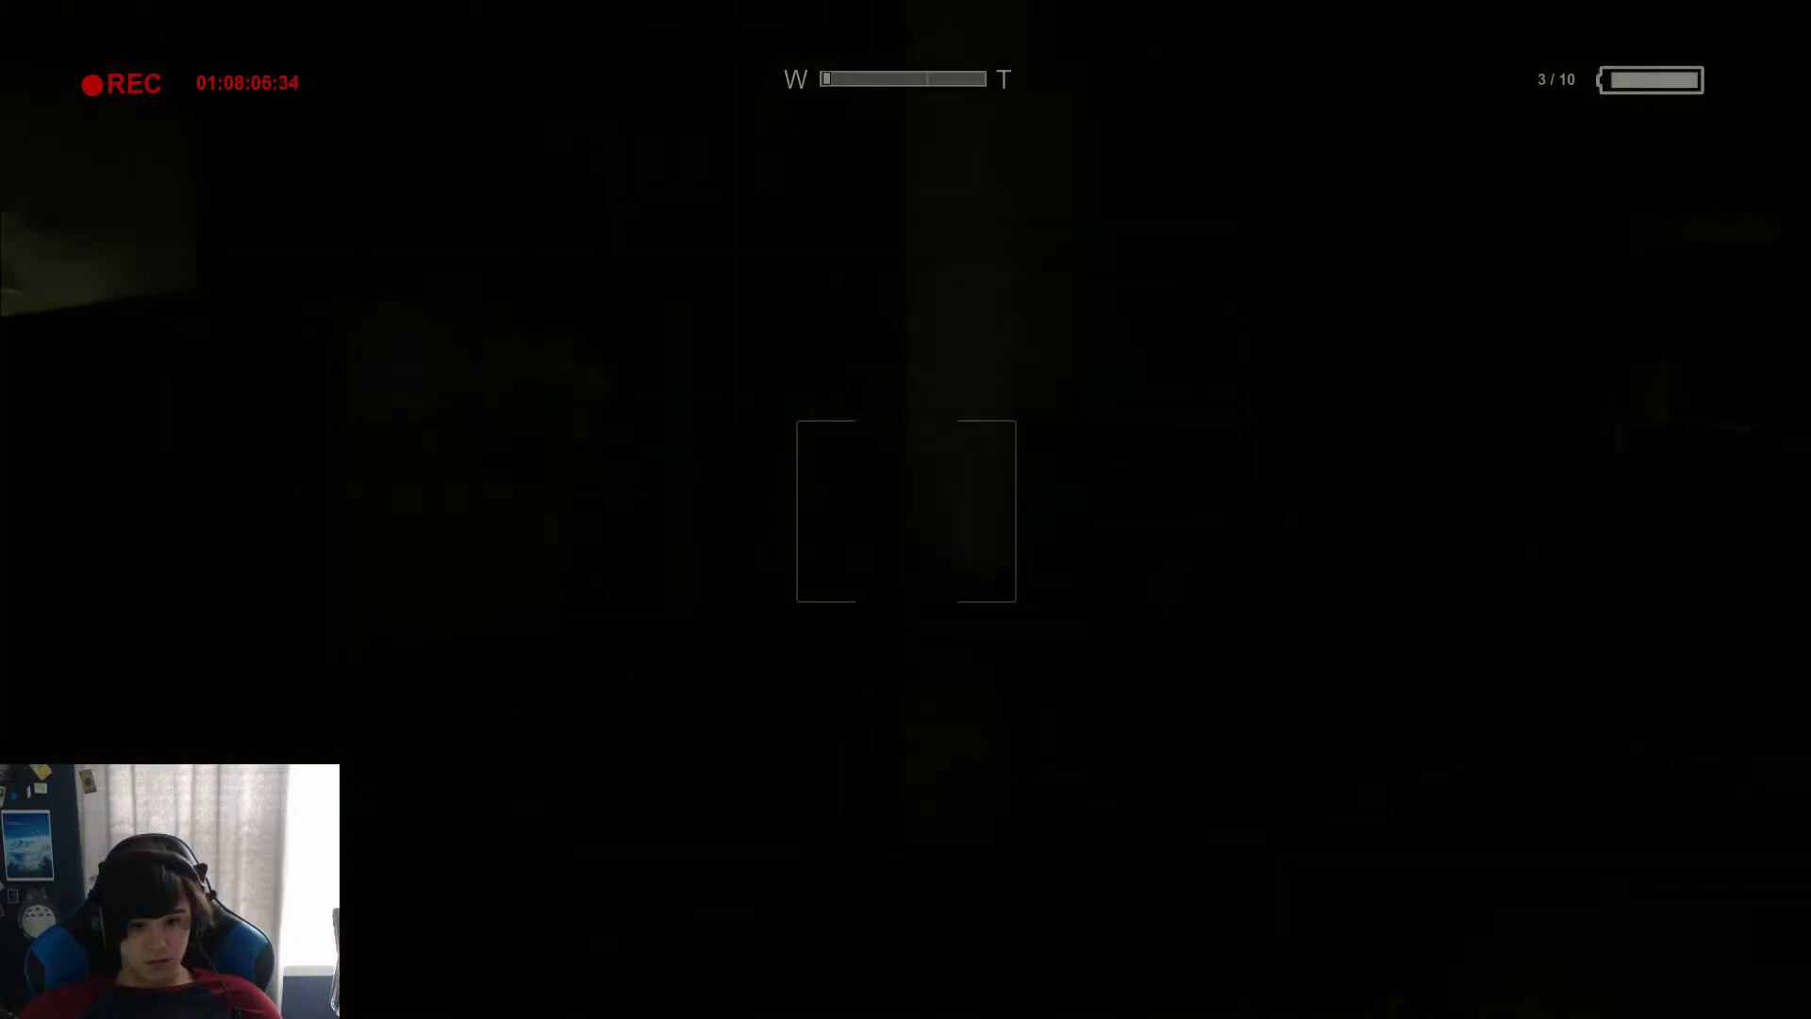
pyautogui.press('f')
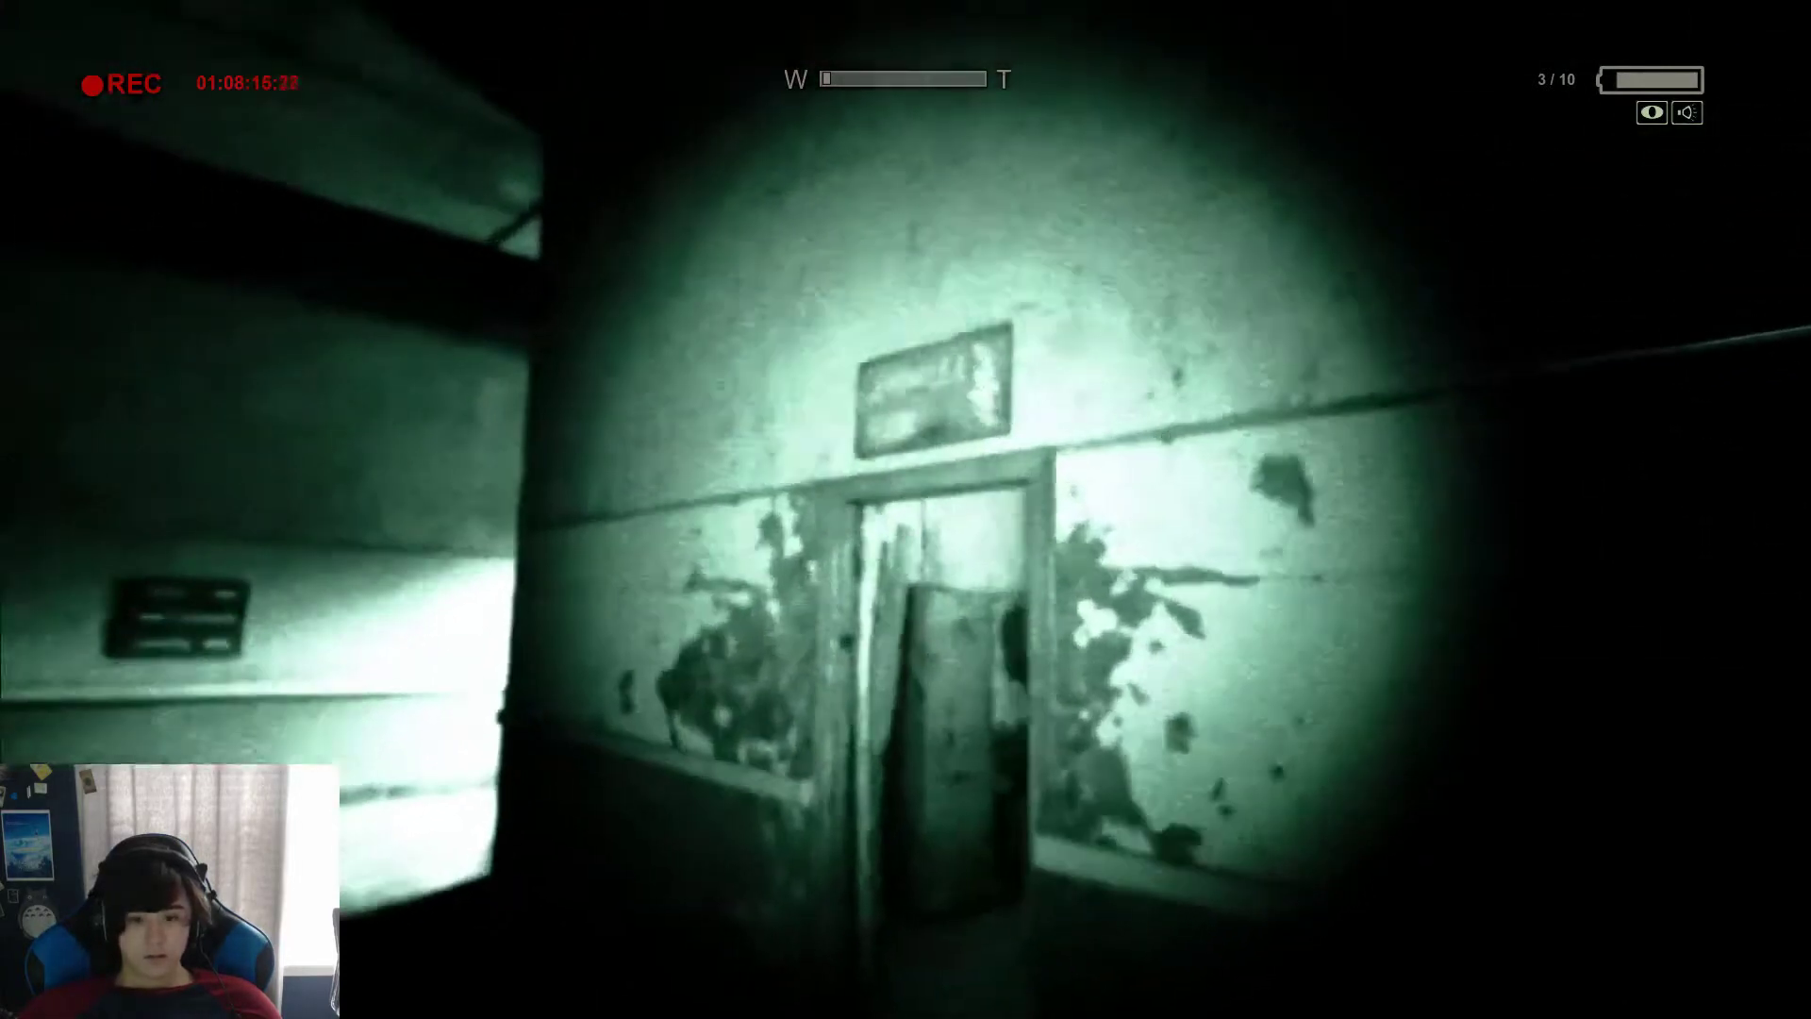
# Step: Try the pump panel, learn 2 valves must open first, then head for the doorway
pyautogui.press('f')
pyautogui.press('w')
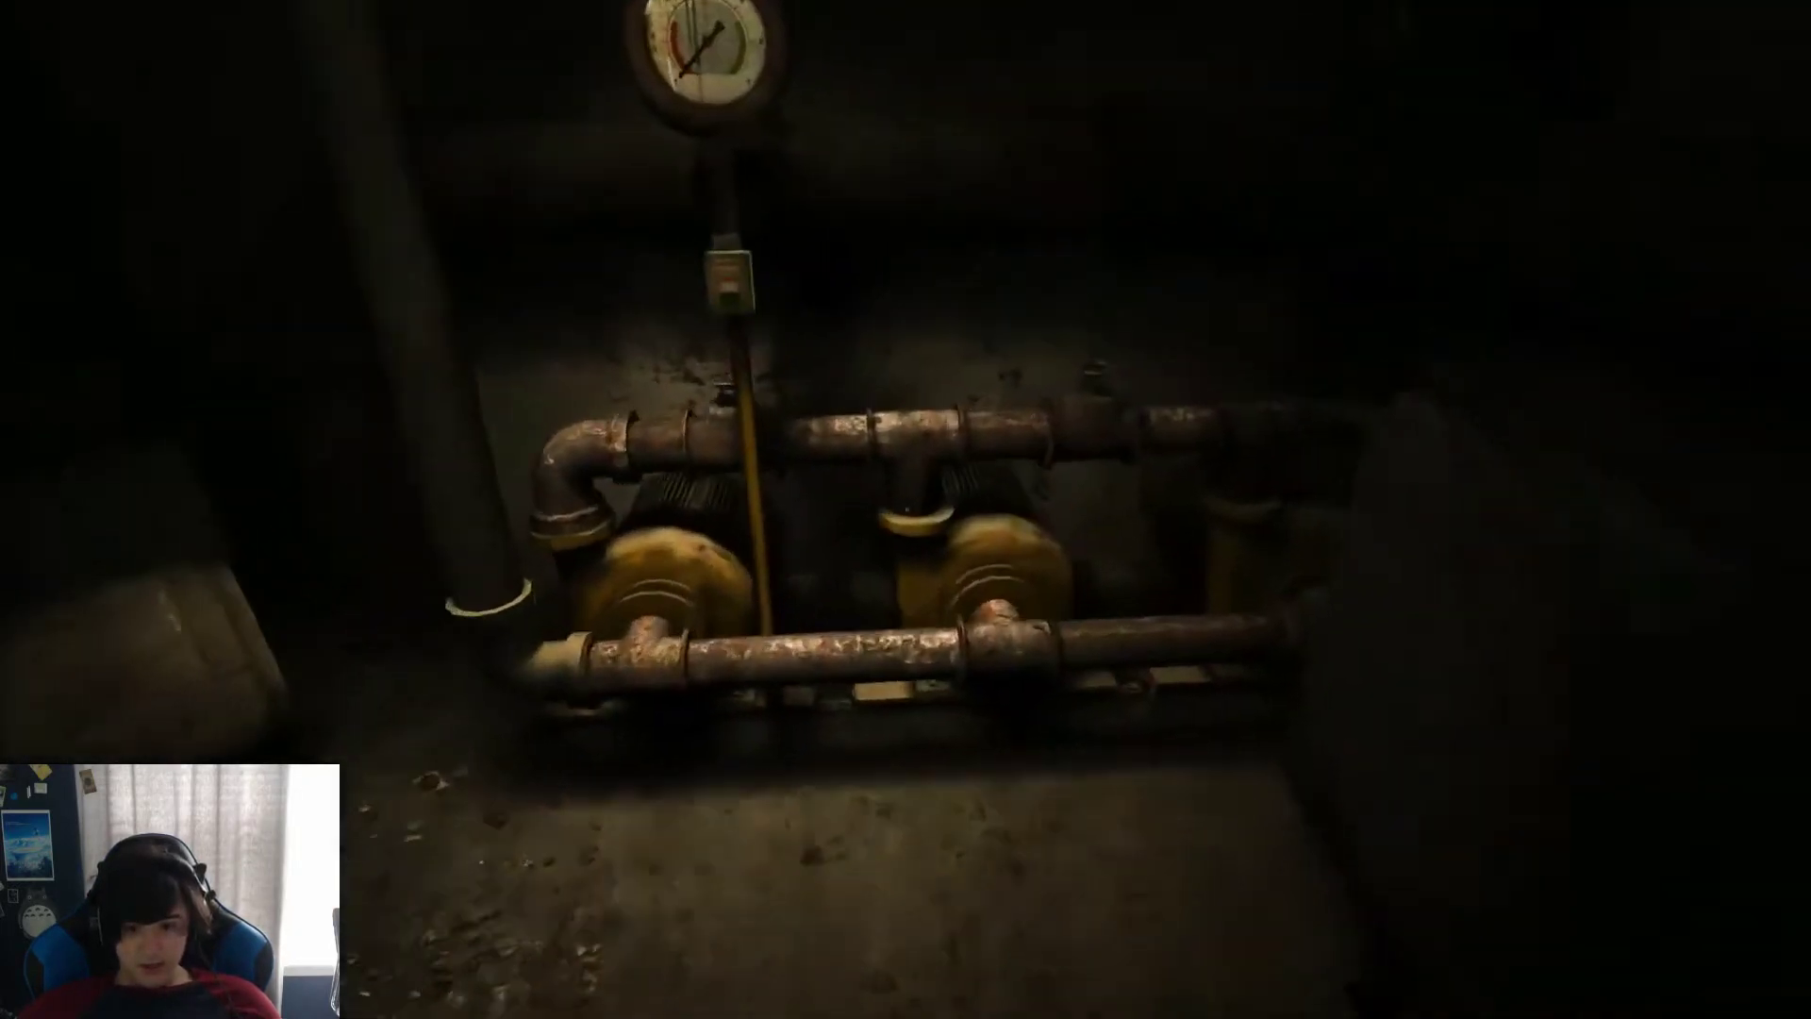
pyautogui.press('e')
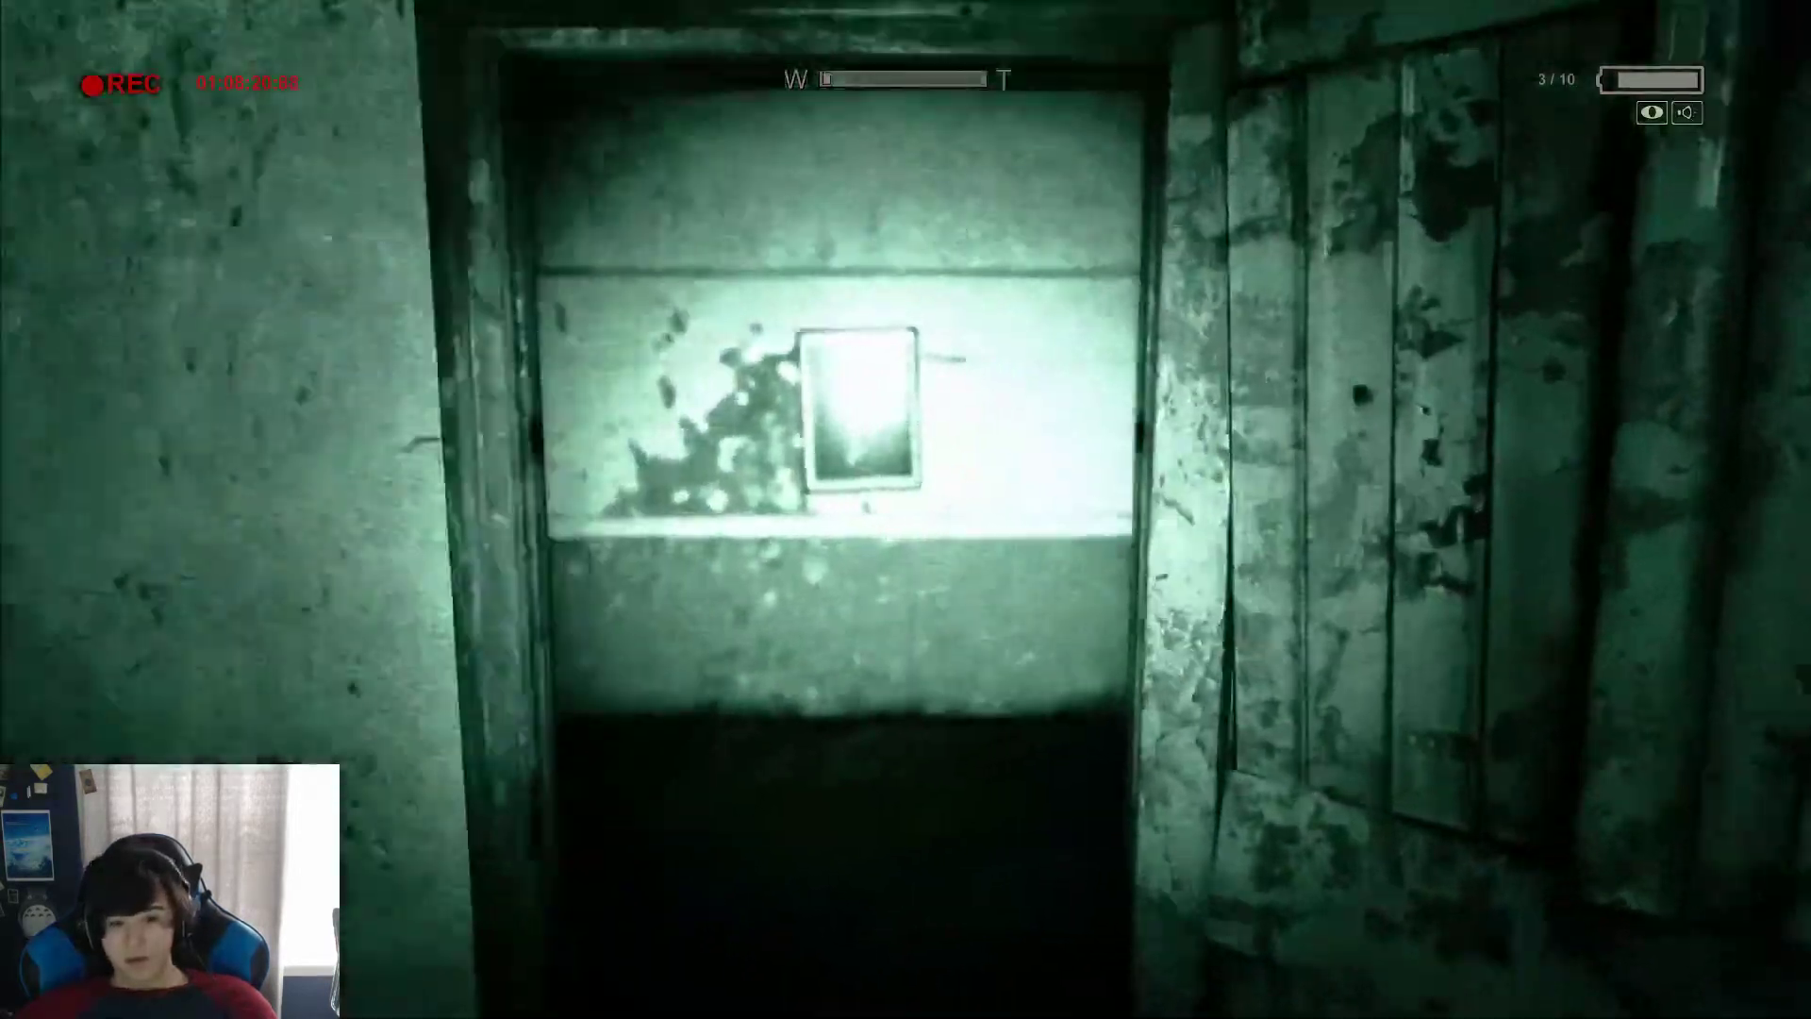
pyautogui.press('w')
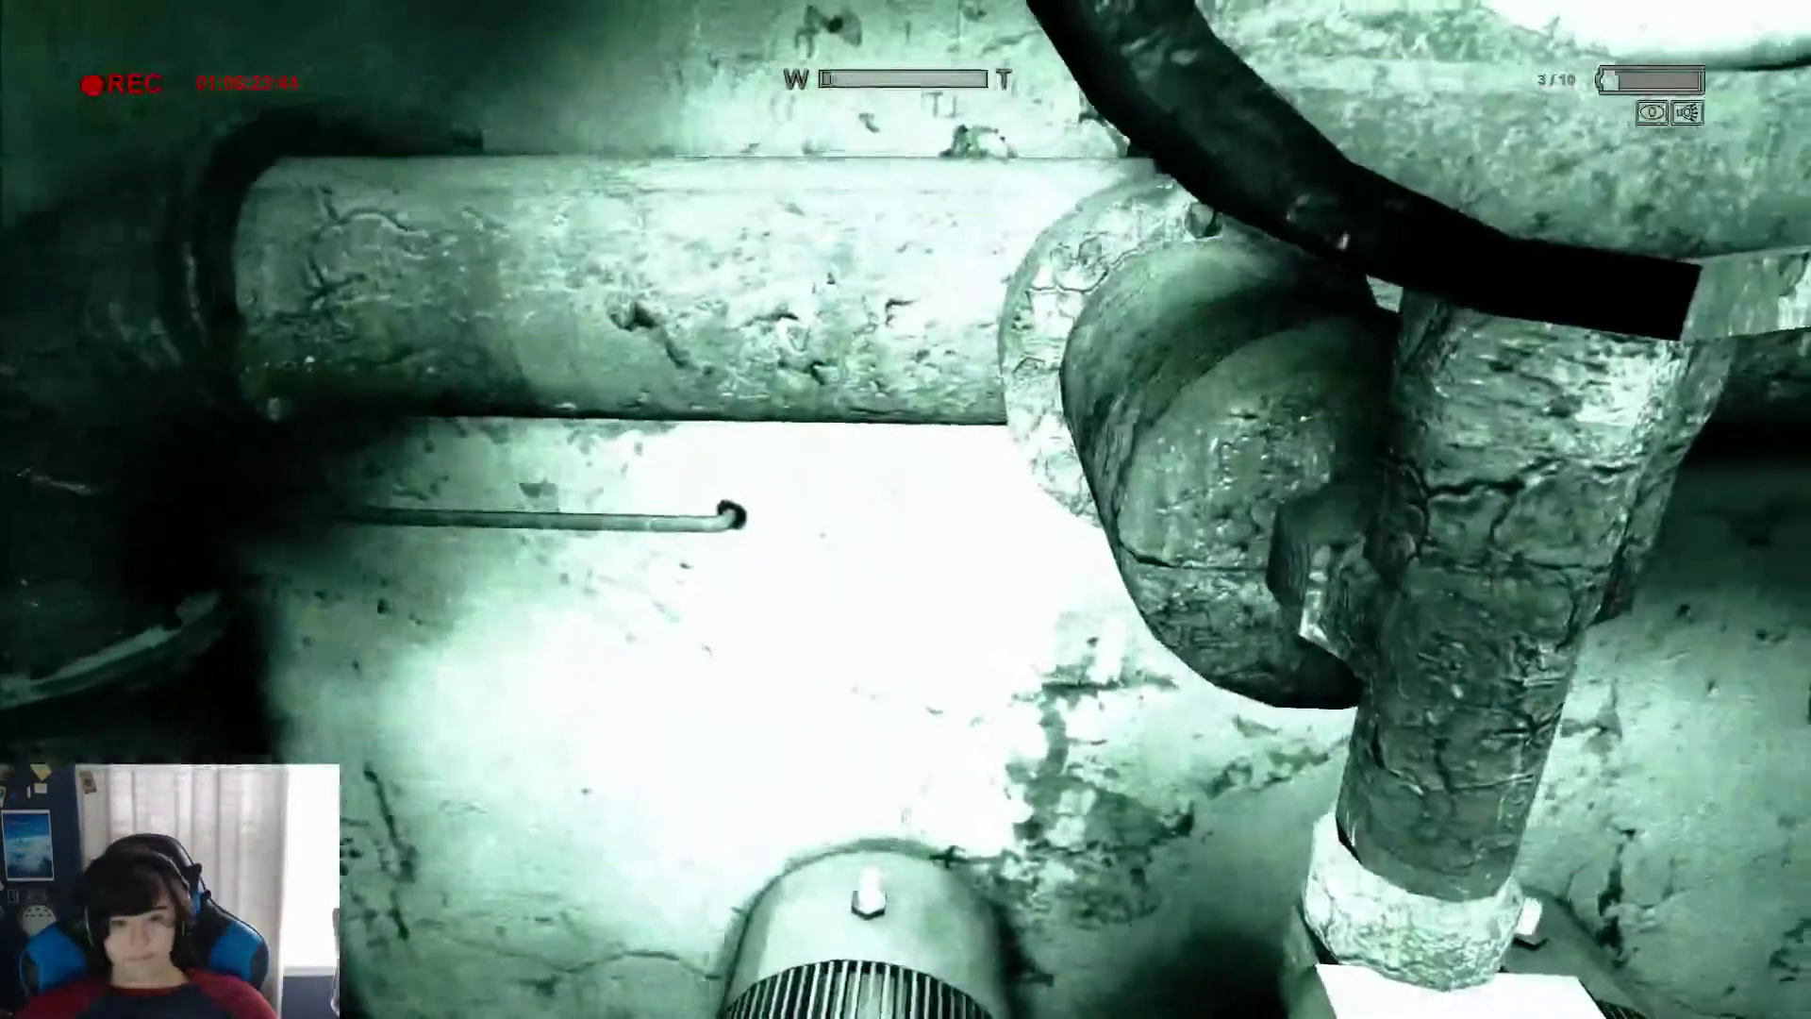
pyautogui.click(906, 511)
pyautogui.rightClick(906, 511)
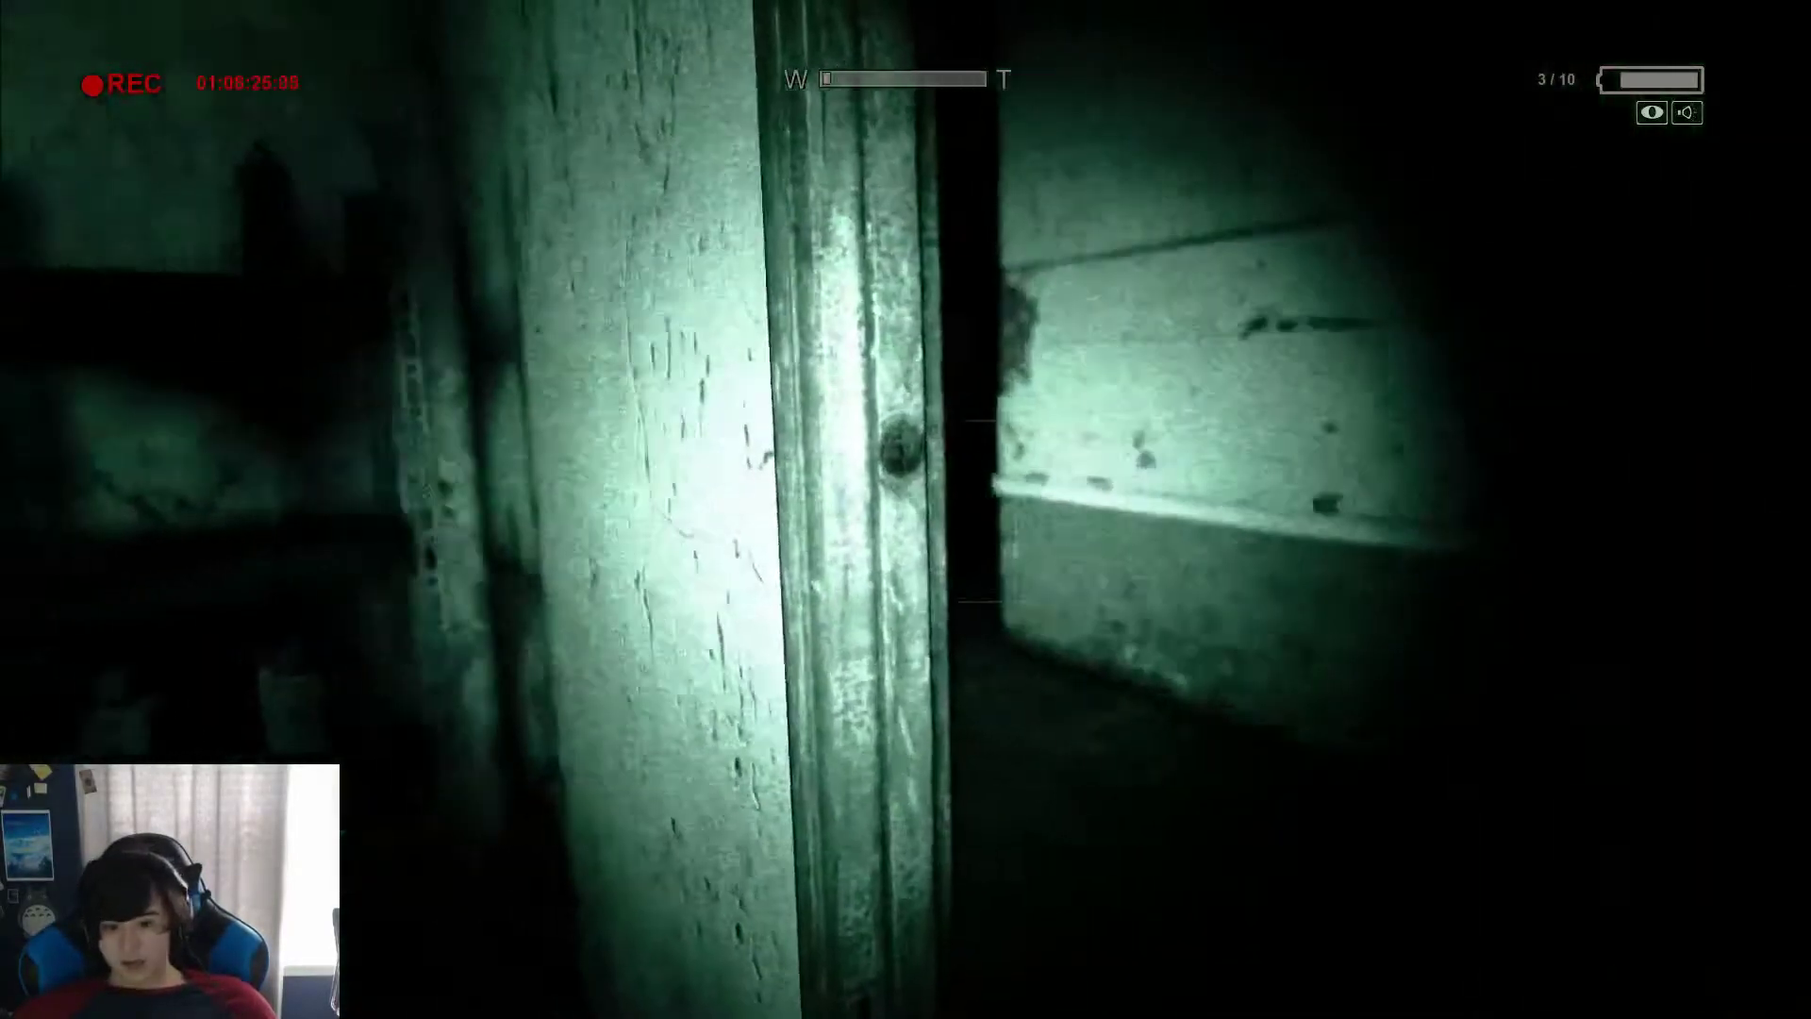
# Step: Pass the wall sign and follow the corridors to the lit doorway of the bathtub hall
pyautogui.press('w')
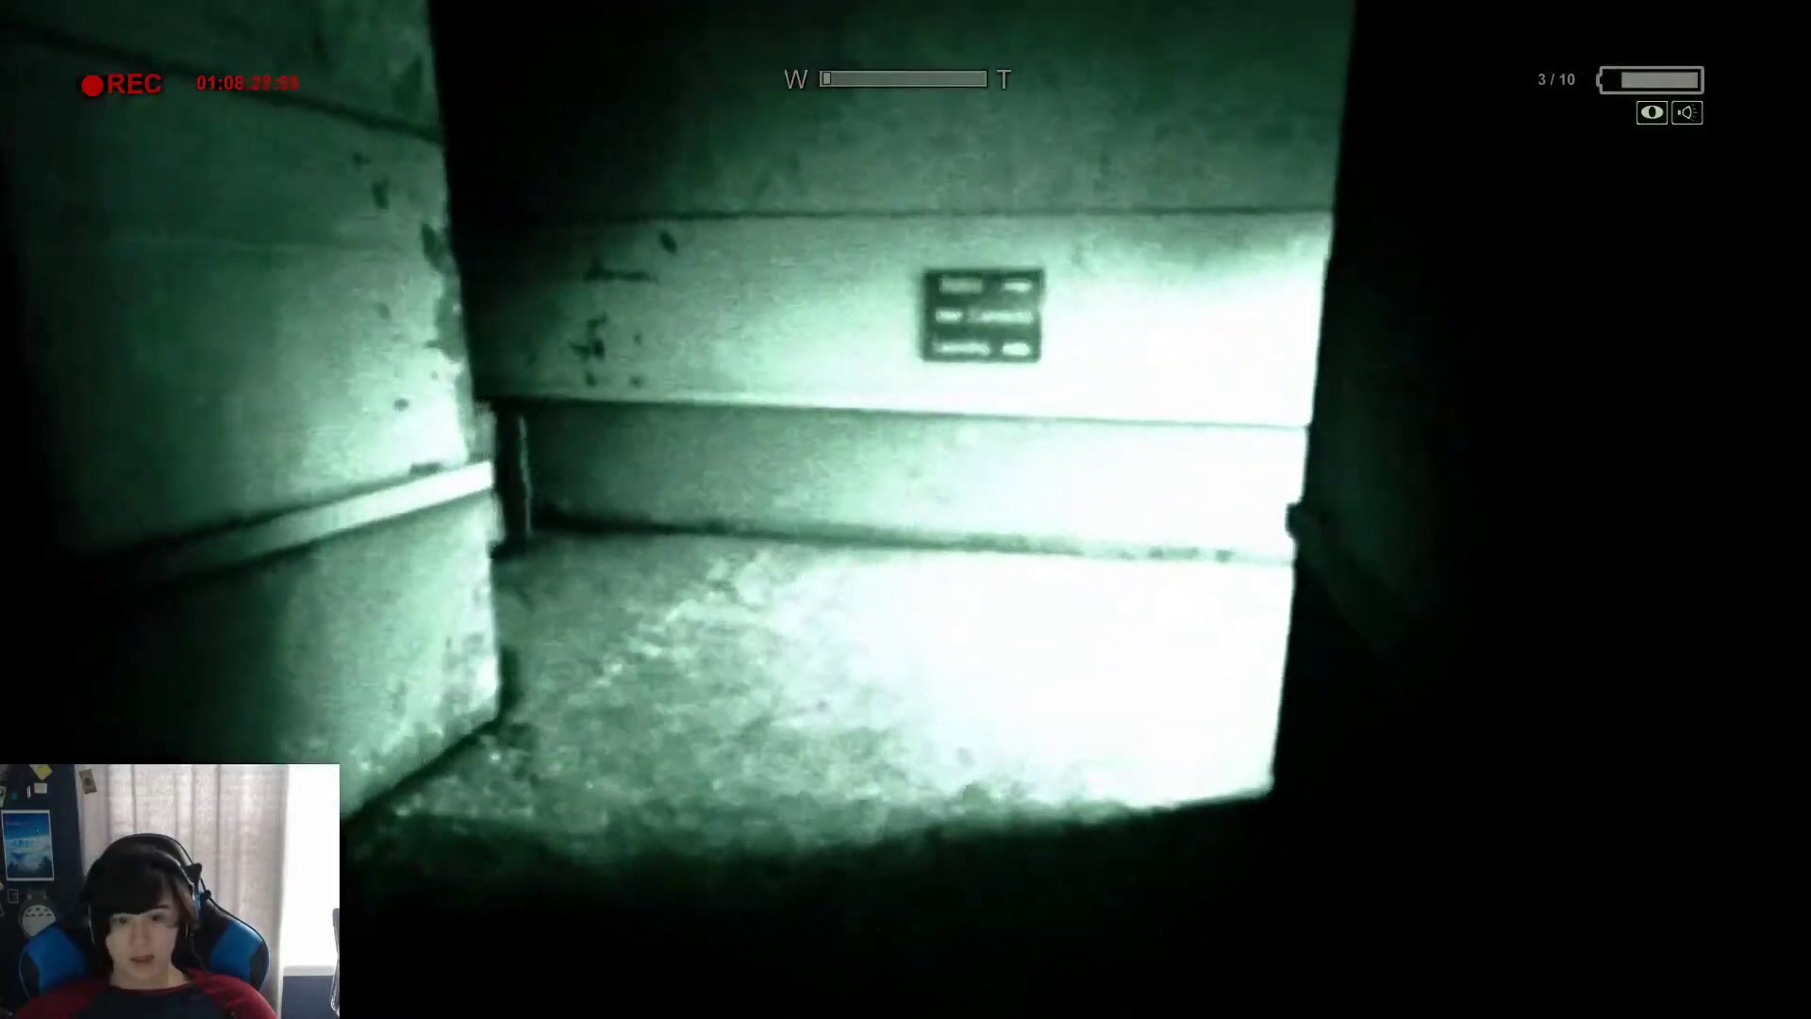
pyautogui.press('w')
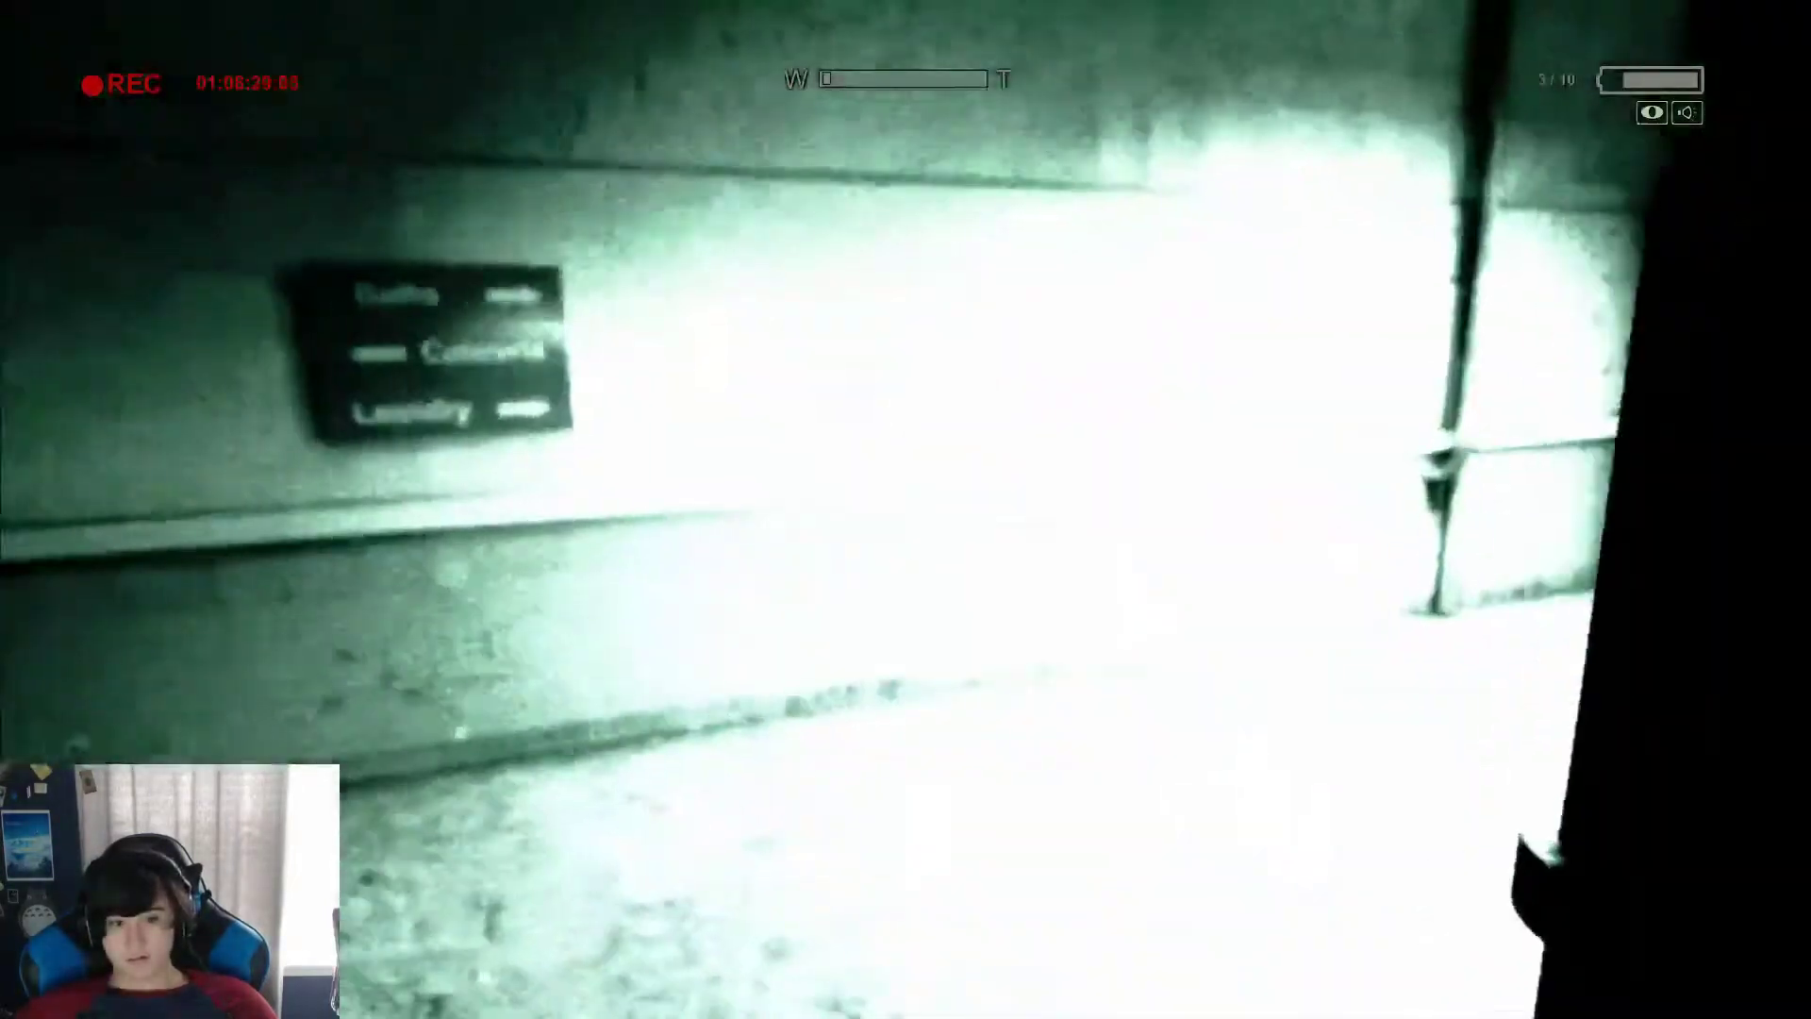
pyautogui.press('f')
pyautogui.press('w')
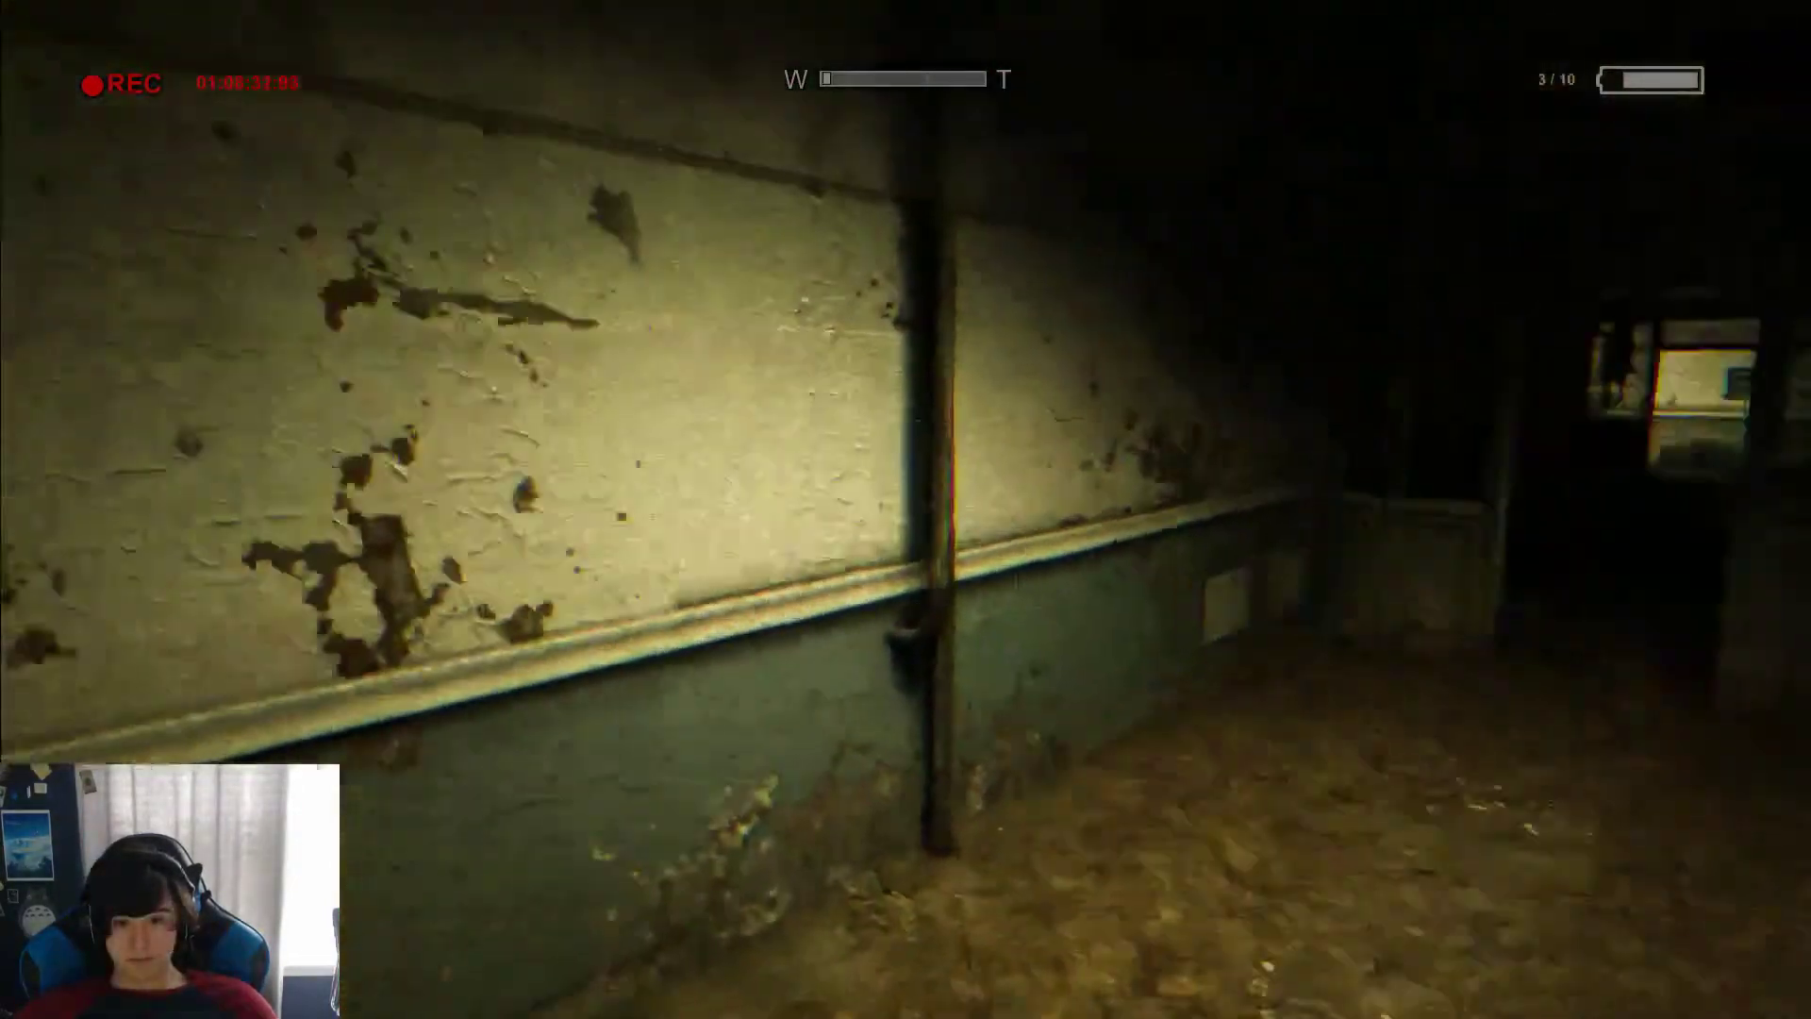
pyautogui.press('w')
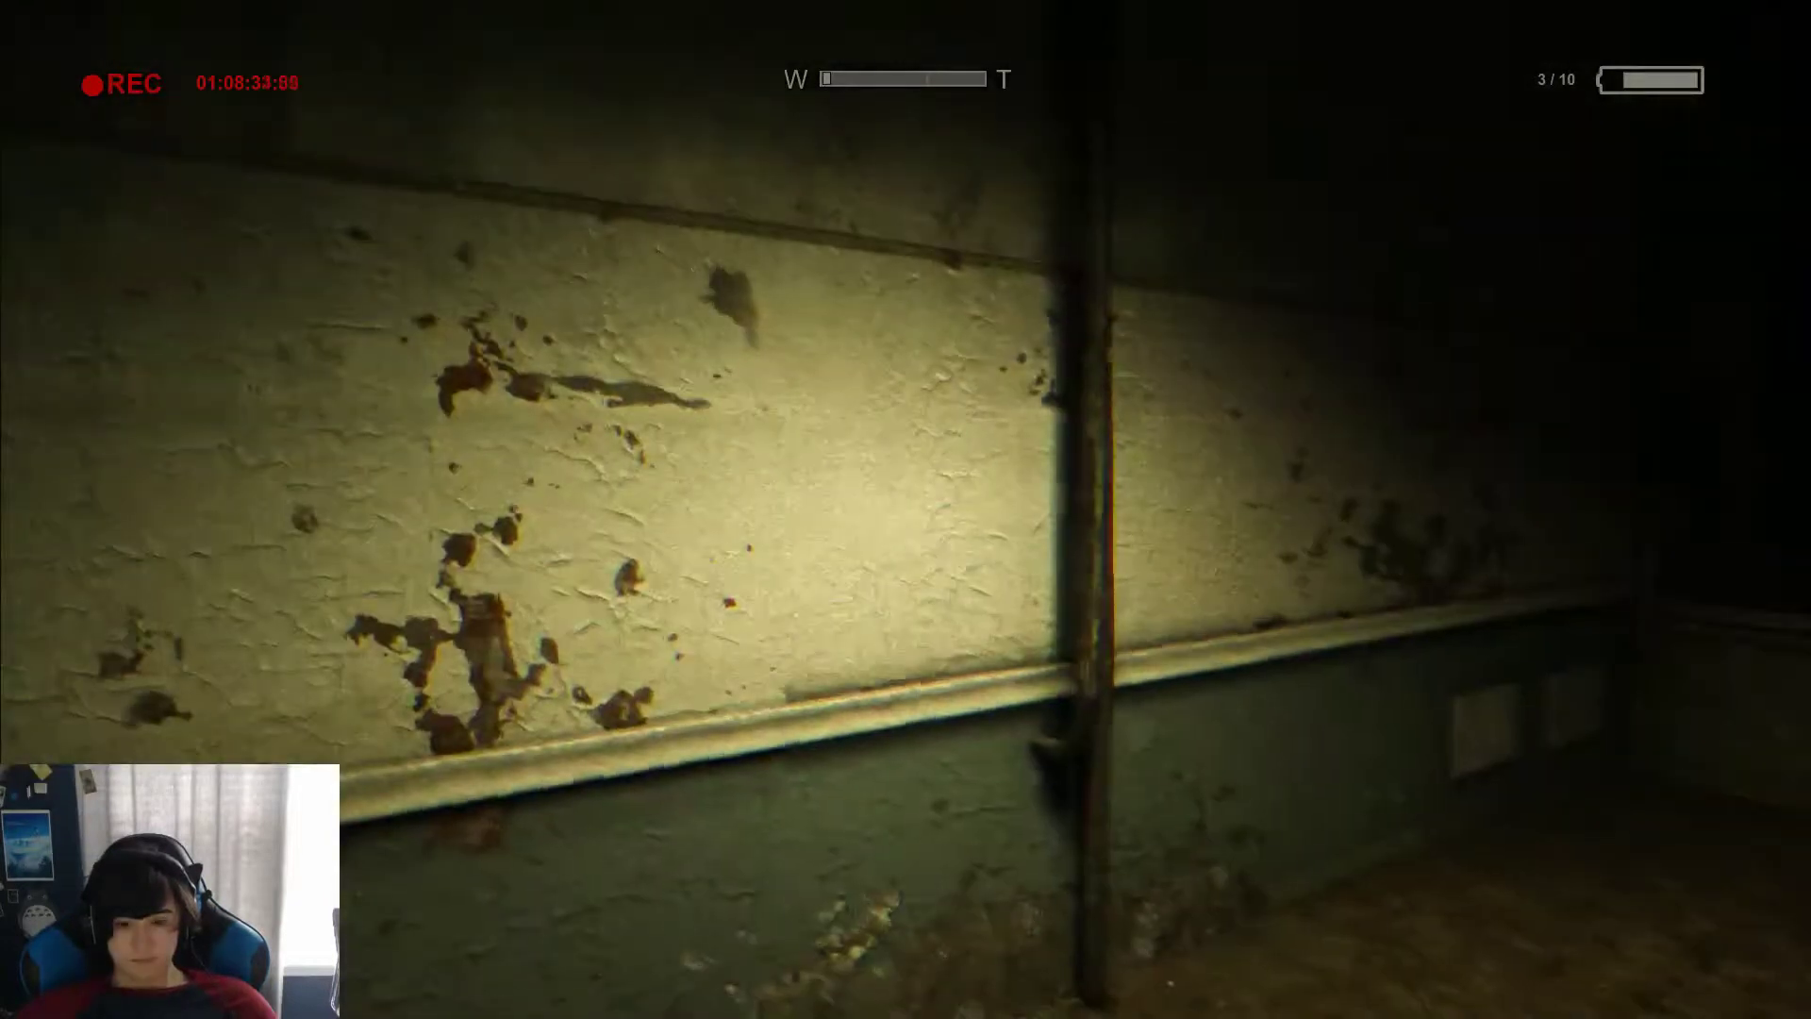
pyautogui.press('w')
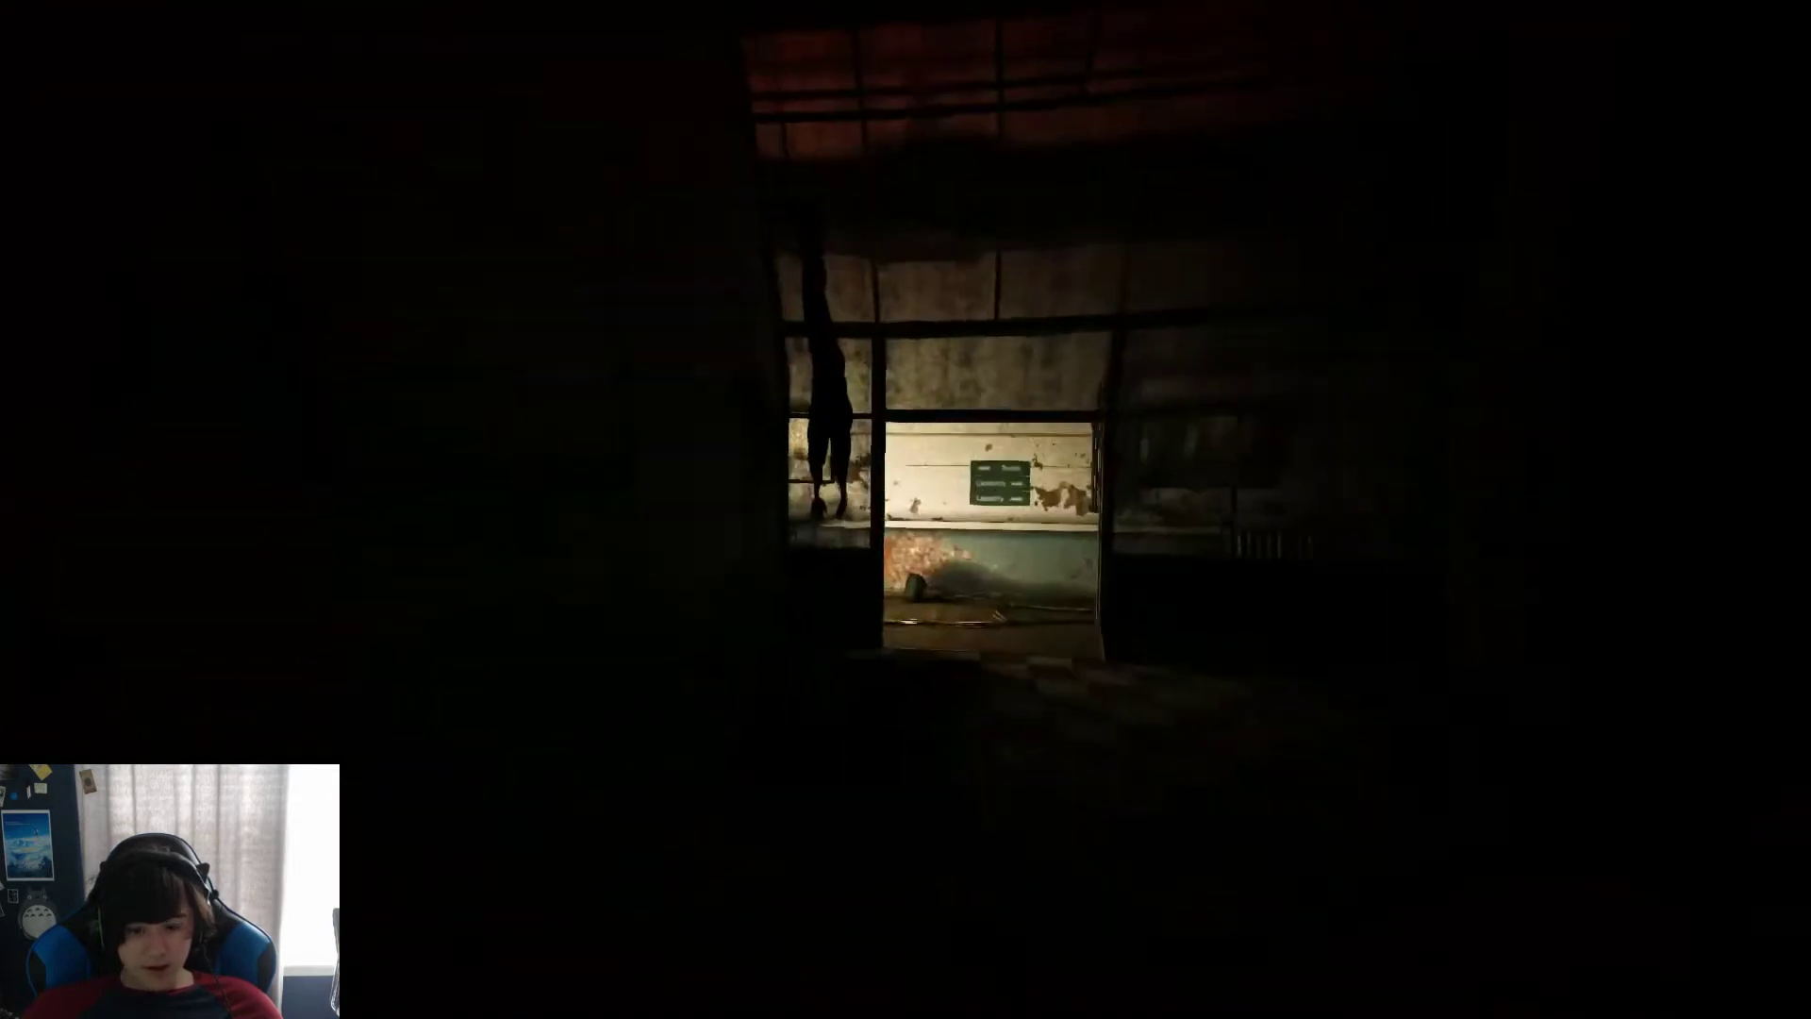
pyautogui.press('w')
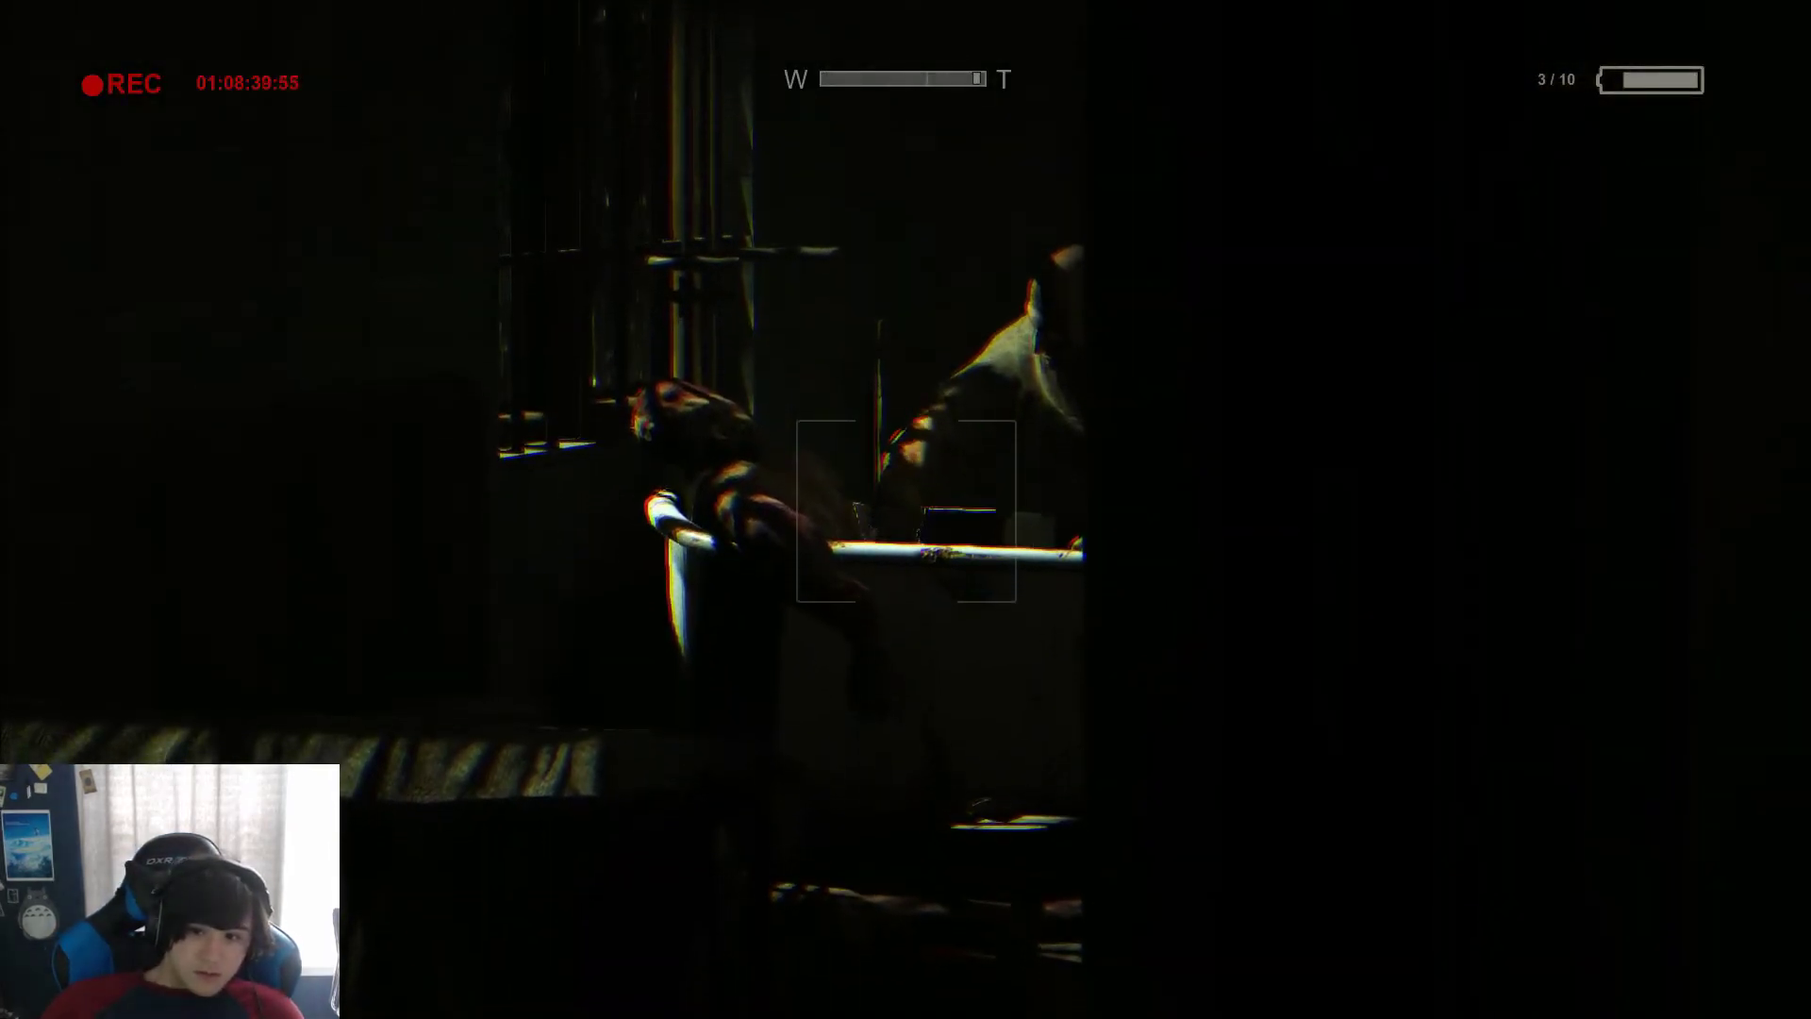
# Step: Lower the camcorder and watch the approaching figure while glancing into the bathtub room
pyautogui.rightClick(905, 509)
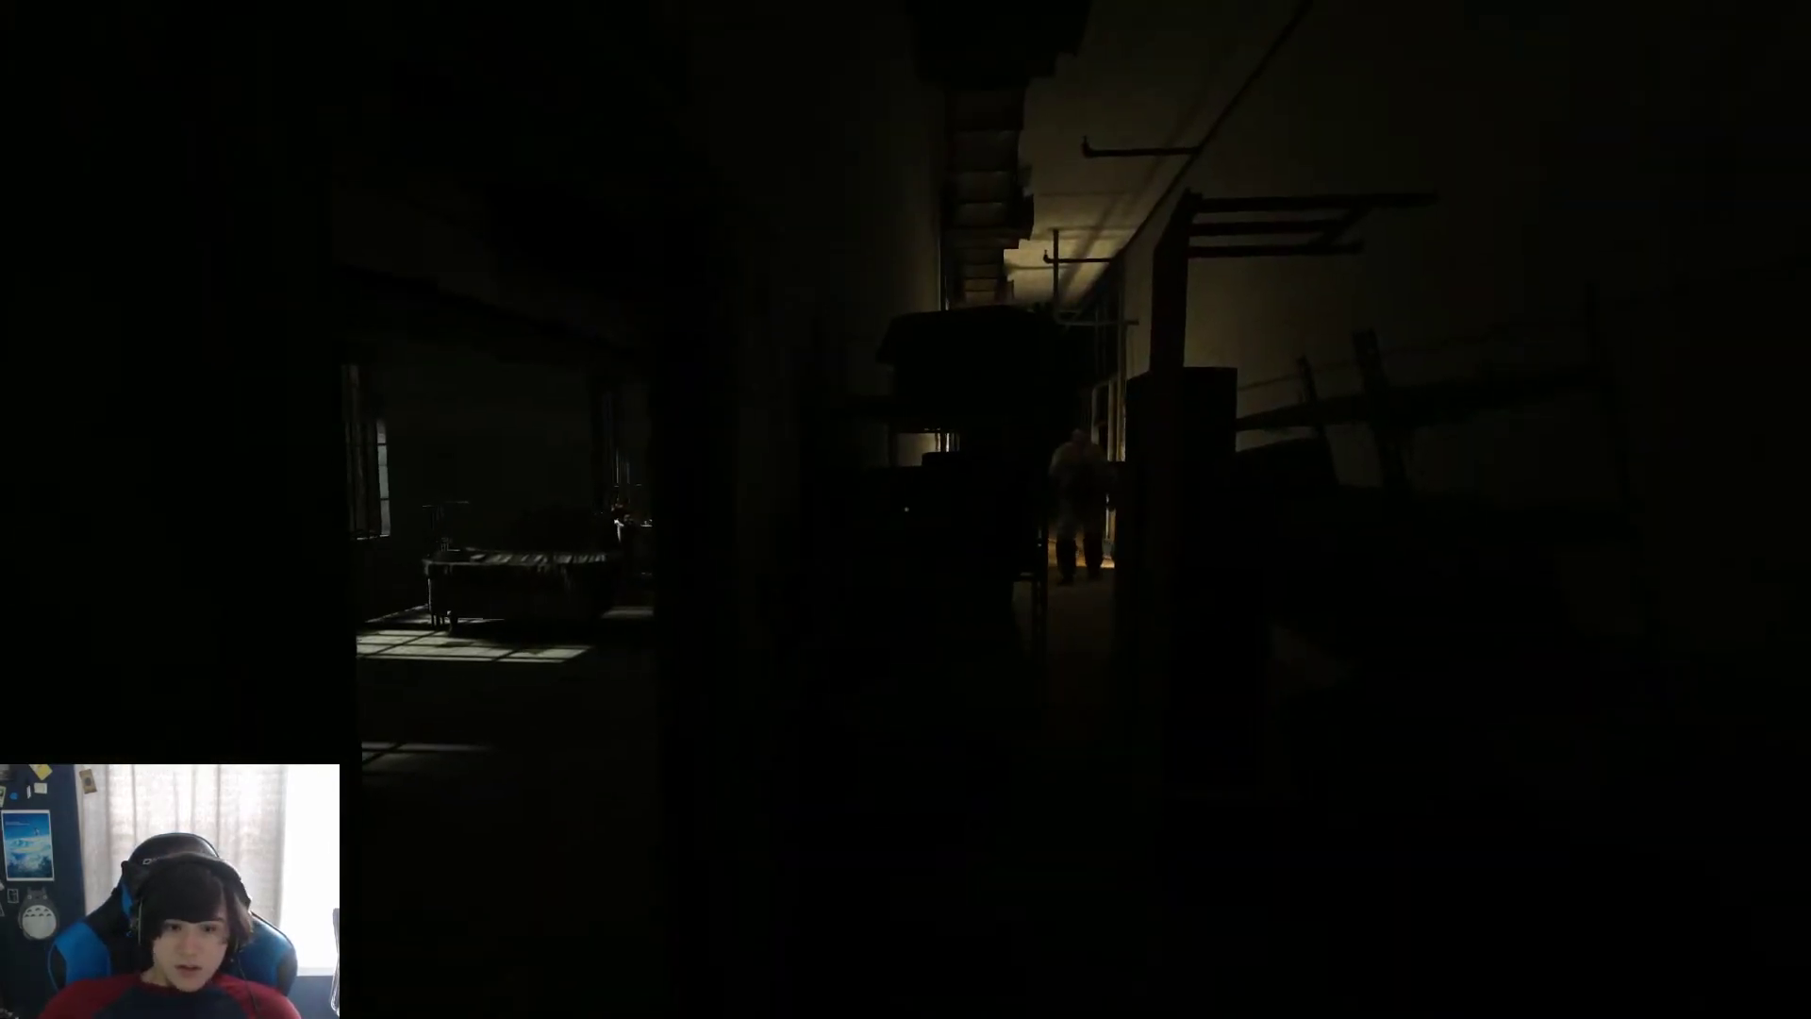
pyautogui.press('w')
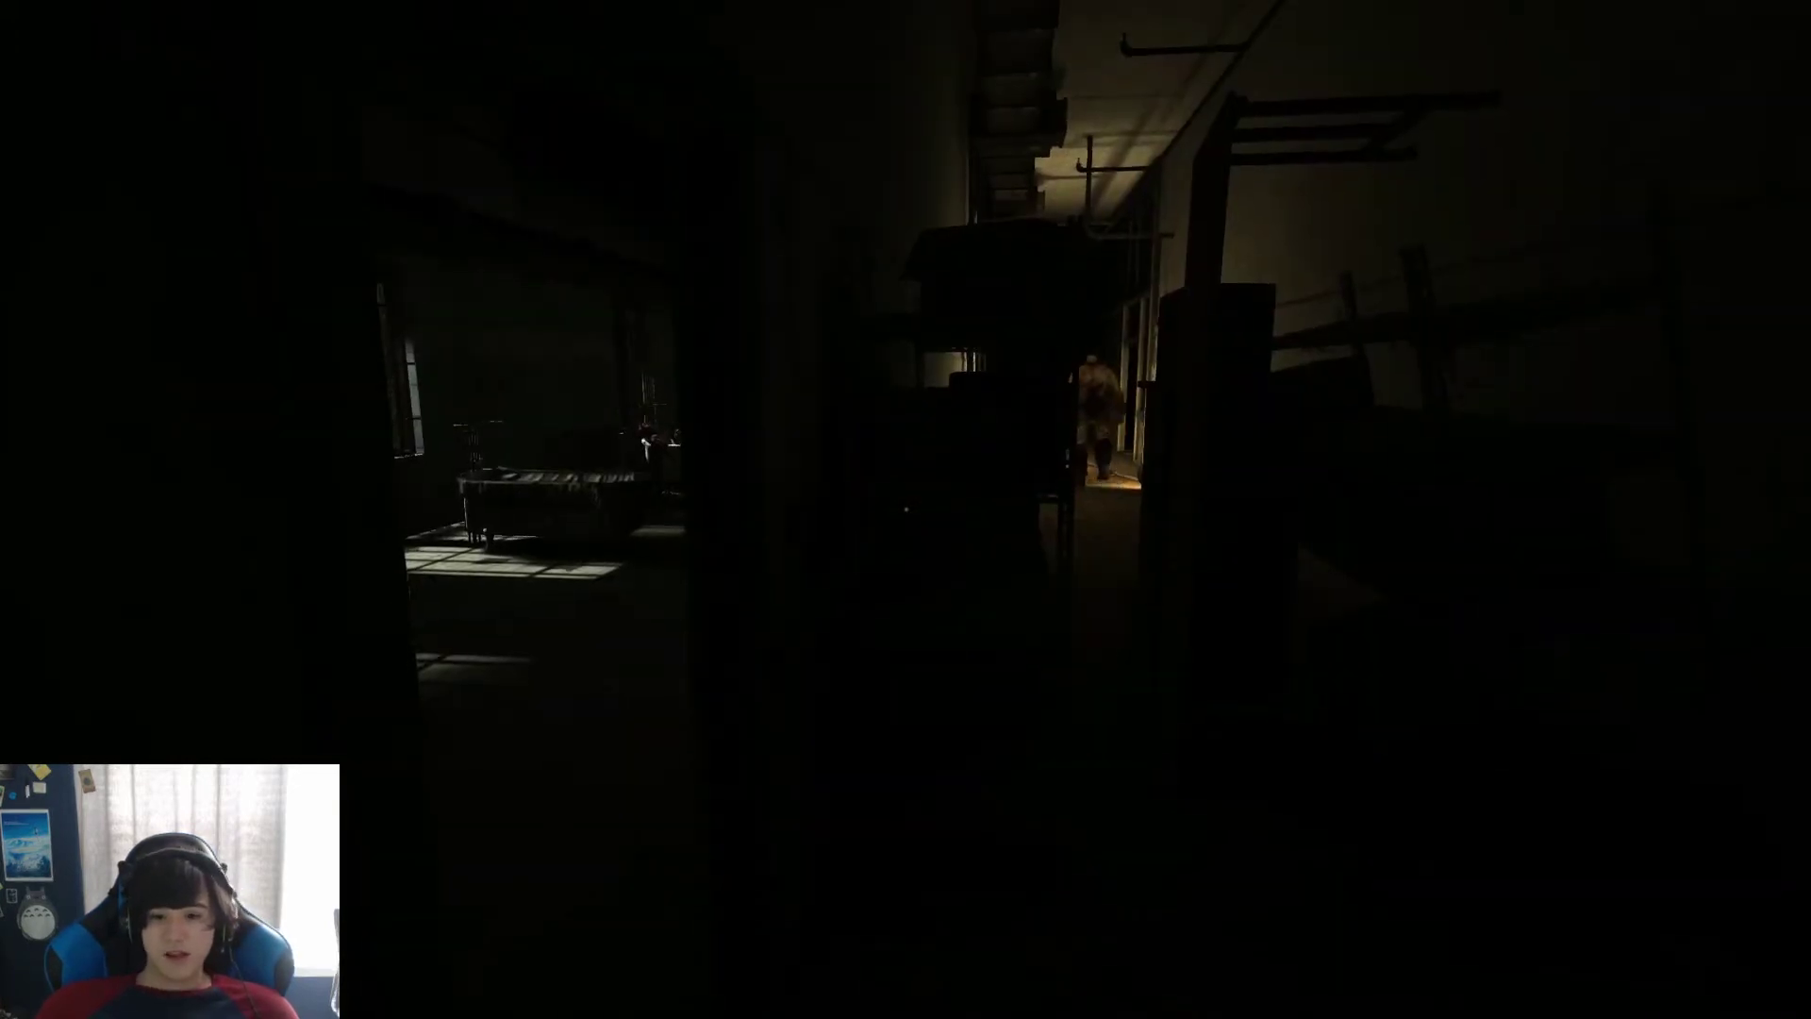
pyautogui.press('w')
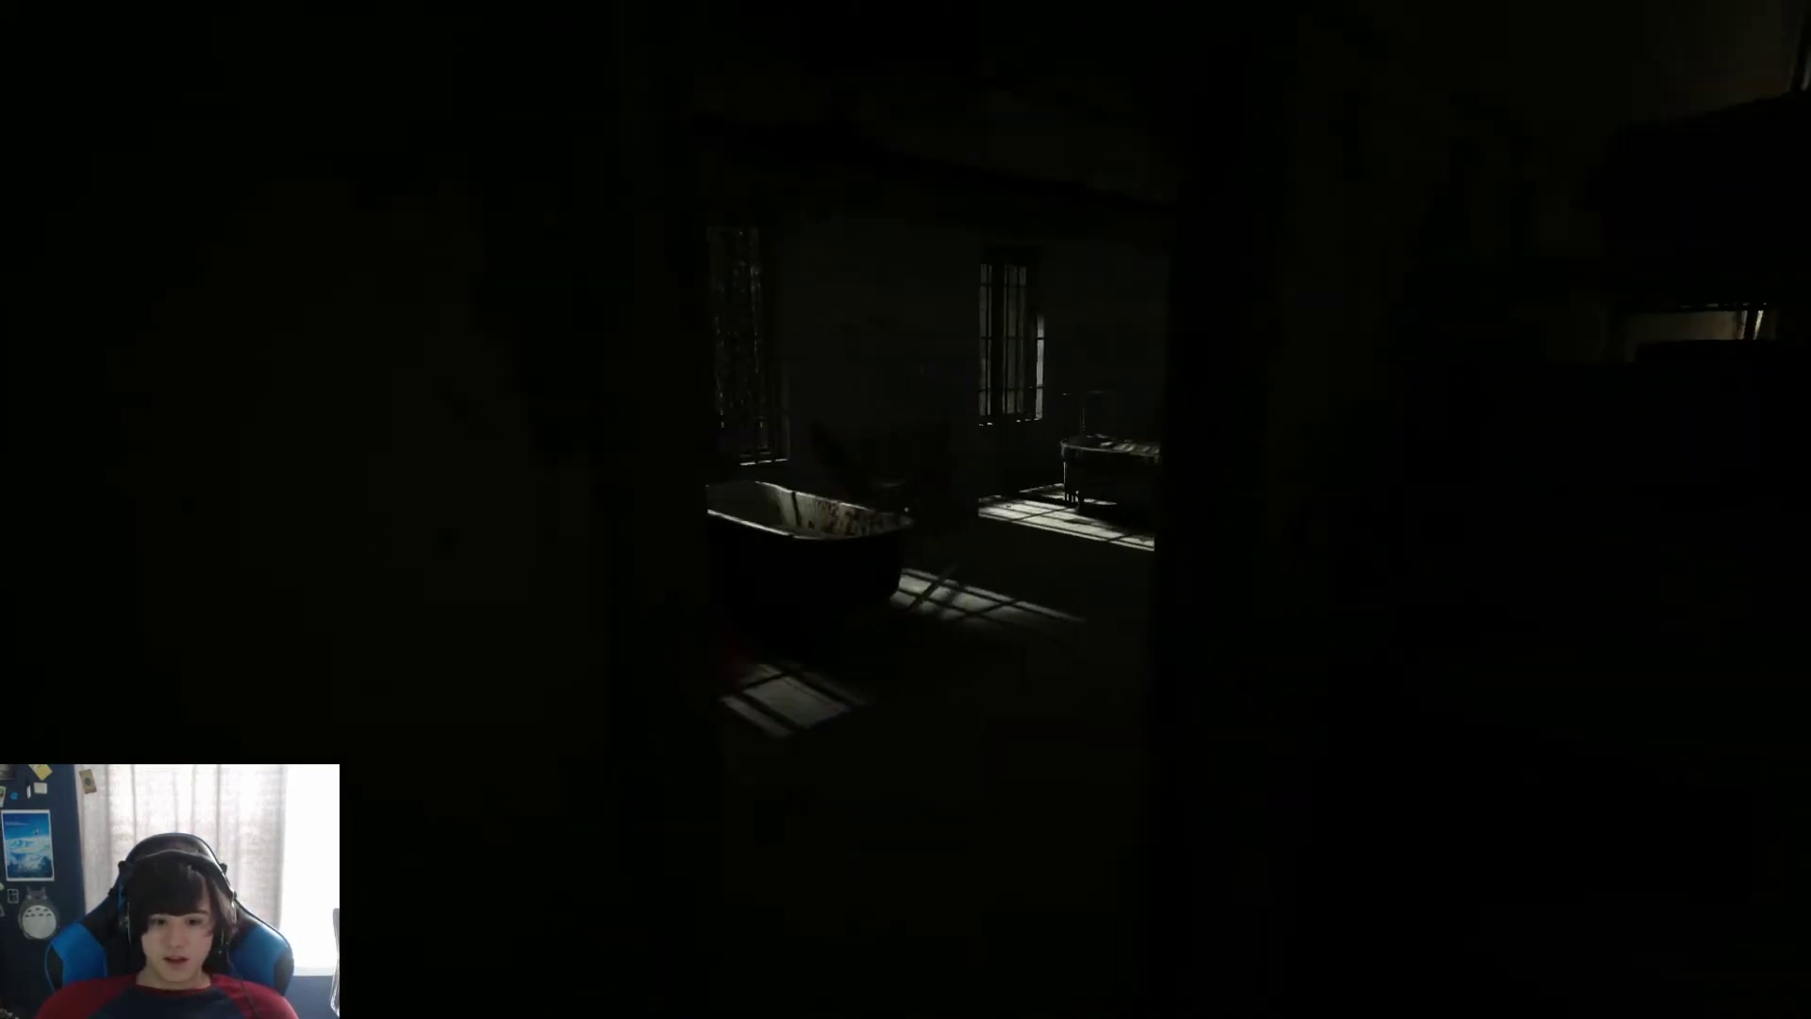
pyautogui.press('w')
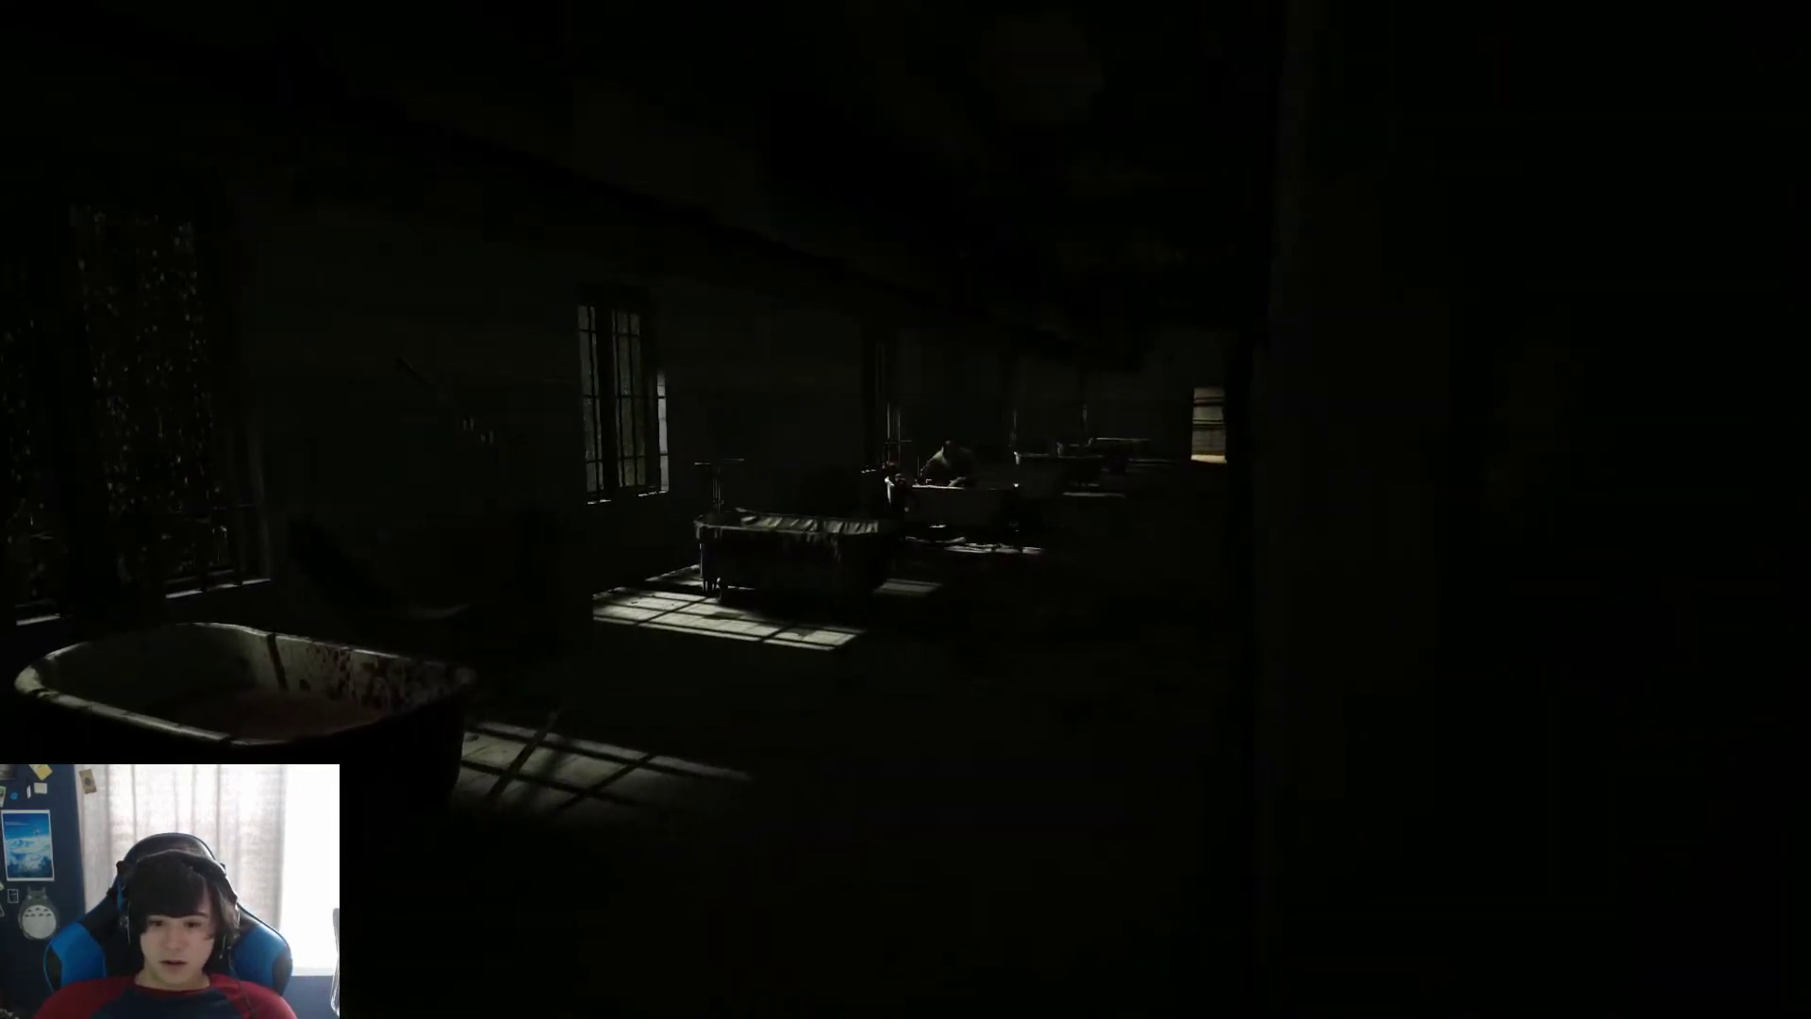
pyautogui.press('w')
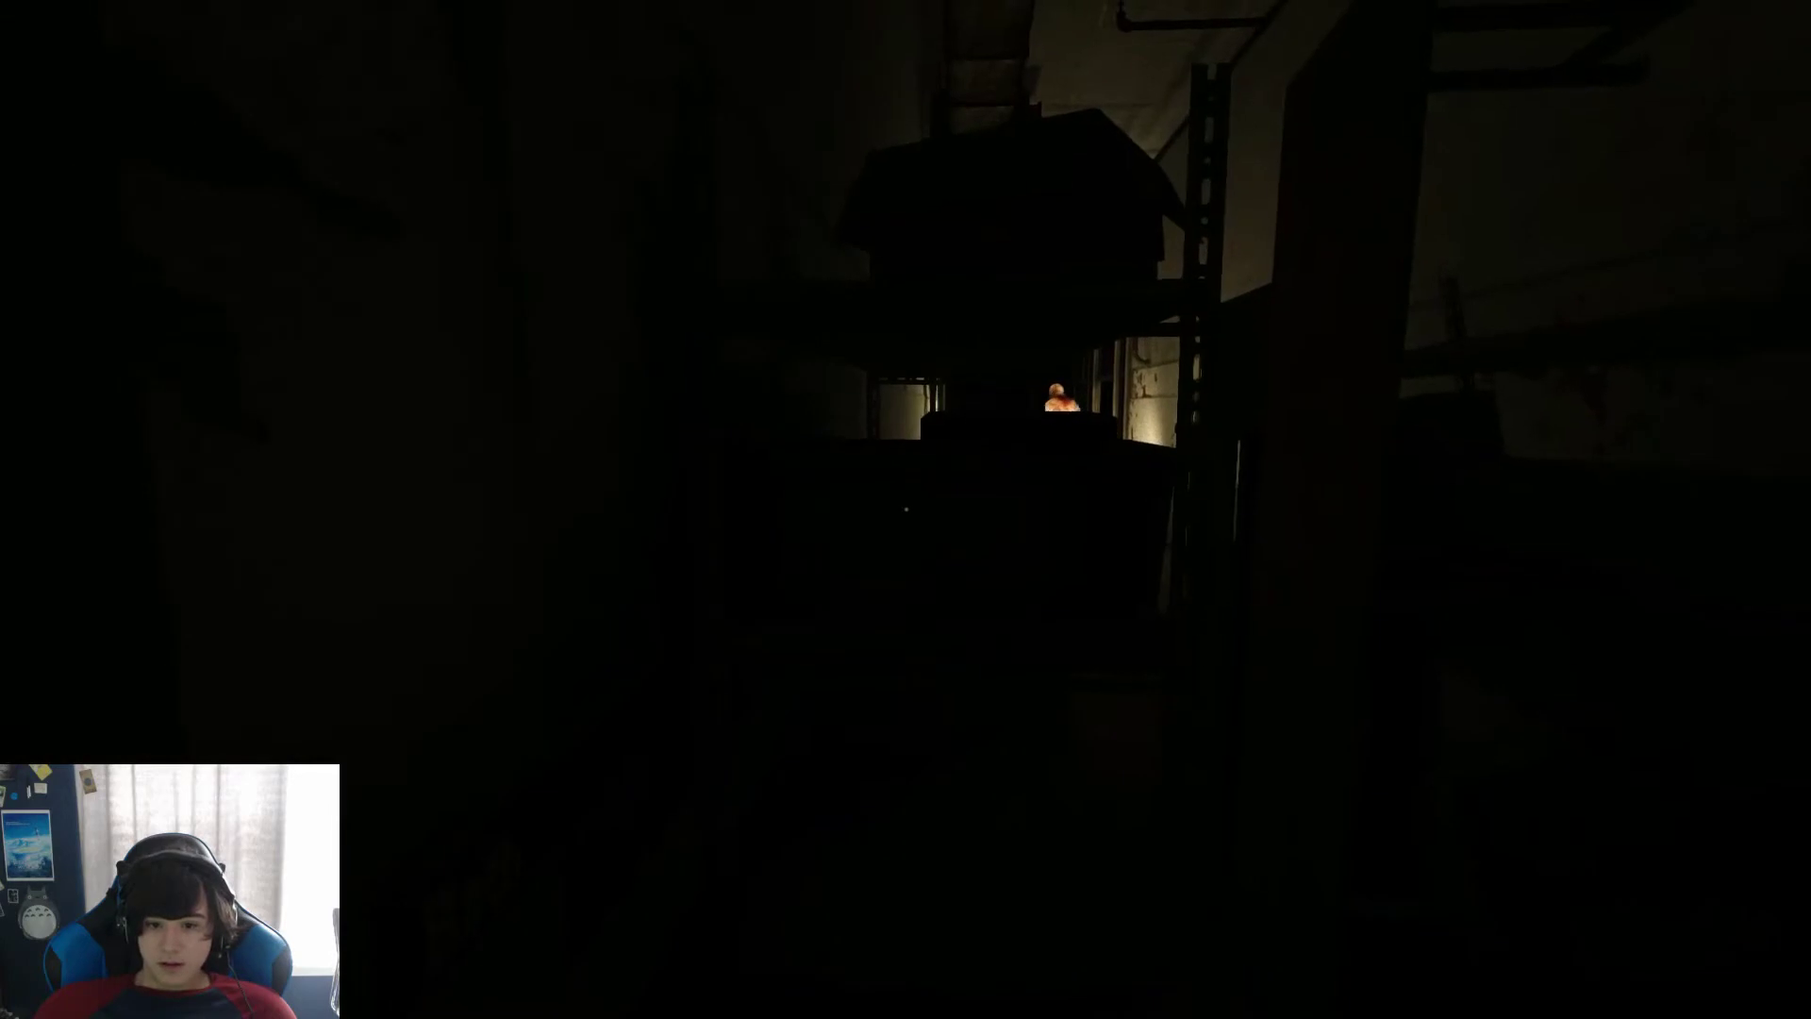
pyautogui.press('w')
pyautogui.press('w')
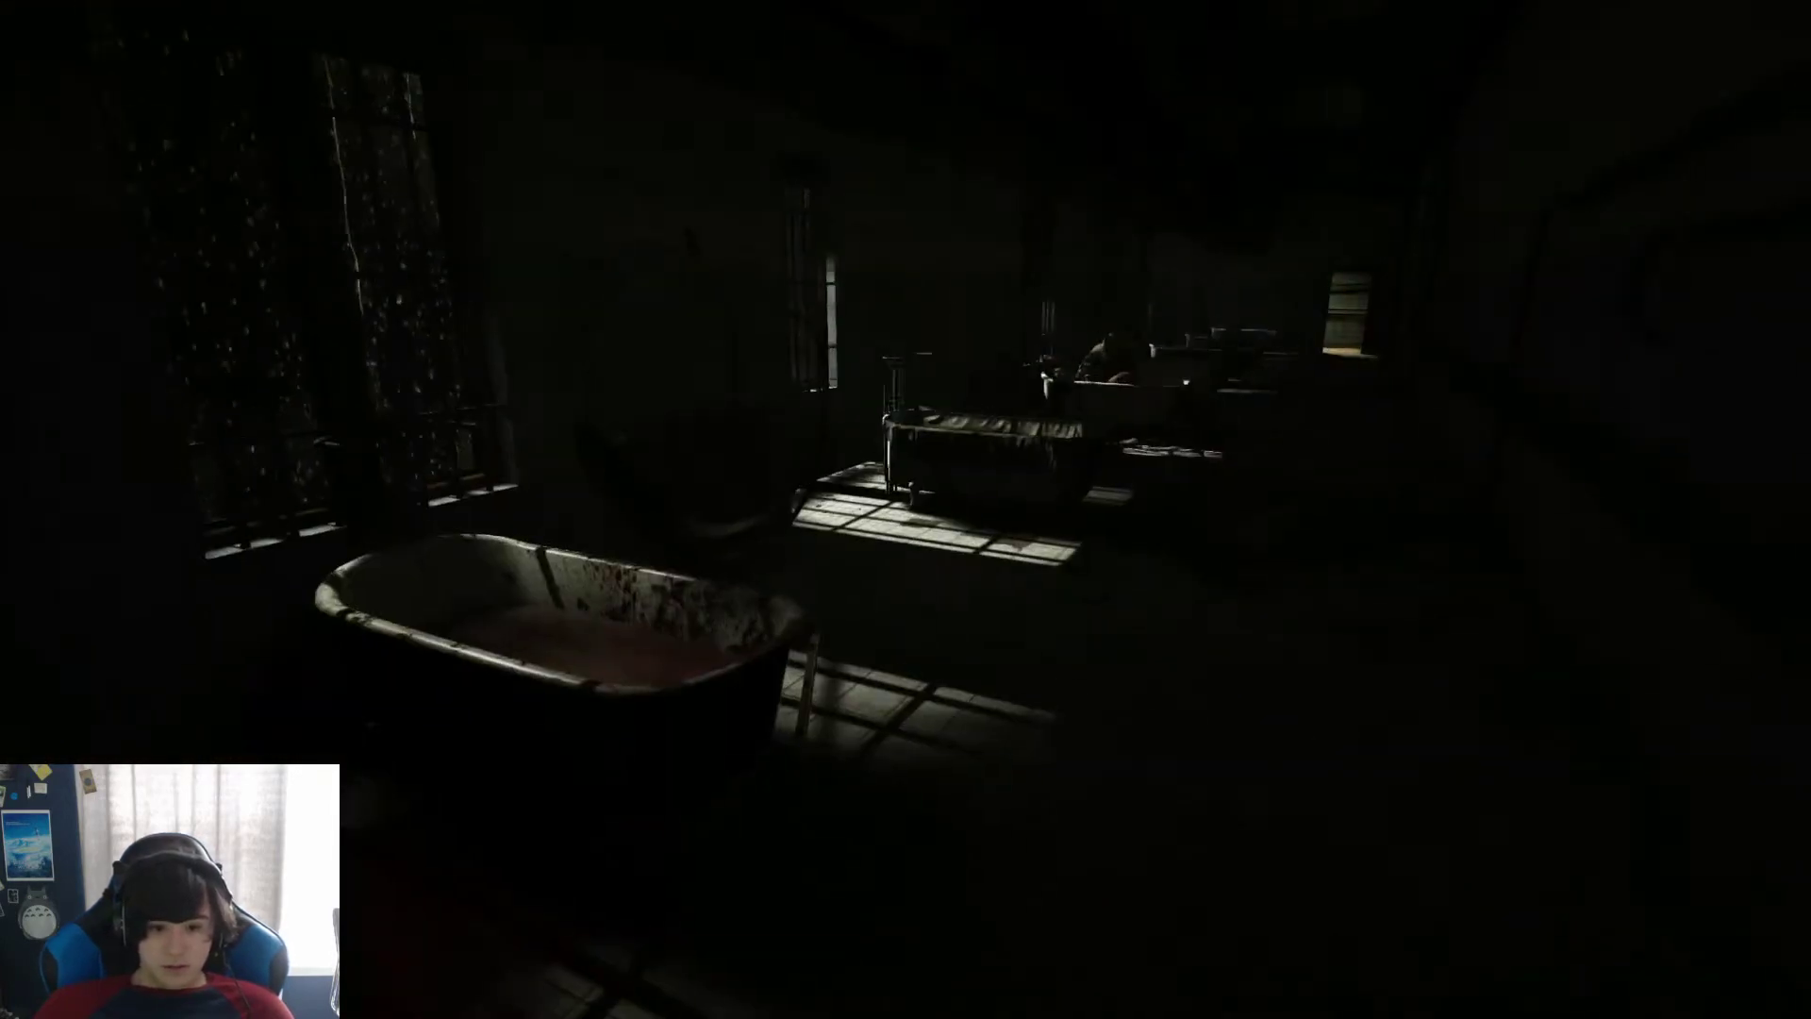
# Step: Zoom on the bathtub figures, then walk past the tubs to the lit doorway
pyautogui.rightClick(906, 510)
pyautogui.rightClick(906, 510)
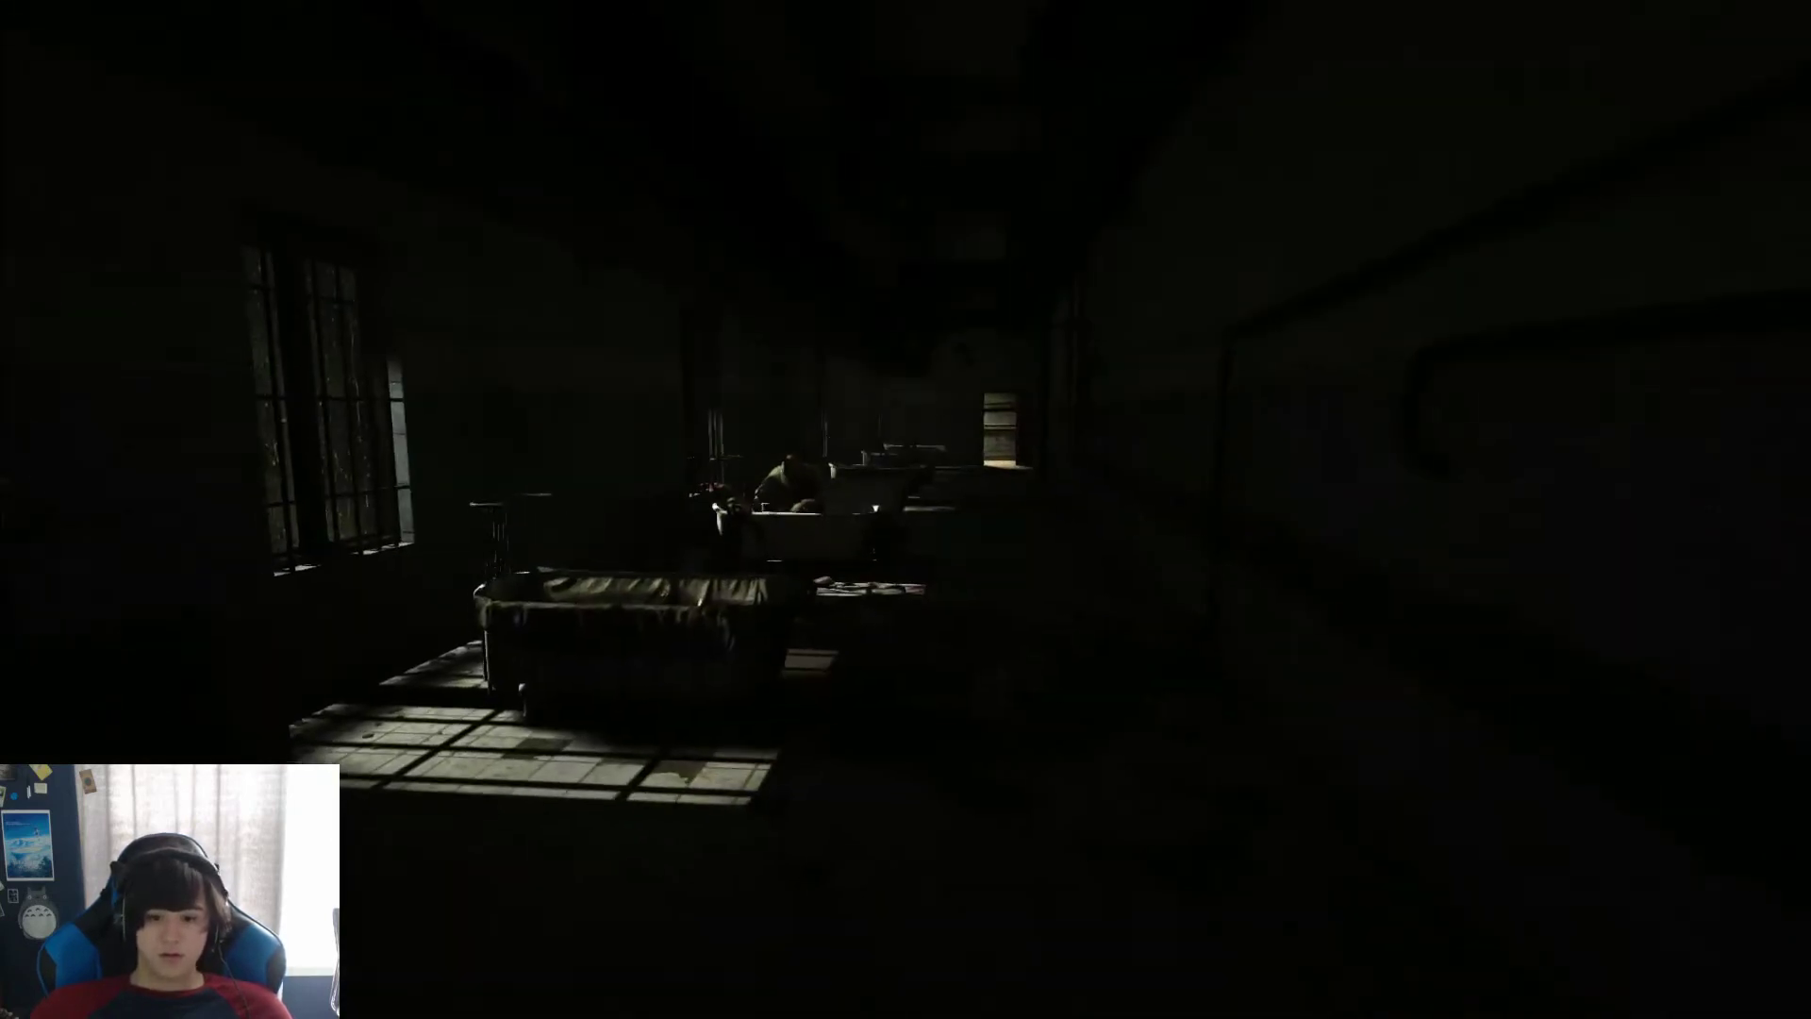
pyautogui.press('w')
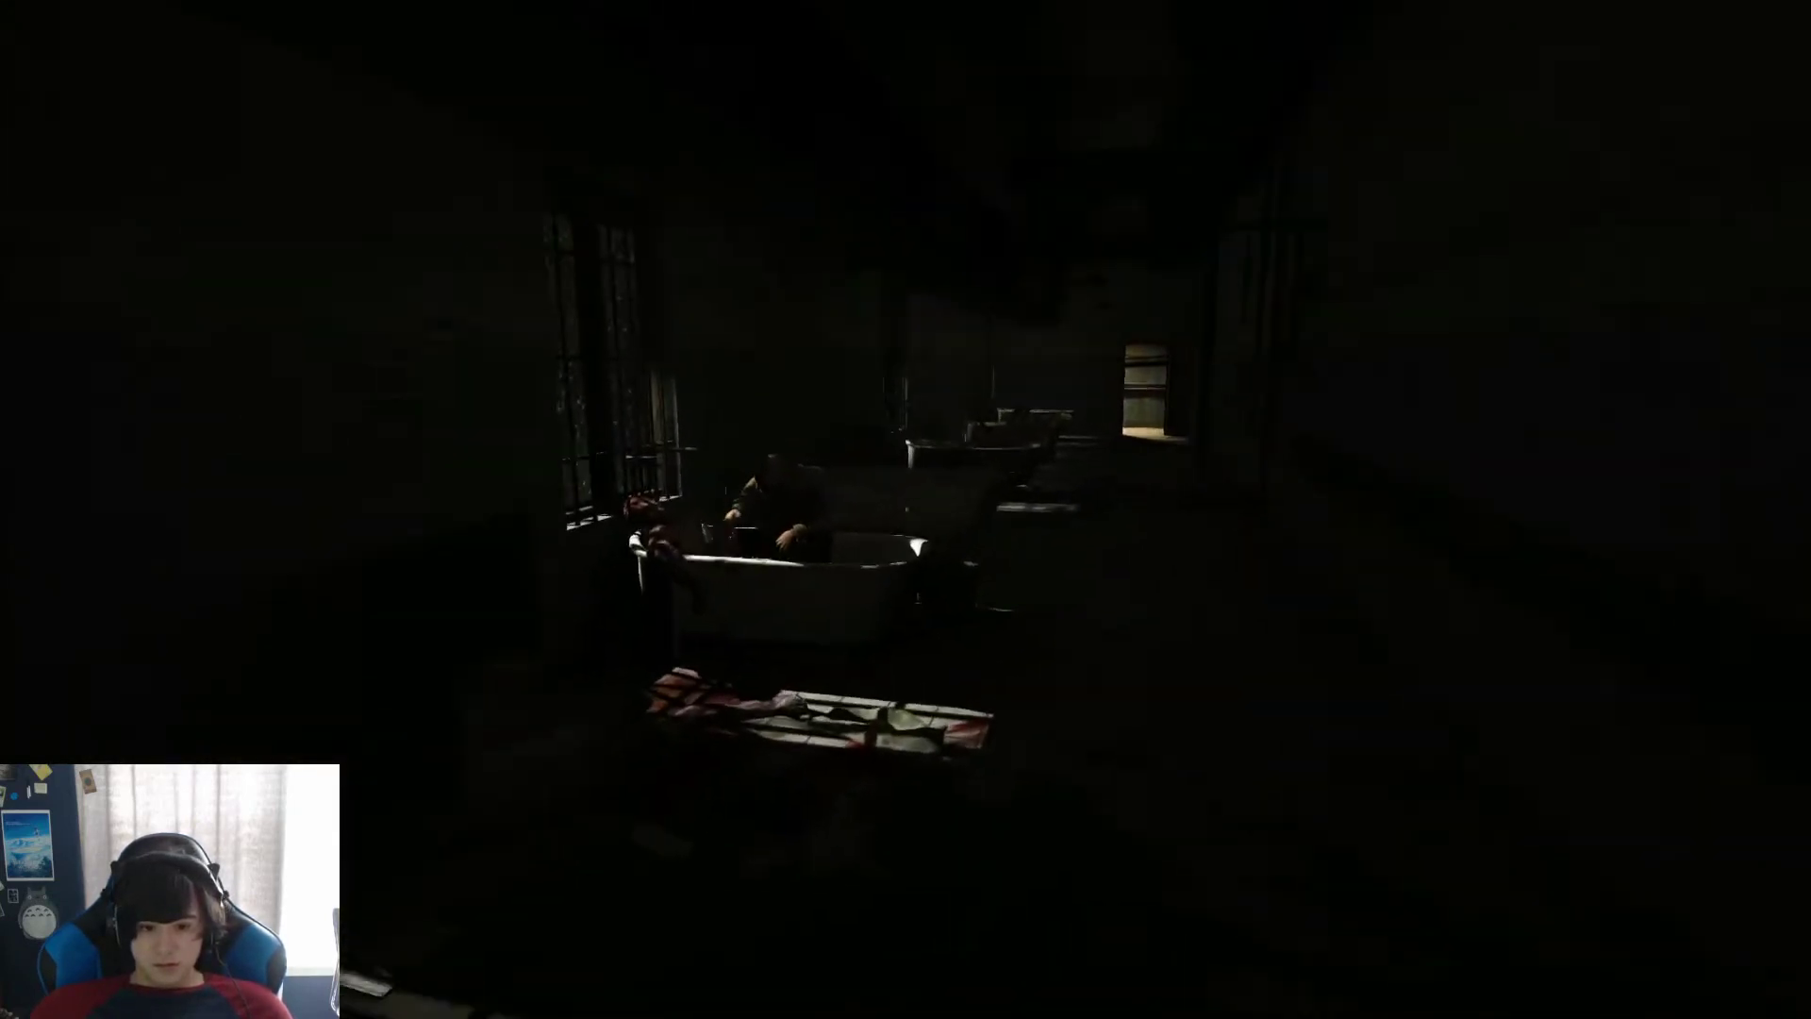
pyautogui.press('w')
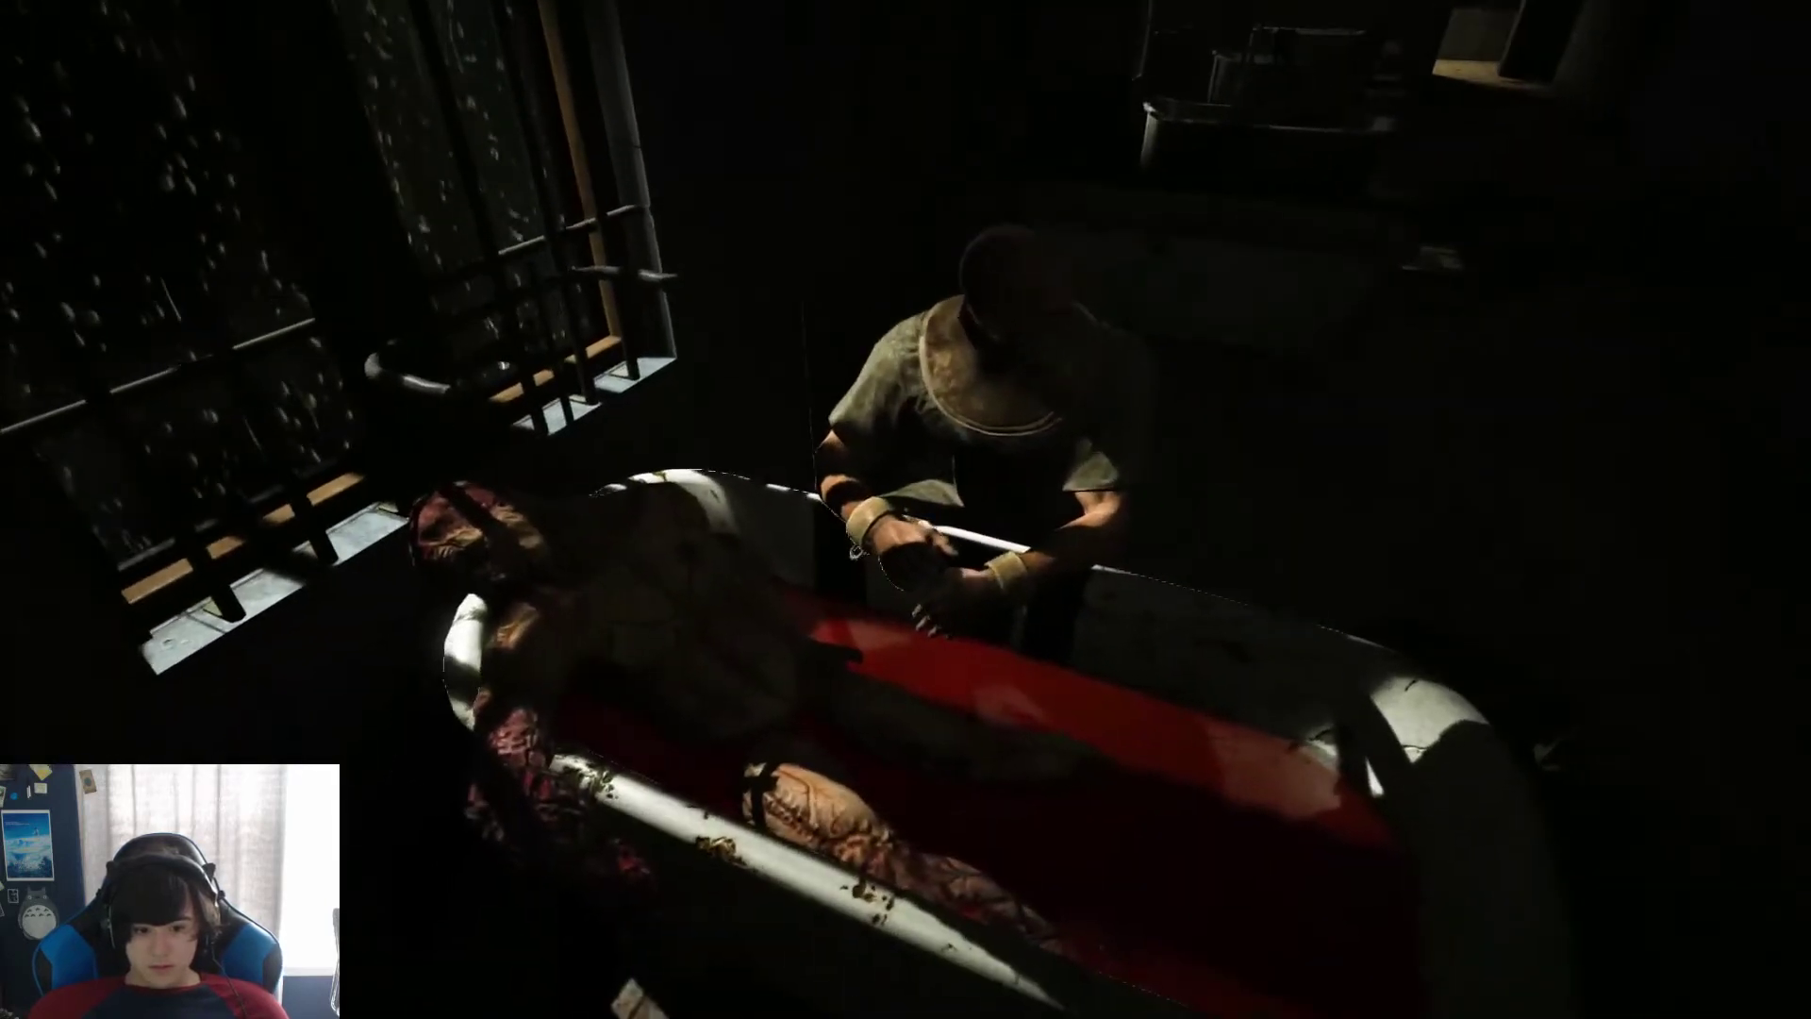
pyautogui.press('w')
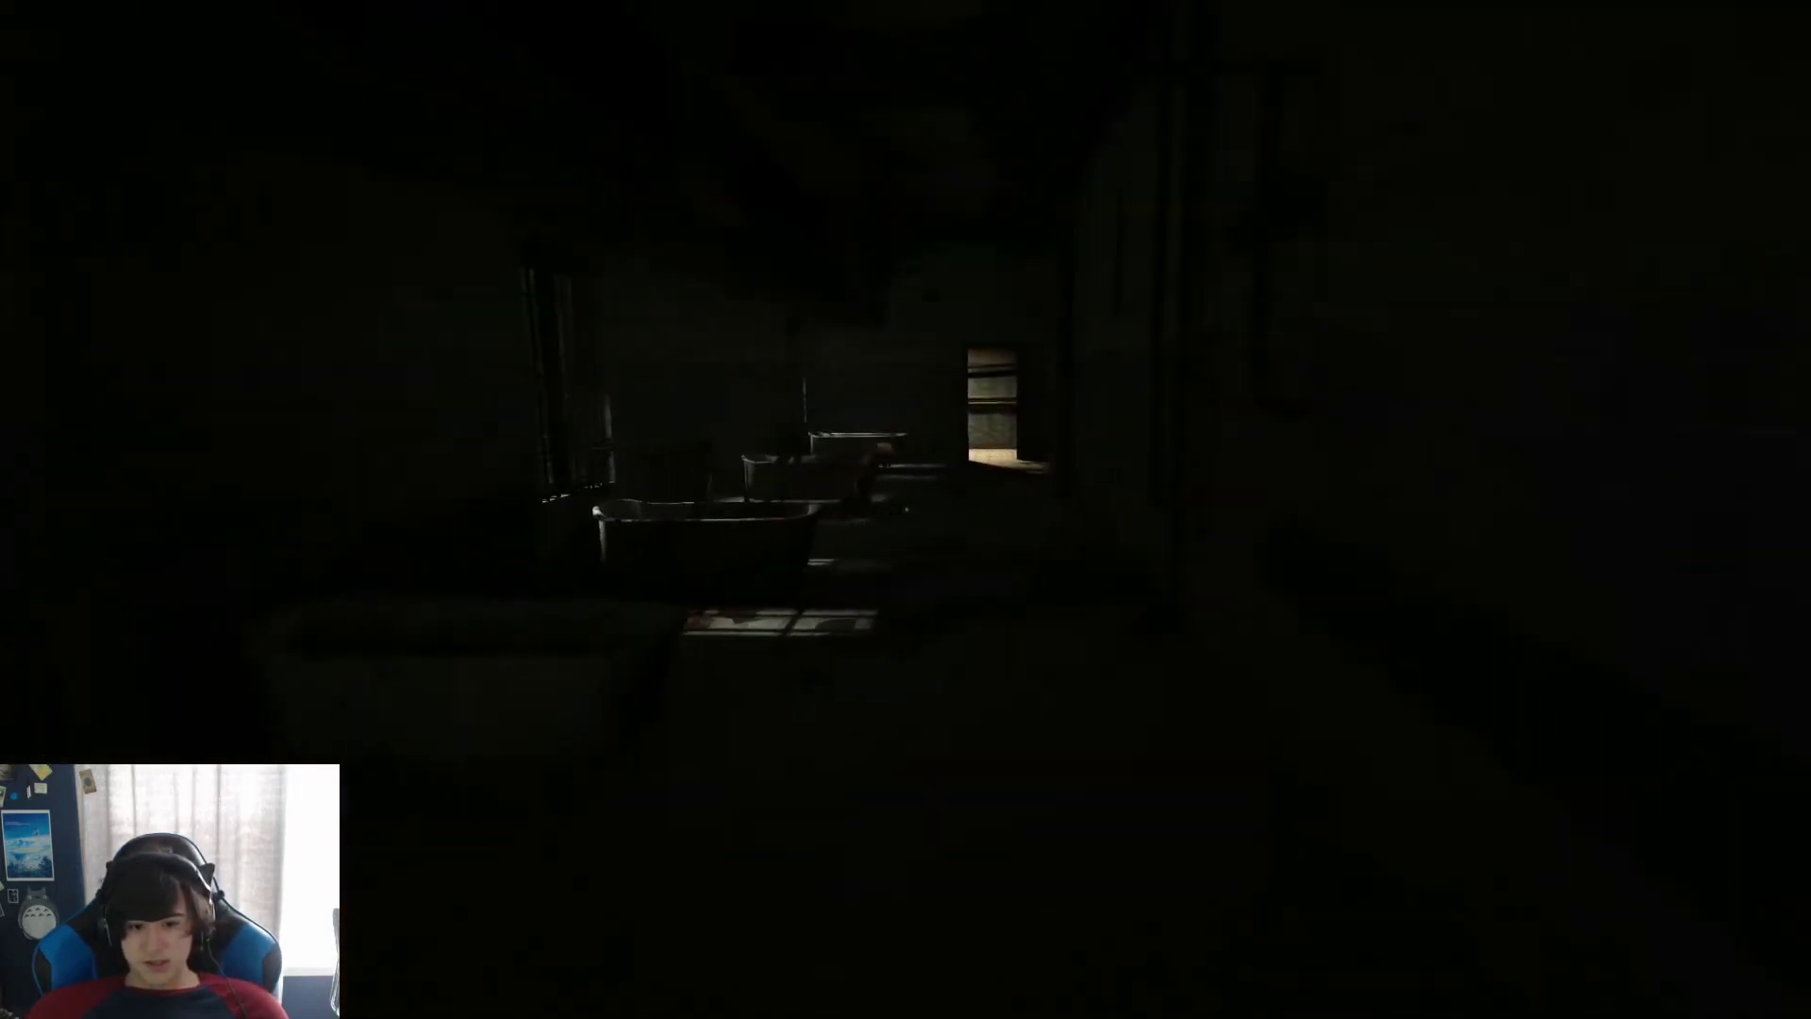
pyautogui.press('w')
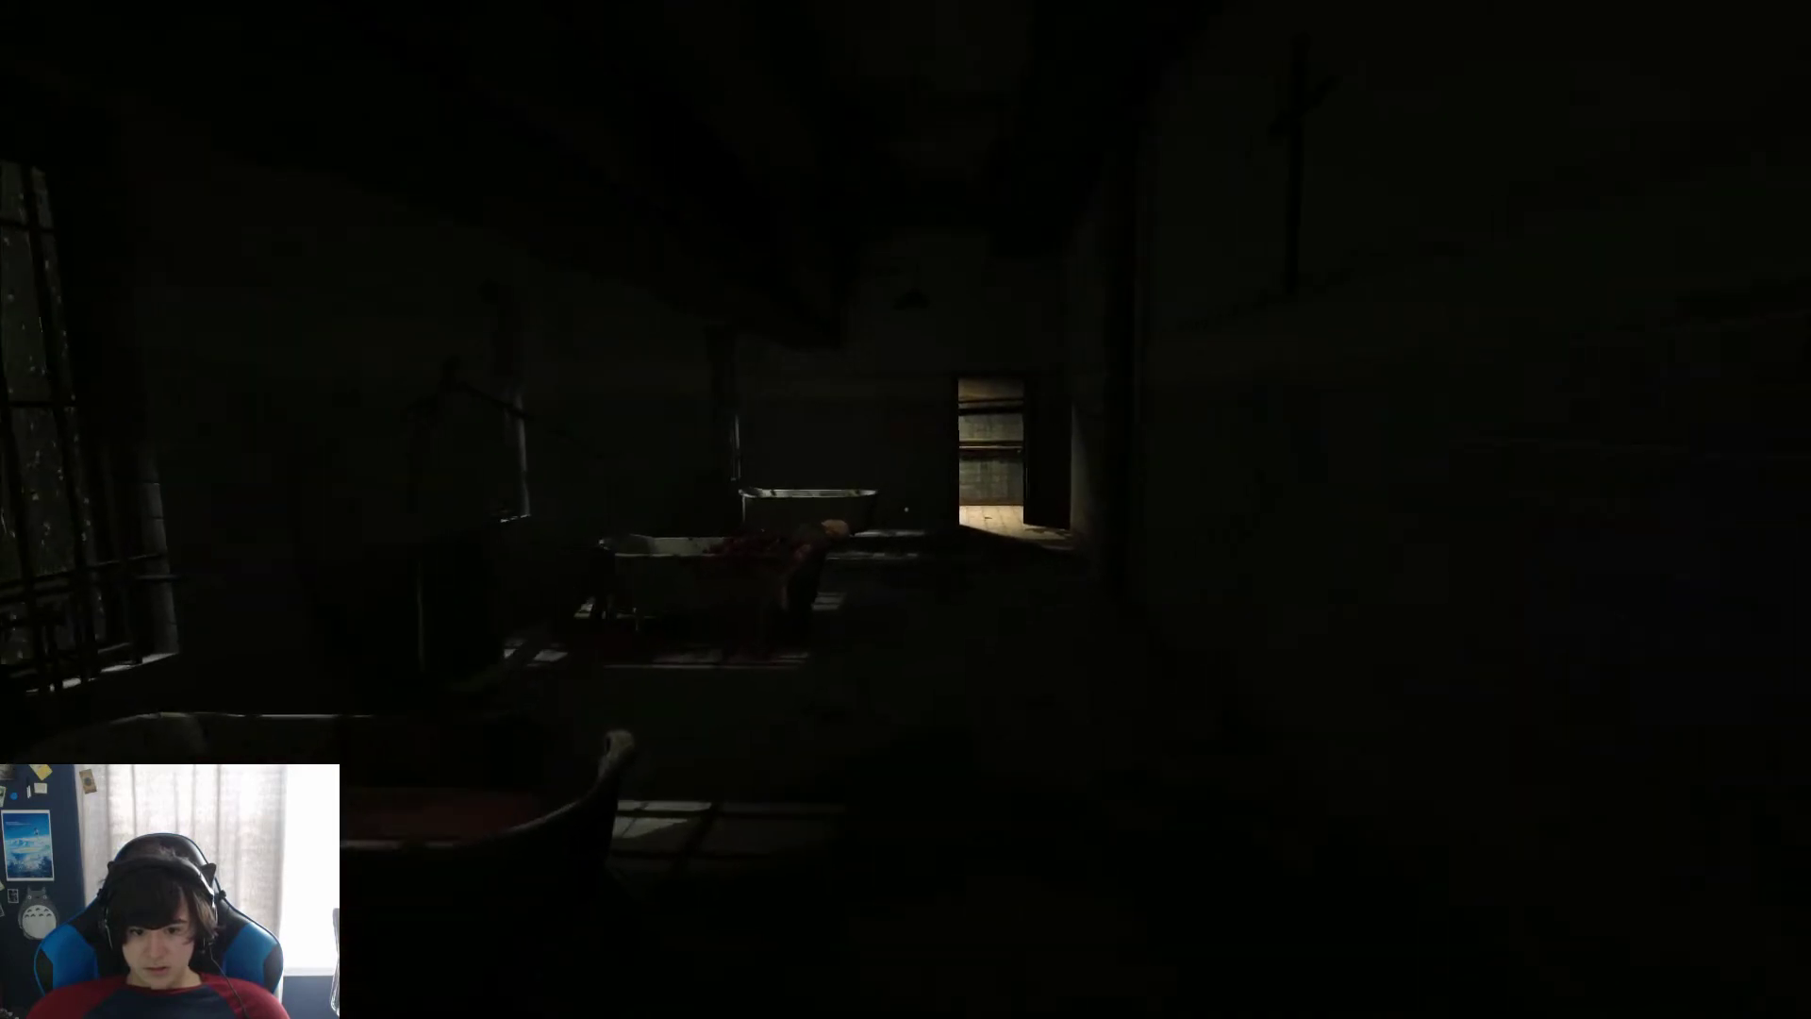
pyautogui.press('w')
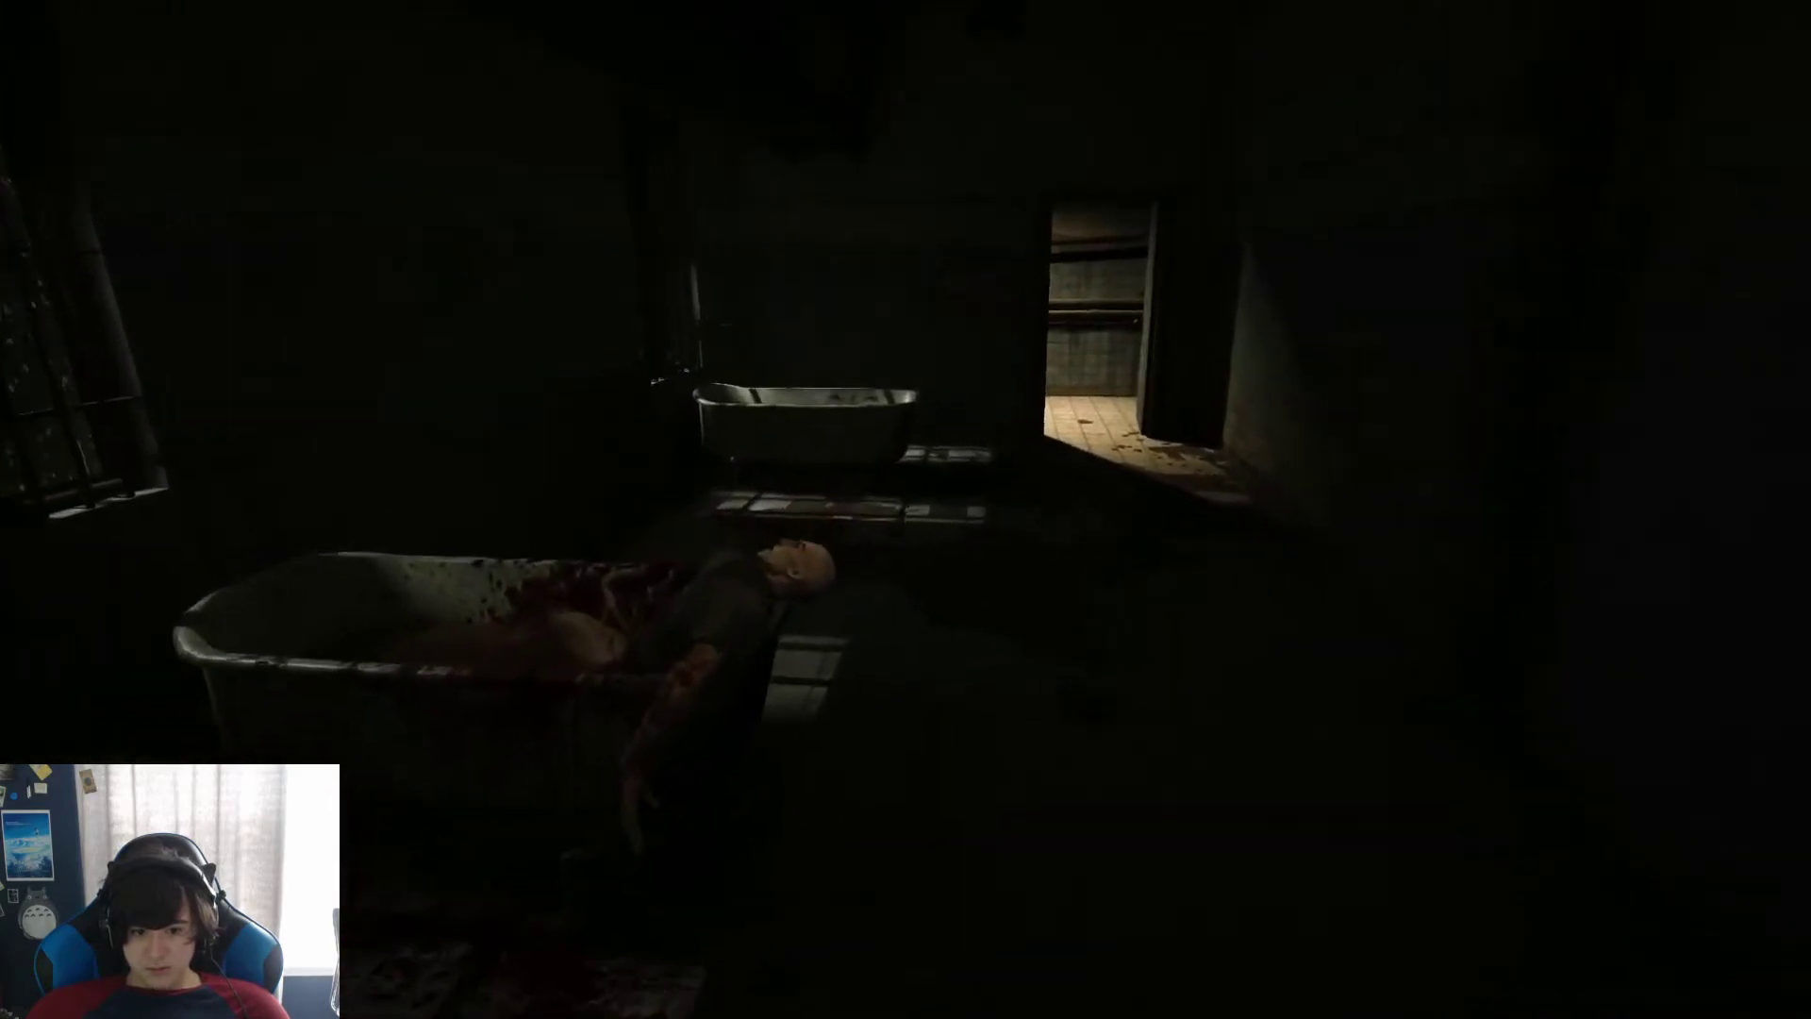
pyautogui.press('w')
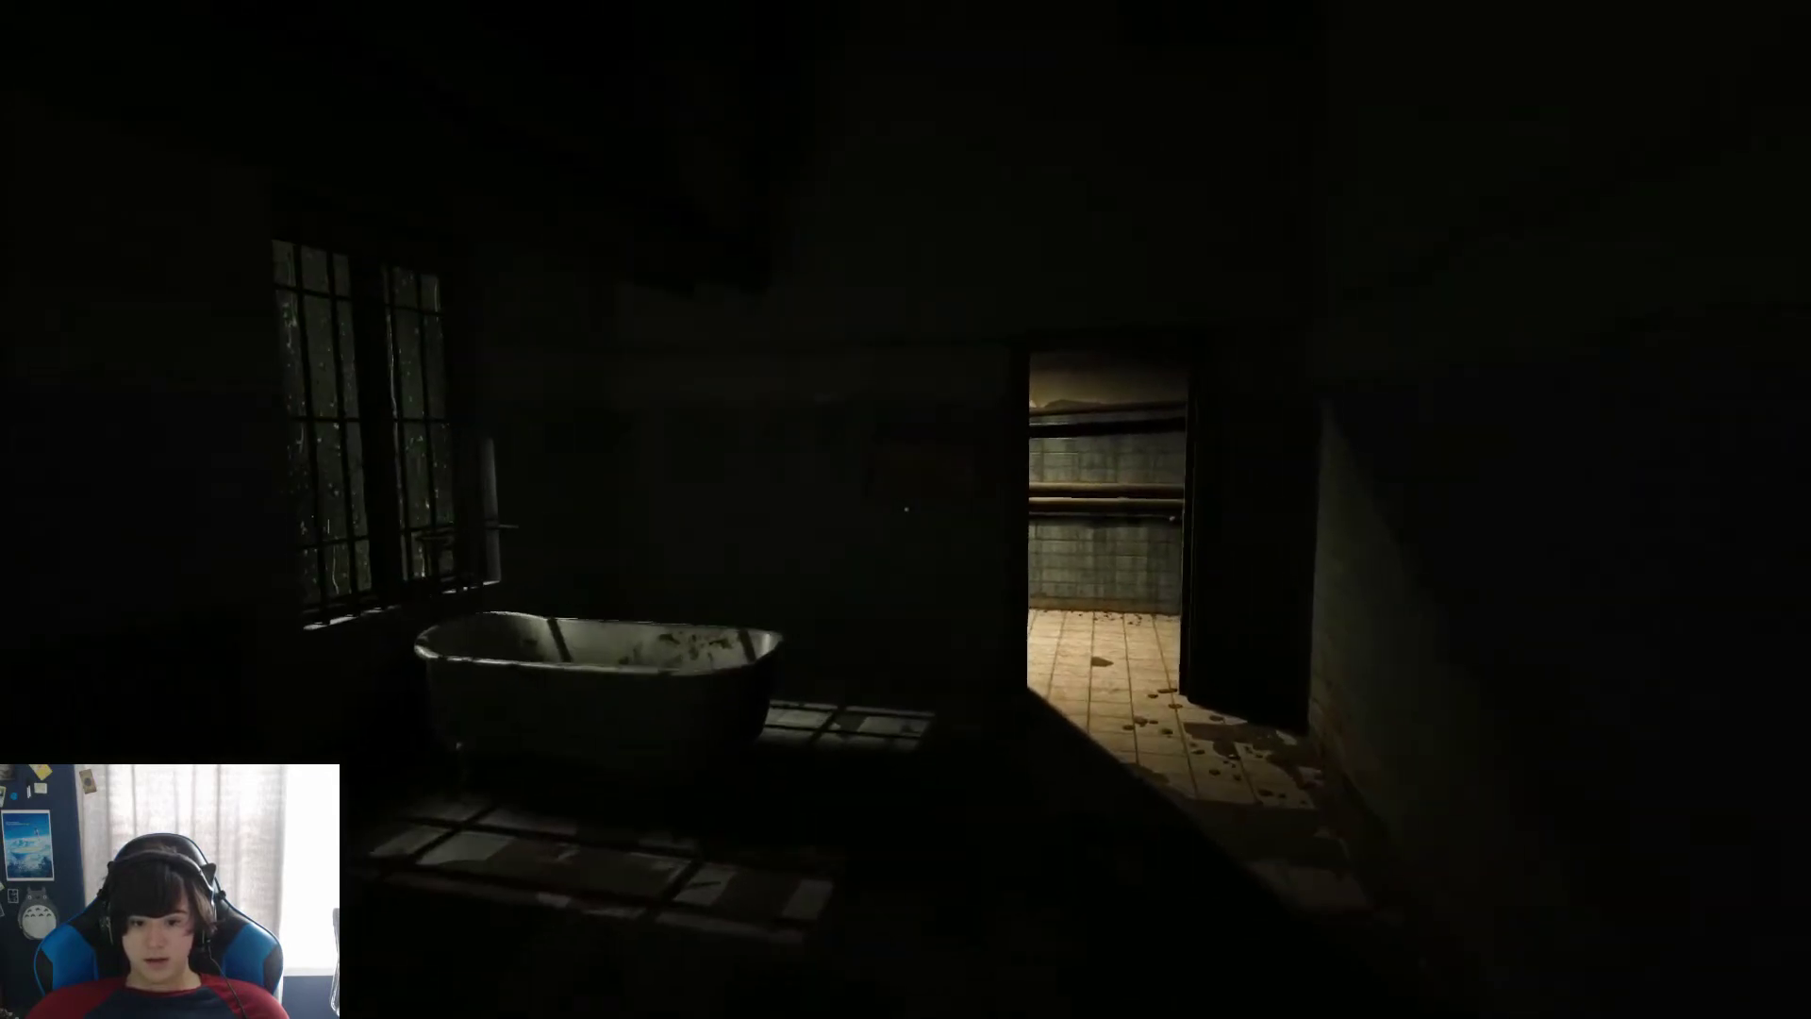
pyautogui.press('w')
pyautogui.press('w')
# Step: Enter the tiled room and scan the ceiling pipes with the night-vision camcorder
pyautogui.press('w')
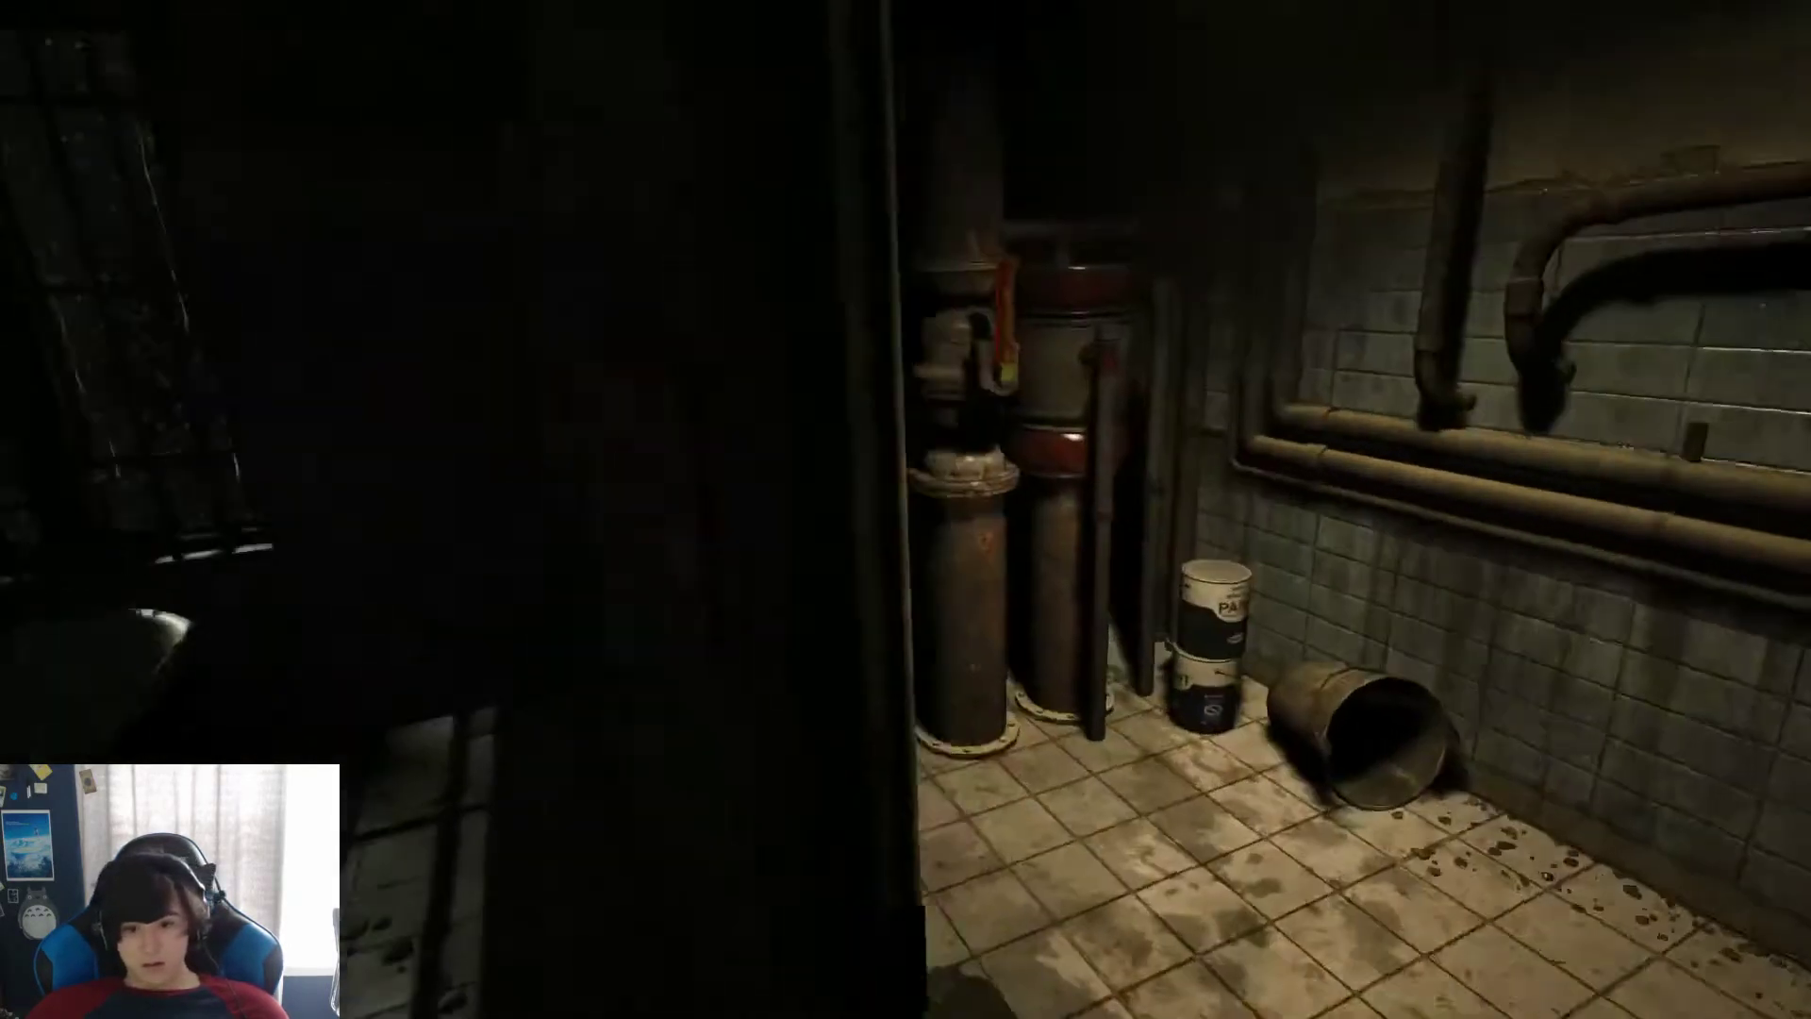
pyautogui.press('w')
pyautogui.press('w')
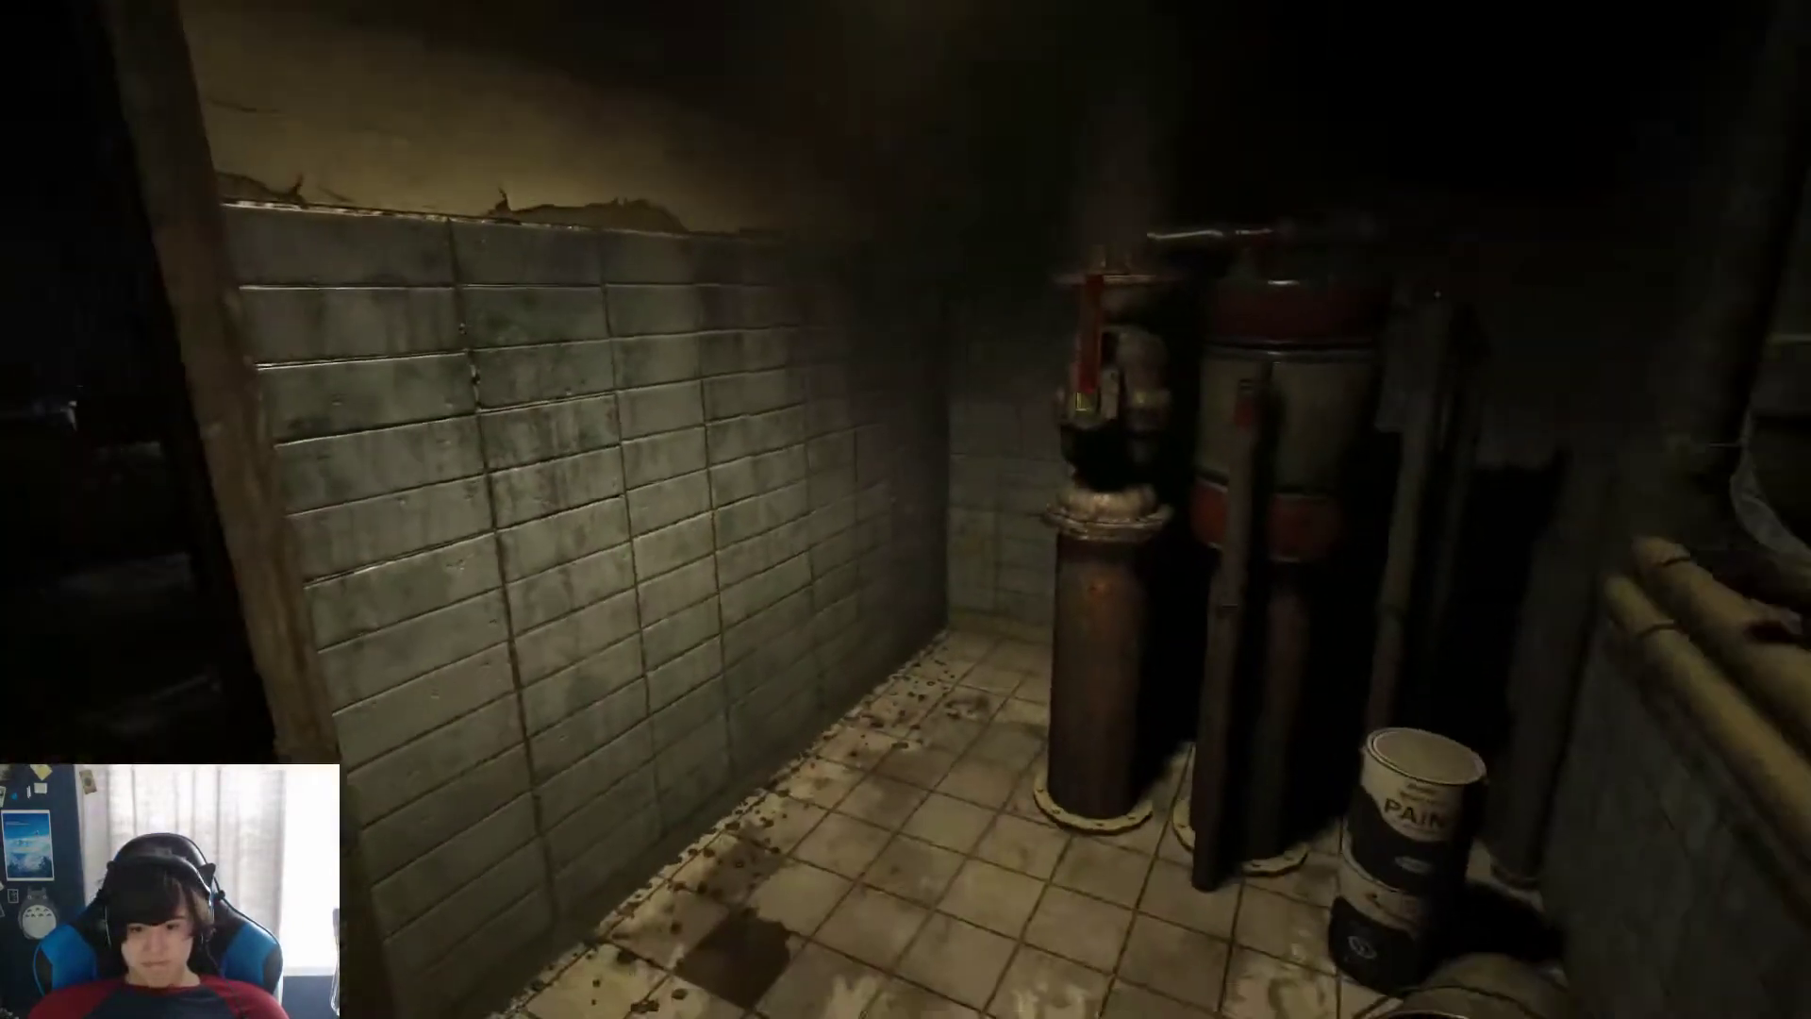
pyautogui.rightClick(906, 509)
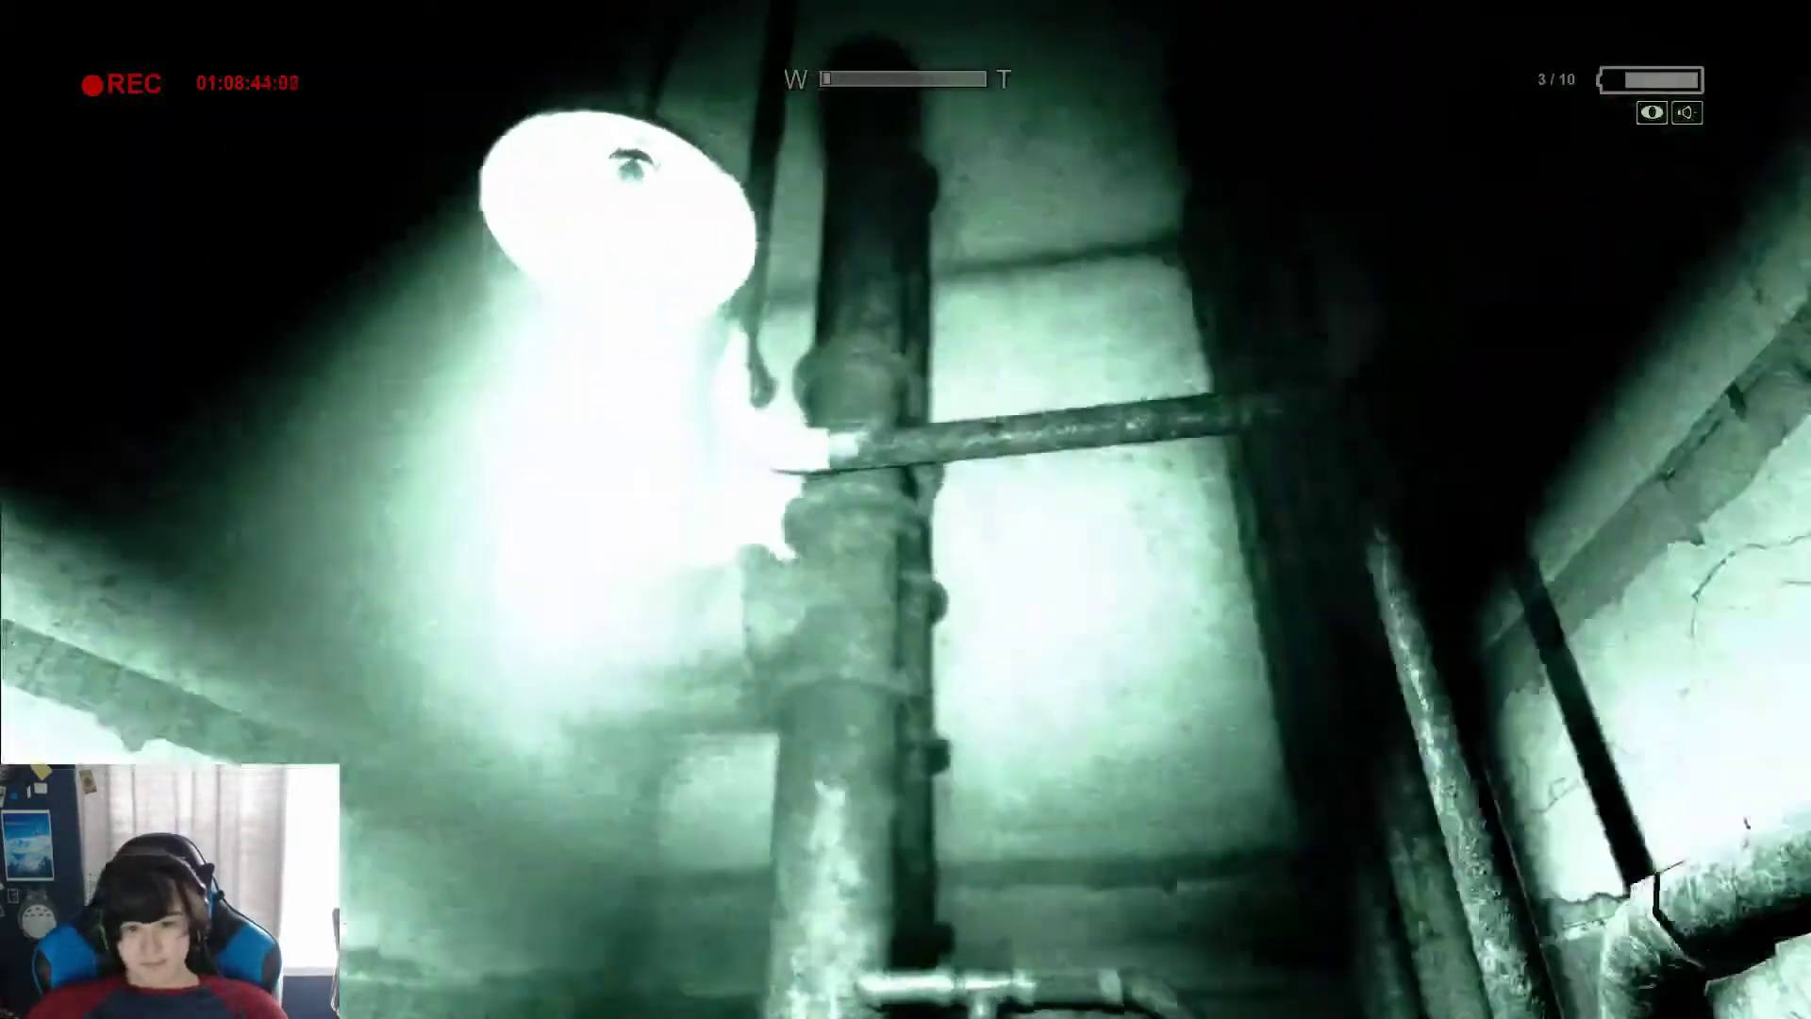
pyautogui.press('f')
pyautogui.rightClick(907, 509)
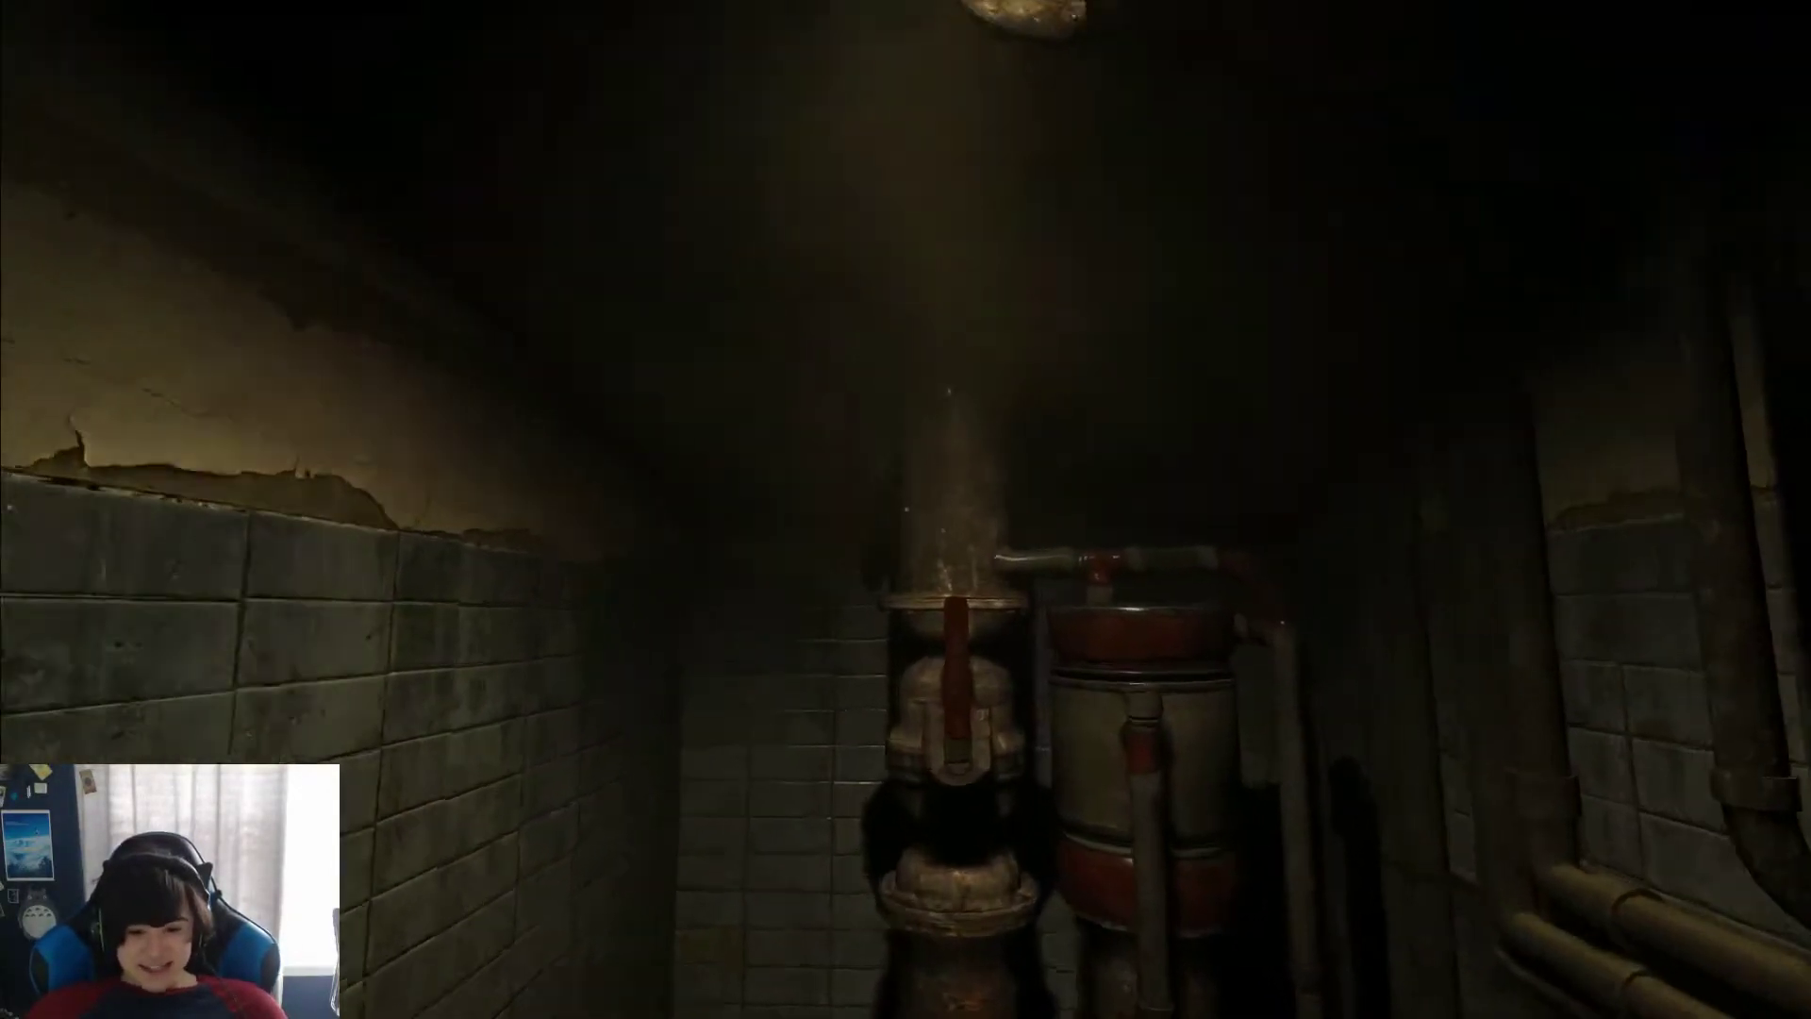
pyautogui.press('w')
# Step: Look around the pipe room, line up with the door, and pause the game
pyautogui.moveTo(905, 509); pyautogui.dragTo(1274, 510)
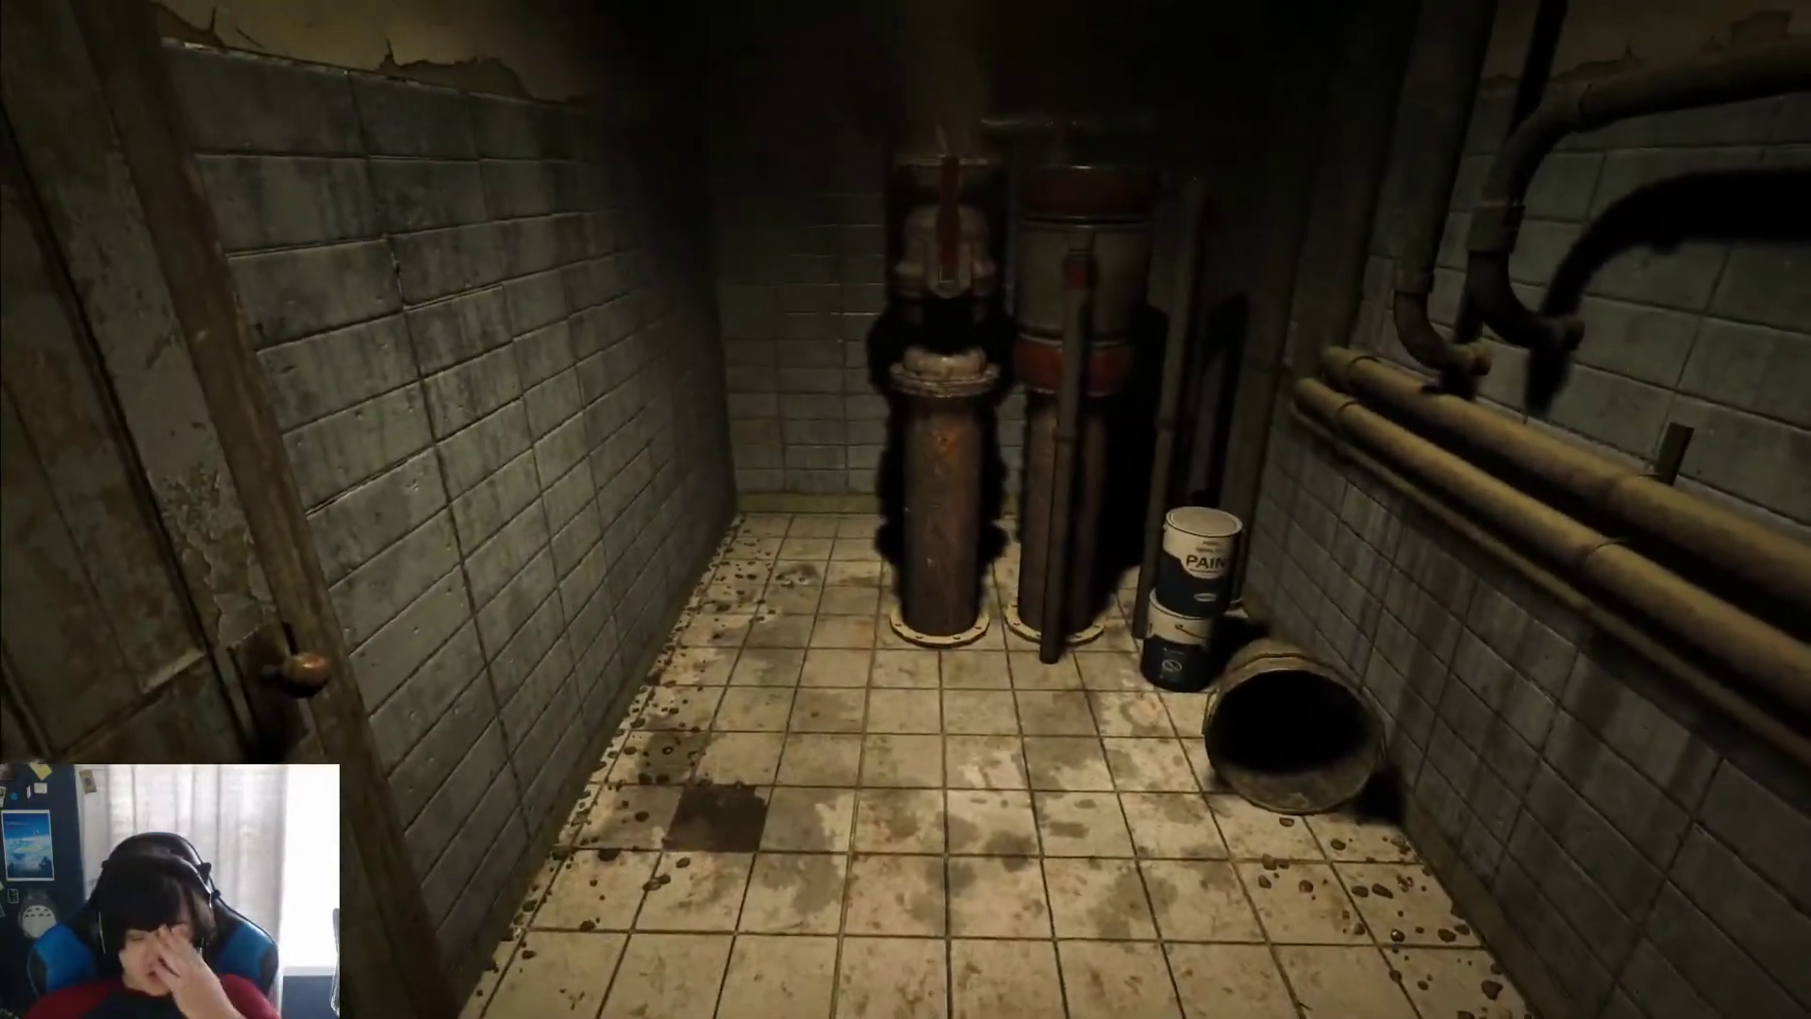
pyautogui.moveTo(906, 510); pyautogui.dragTo(567, 510)
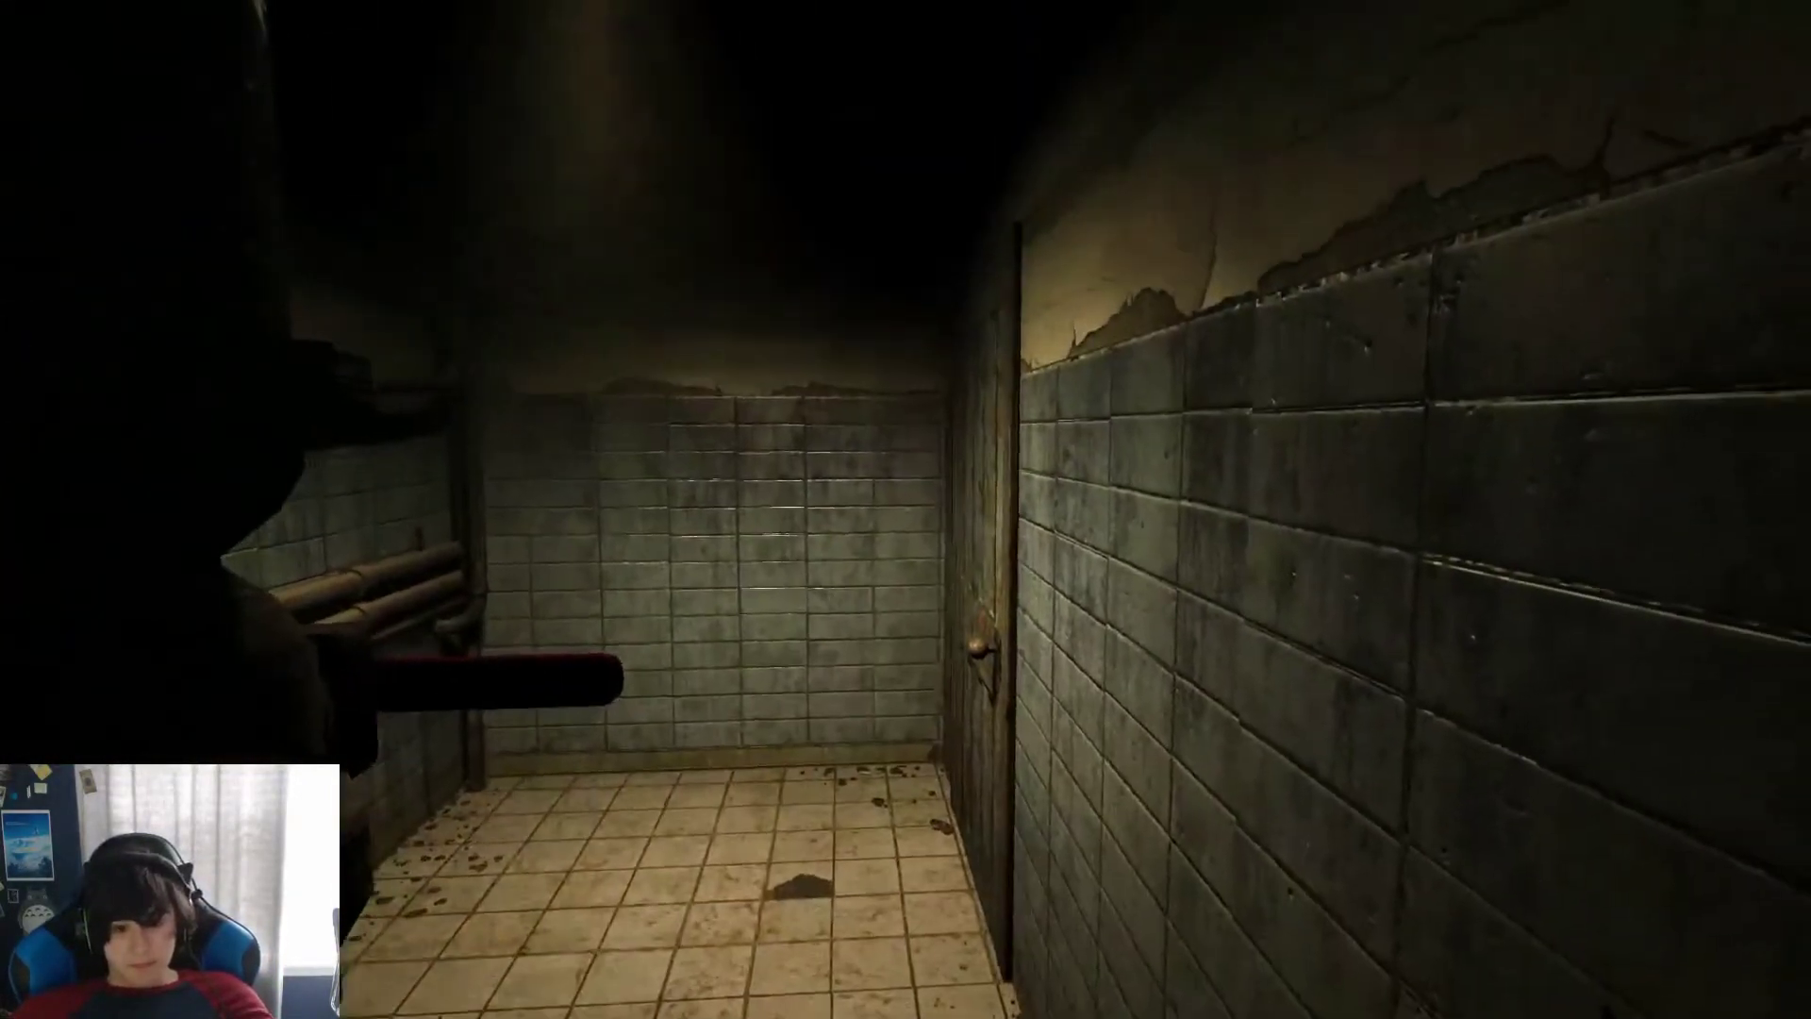
pyautogui.press('w')
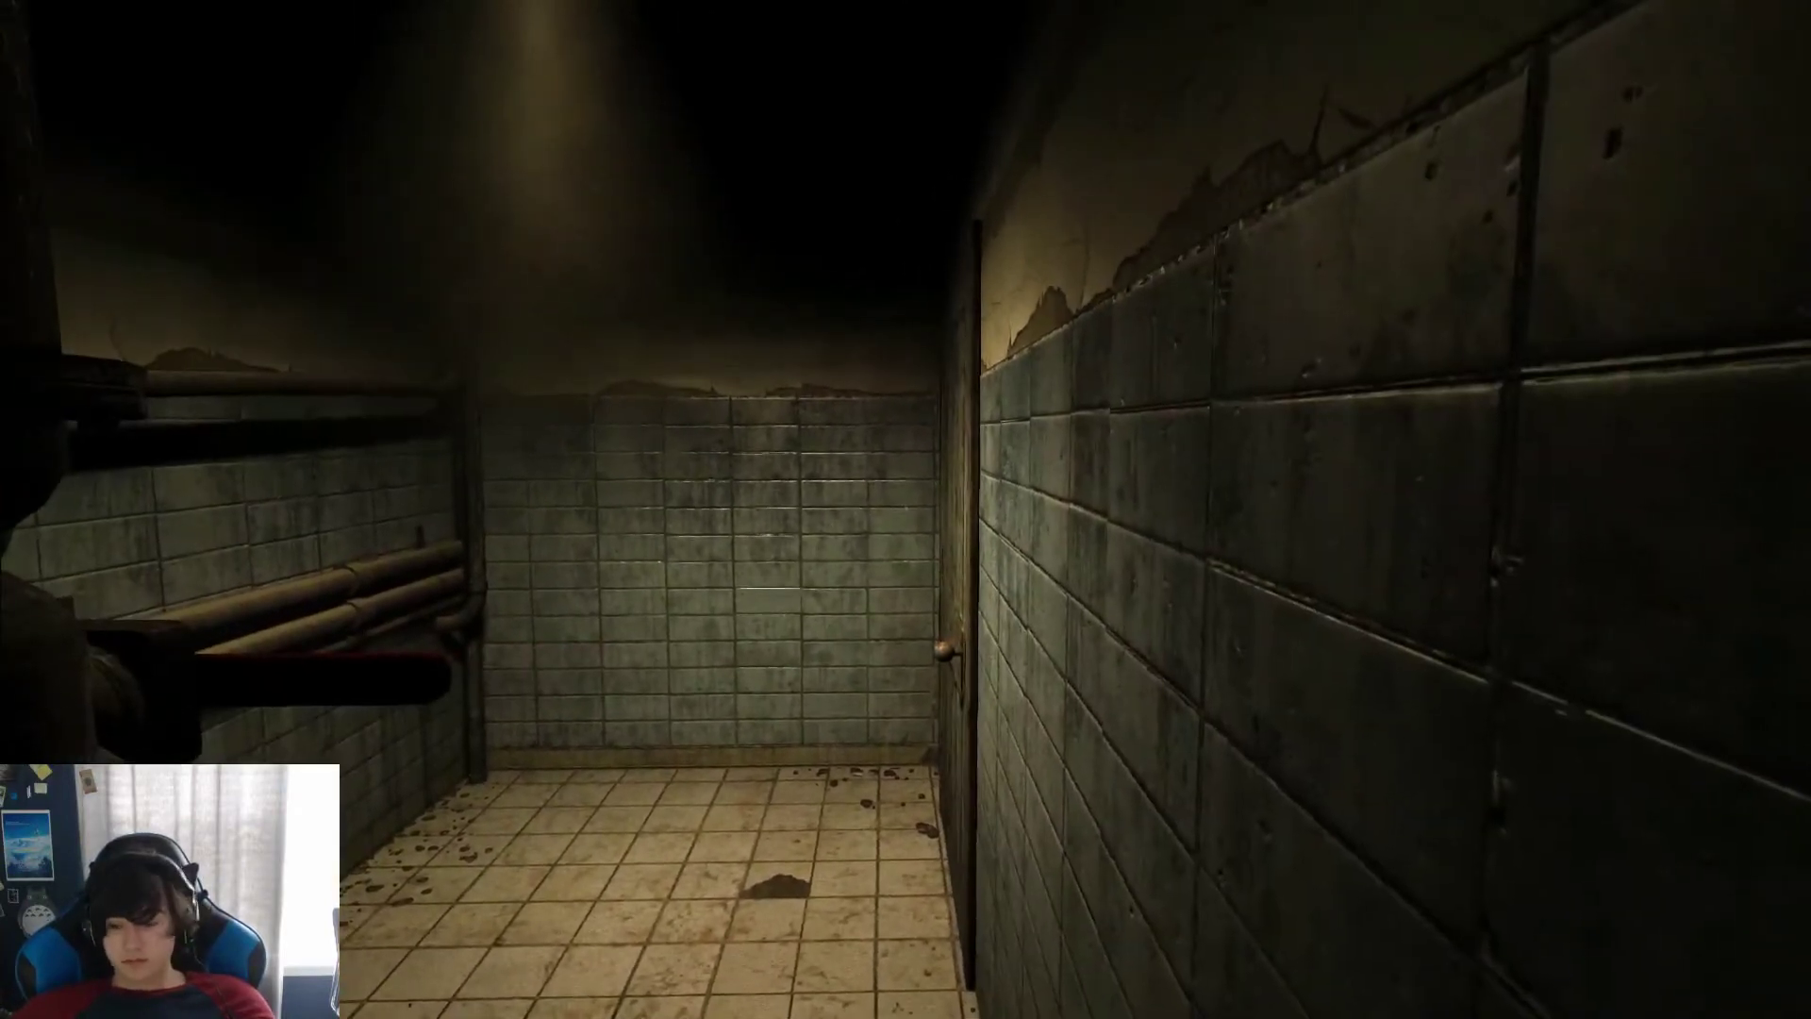
pyautogui.press('a')
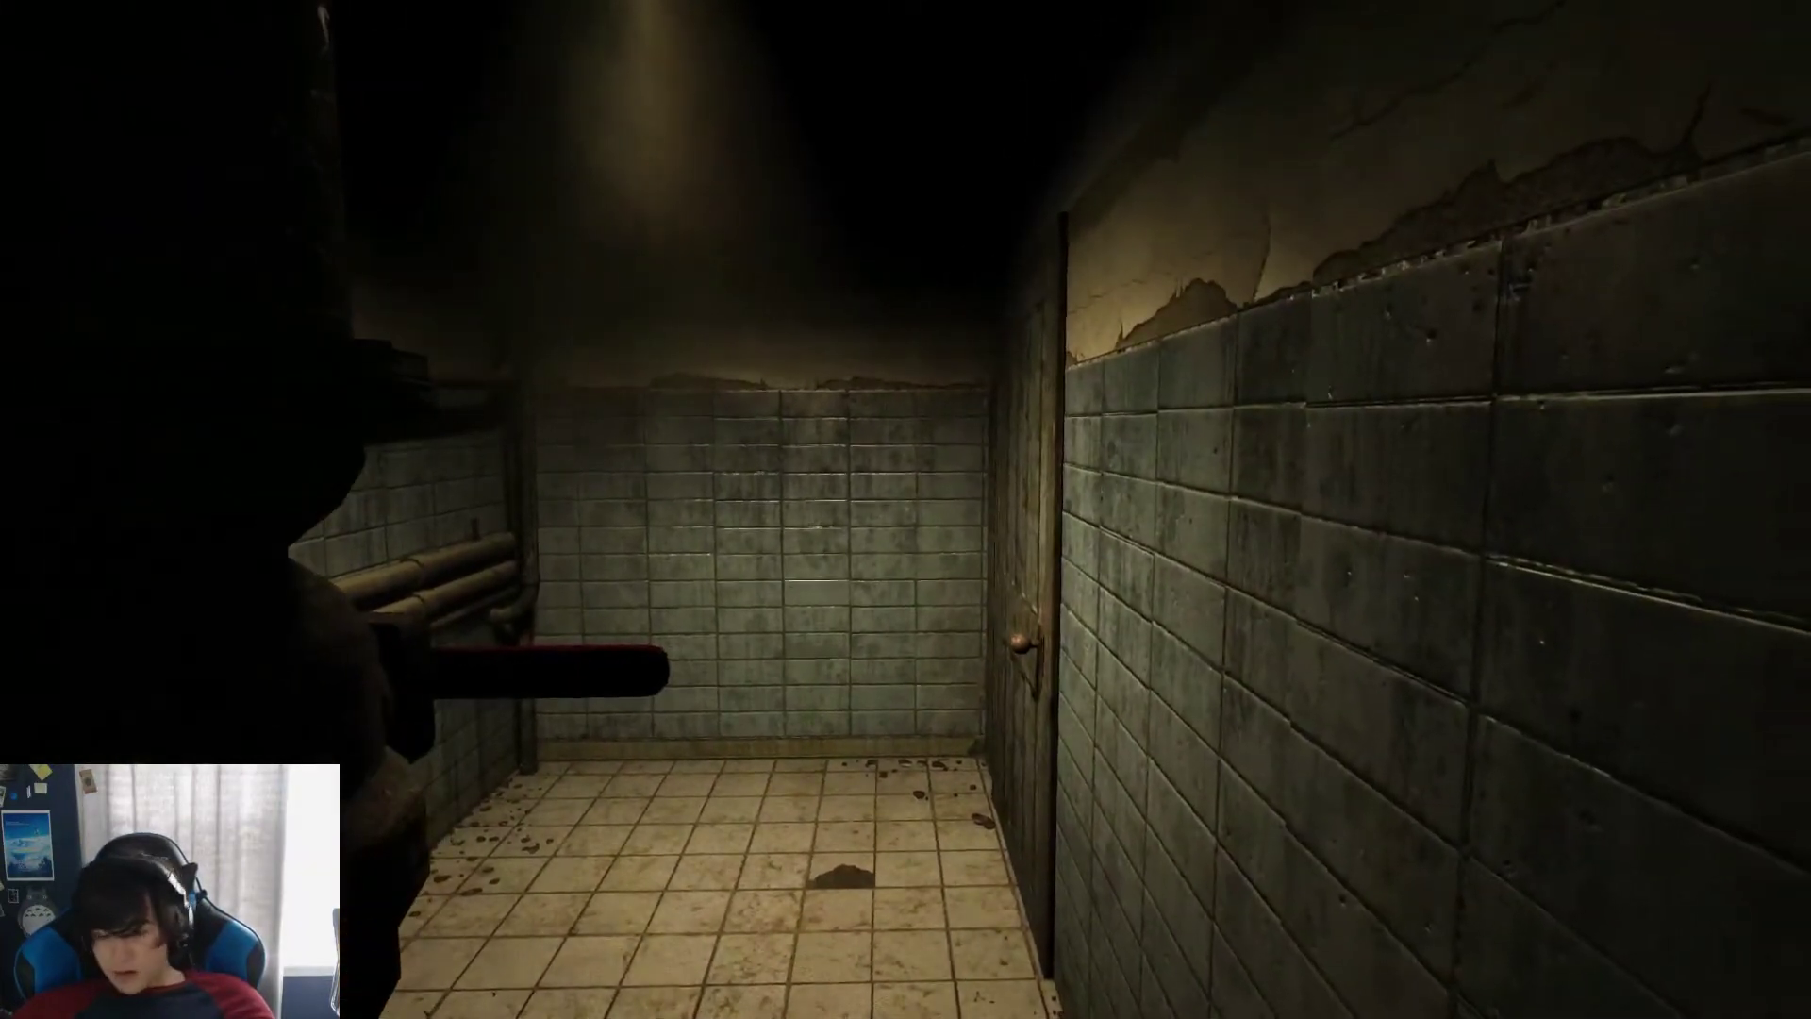
pyautogui.press('Escape')
pyautogui.press('Escape')
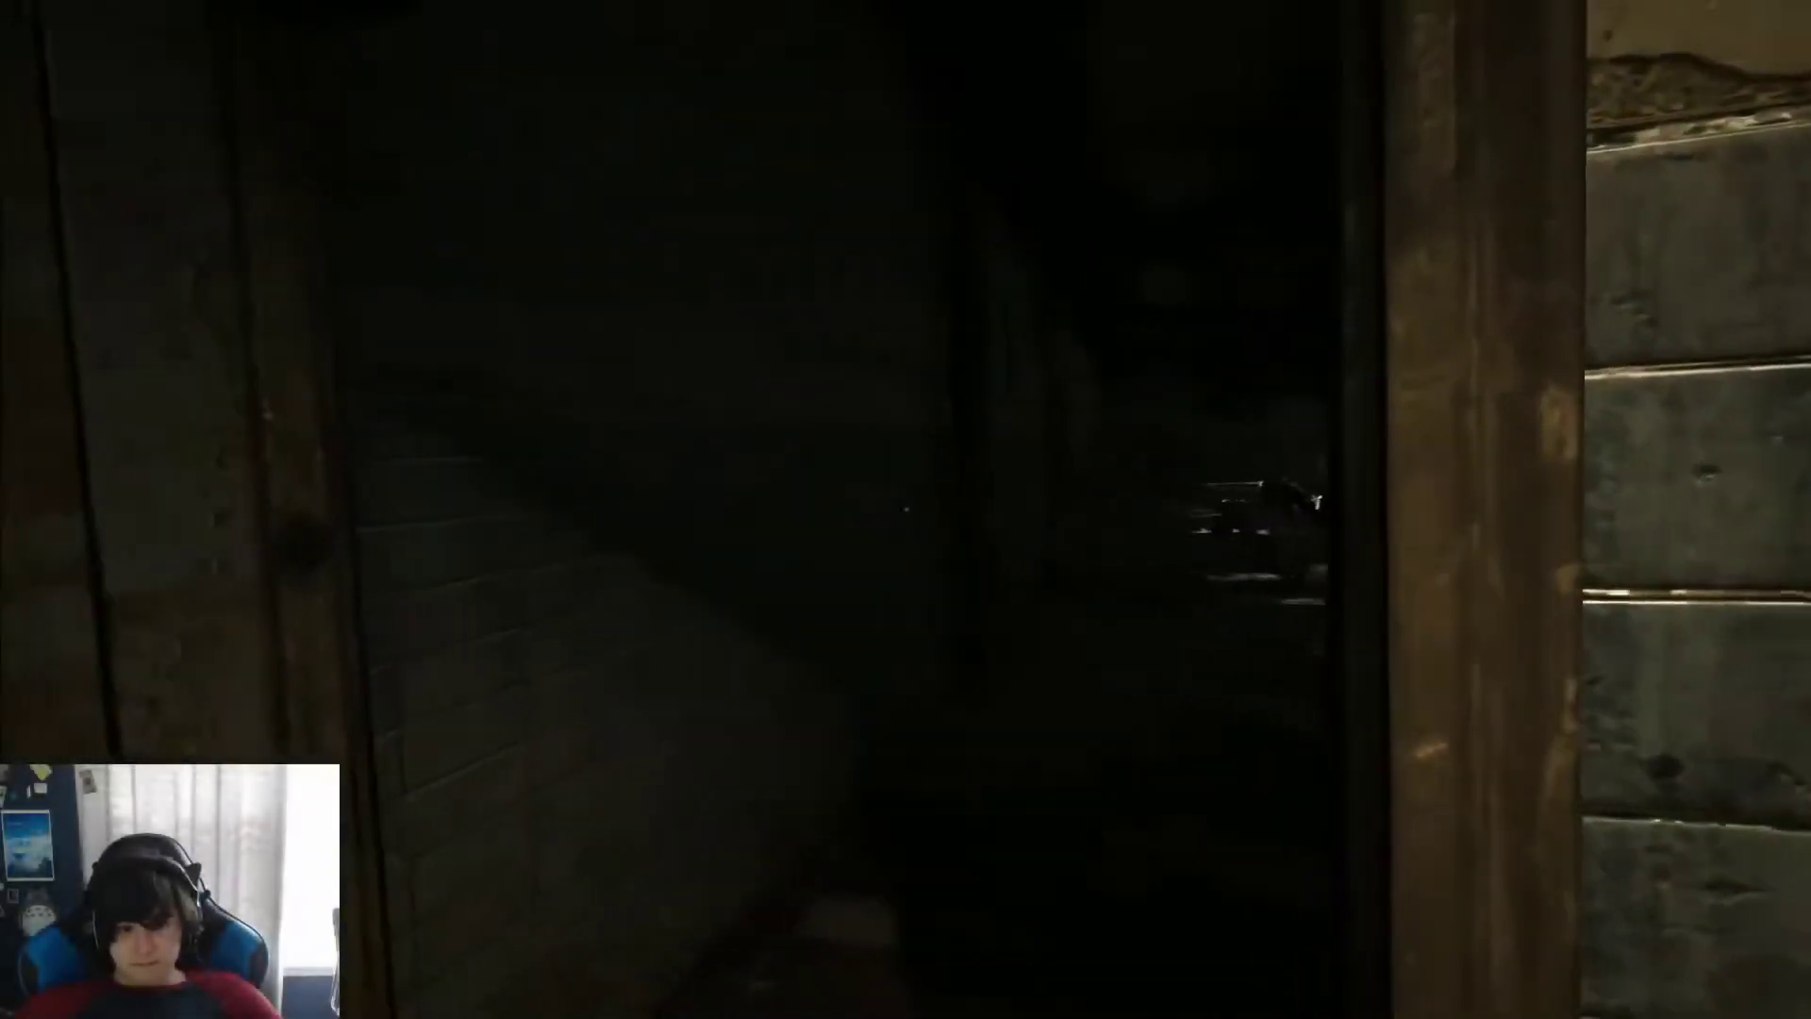
# Step: Walk back into the bathtub room and briefly view it through the camcorder
pyautogui.press('w')
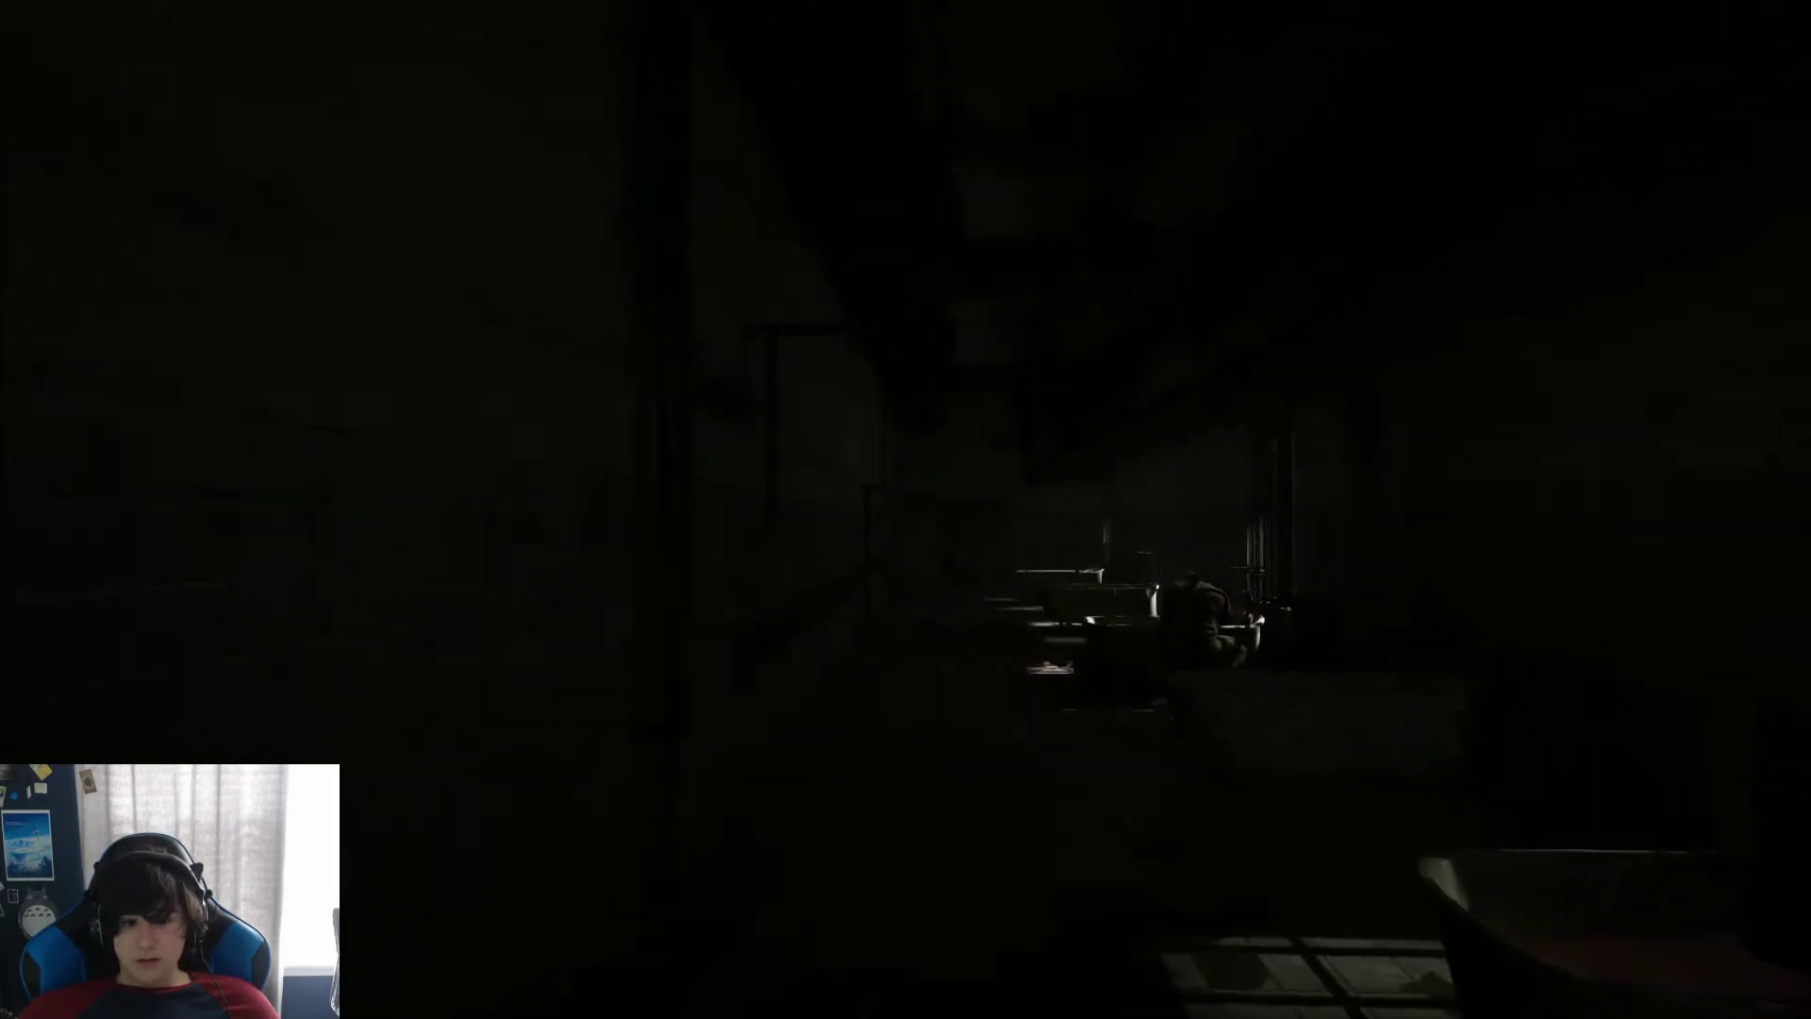
pyautogui.rightClick(905, 510)
pyautogui.rightClick(905, 509)
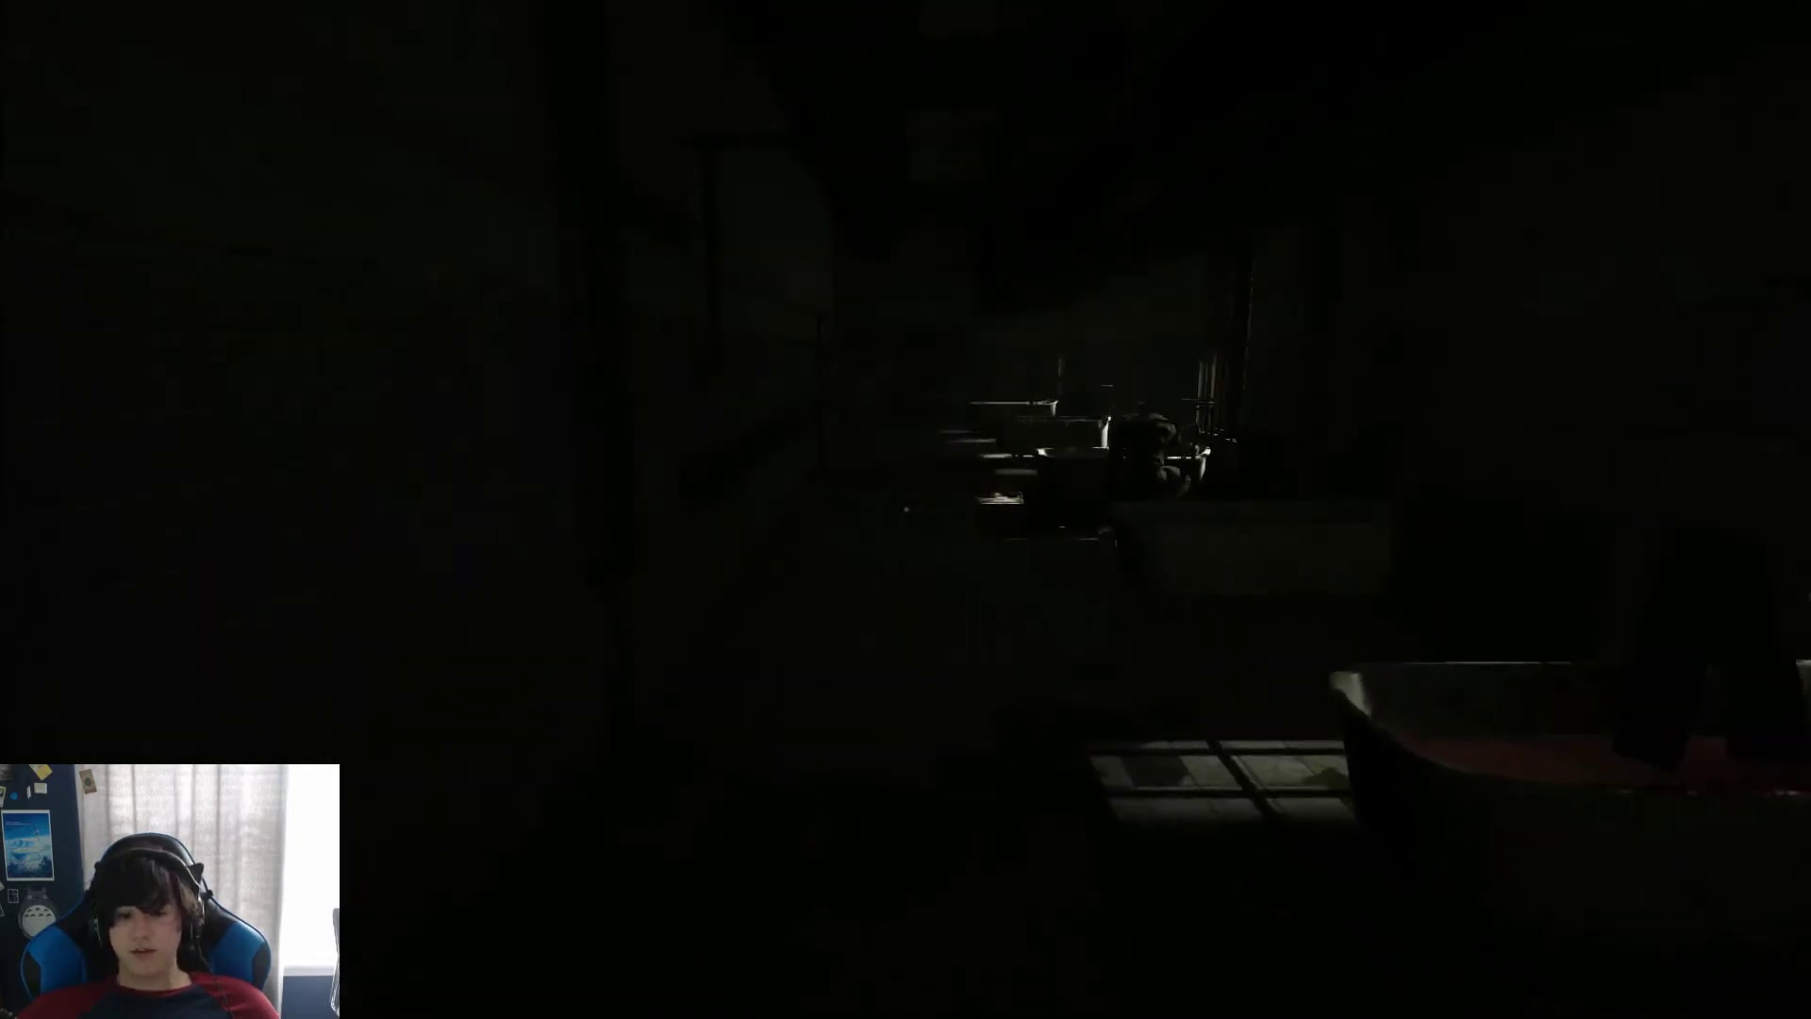
pyautogui.press('w')
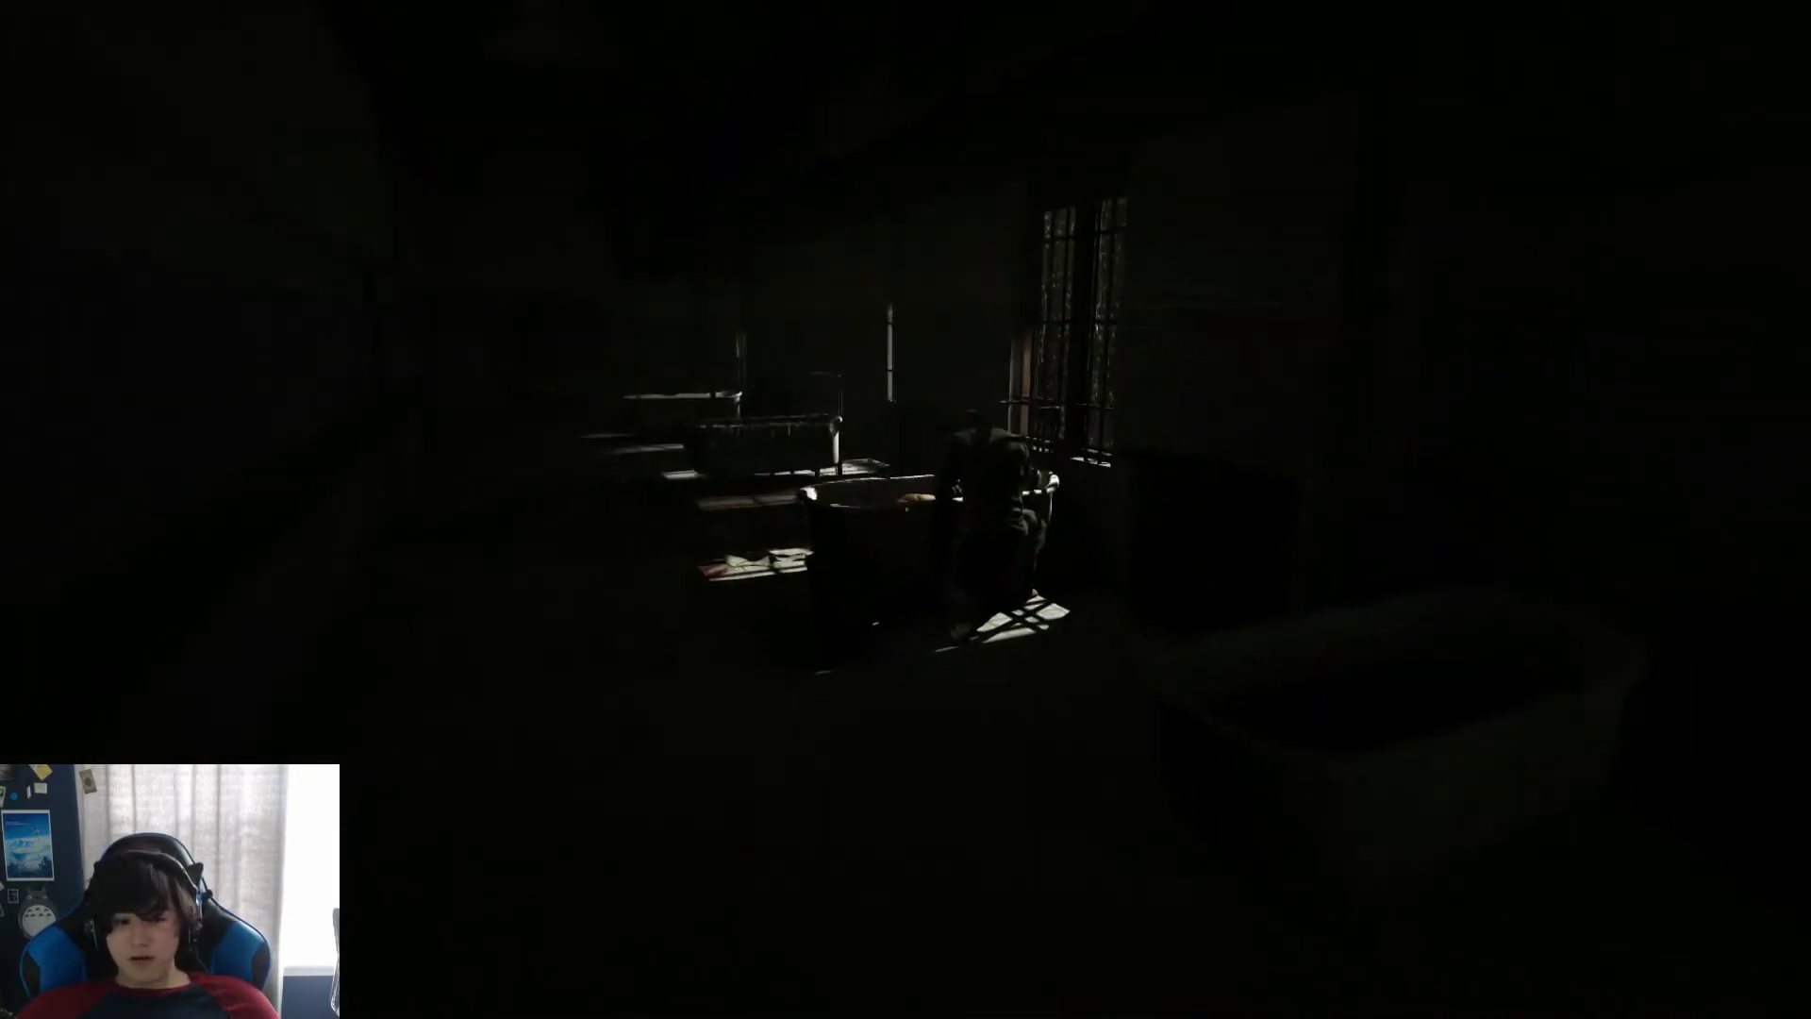
# Step: Walk past the figure at the bathtub into the dark shelf-lined storage corridor
pyautogui.press('w')
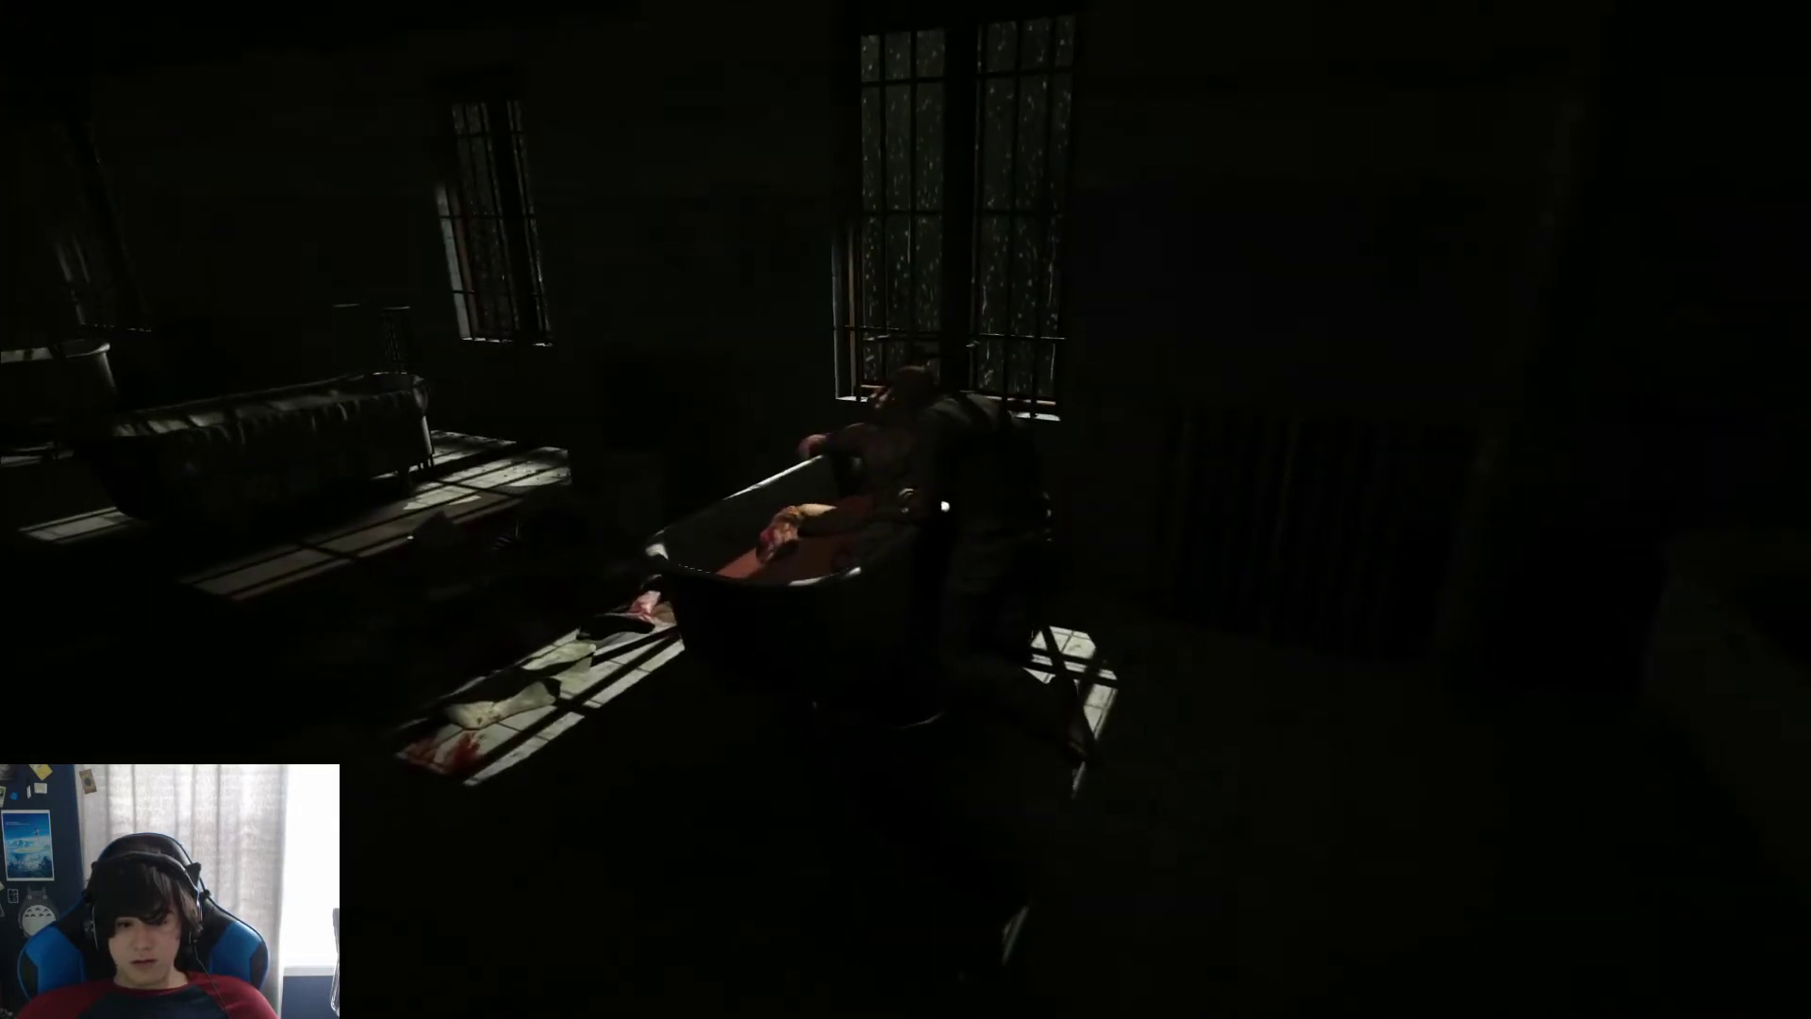
pyautogui.press('w')
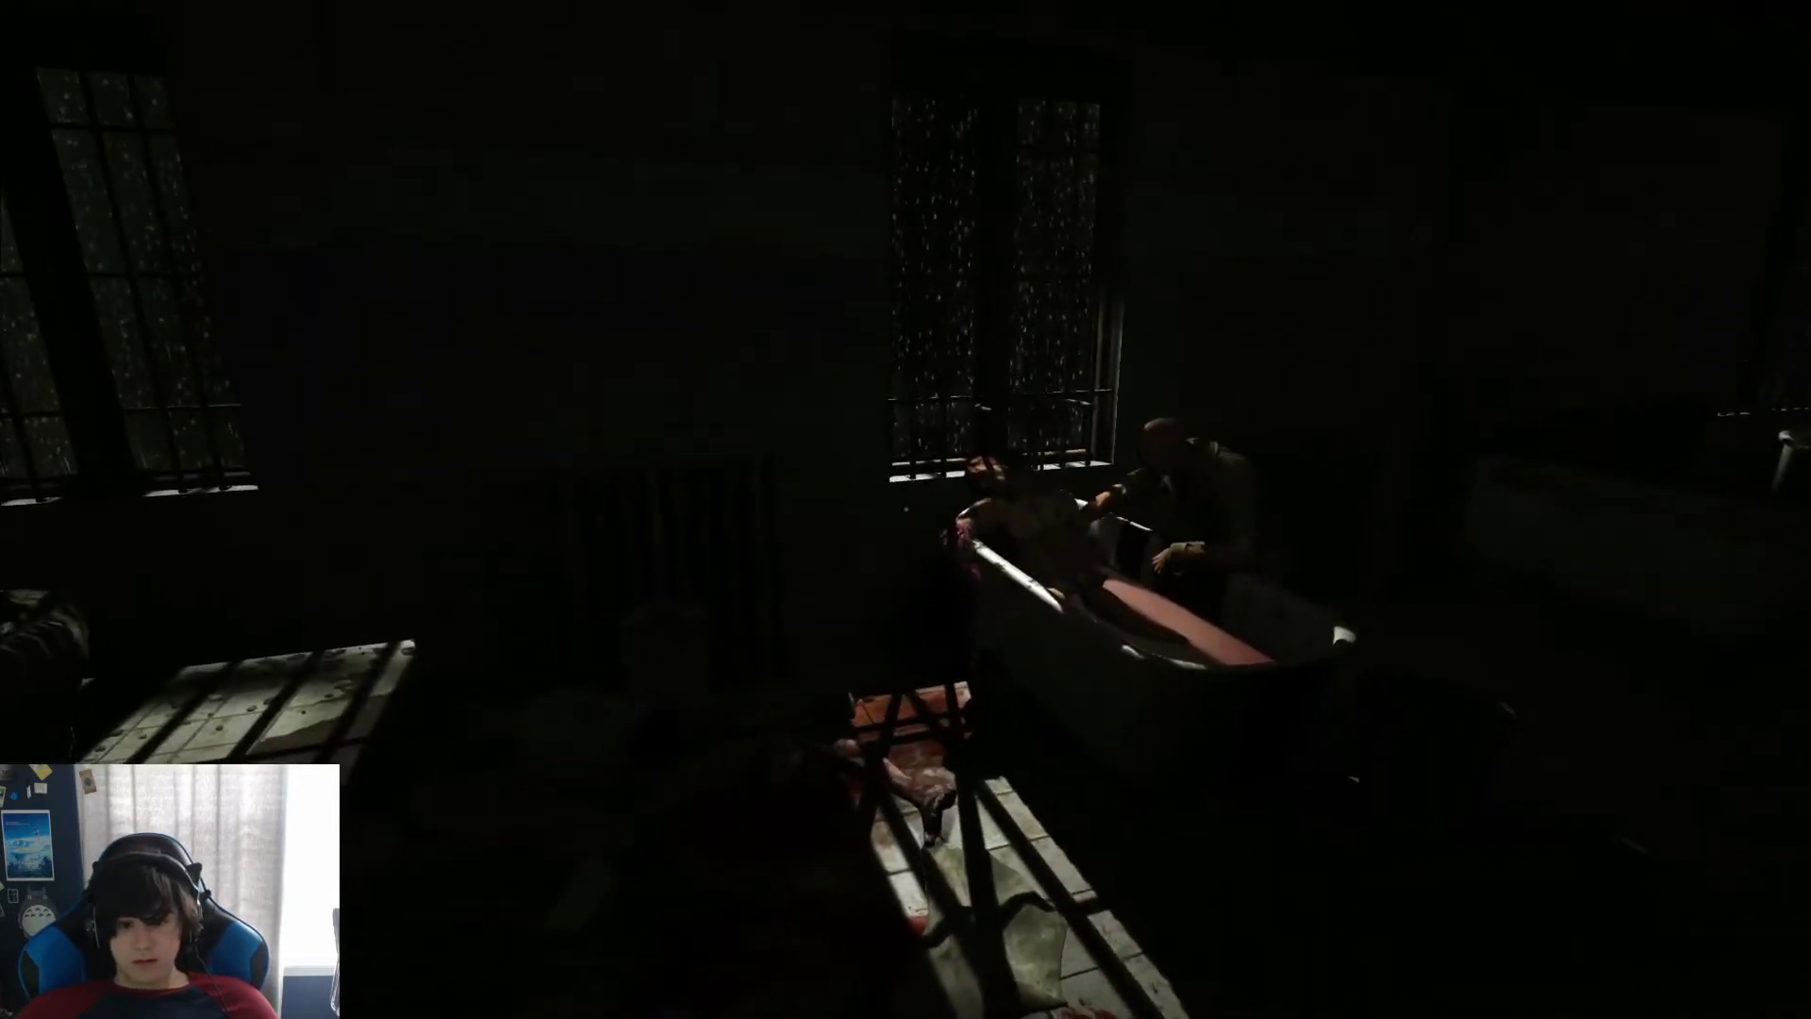
pyautogui.press('w')
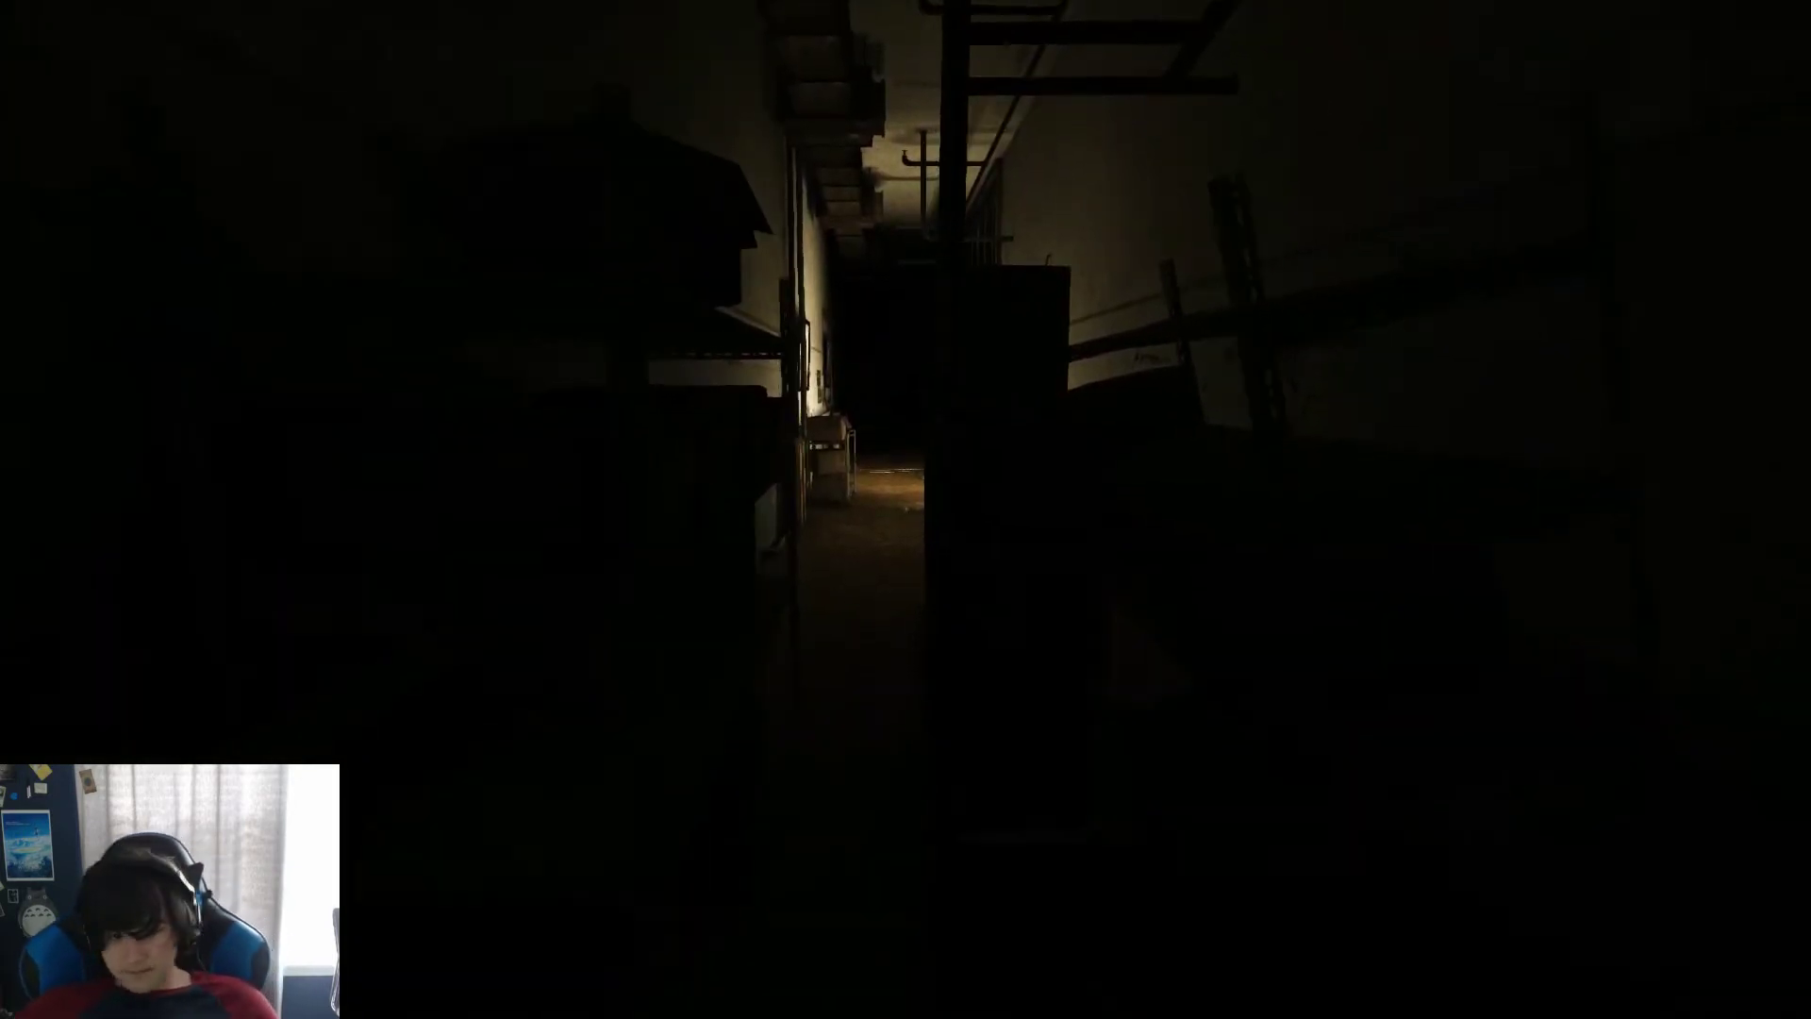
# Step: Walk along the peeling corridor past the shelves, trolley and picture toward the side doorway
pyautogui.press('w')
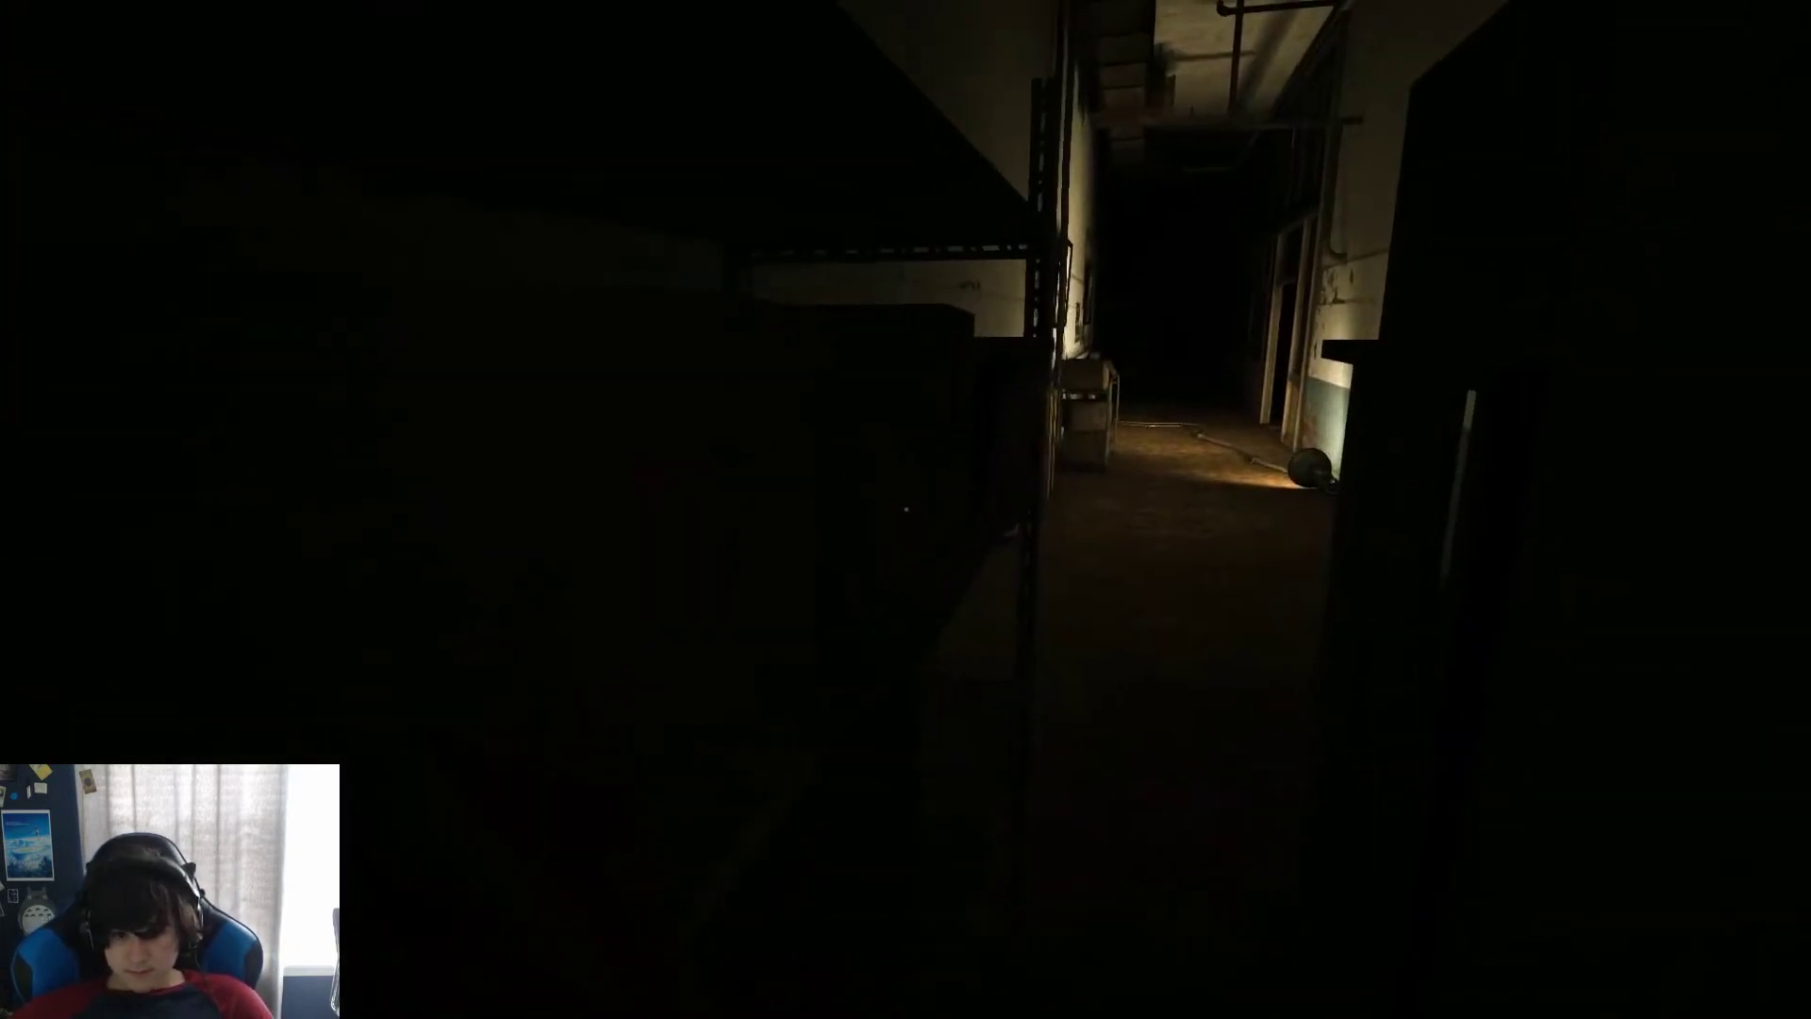
pyautogui.press('w')
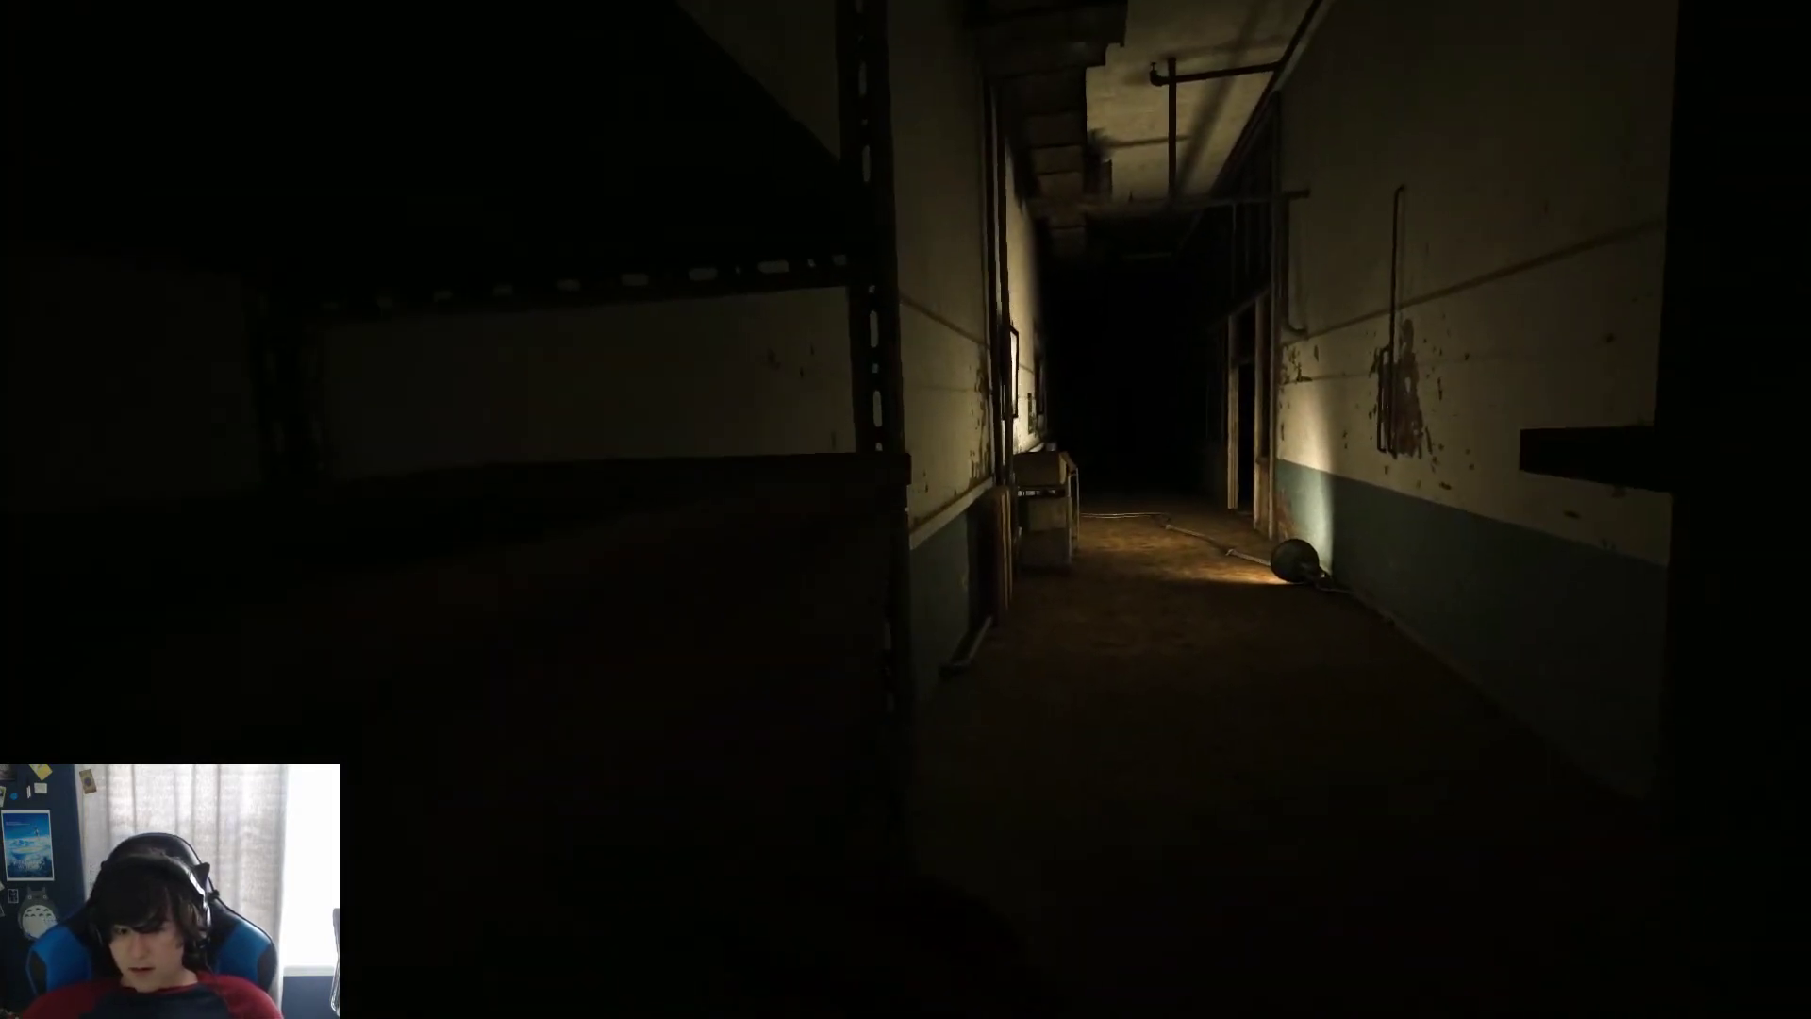
pyautogui.press('w')
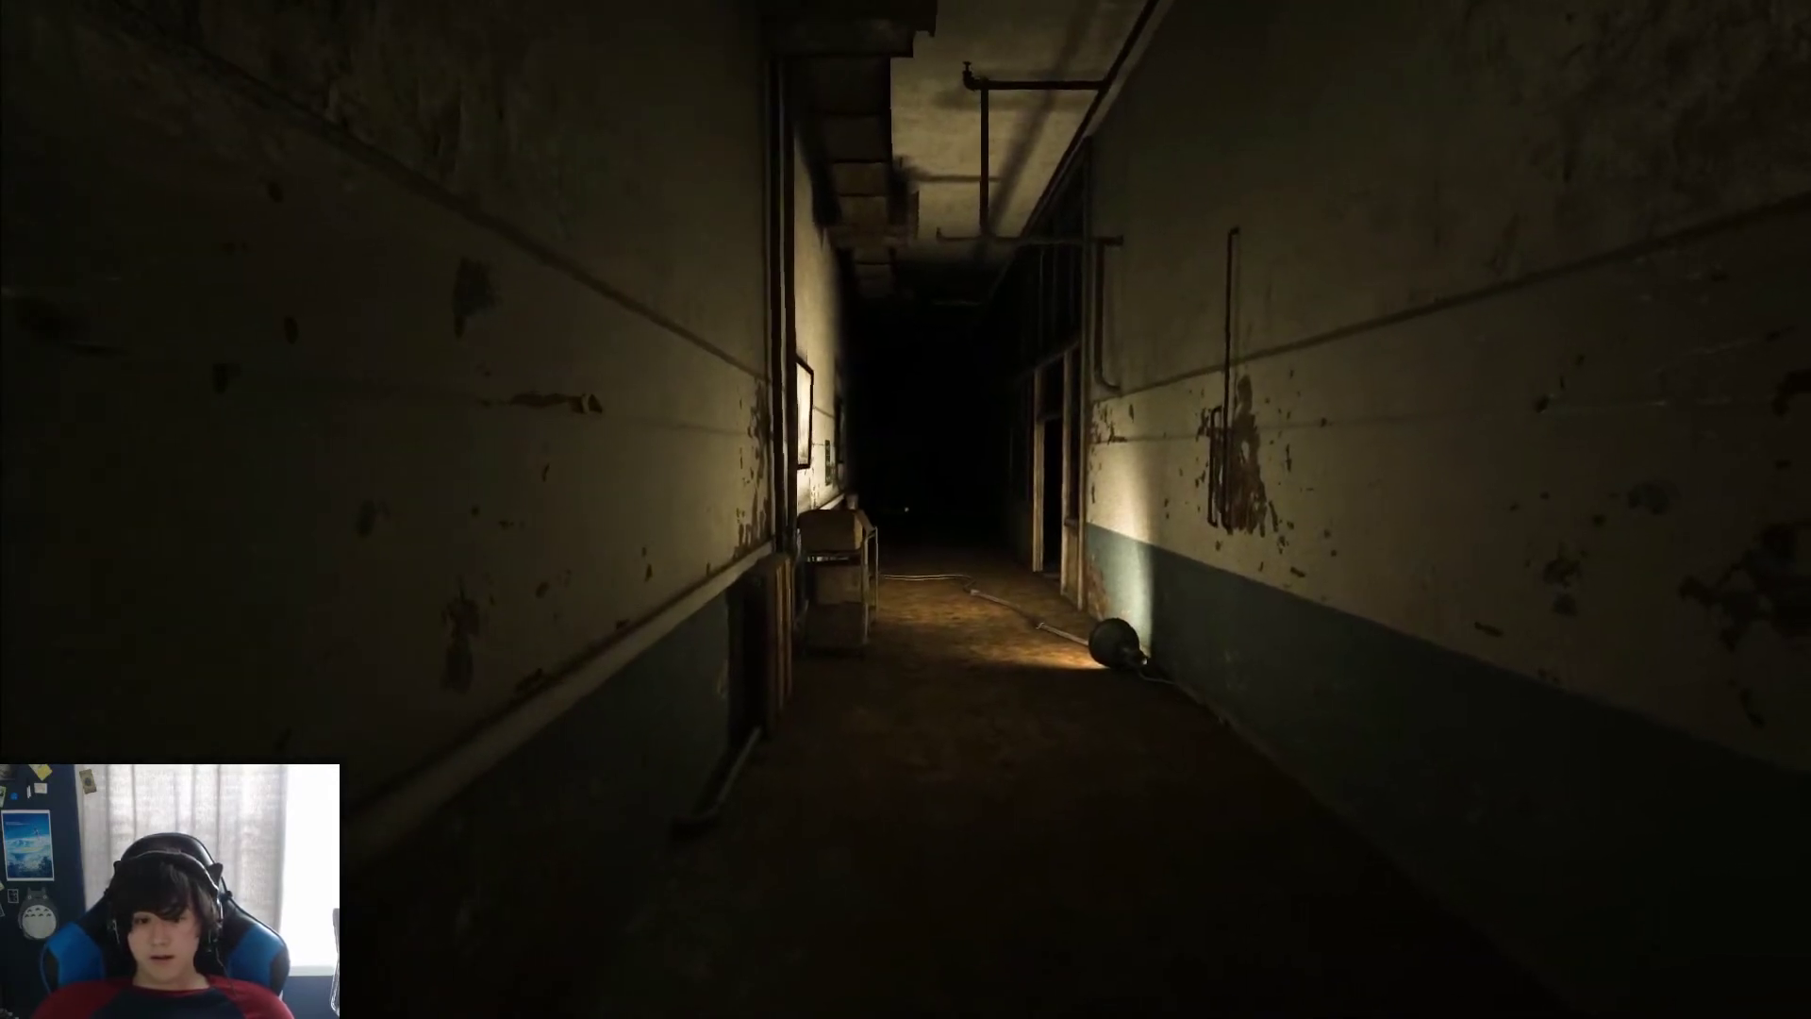
pyautogui.press('w')
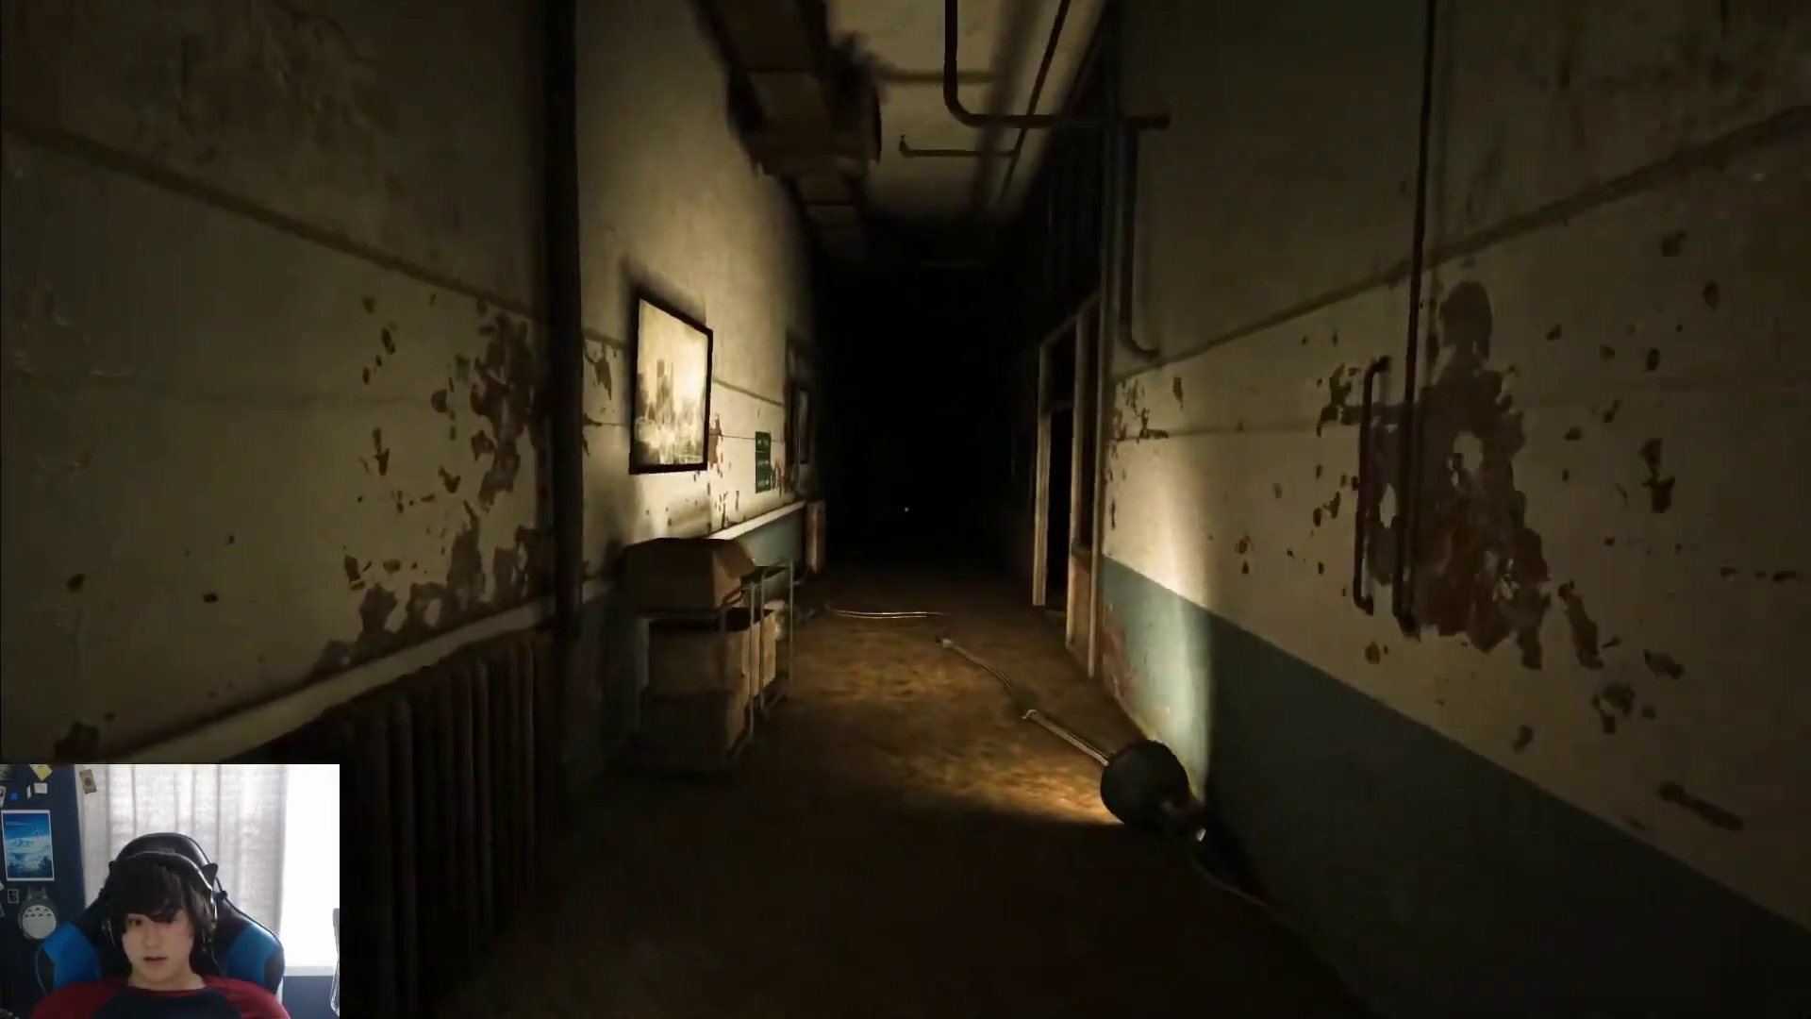
pyautogui.press('w')
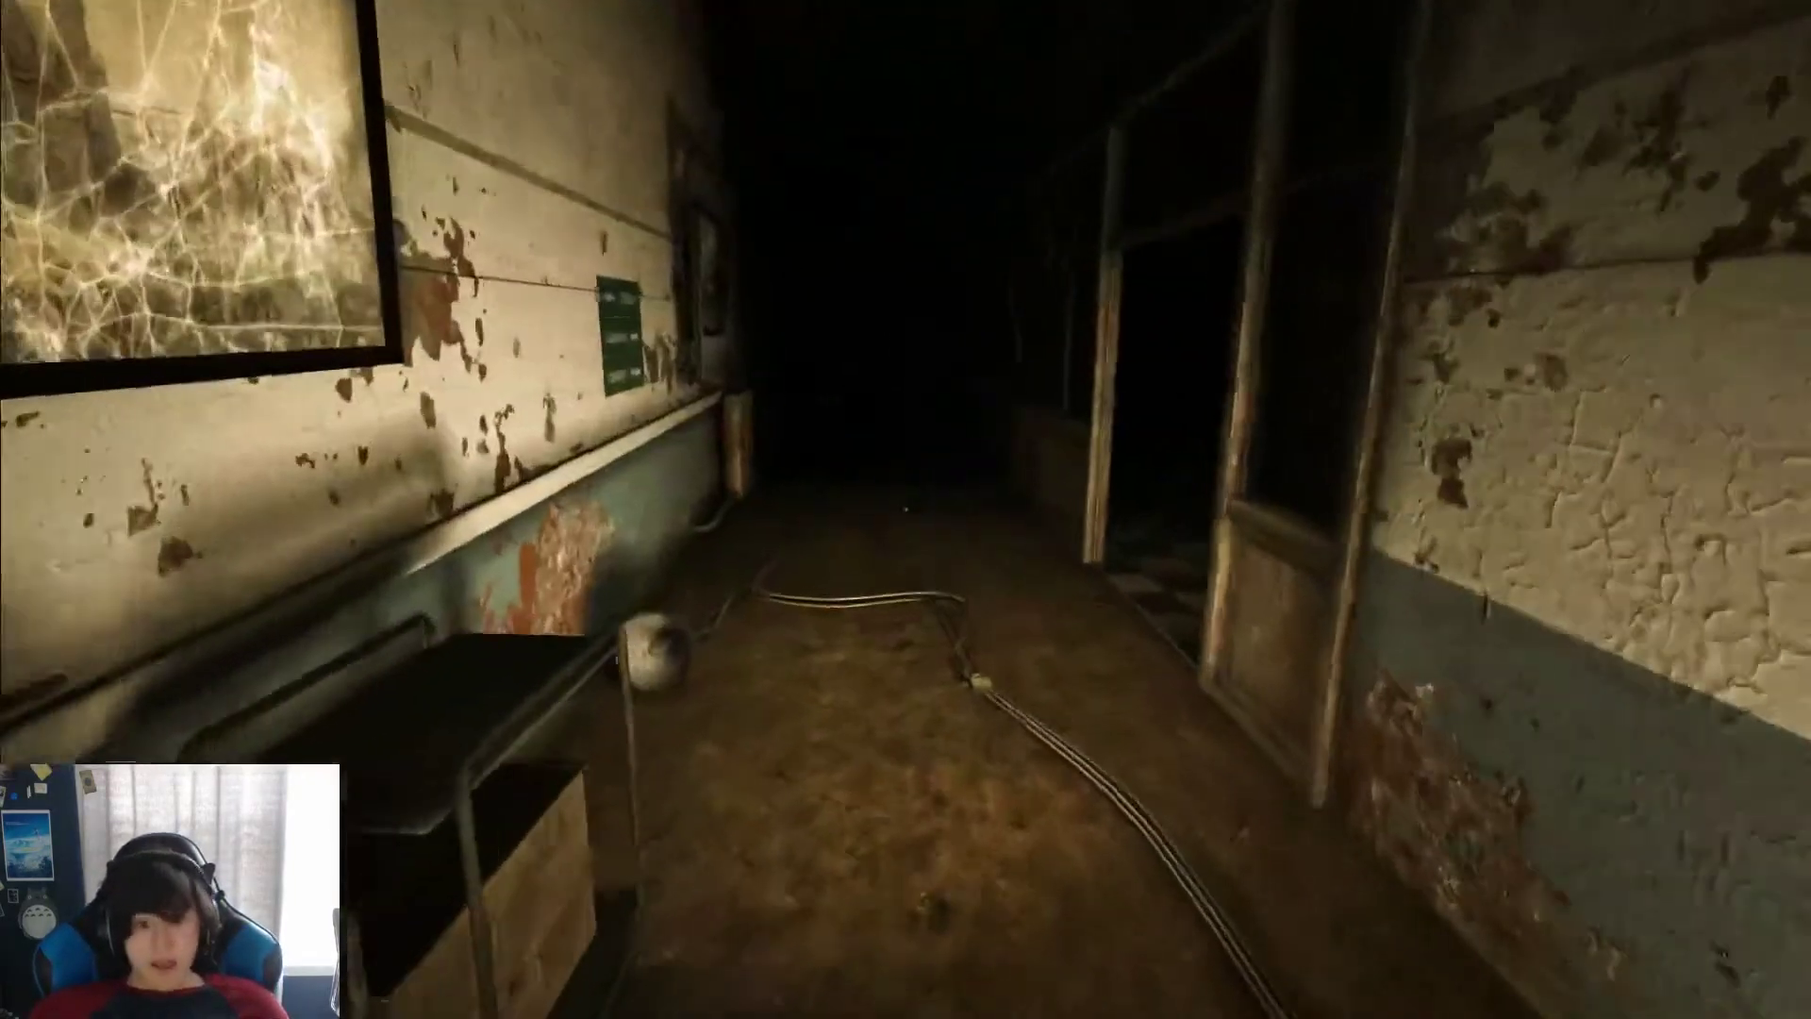
# Step: Move into the dark corridor and zoom the camcorder on the bloodied inmate
pyautogui.press('w')
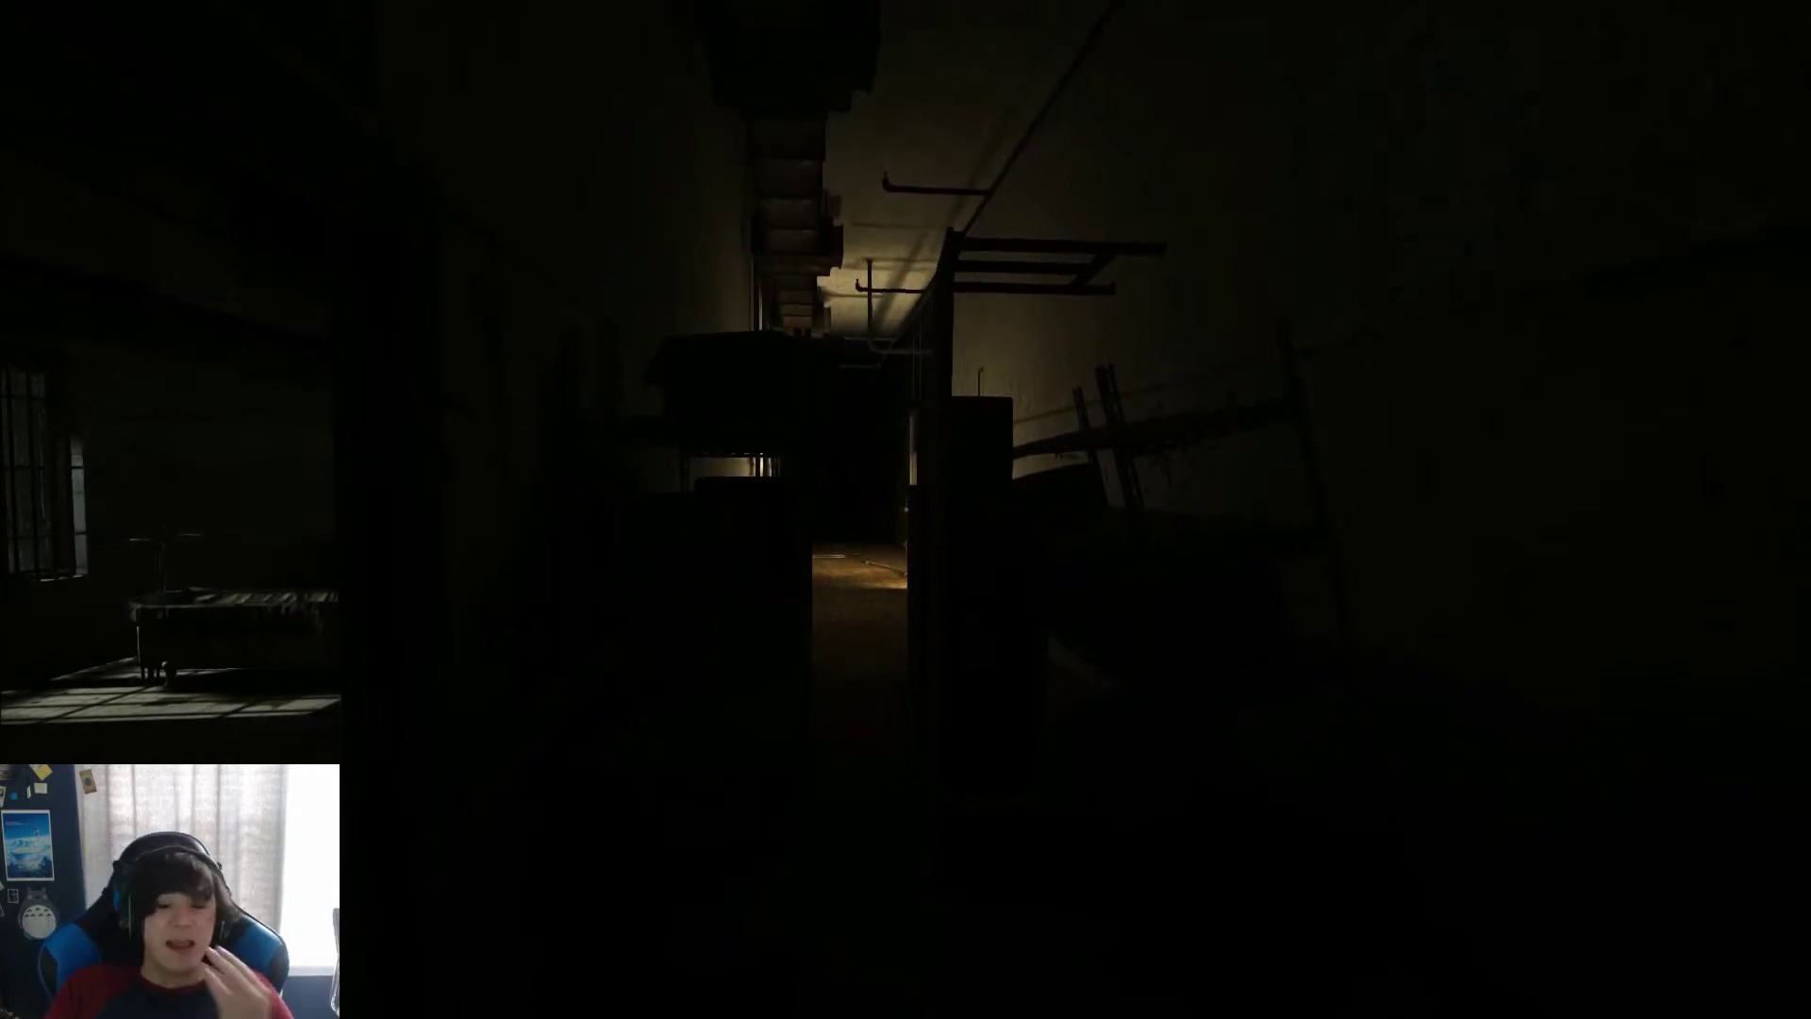
pyautogui.press('w')
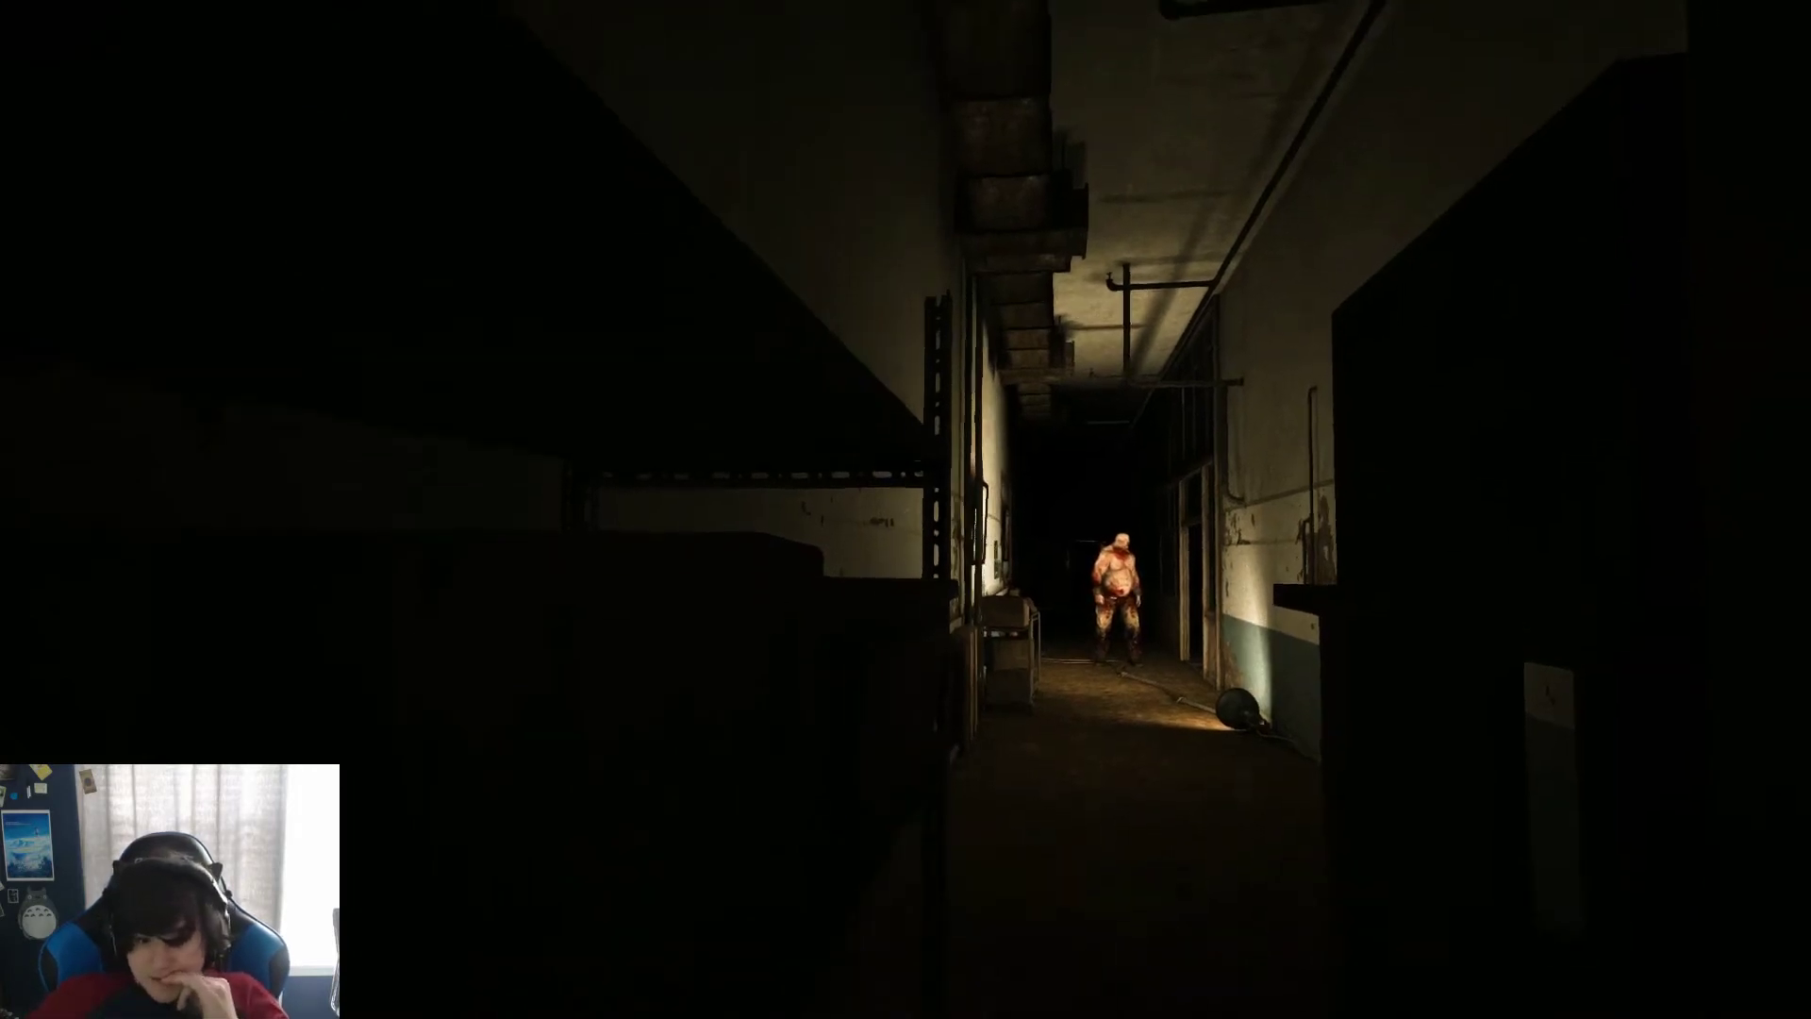
pyautogui.rightClick(906, 511)
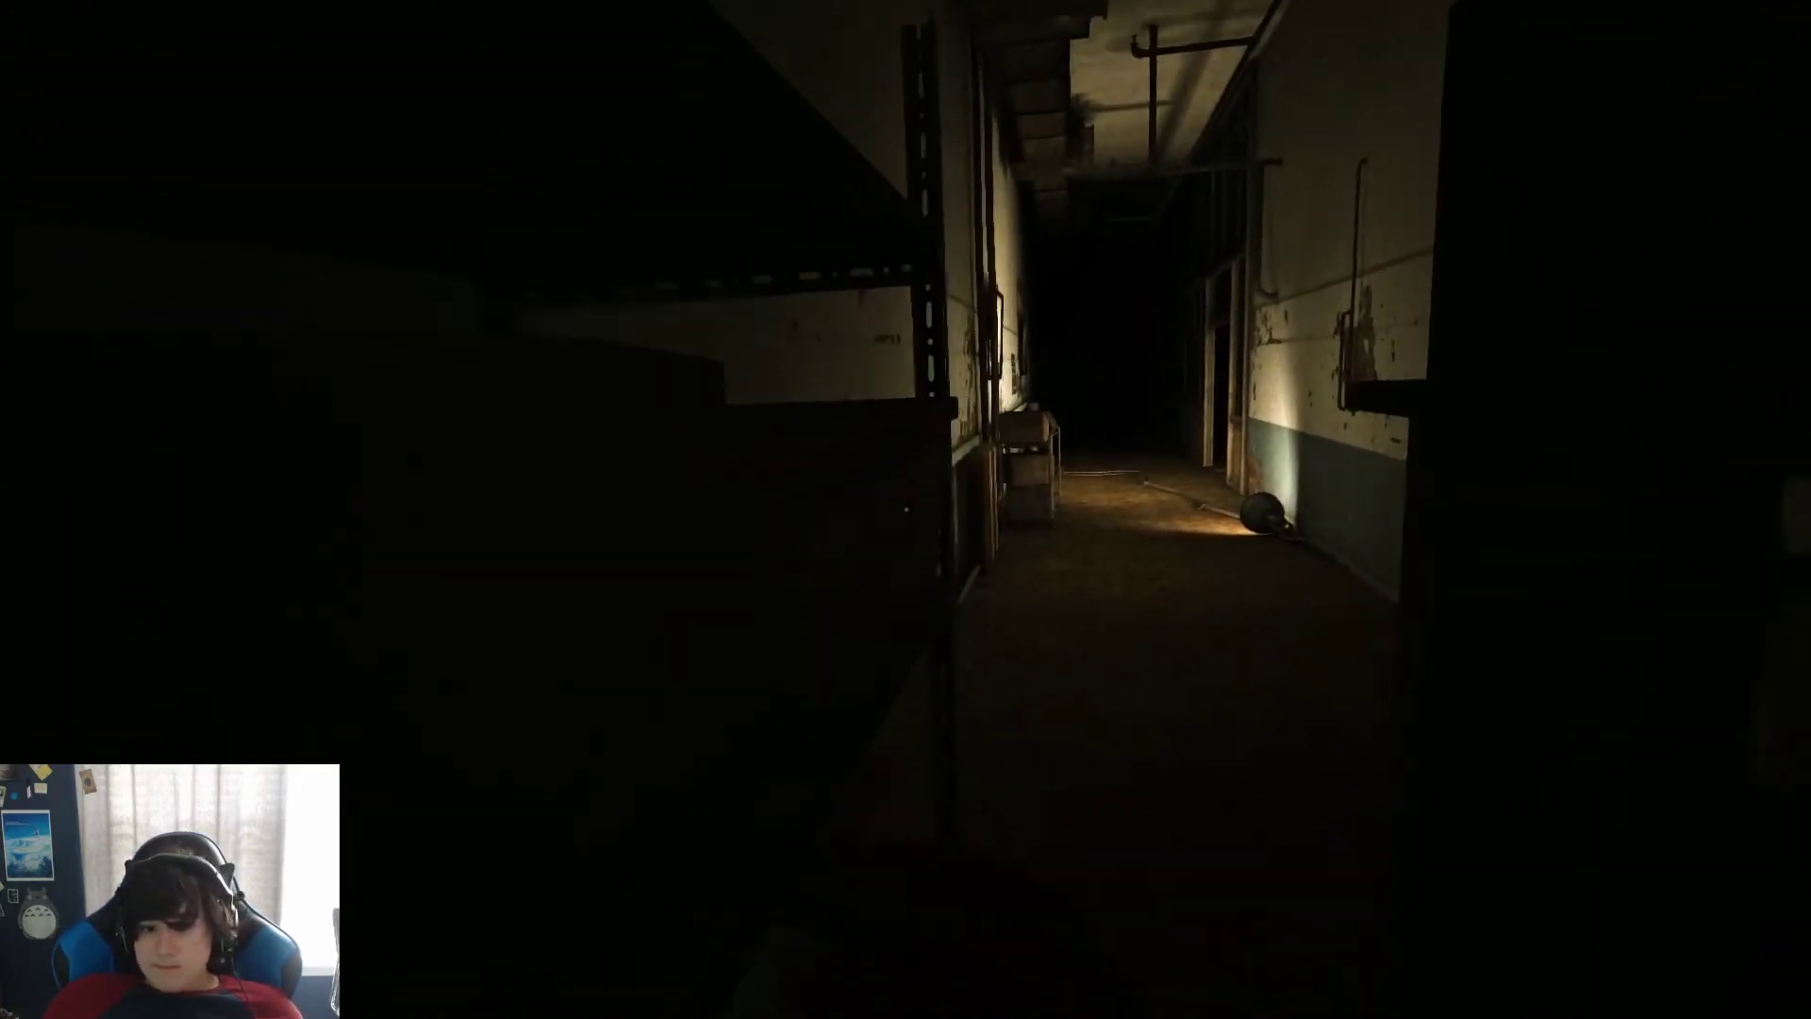
pyautogui.press('w')
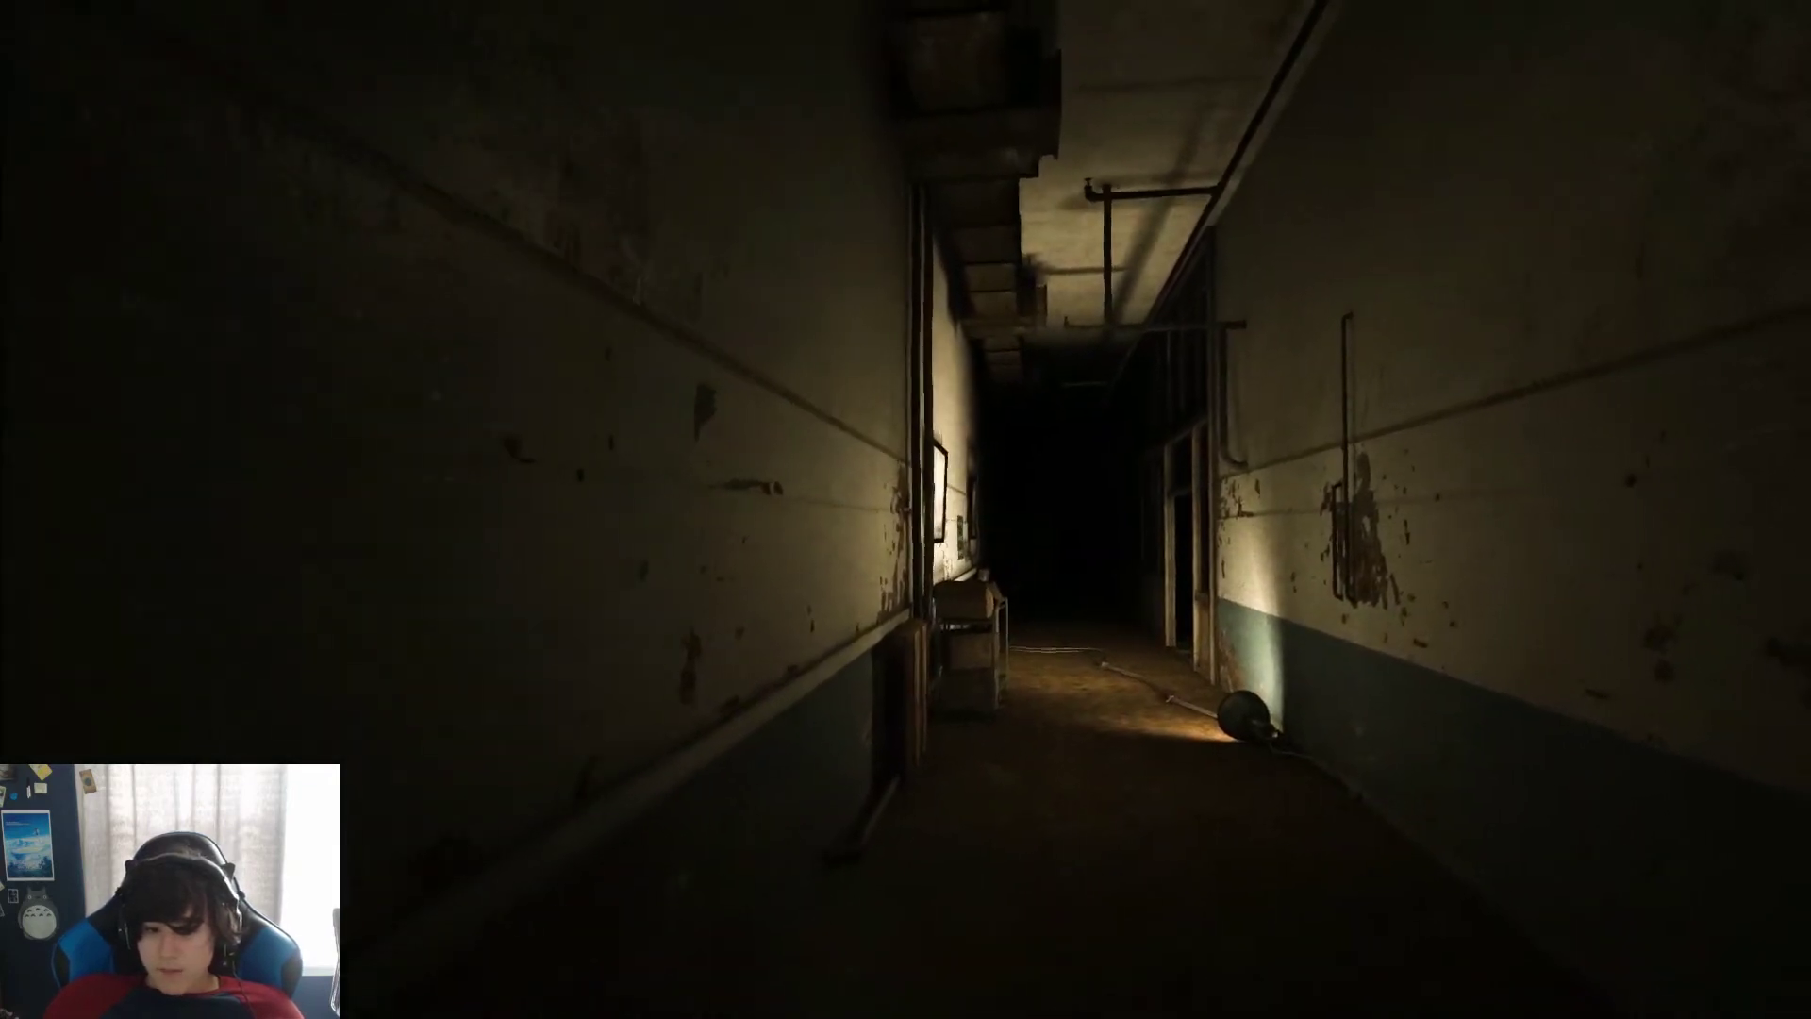
# Step: Look up the corridor, briefly raising and lowering the camcorder
pyautogui.rightClick(905, 510)
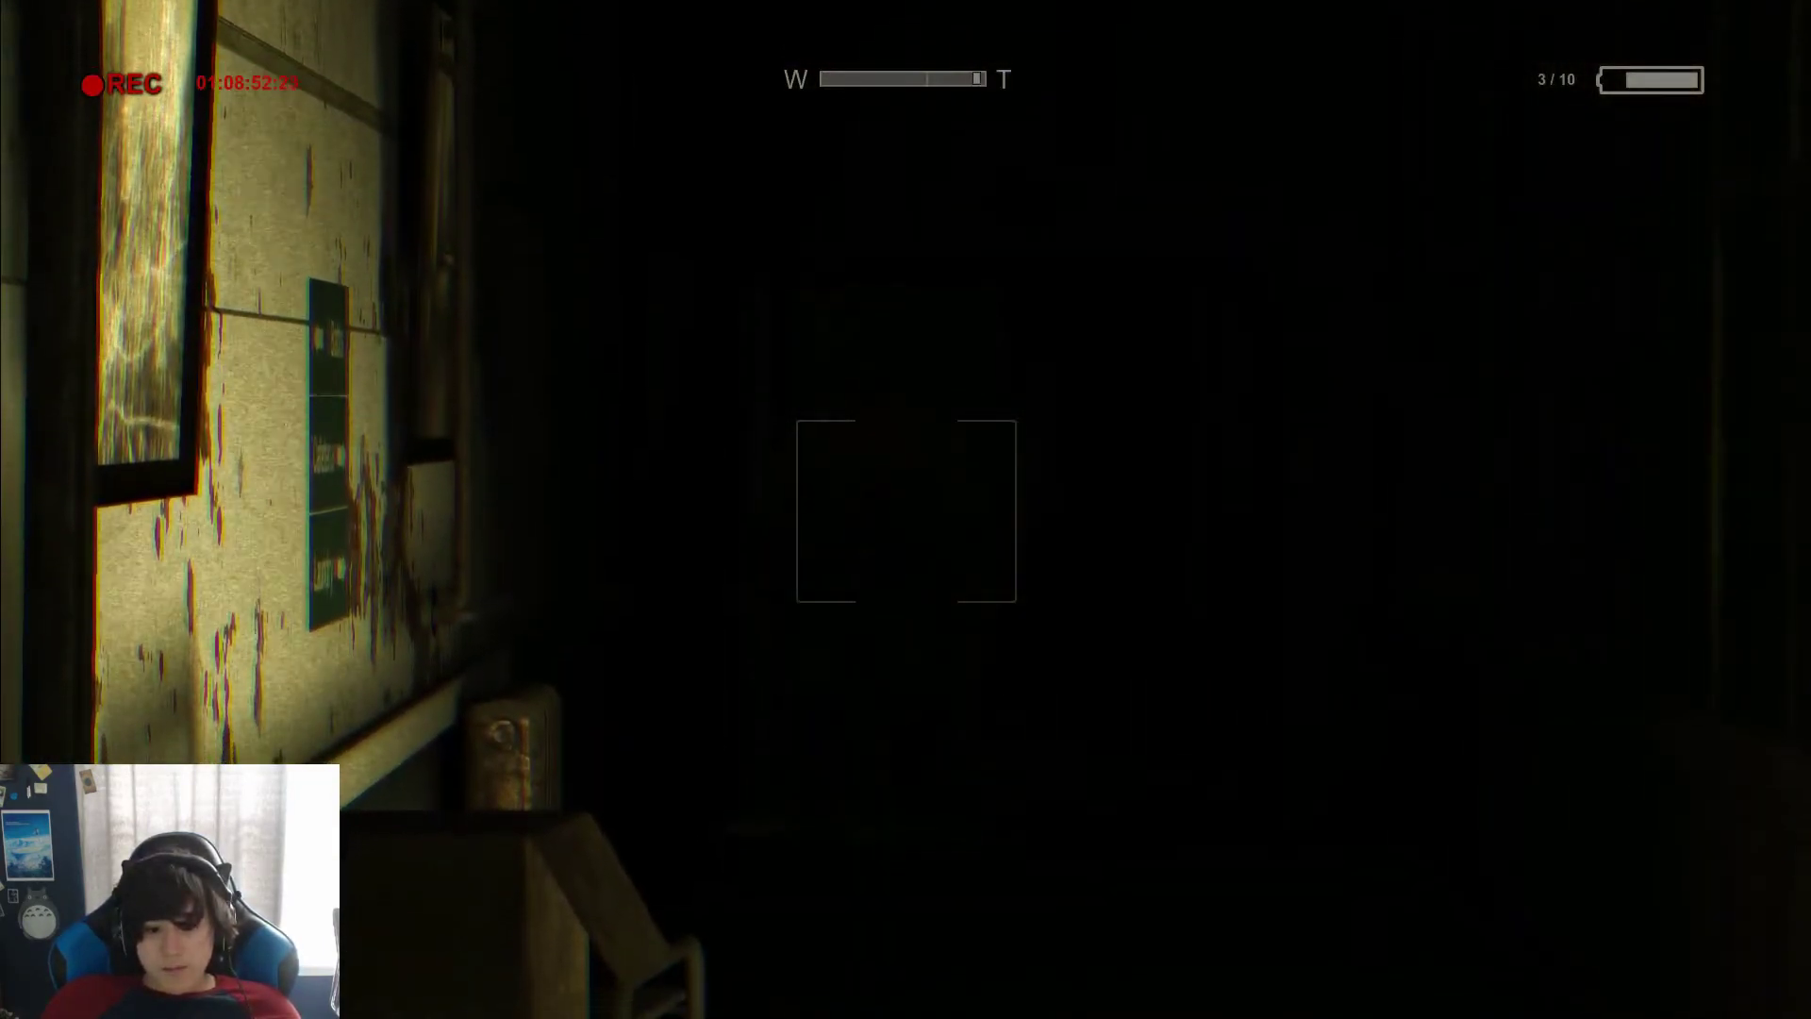
pyautogui.rightClick(905, 509)
# Step: Walk down the hallway past the picture frame and right-hand doorway into the lit corridor
pyautogui.press('w')
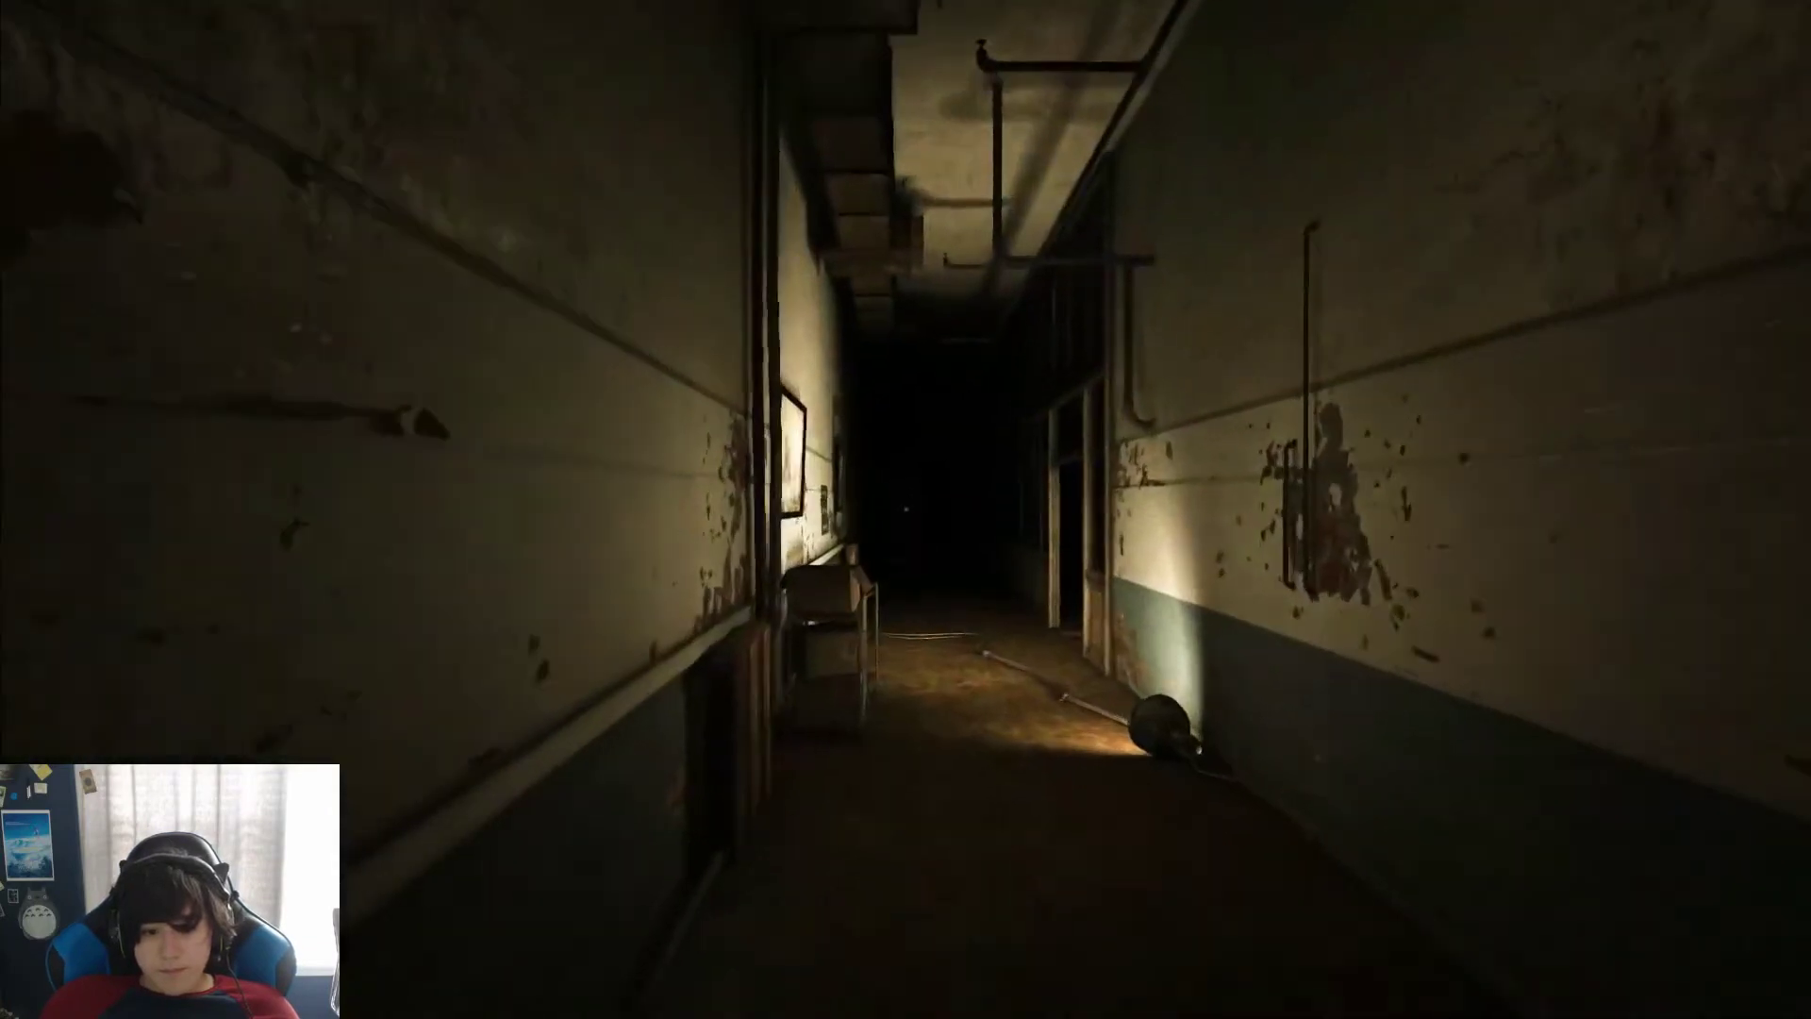
pyautogui.press('w')
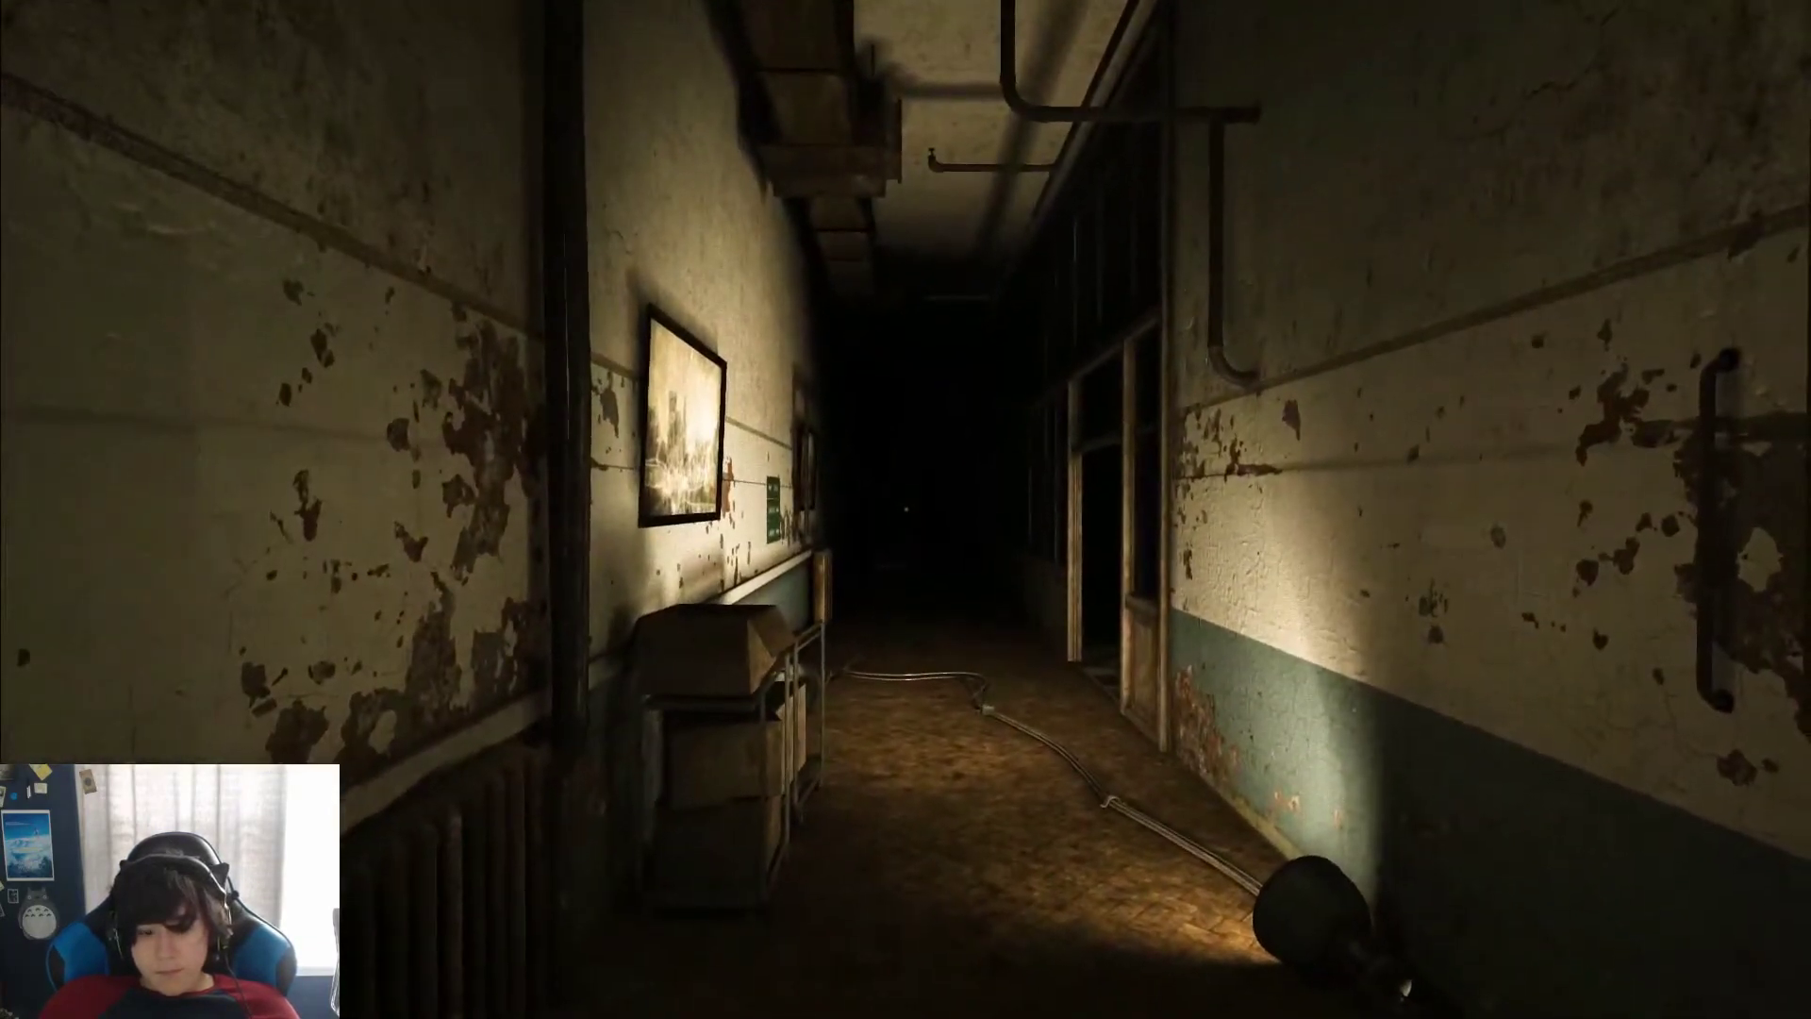
pyautogui.press('w')
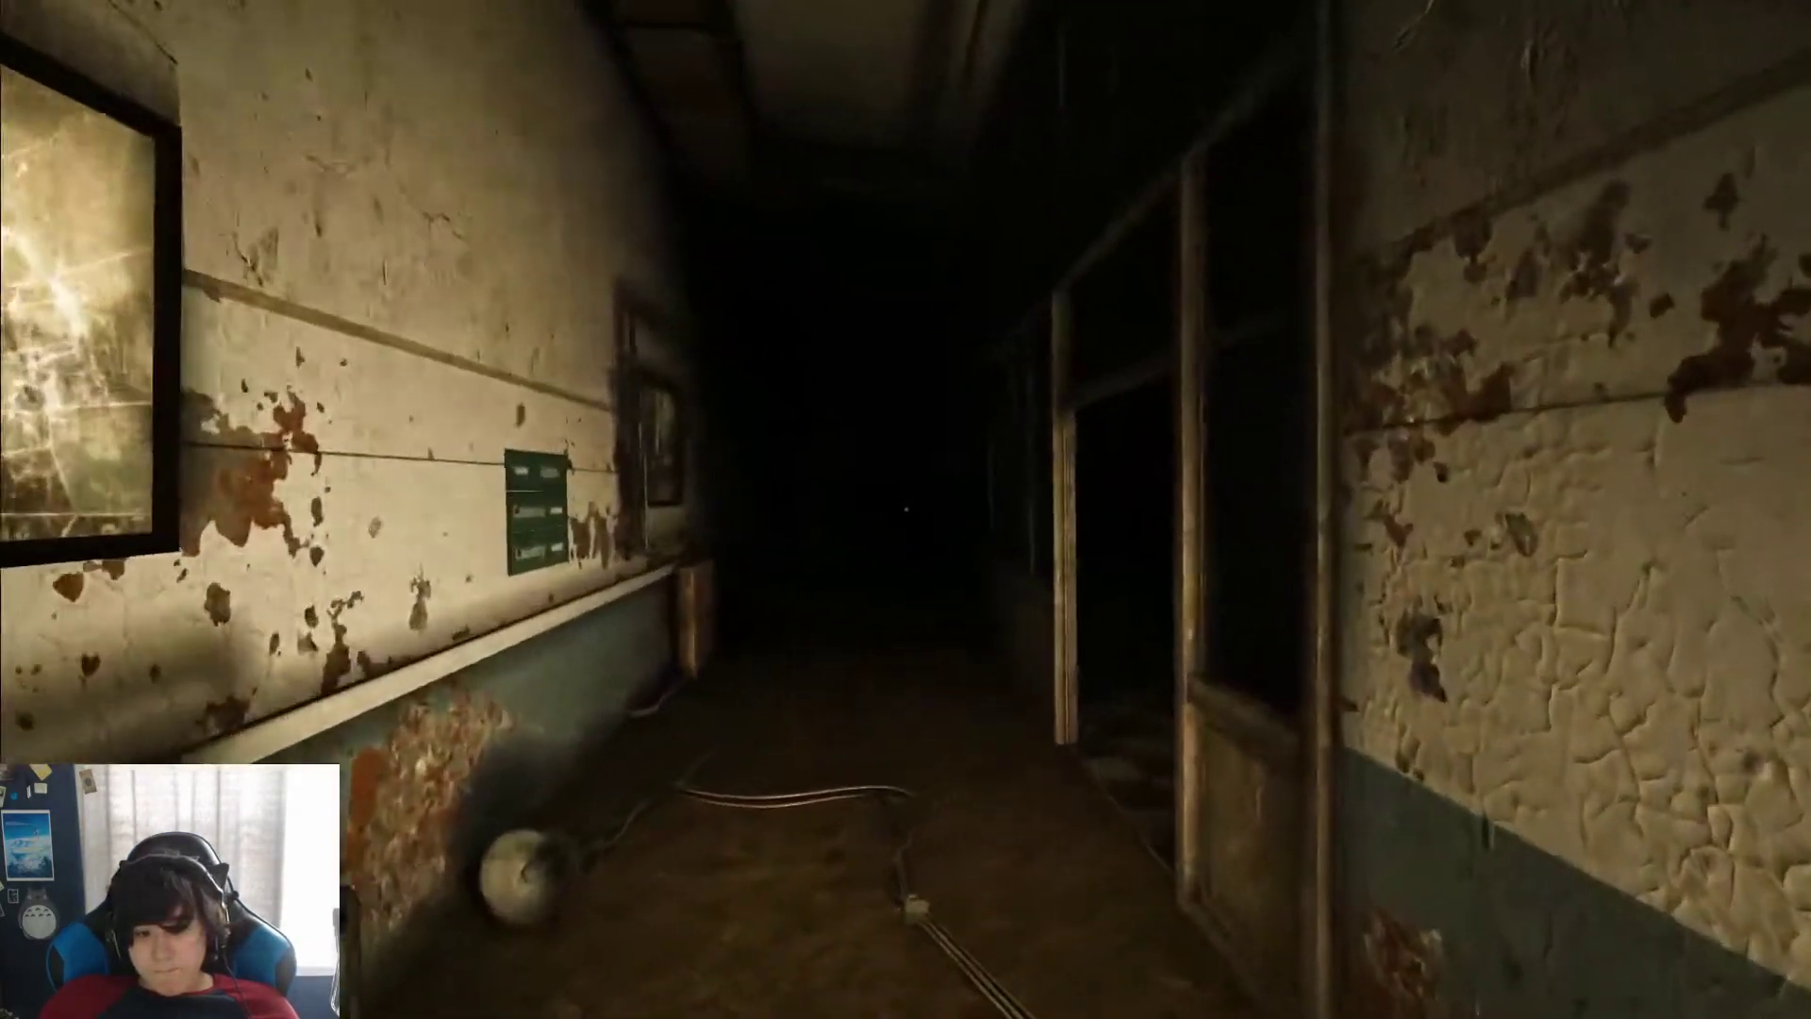
pyautogui.press('w')
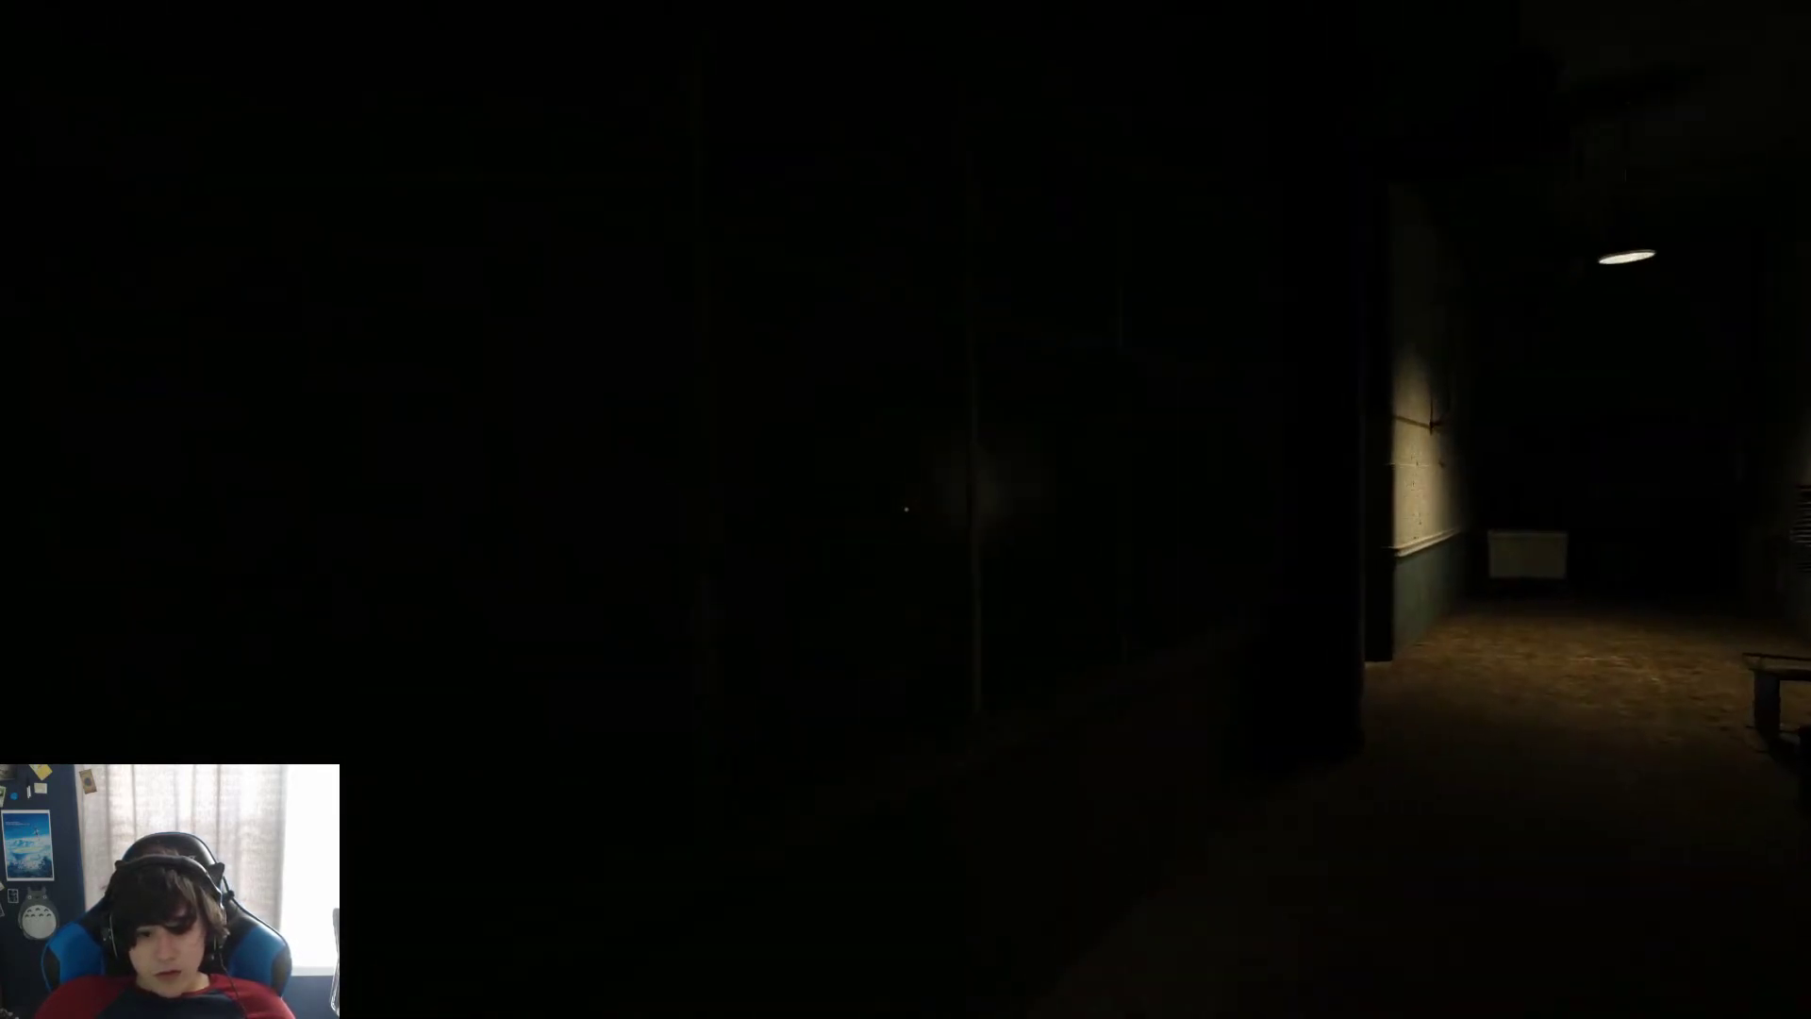
pyautogui.press('w')
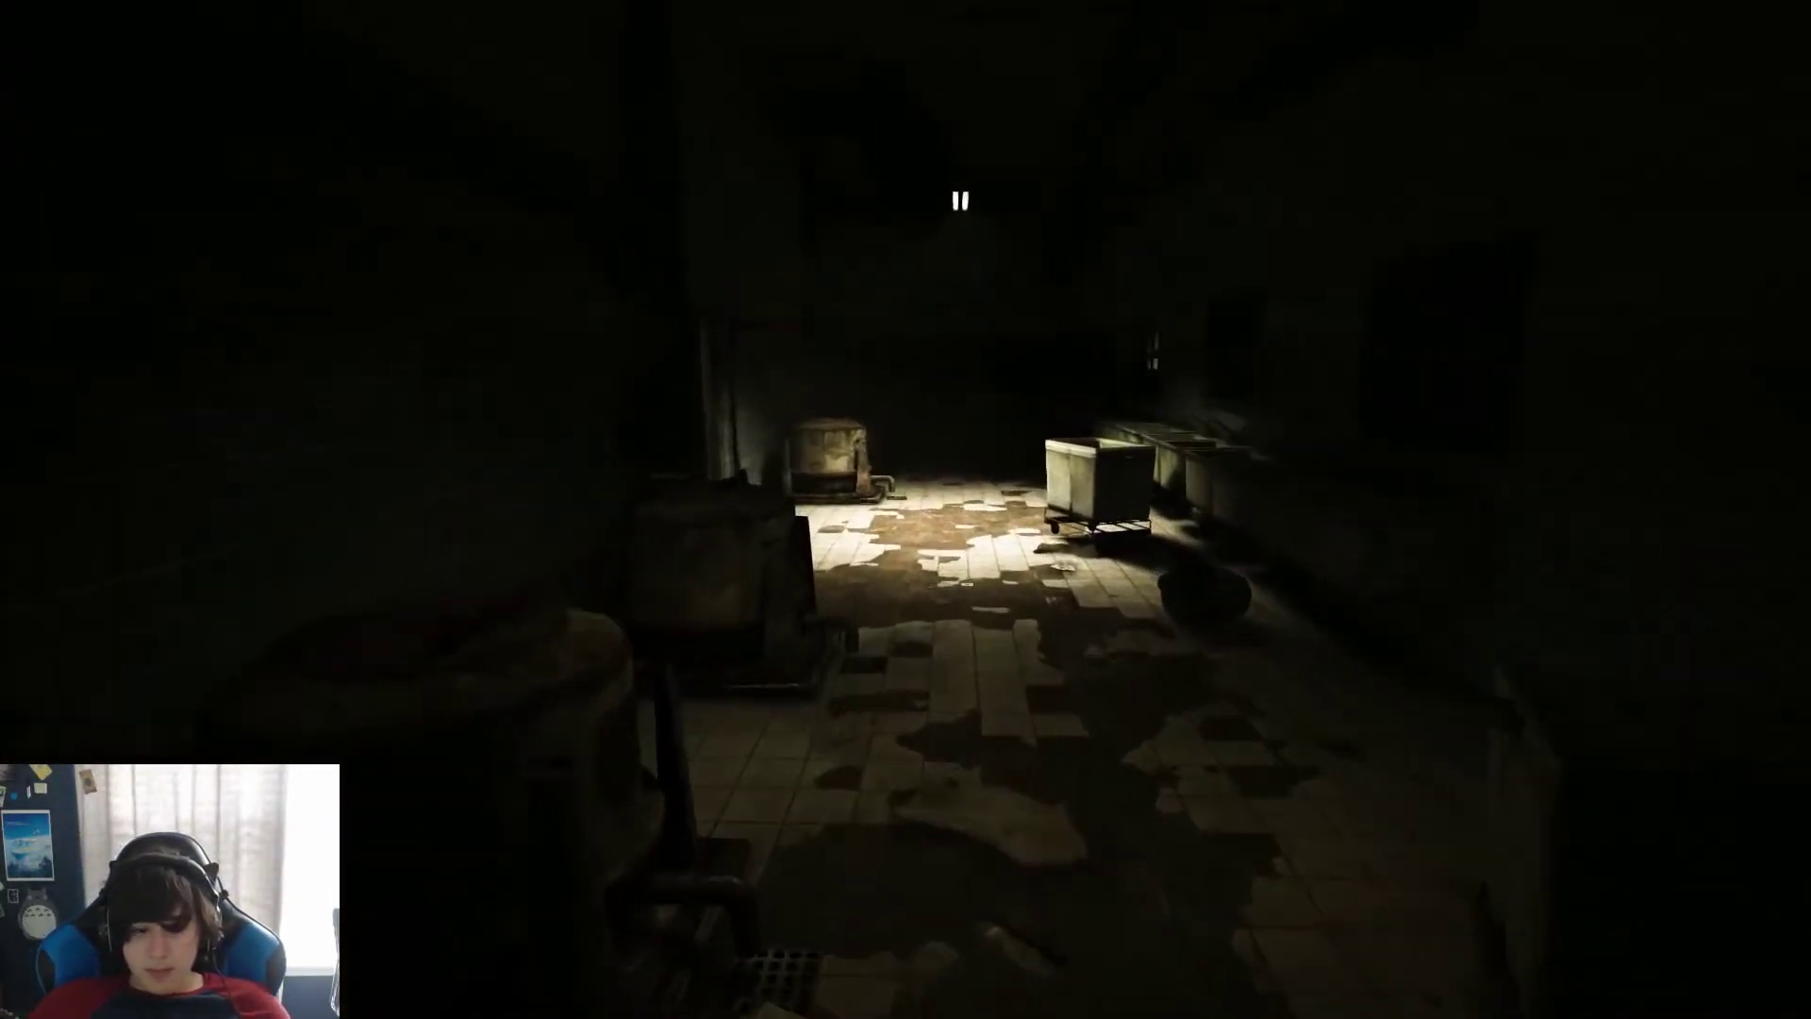
pyautogui.press('w')
pyautogui.press('w')
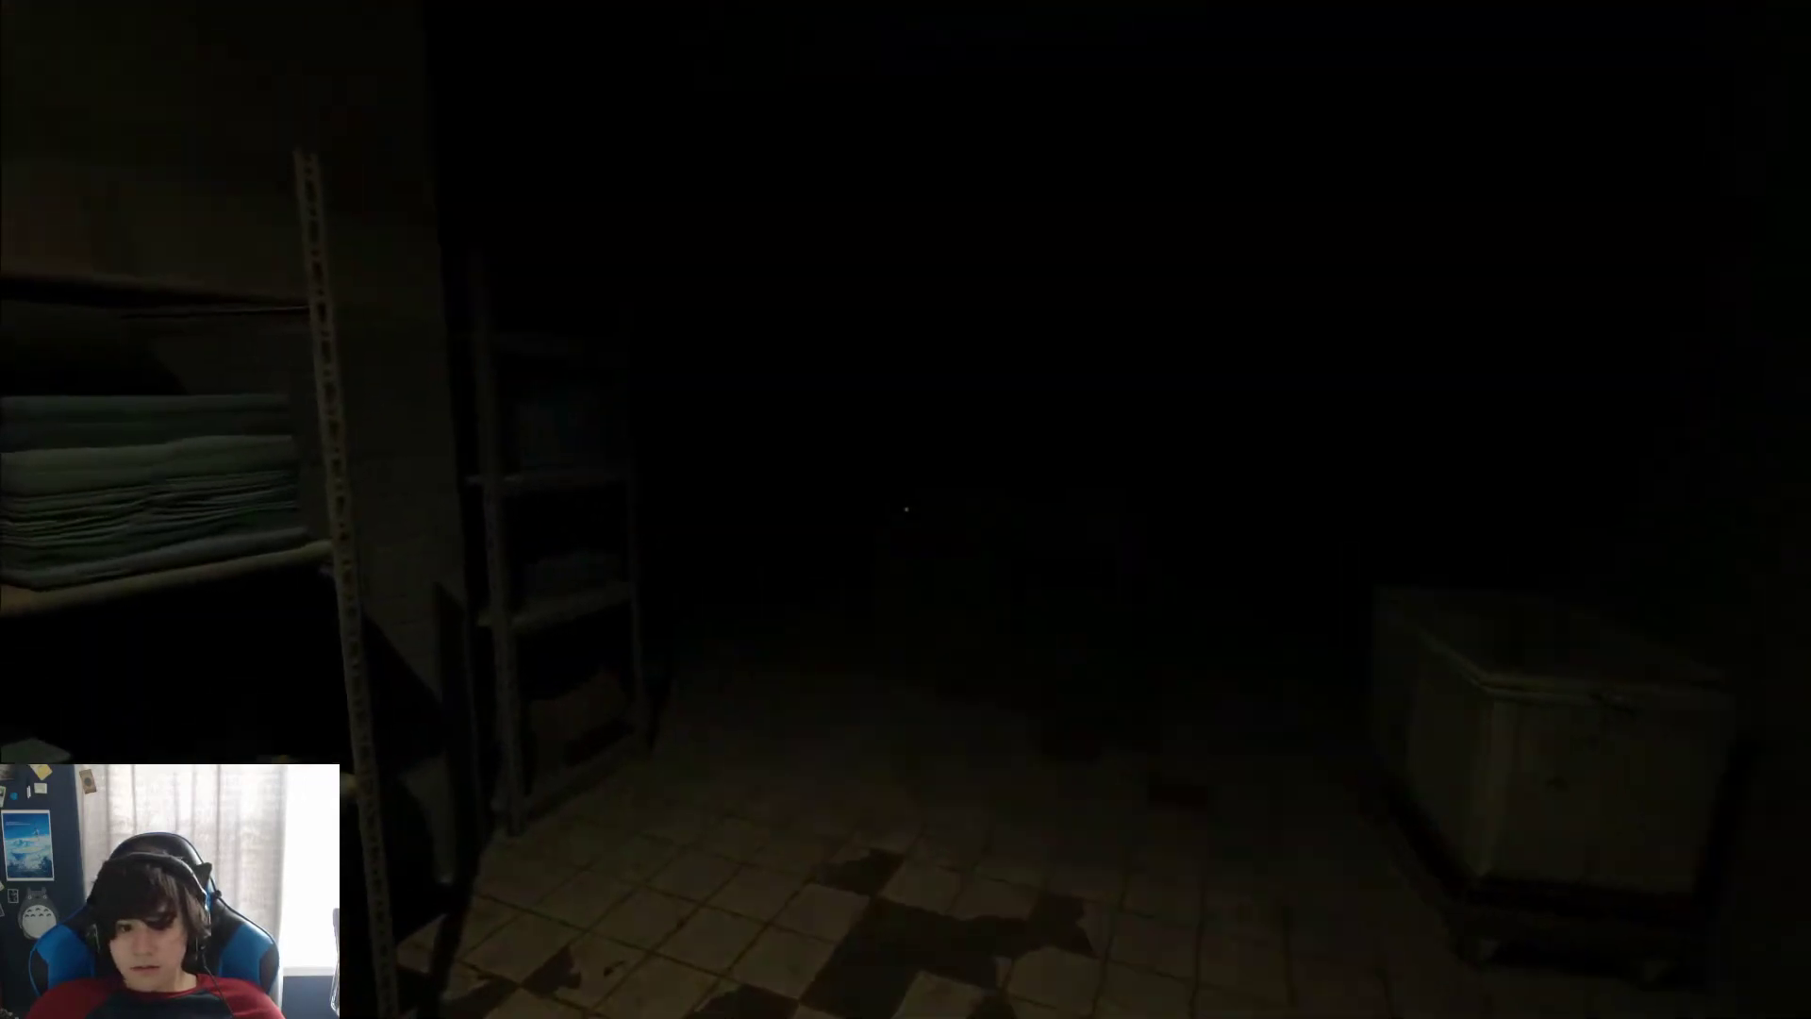
# Step: Search the dark shelving room with camcorder night vision, then head for its door
pyautogui.rightClick(905, 510)
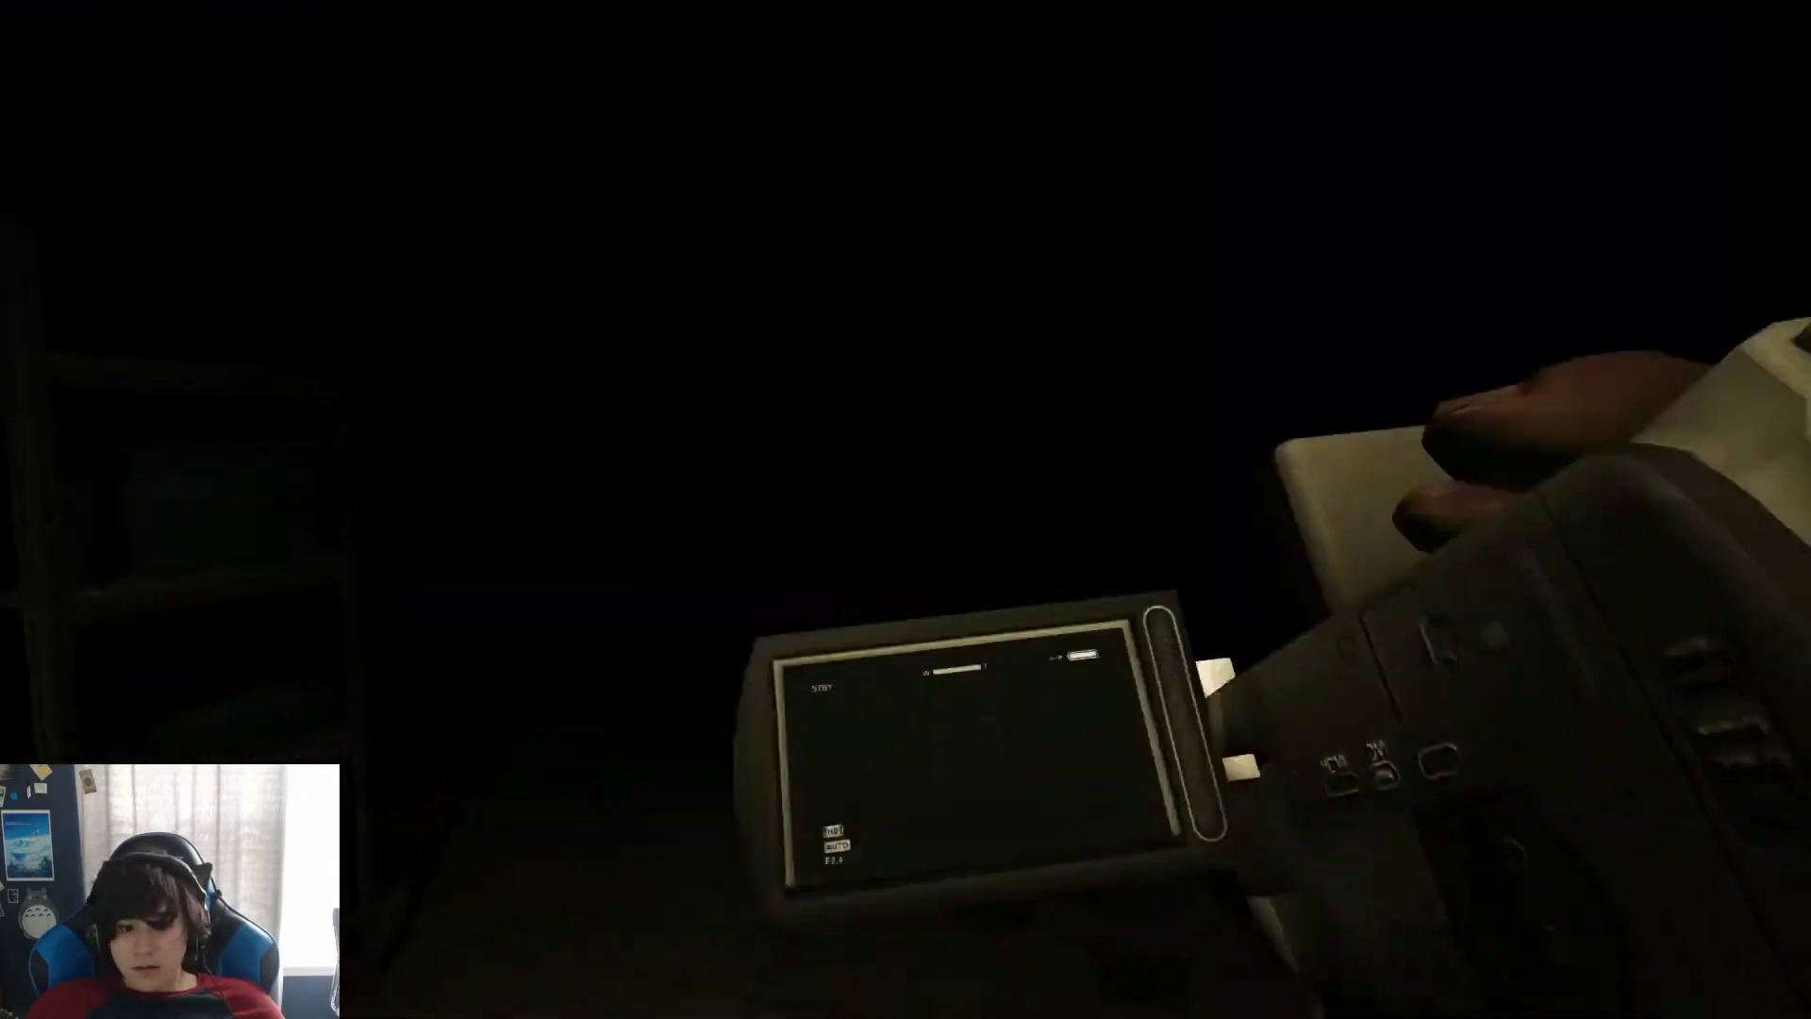
pyautogui.press('f')
pyautogui.press('w')
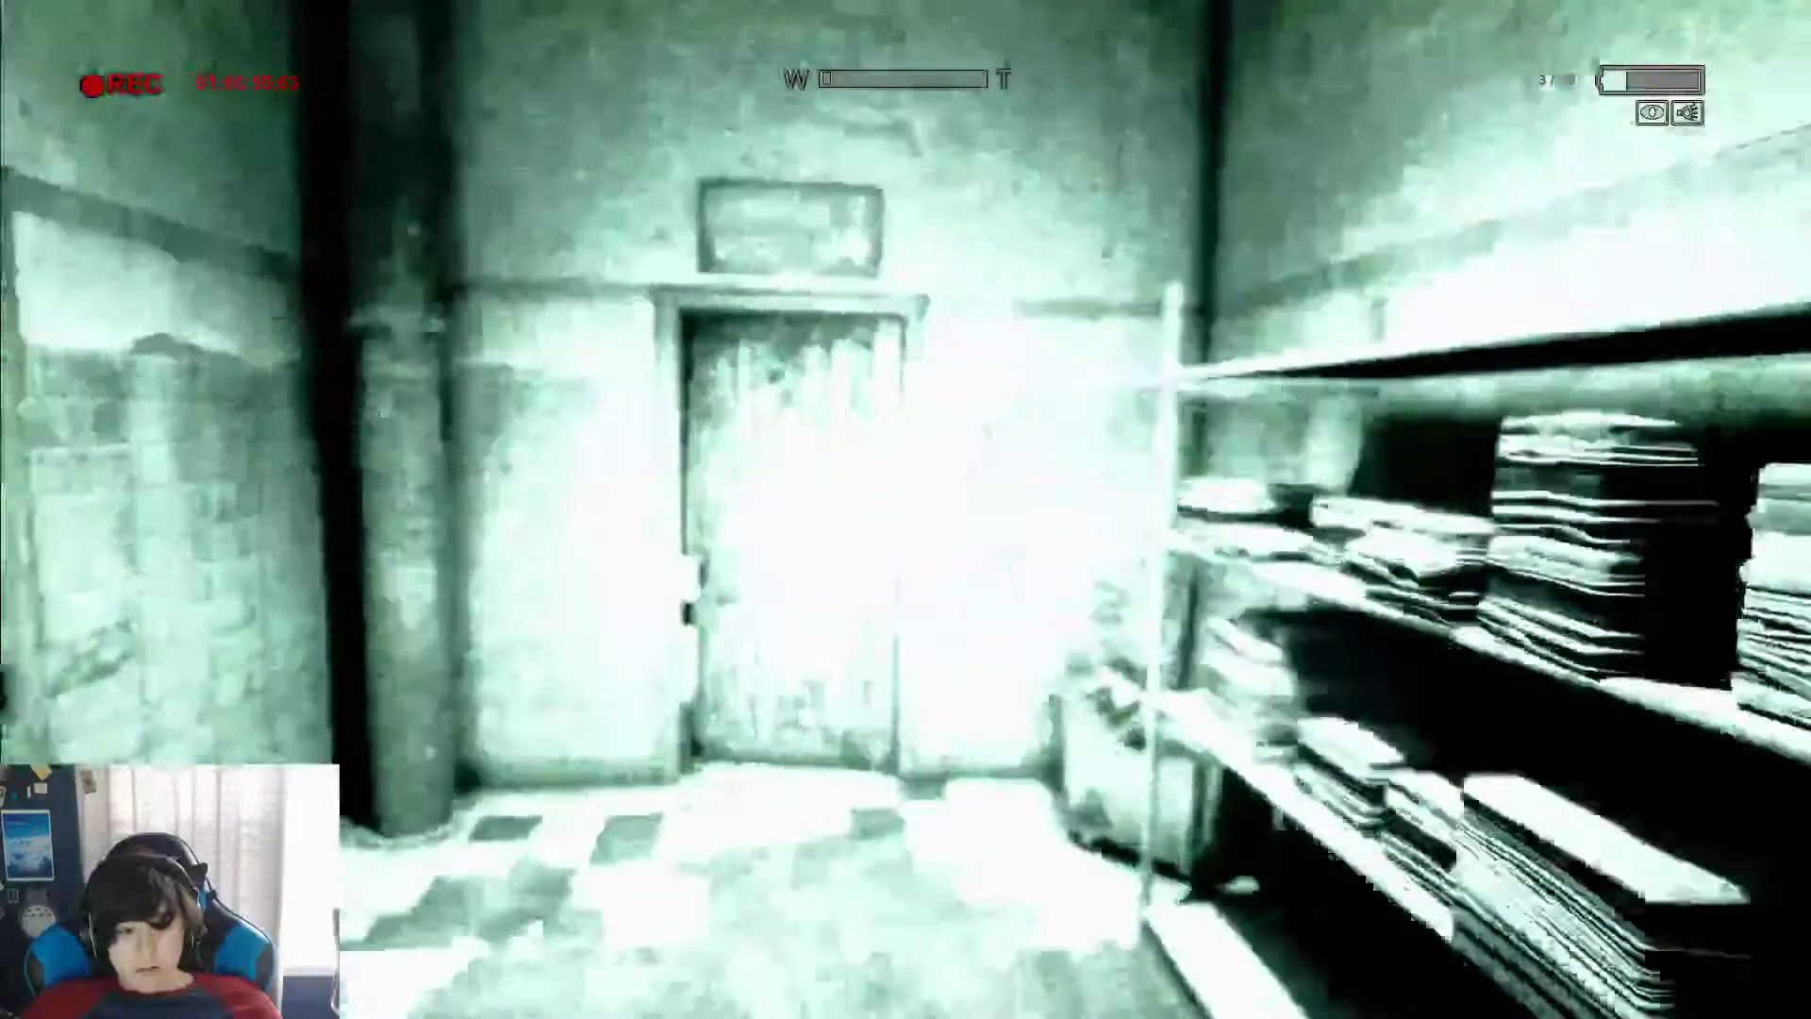
pyautogui.rightClick(905, 509)
pyautogui.press('w')
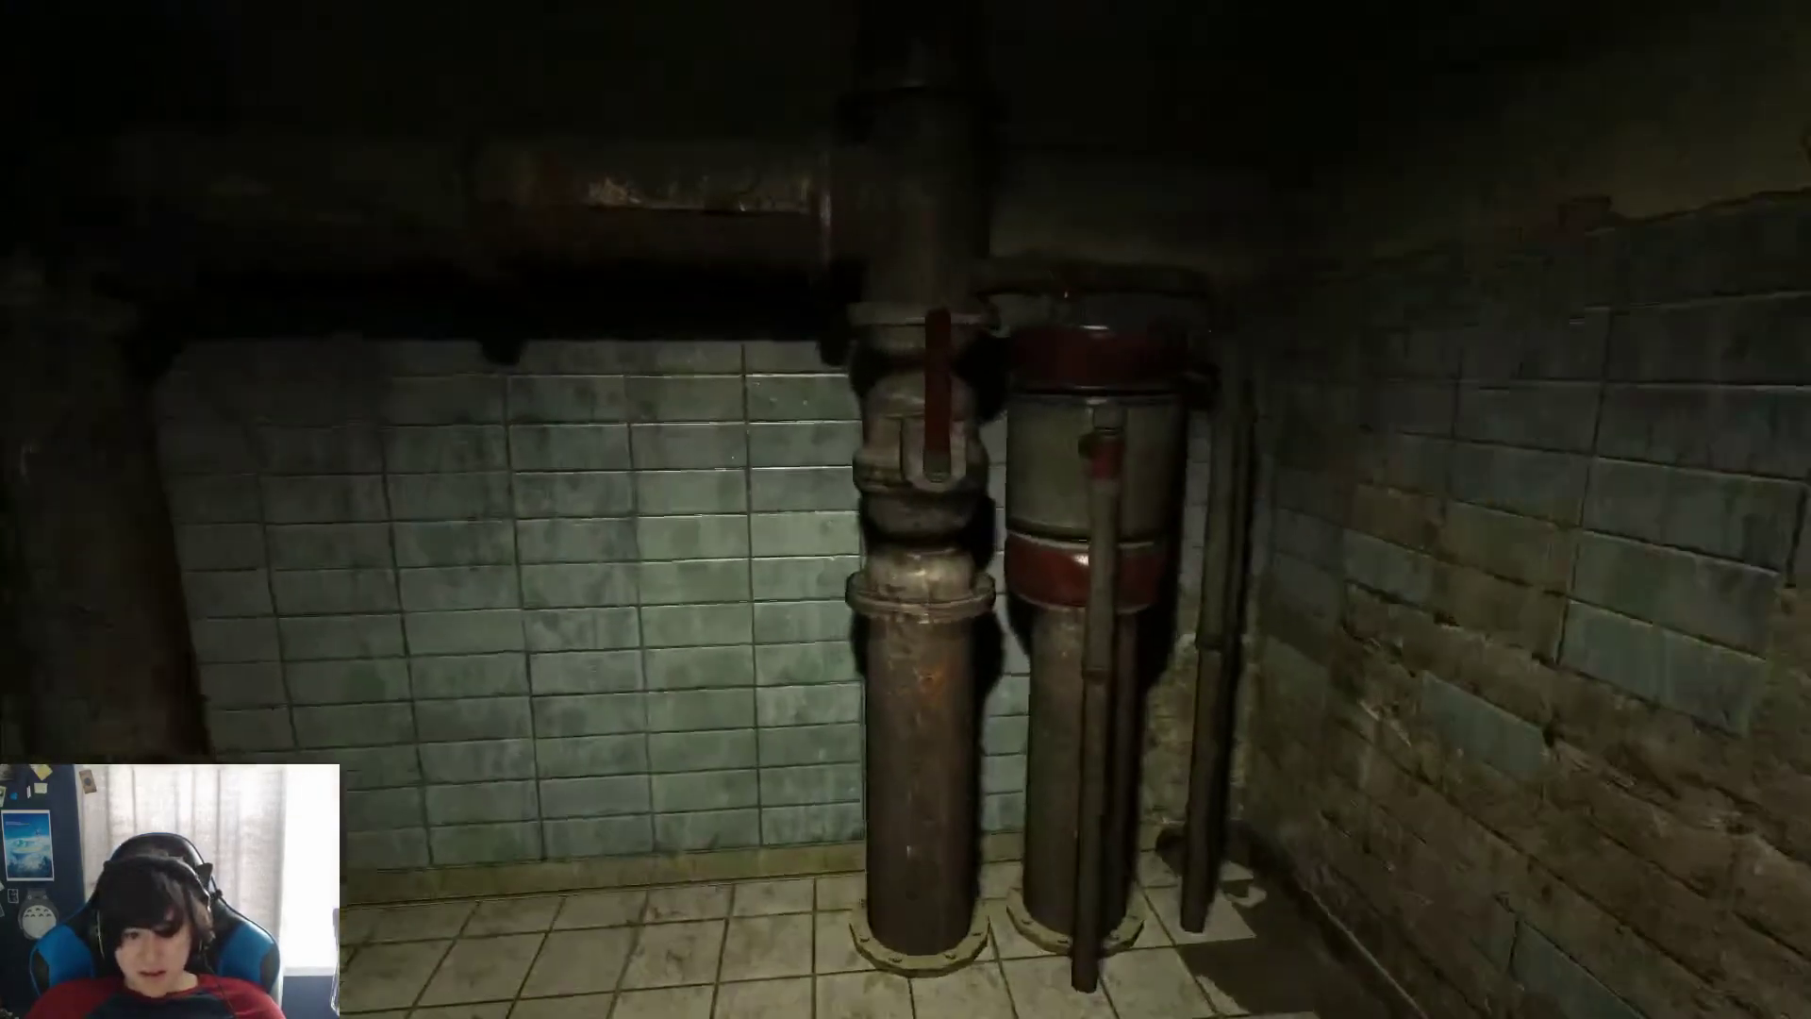
pyautogui.press('w')
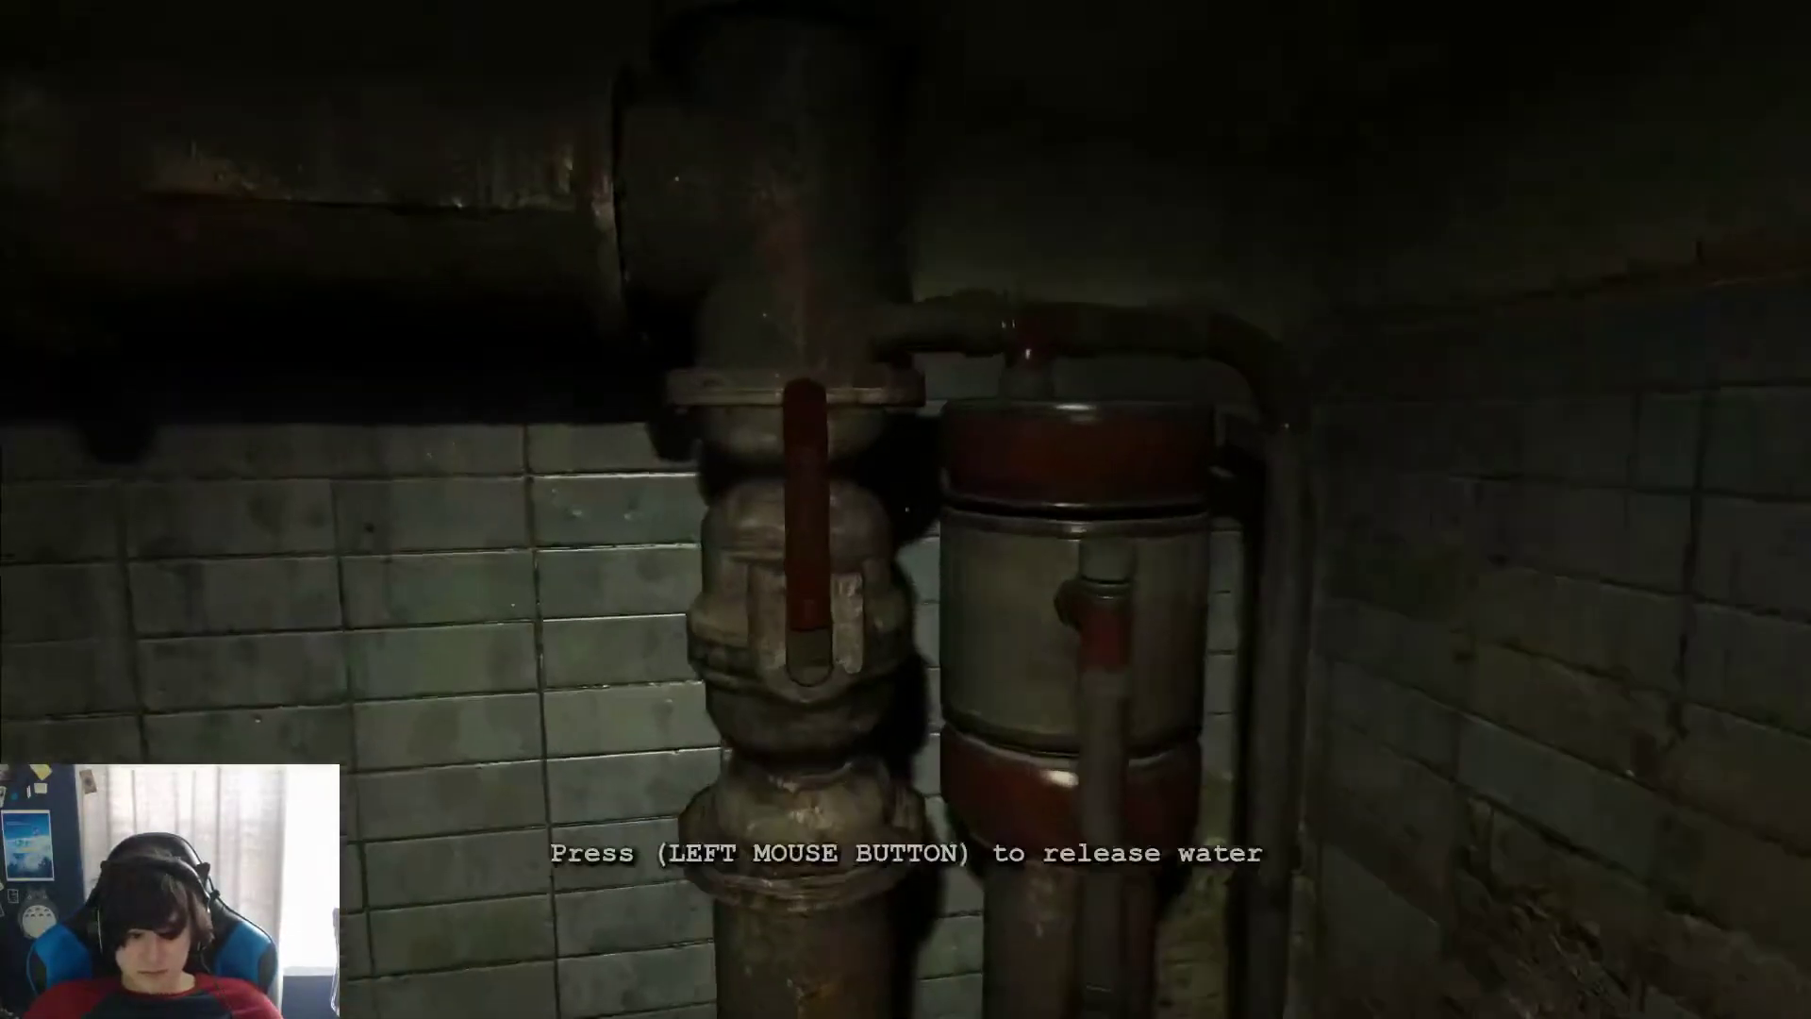
# Step: Turn the valve by the pipes to release water, then climb into the open locker
pyautogui.click(907, 510)
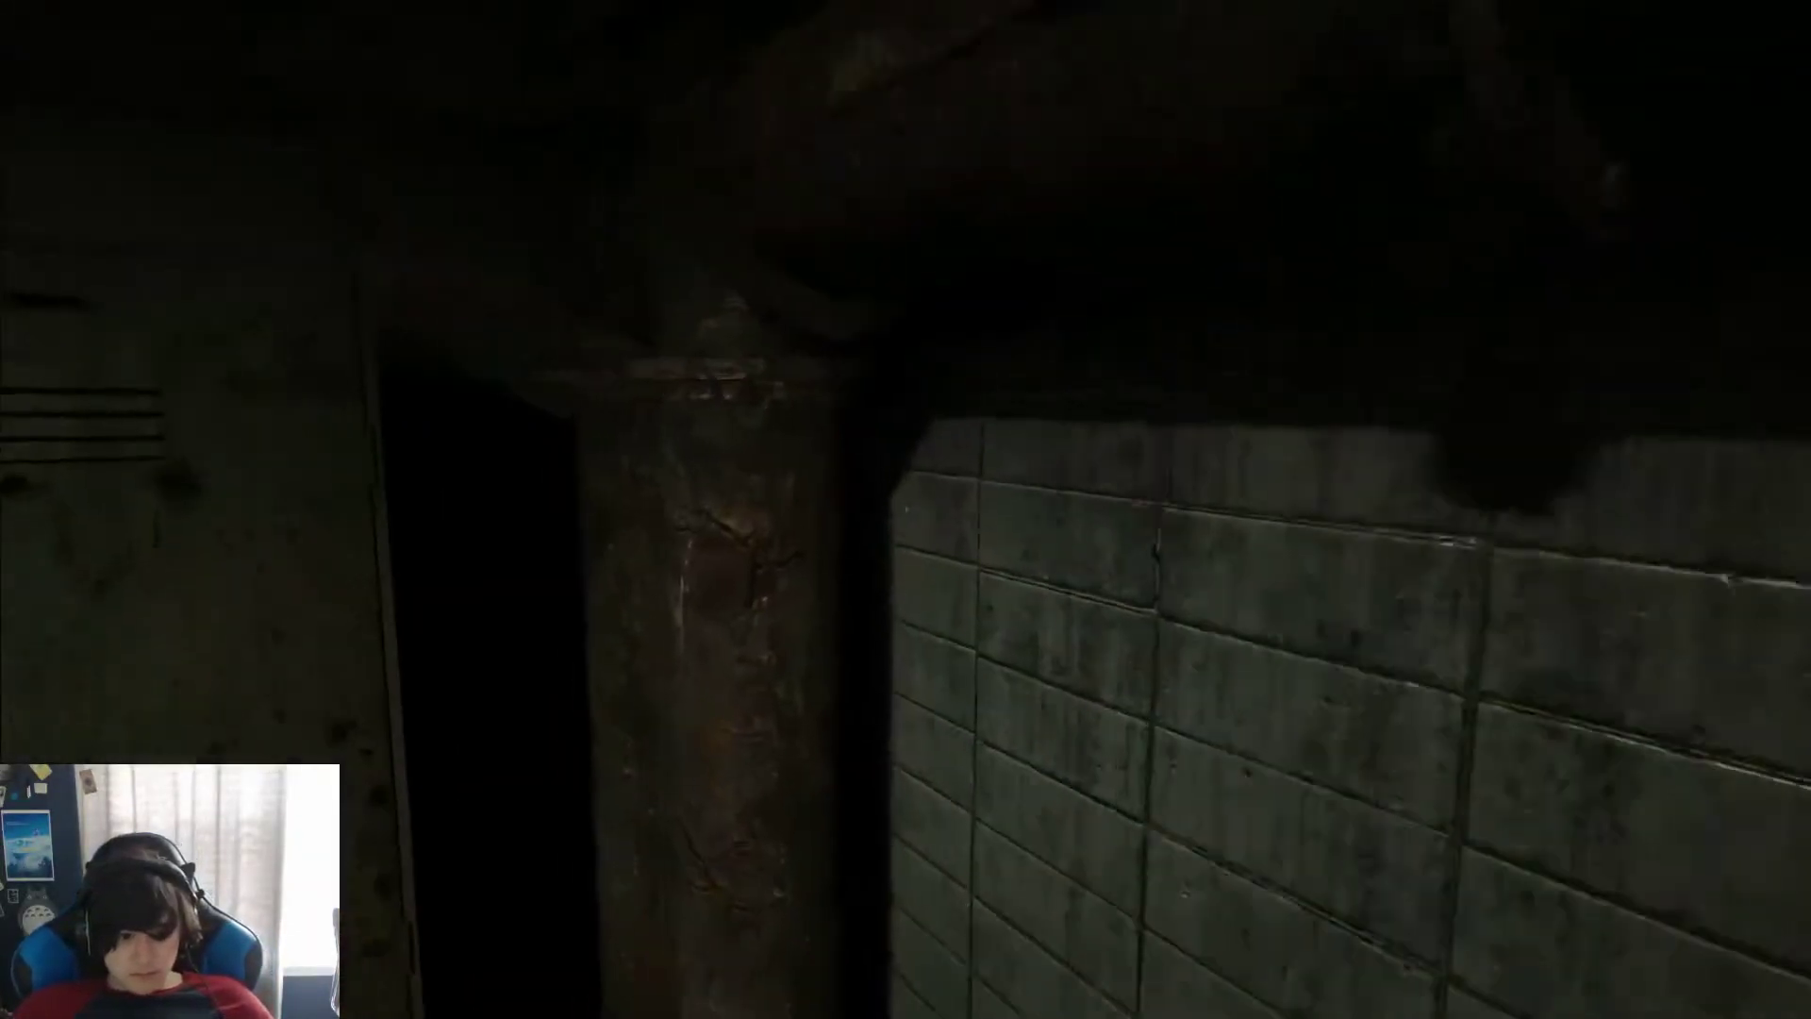
pyautogui.press('w')
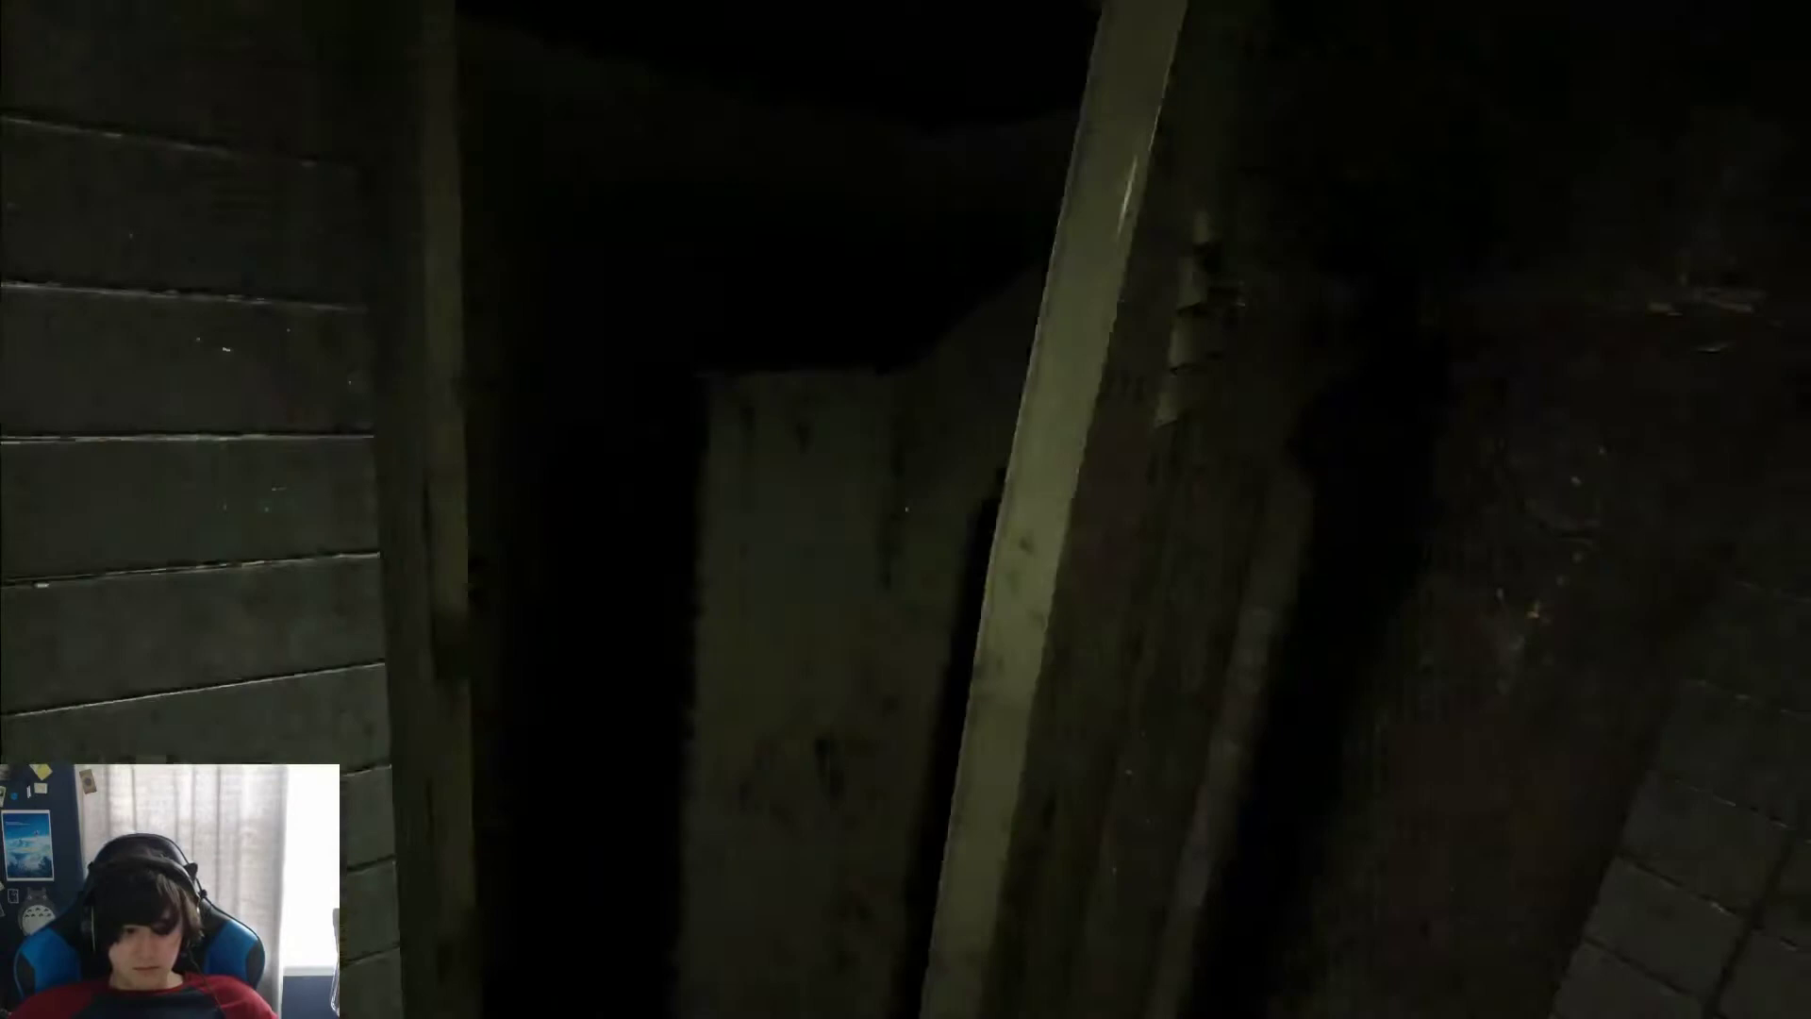
pyautogui.click(905, 510)
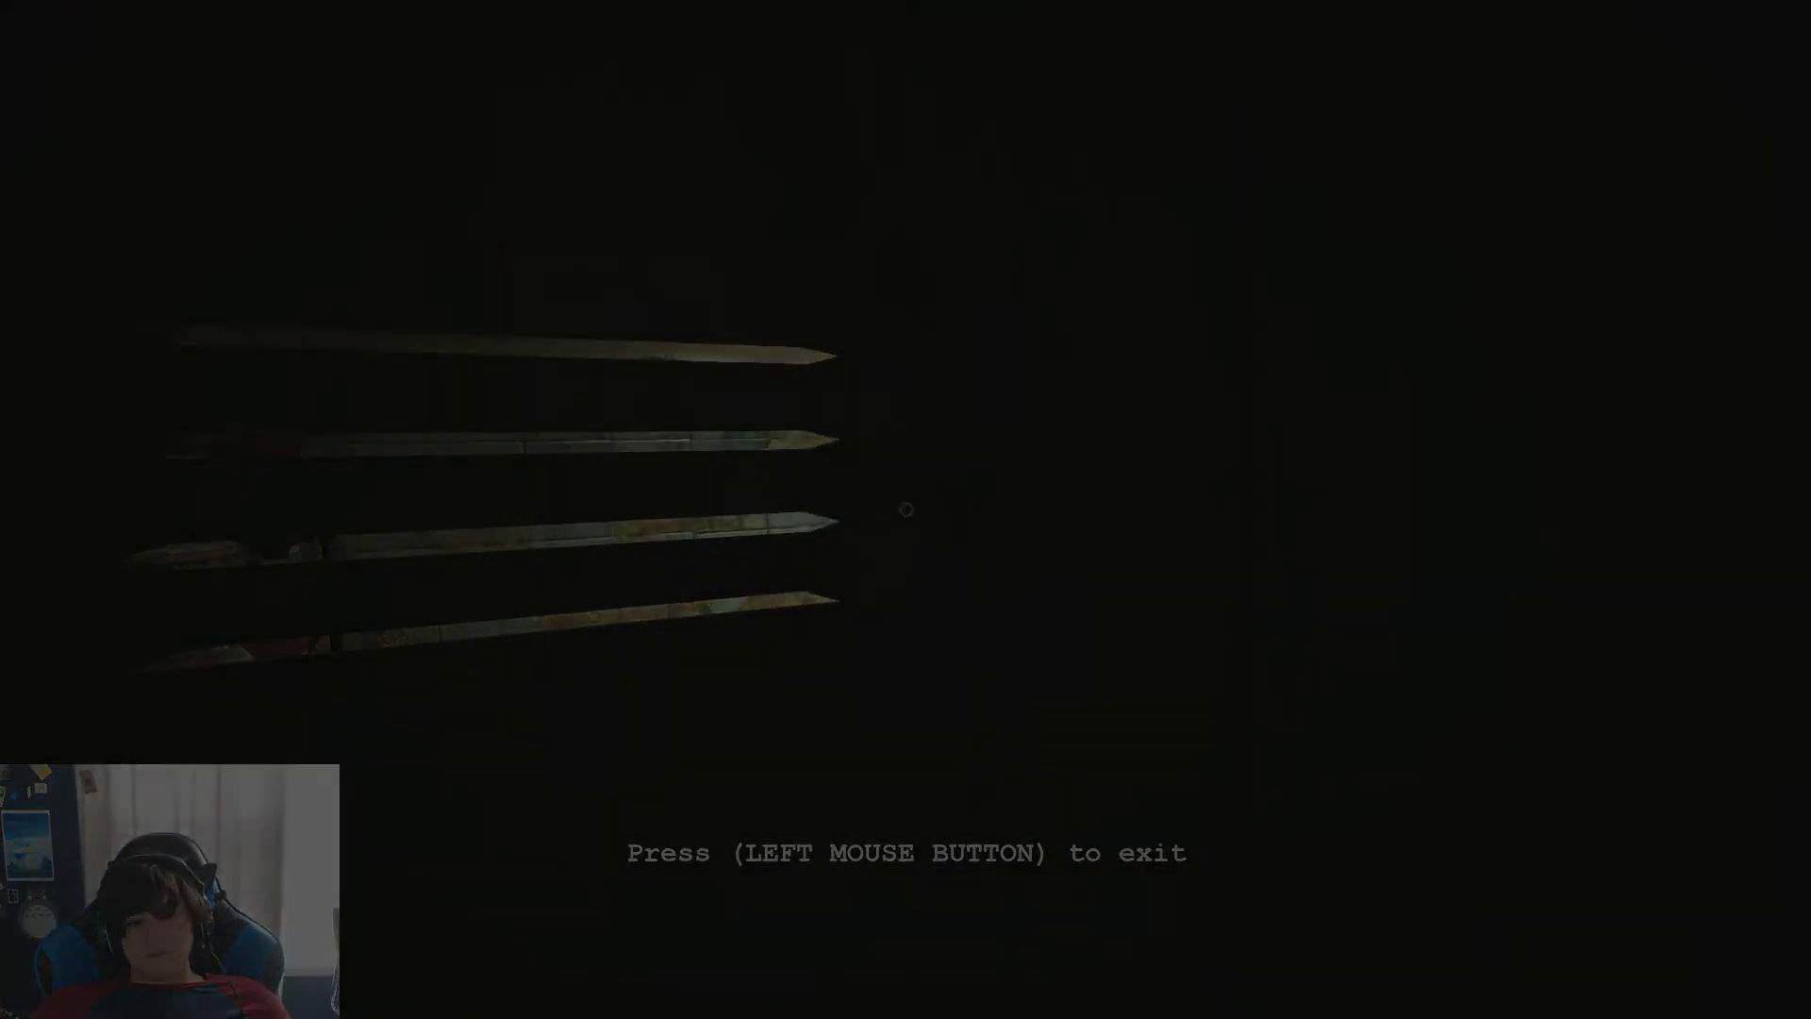
# Step: Exit the locker, cross the storage room and inspect the barred door with night vision
pyautogui.press('e')
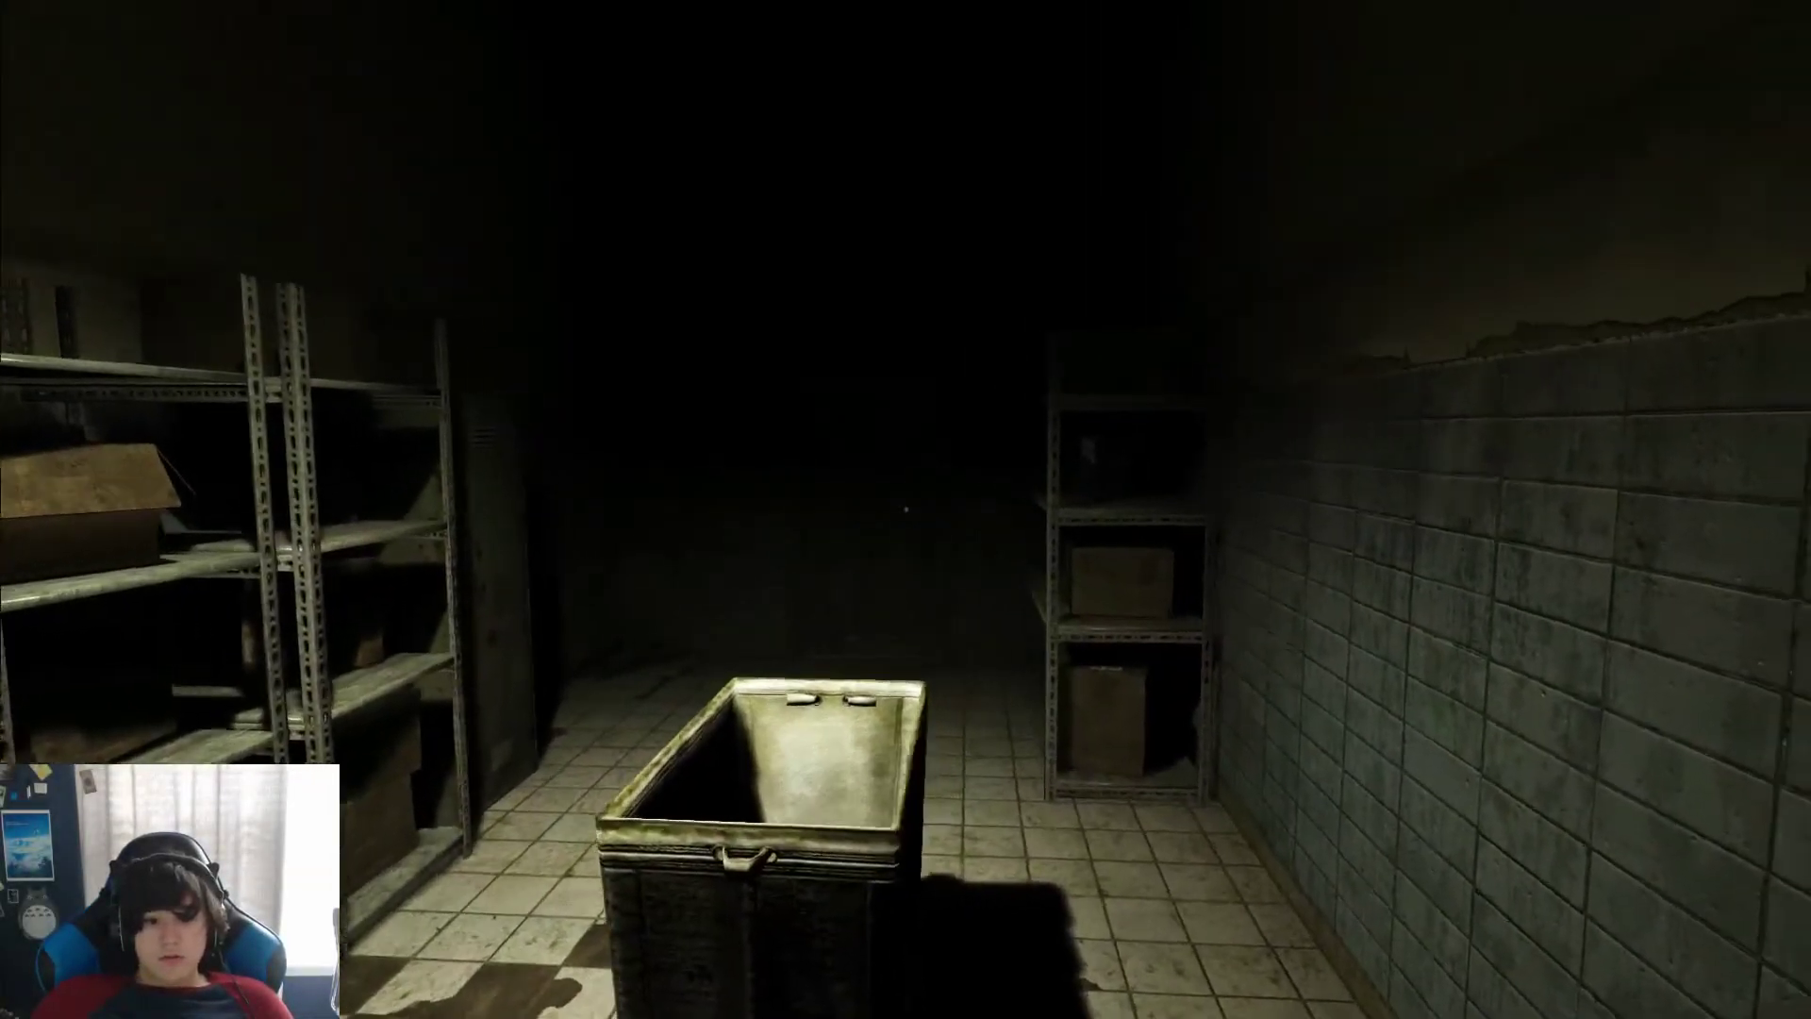
pyautogui.press('w')
pyautogui.press('w')
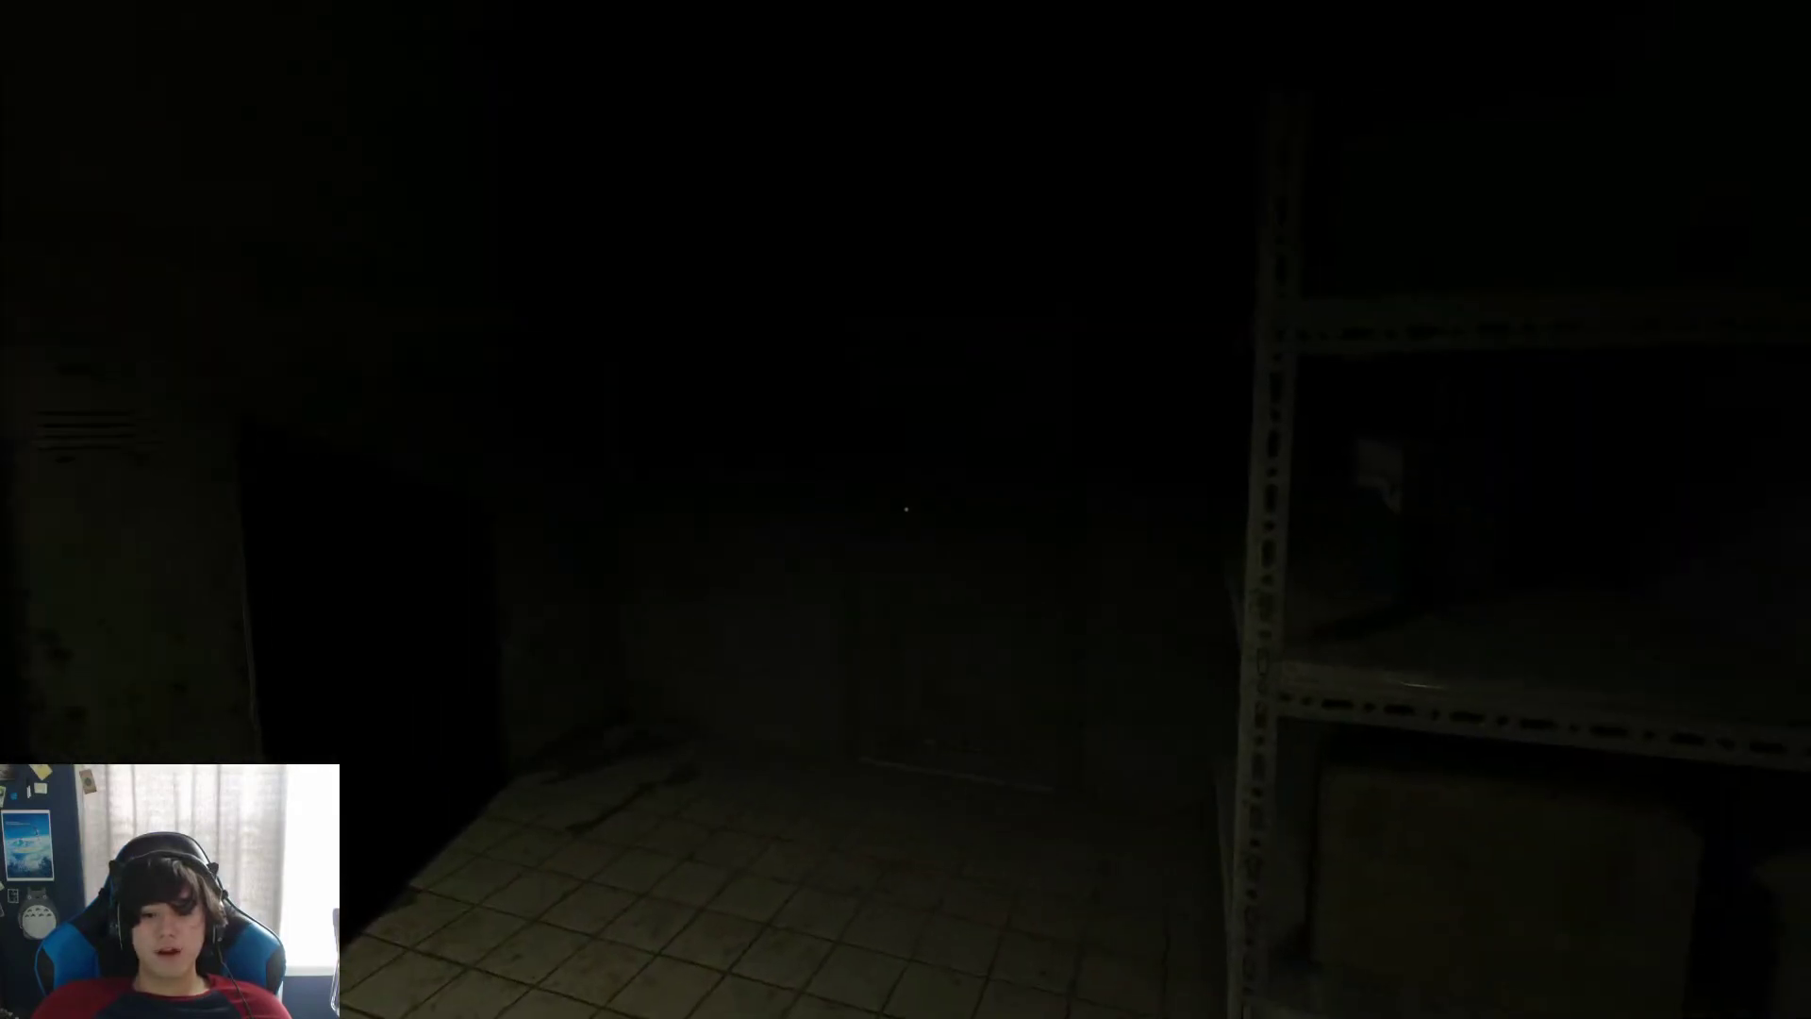
pyautogui.rightClick(906, 511)
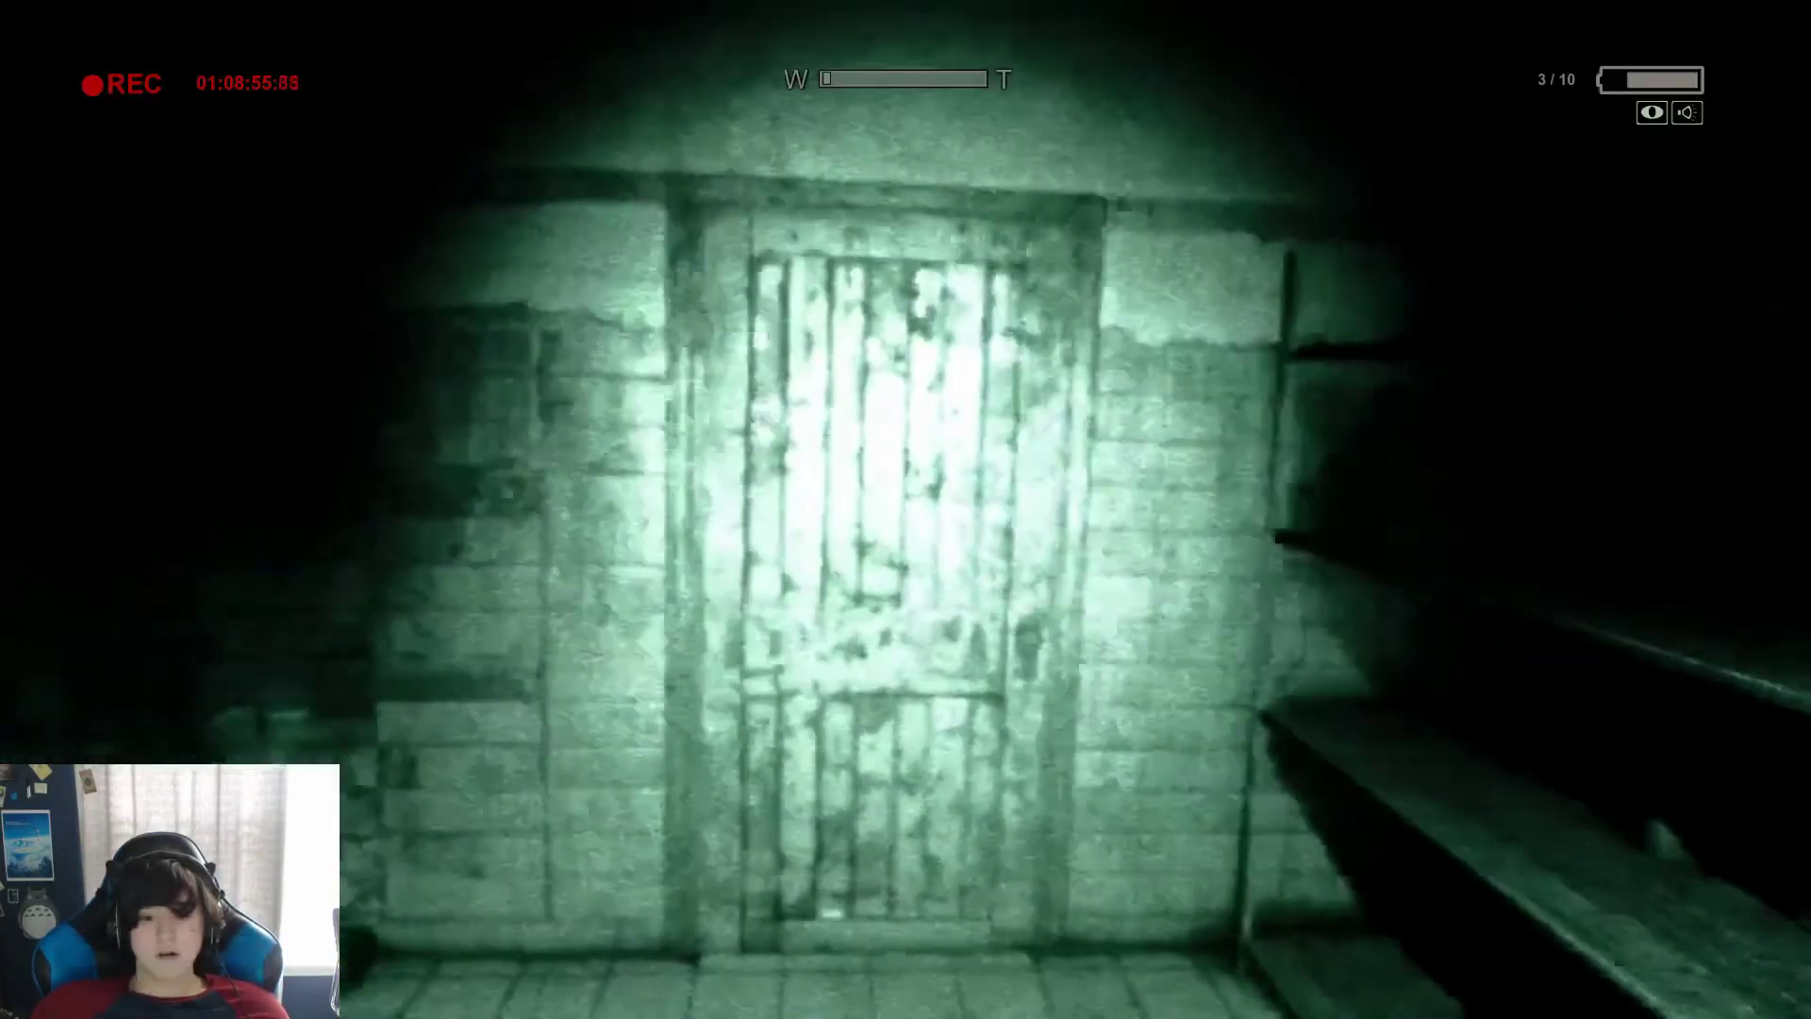
pyautogui.press('f')
pyautogui.rightClick(905, 509)
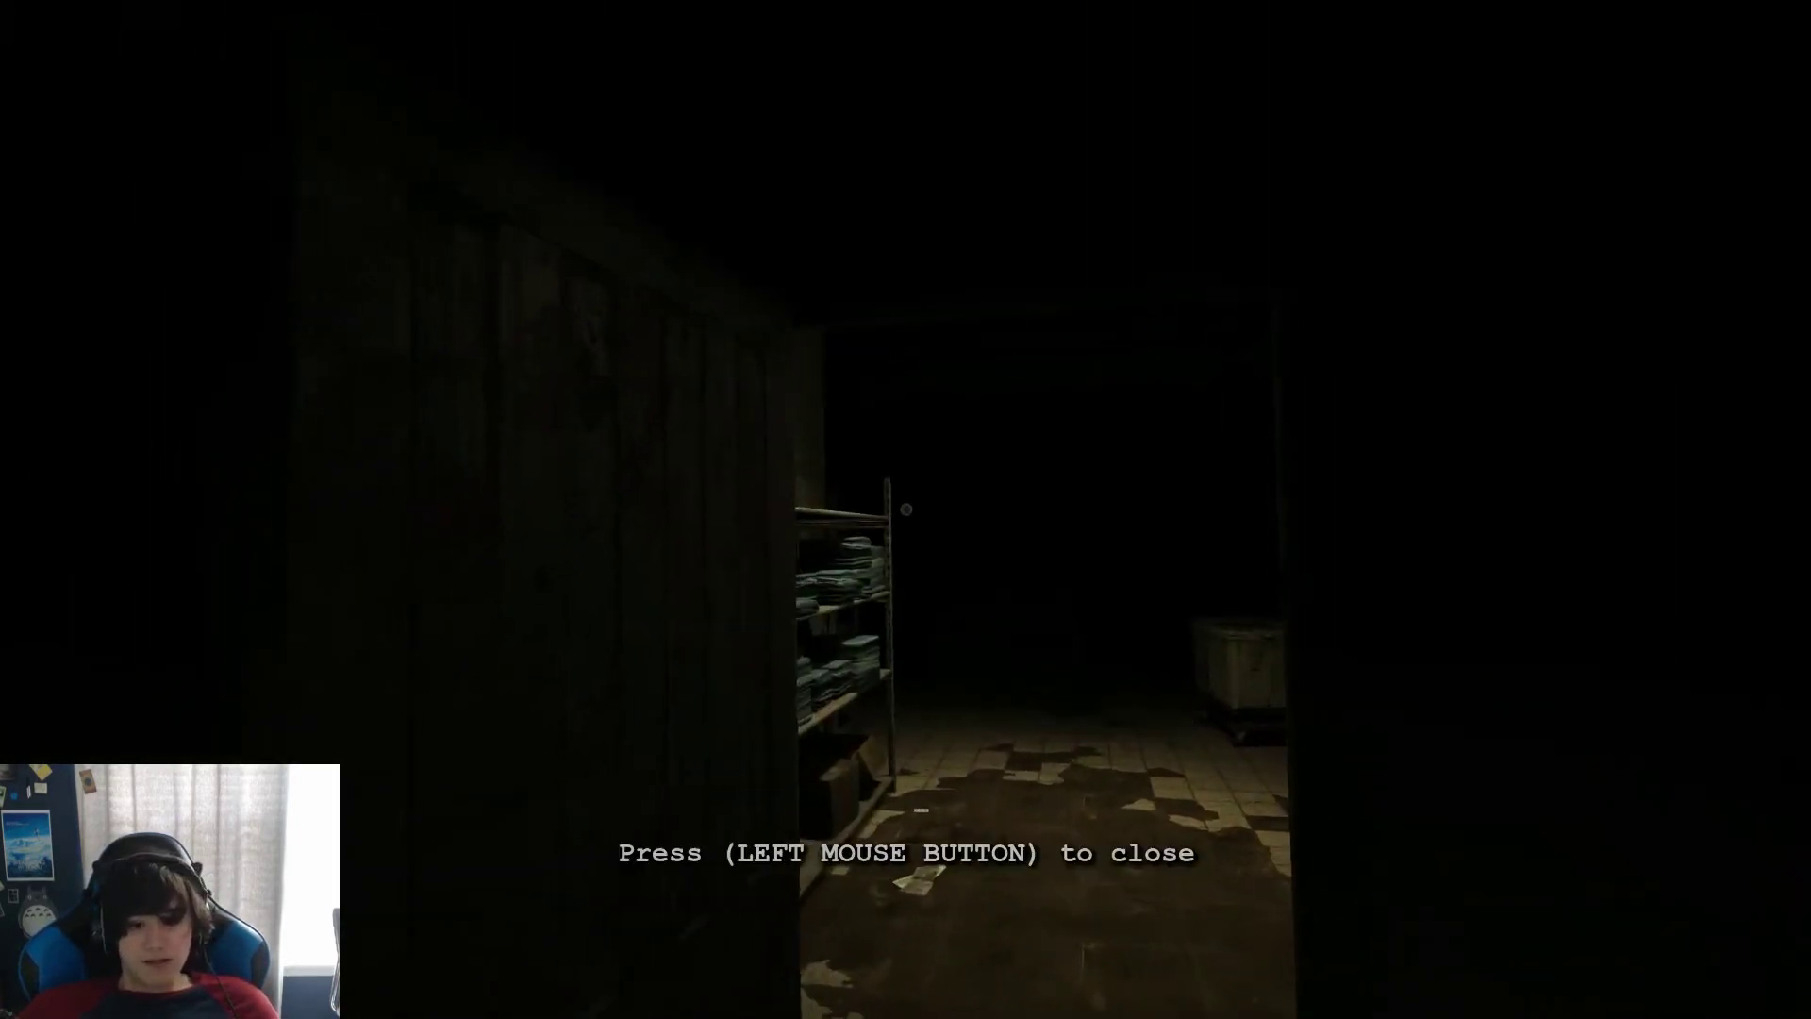
# Step: Push the wooden door open and enter the storage room under night vision
pyautogui.click(906, 510)
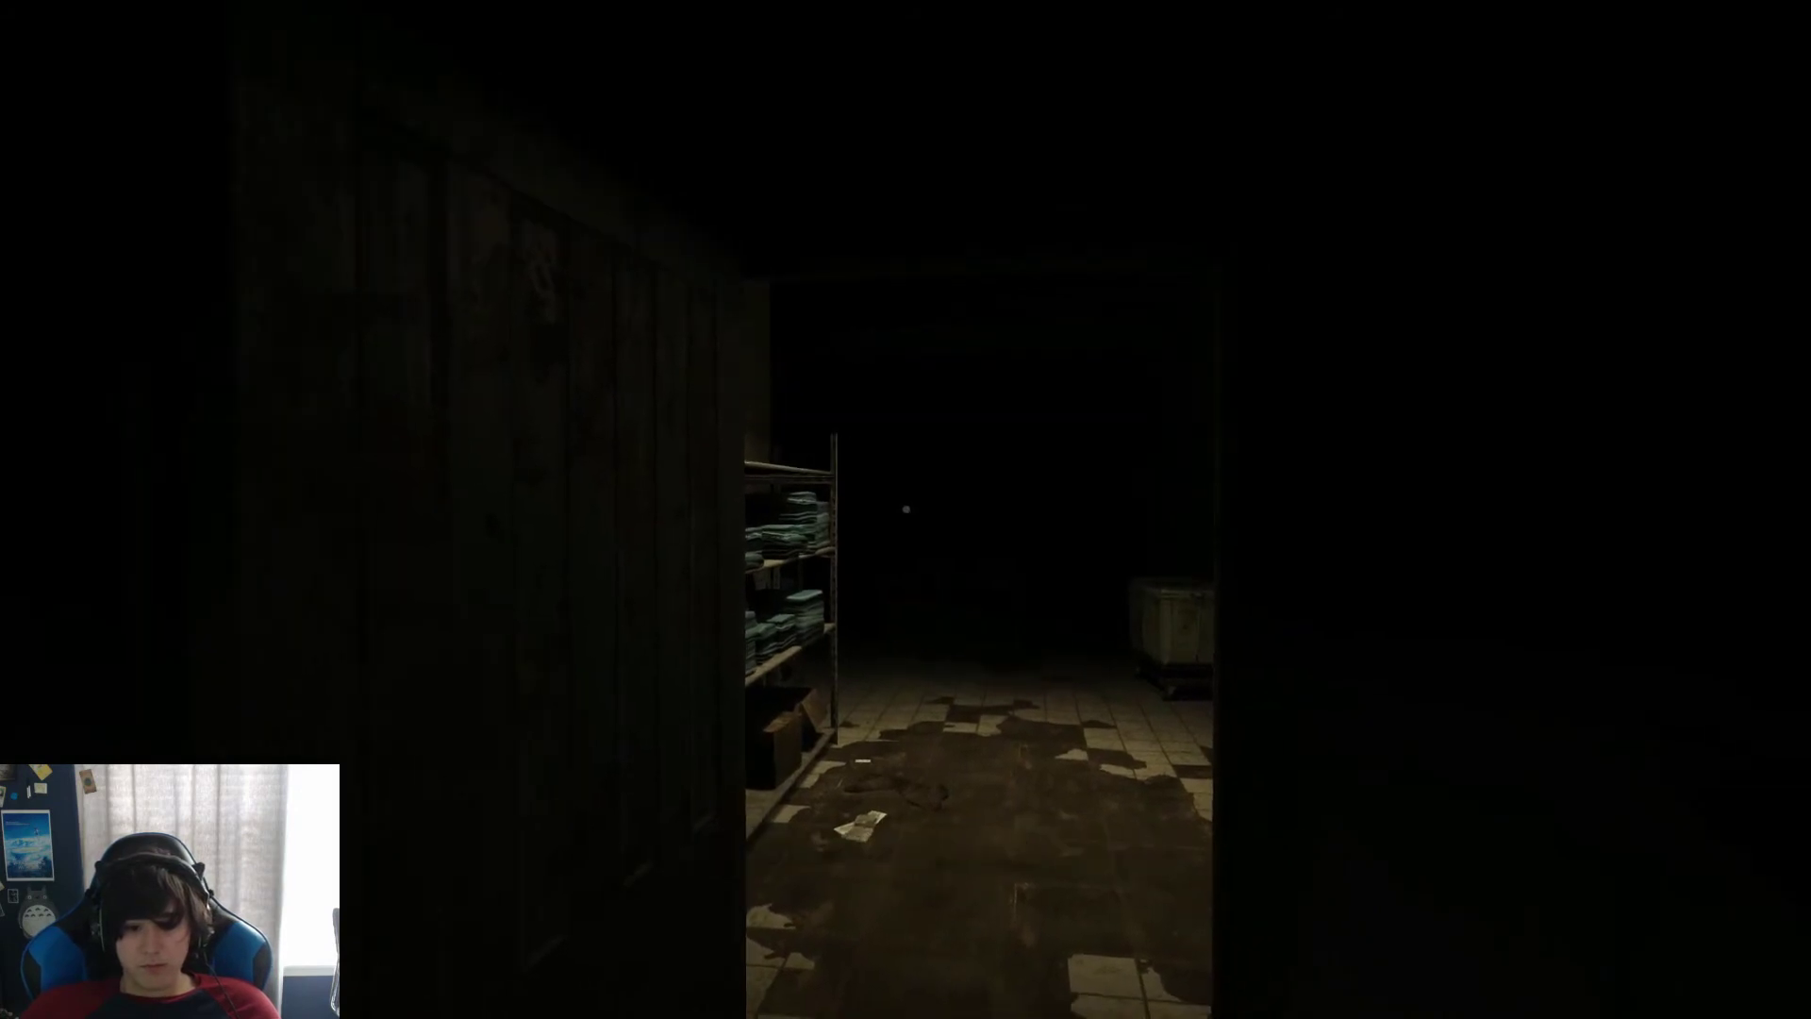
pyautogui.press('f')
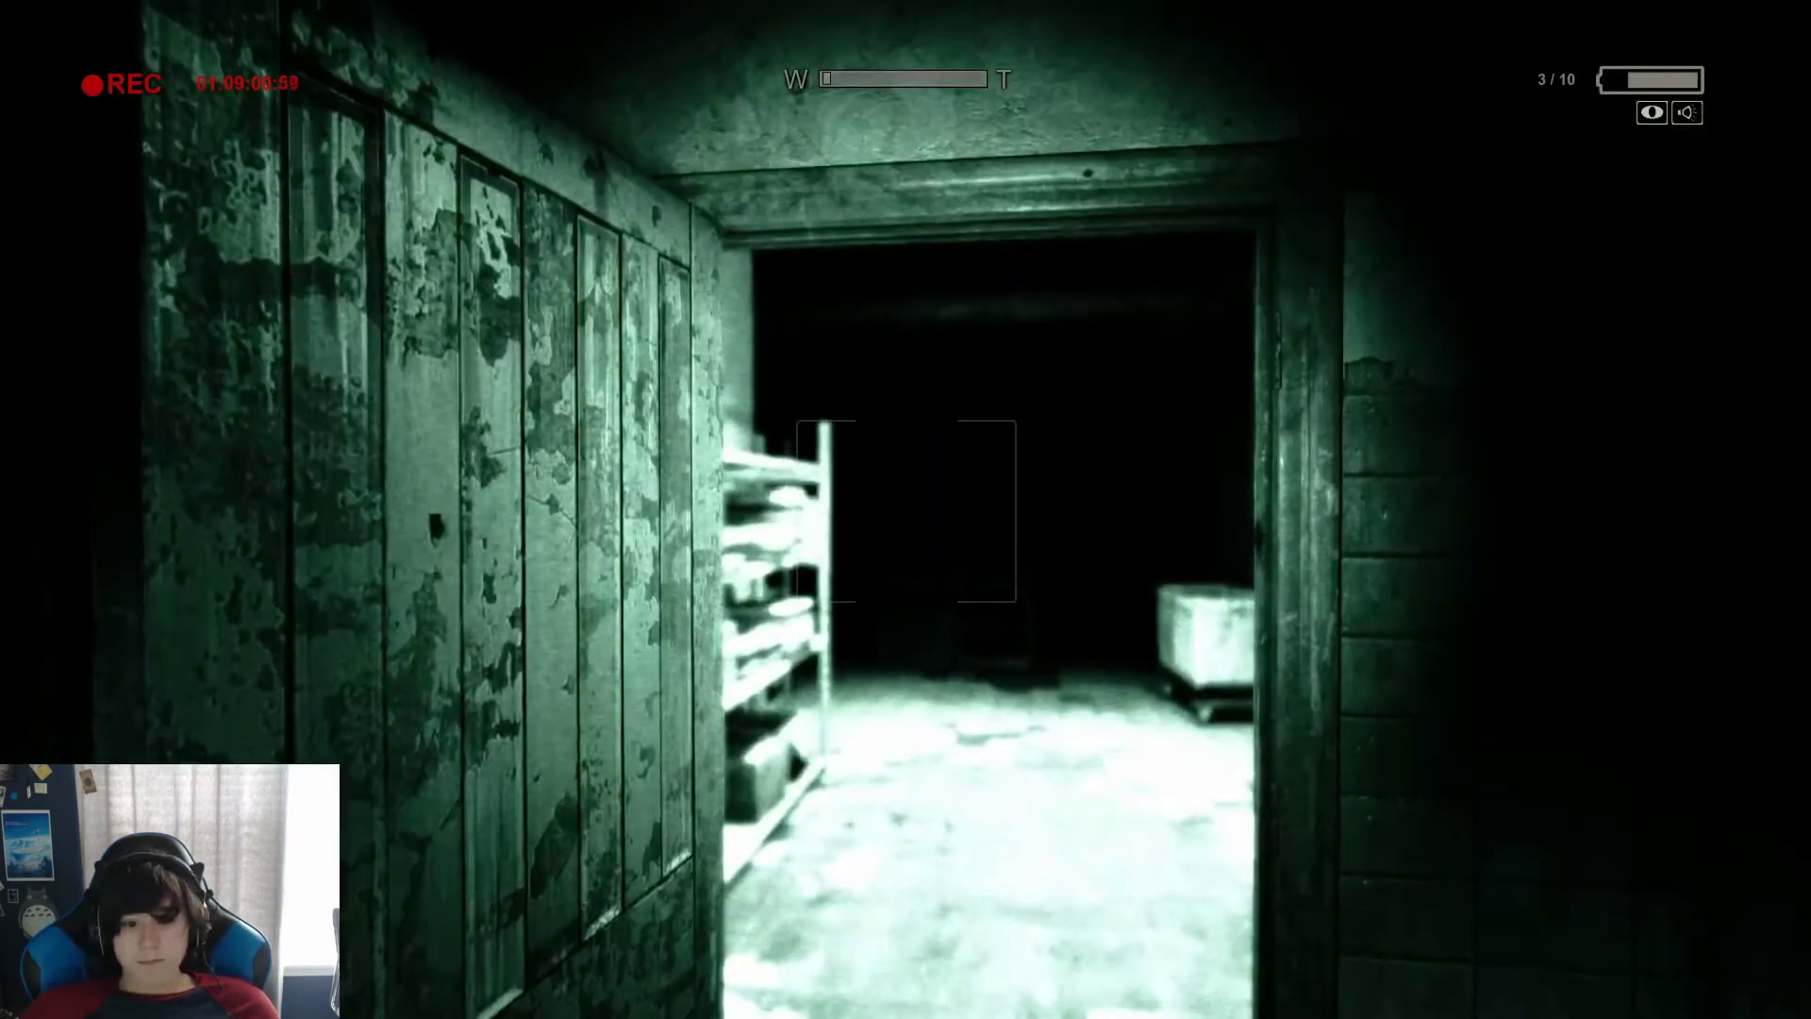
pyautogui.press('w')
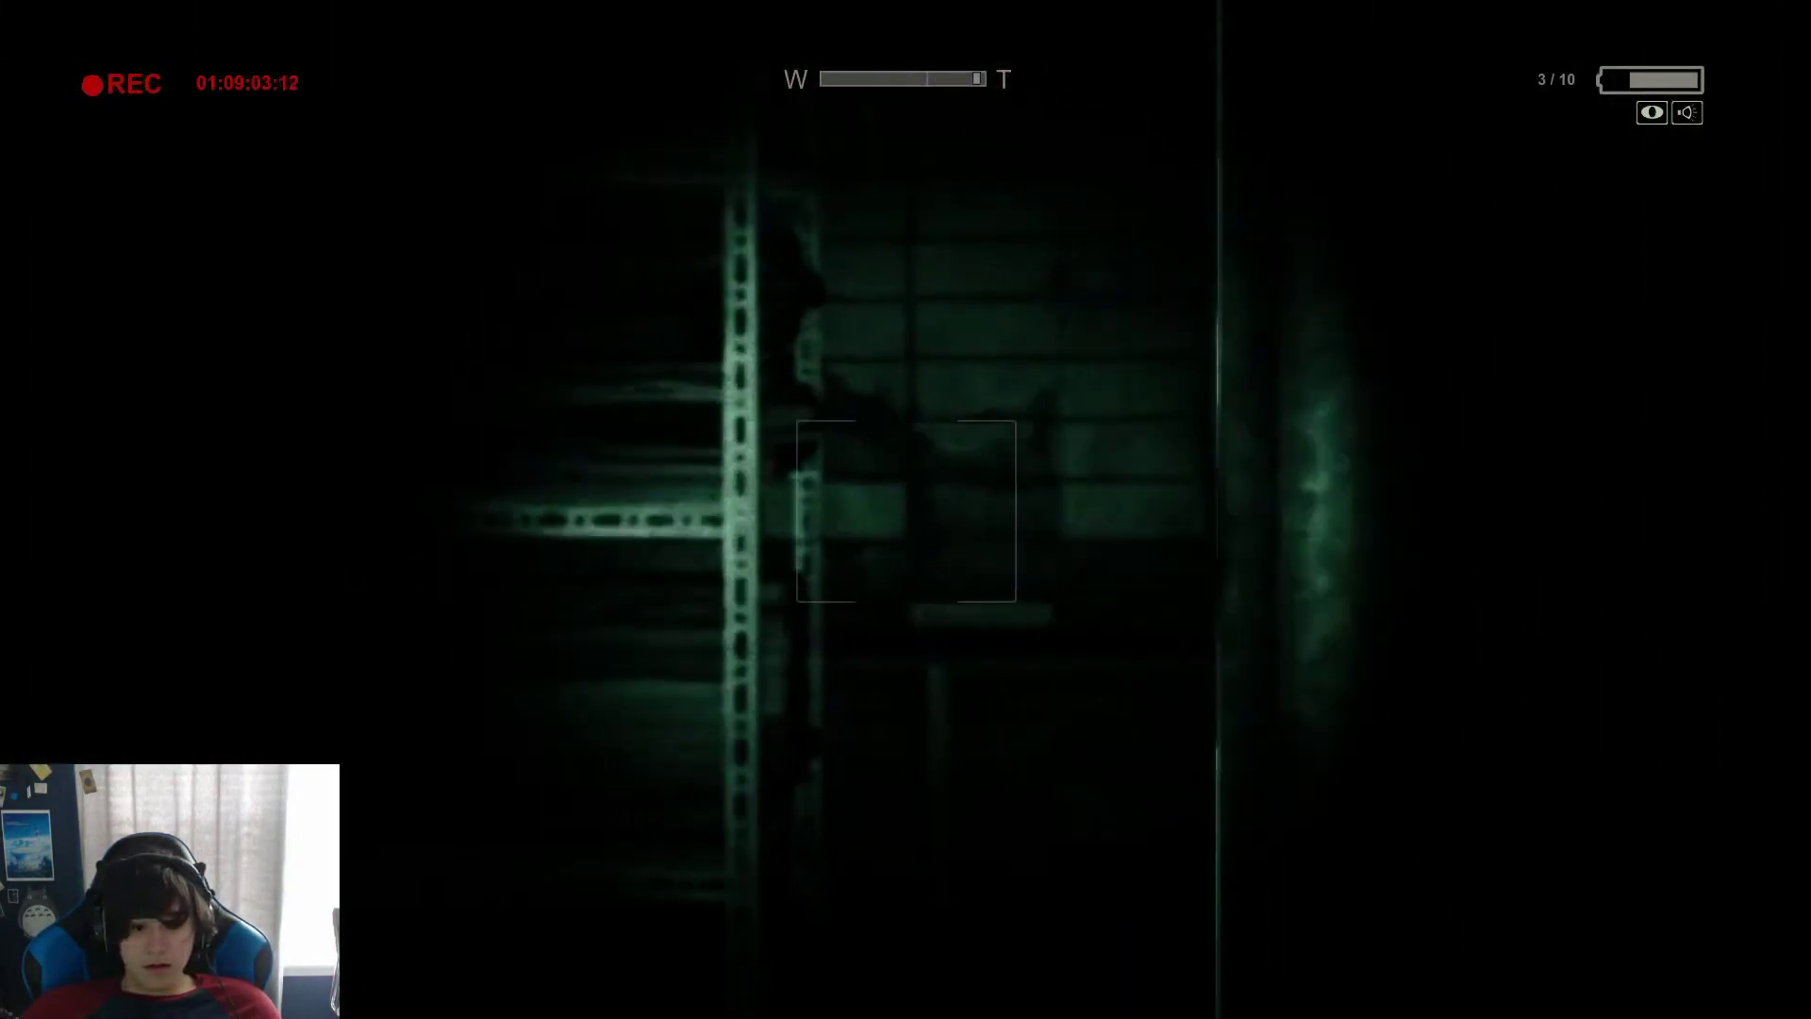
pyautogui.rightClick(906, 509)
# Step: Flee the enemy through the doorways, shutting the door behind, to the lockers by the wall
pyautogui.press('w')
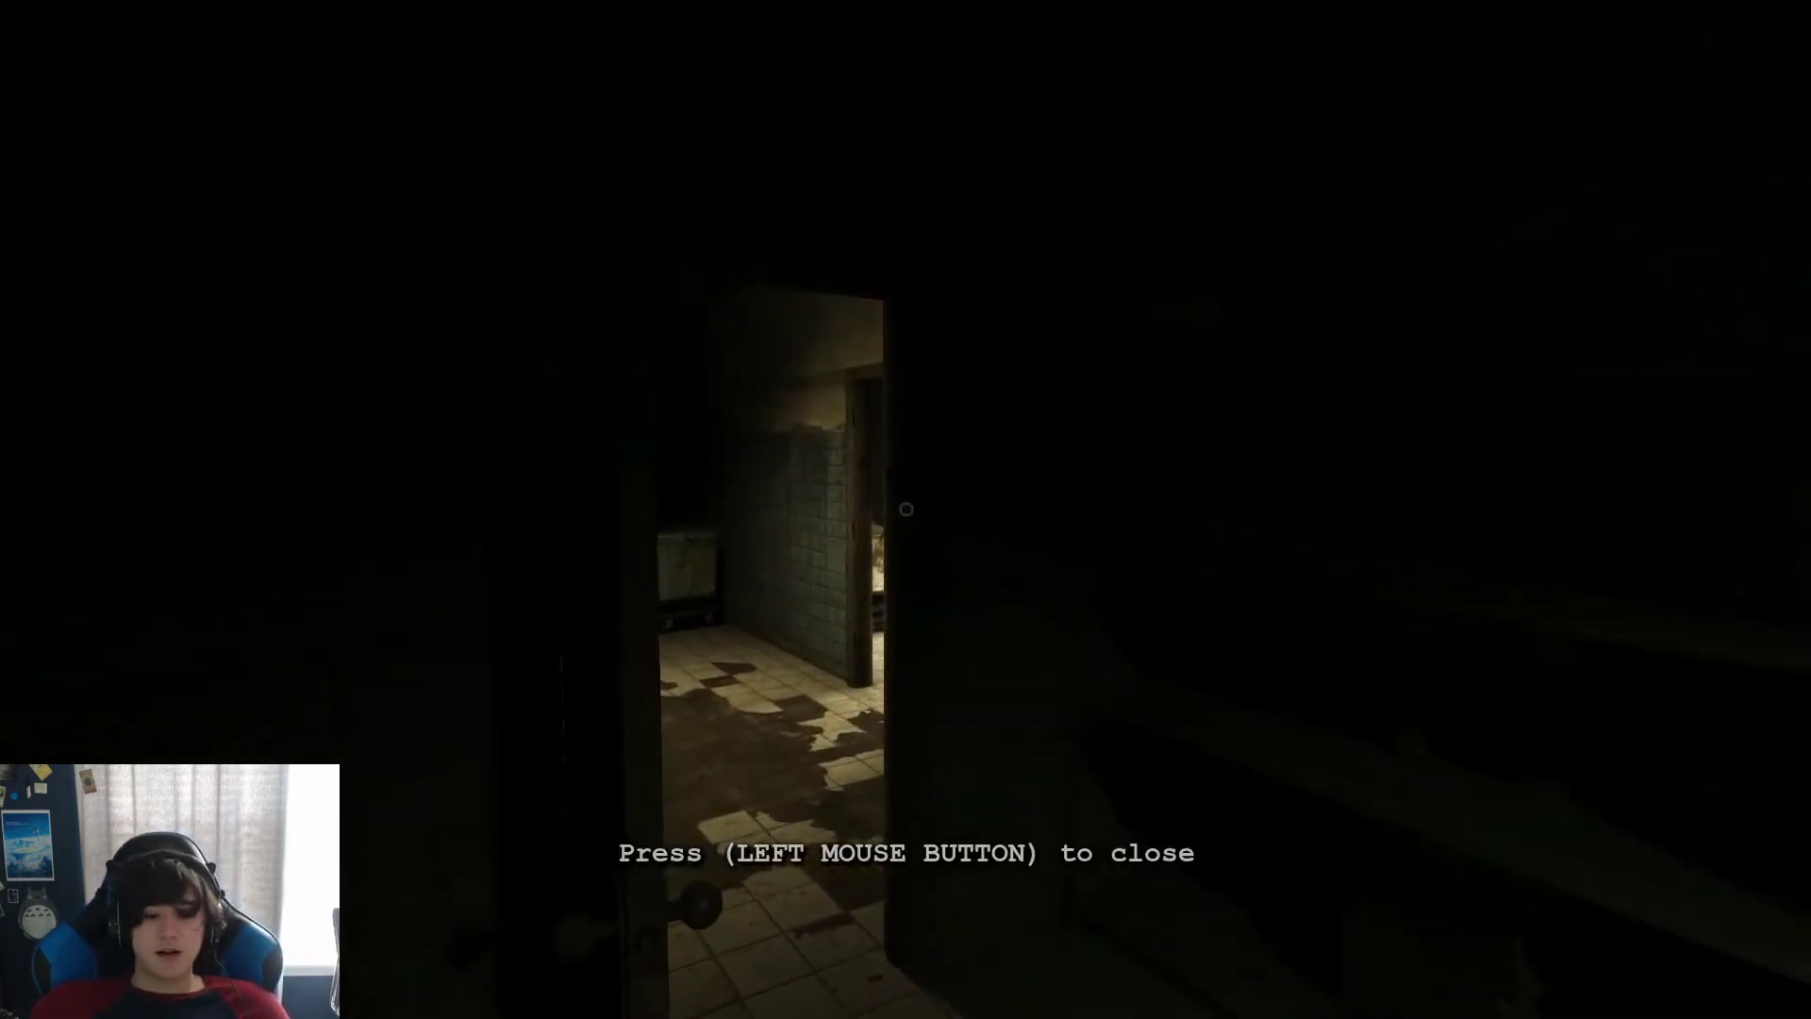
pyautogui.press('w')
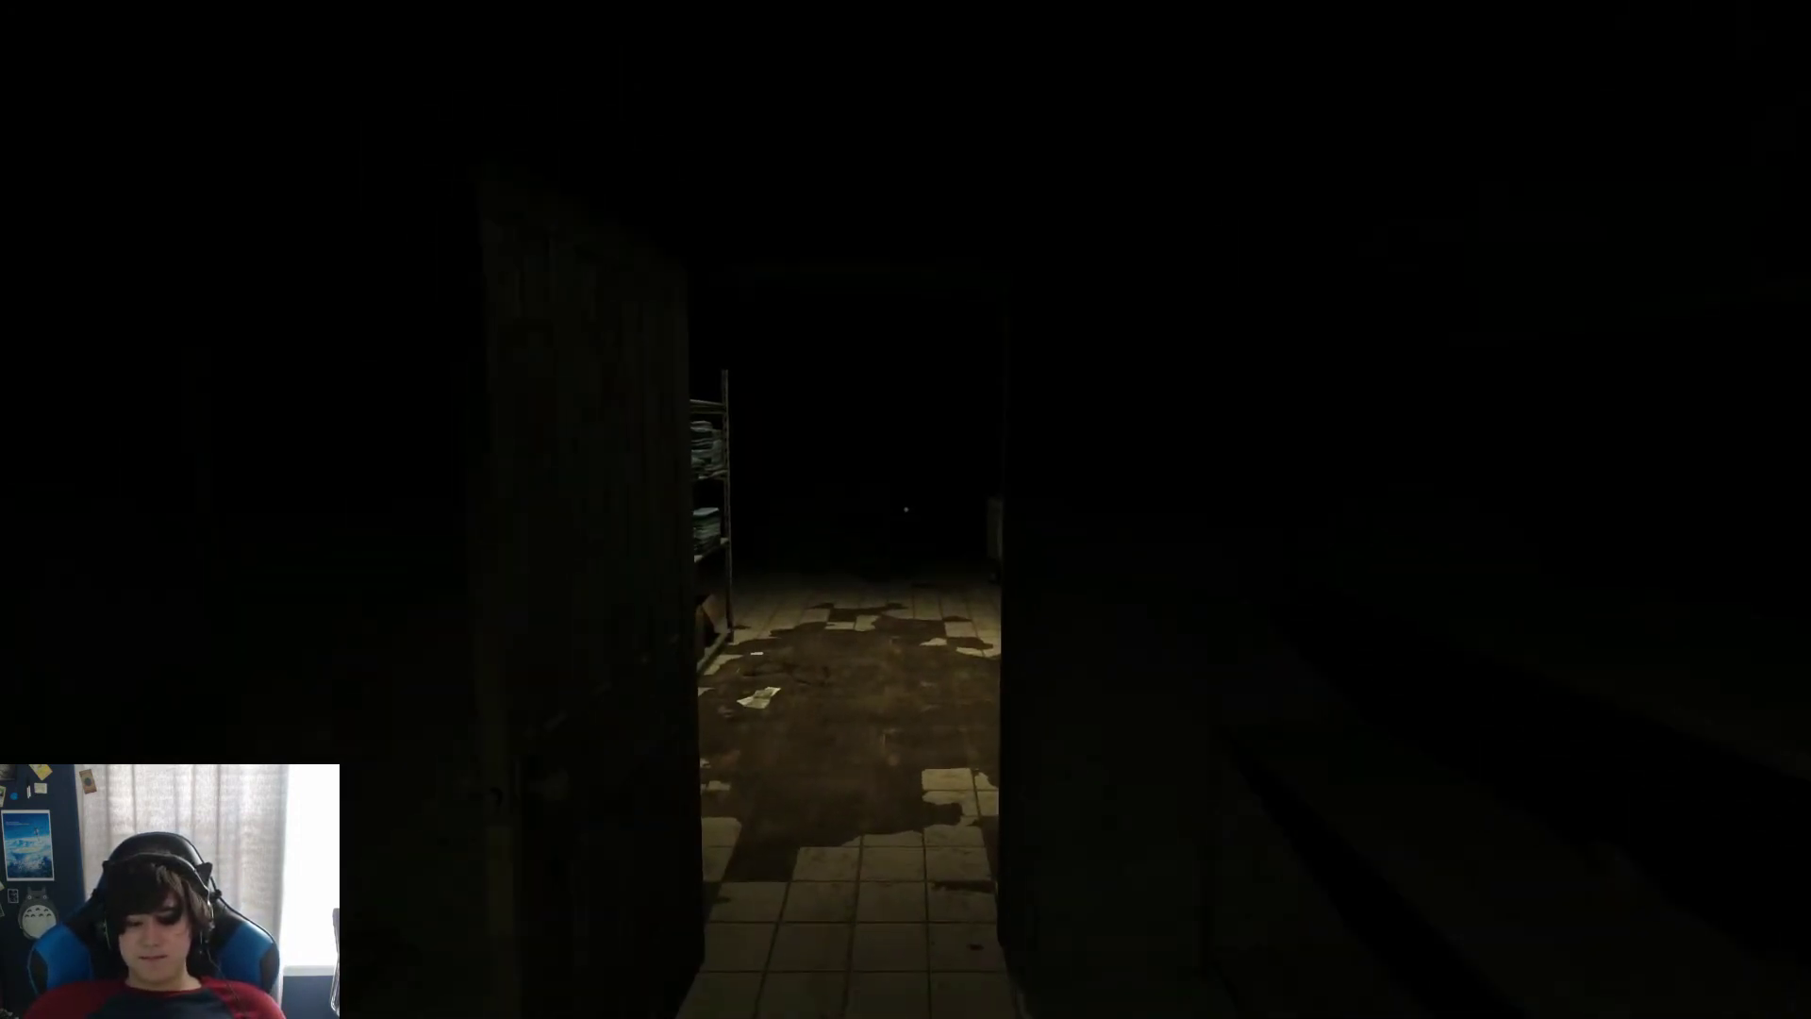
pyautogui.press('w')
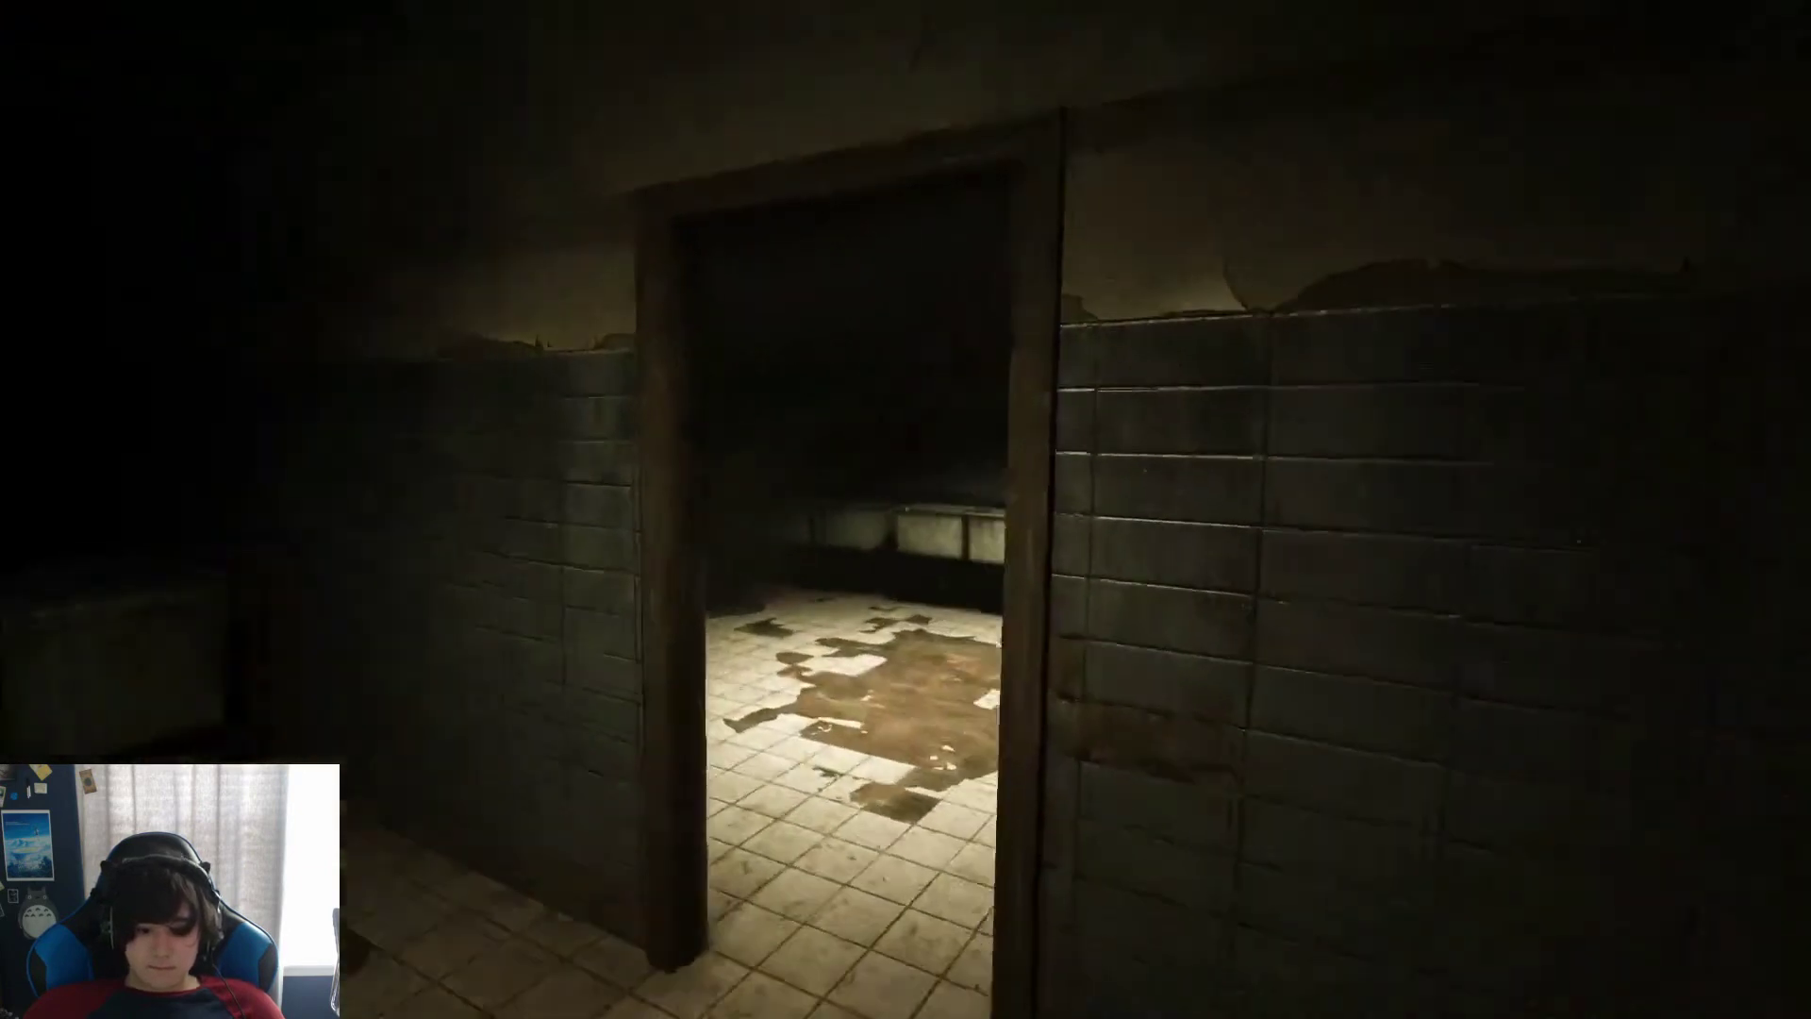
pyautogui.press('w')
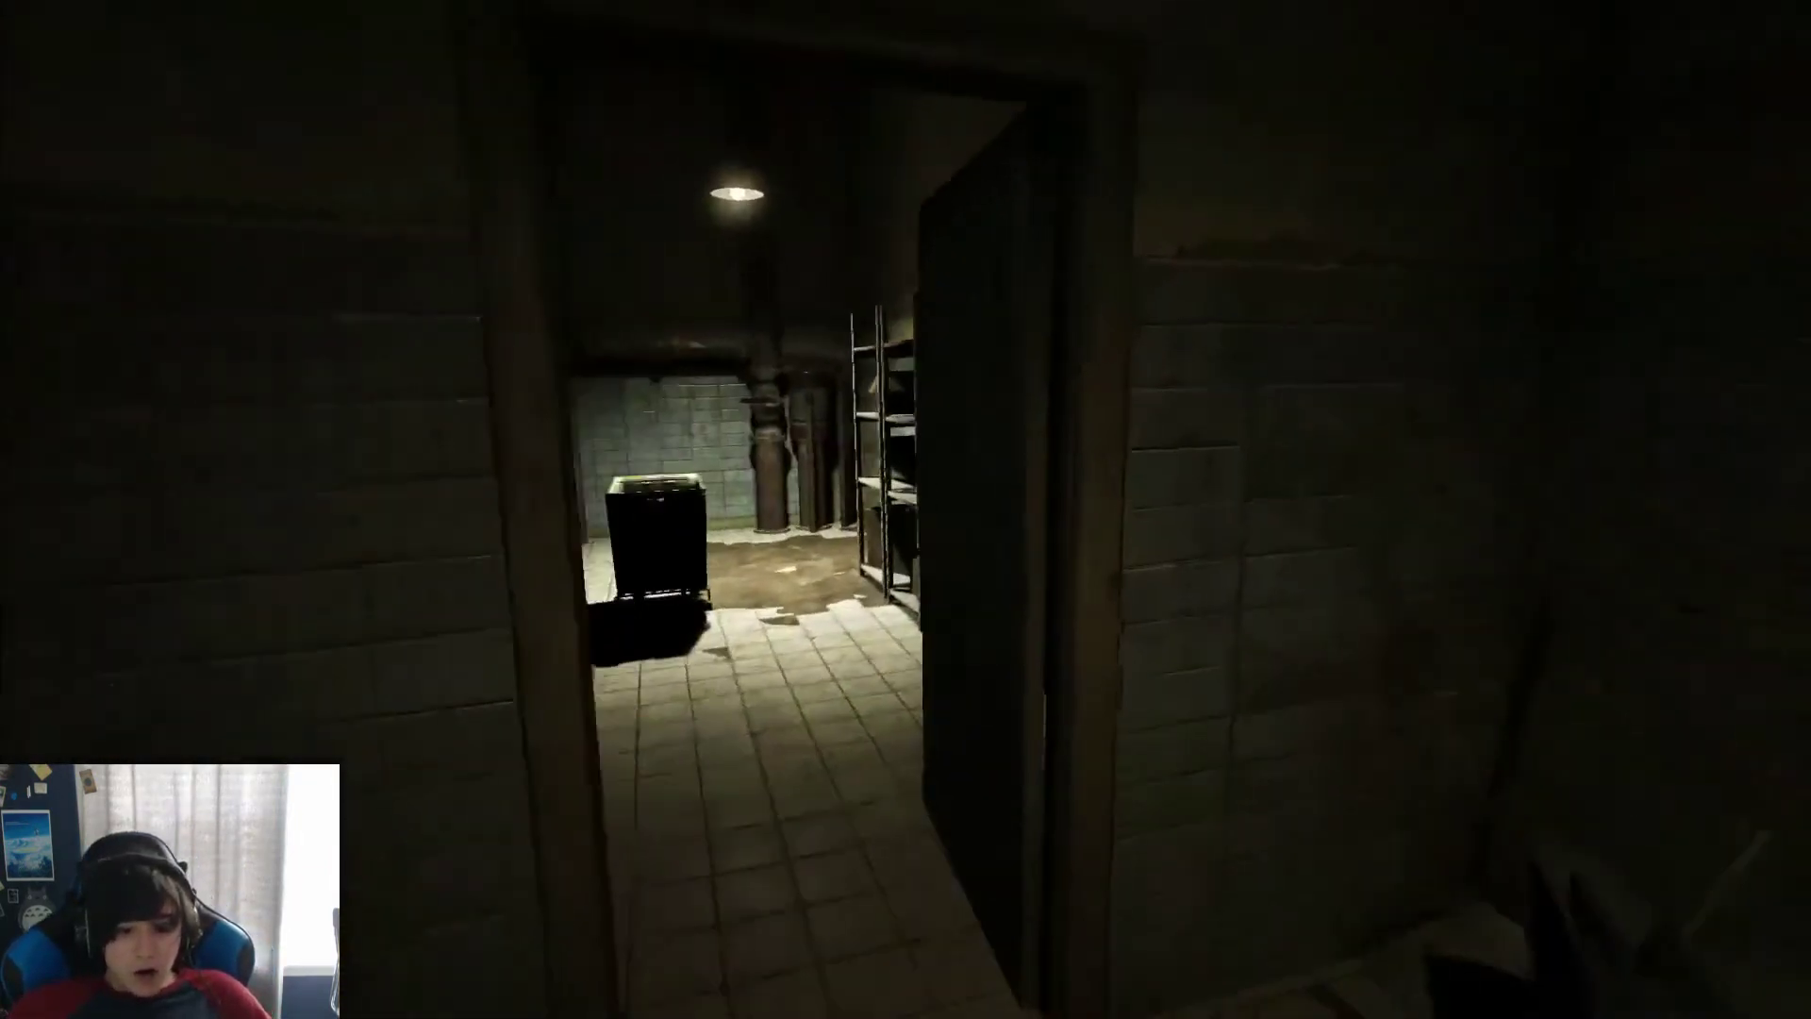
pyautogui.press('w')
pyautogui.click(906, 509)
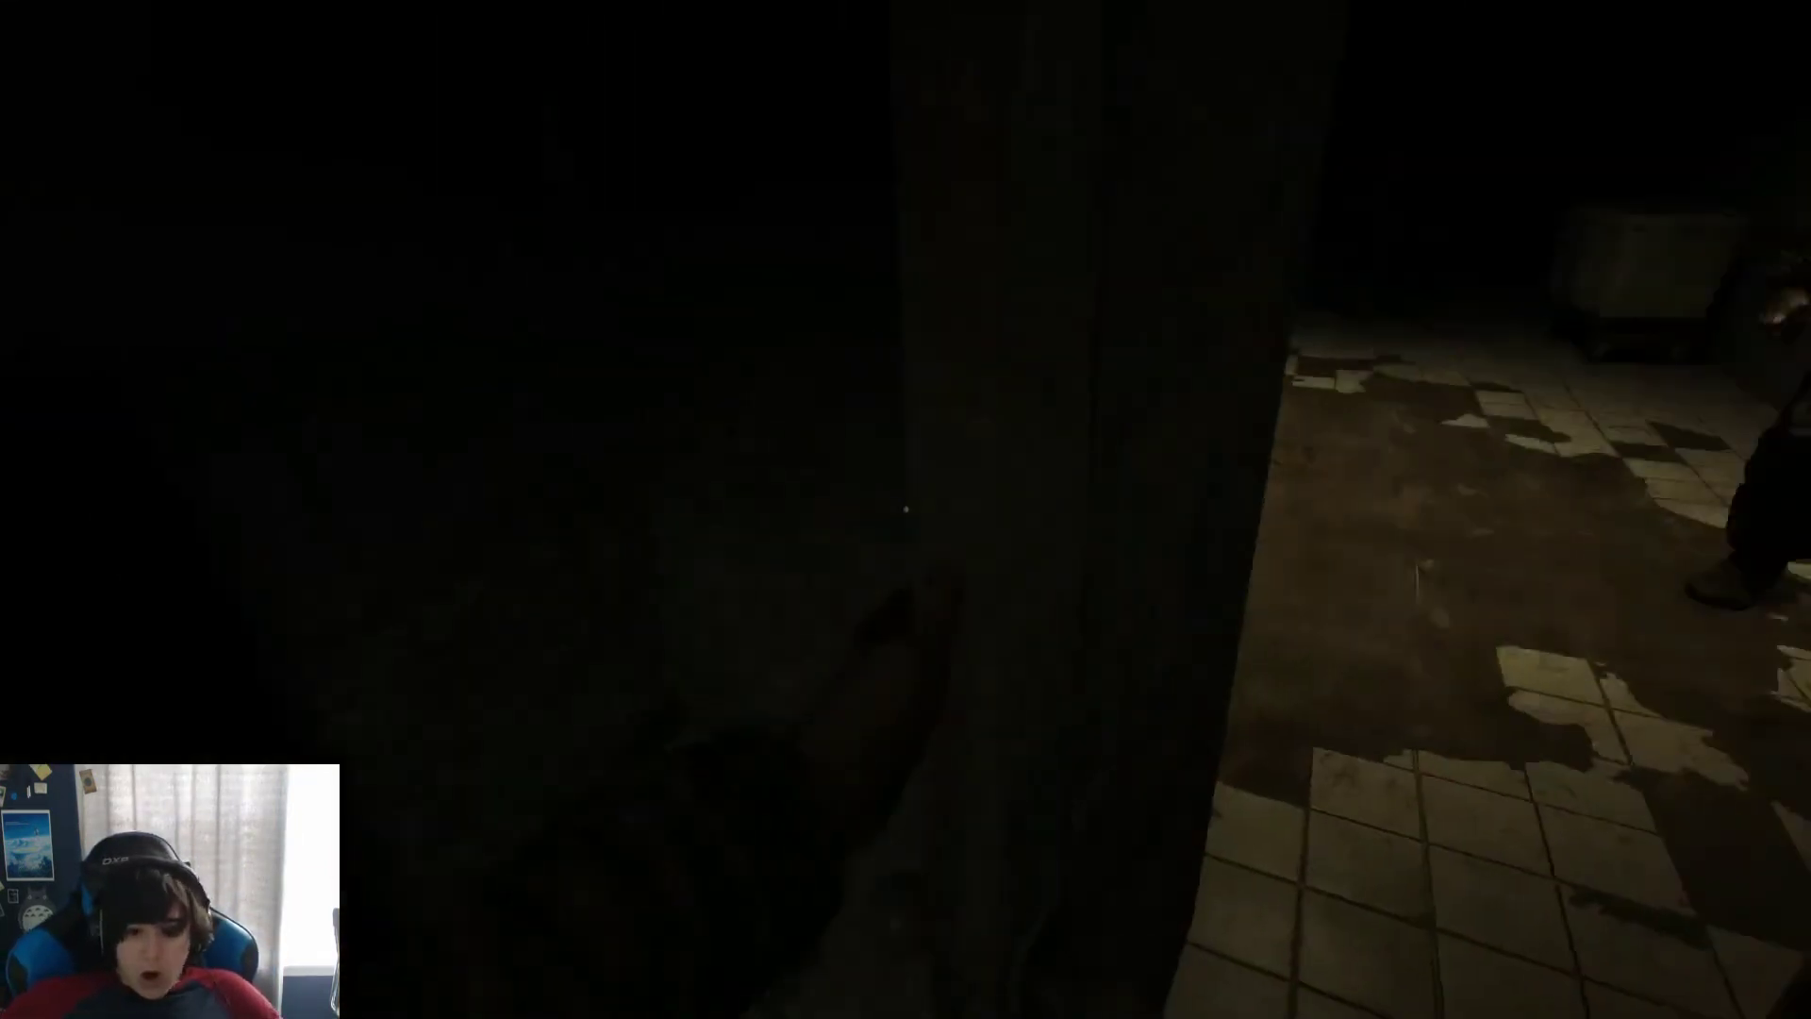
pyautogui.press('w')
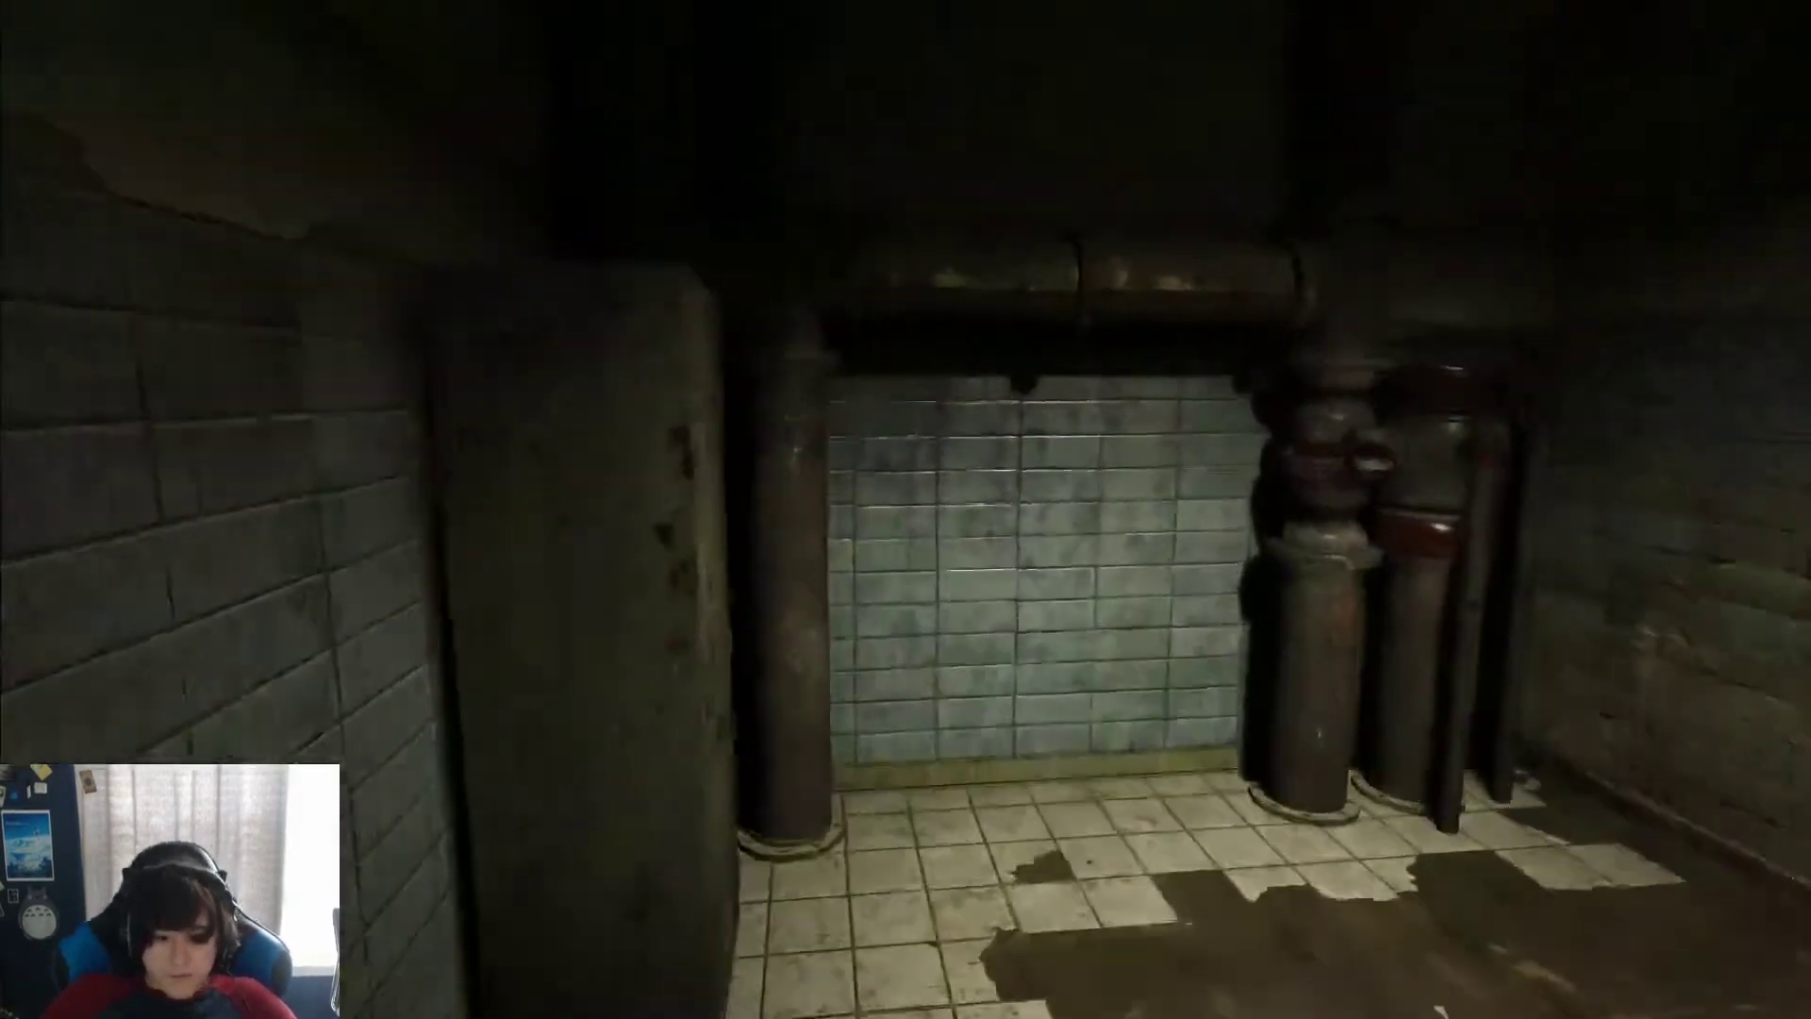
pyautogui.press('w')
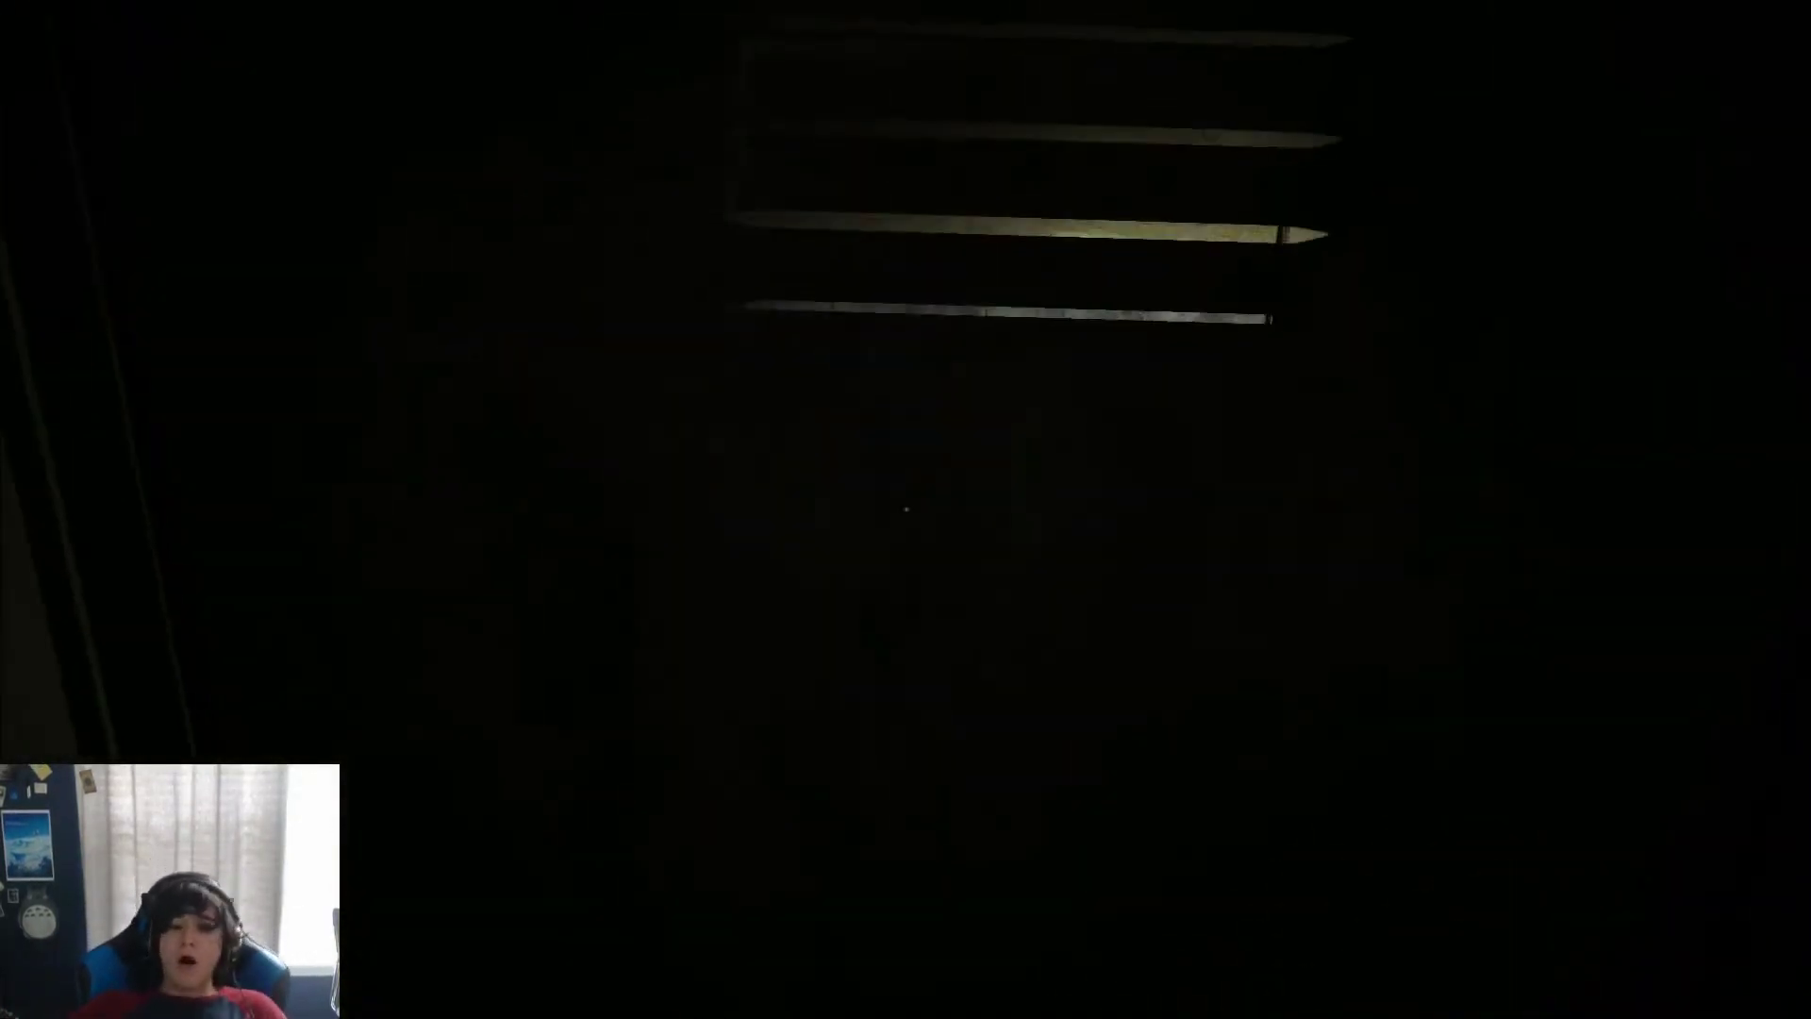
# Step: Hide in the pipe-room locker and stay there until the system crashes
pyautogui.click(905, 509)
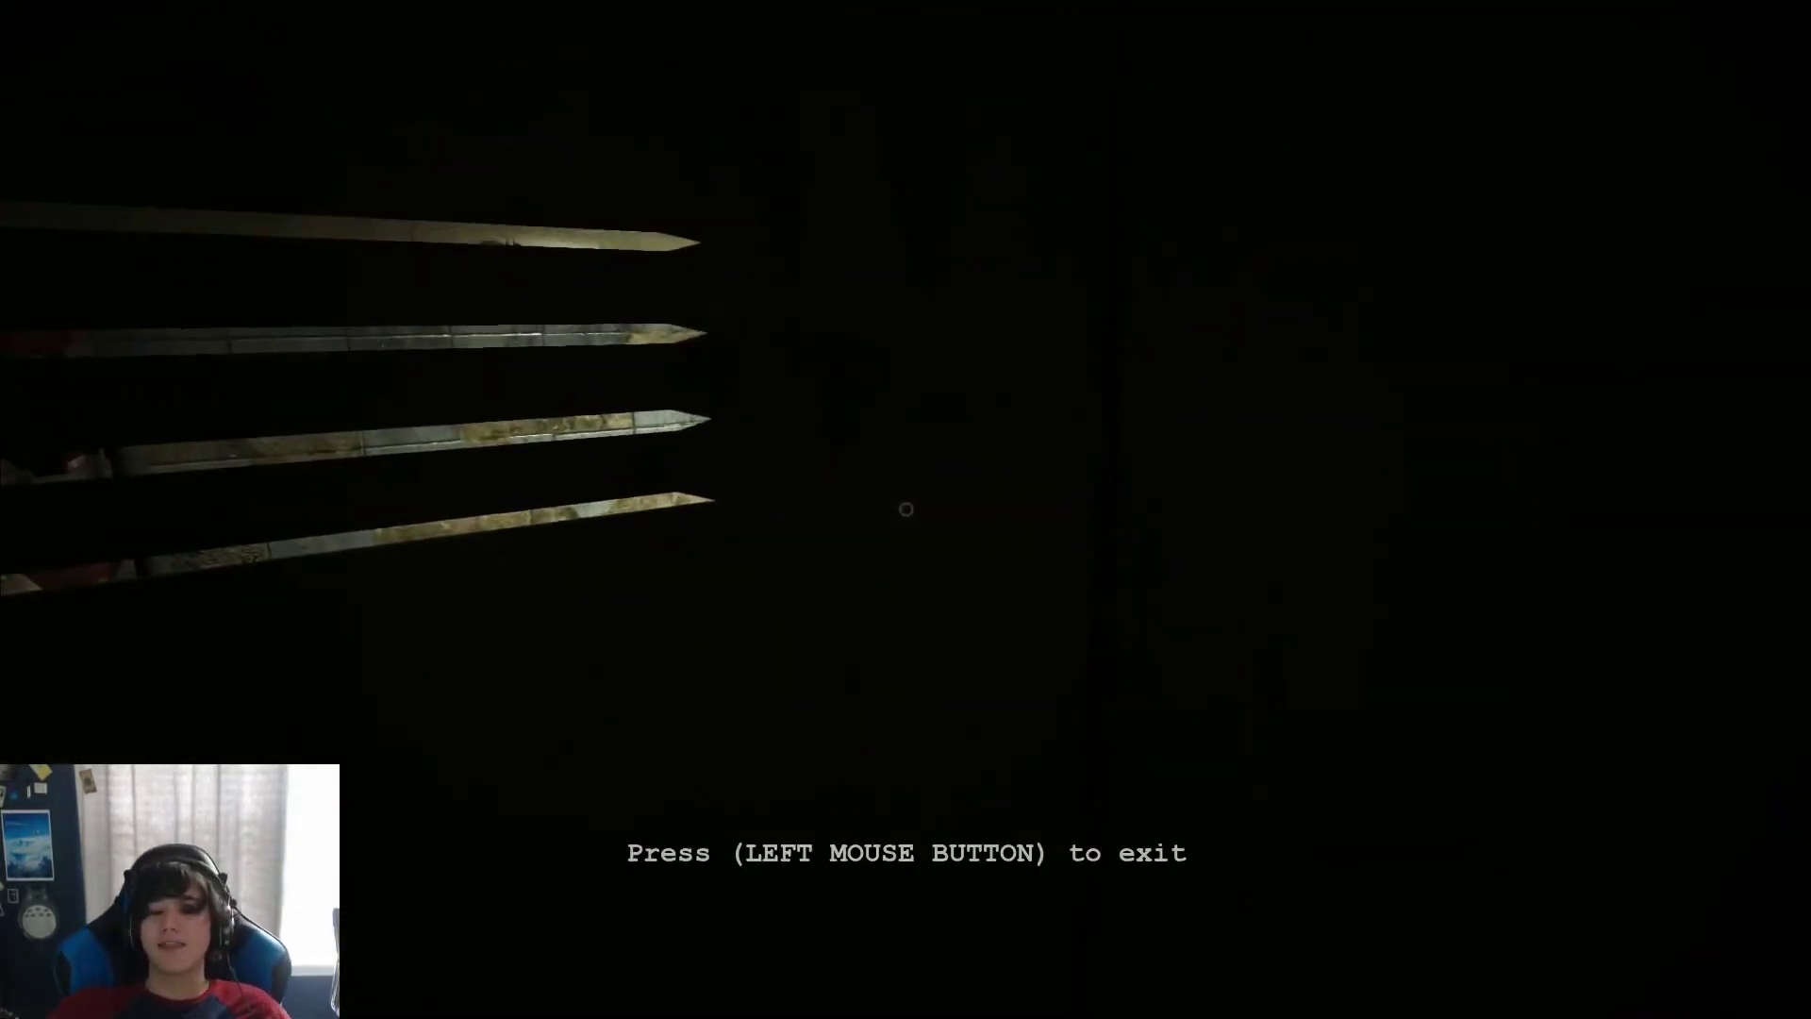